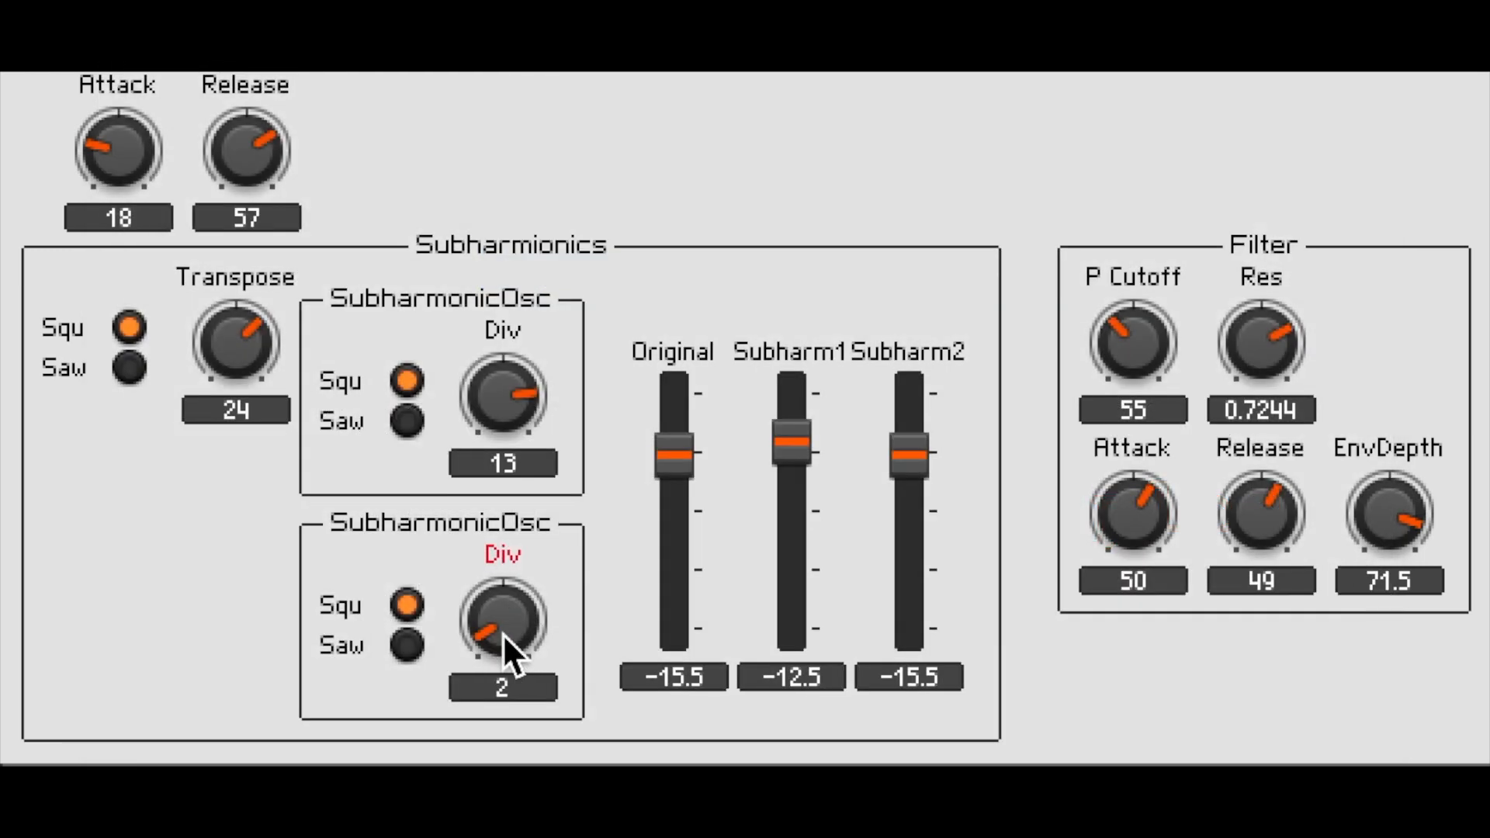
- Vary the Div values of both subharmonic oscillators, and set the Original level to -25.5 and Subharm1 to -10
left_click_drag(502, 633, 513, 607)
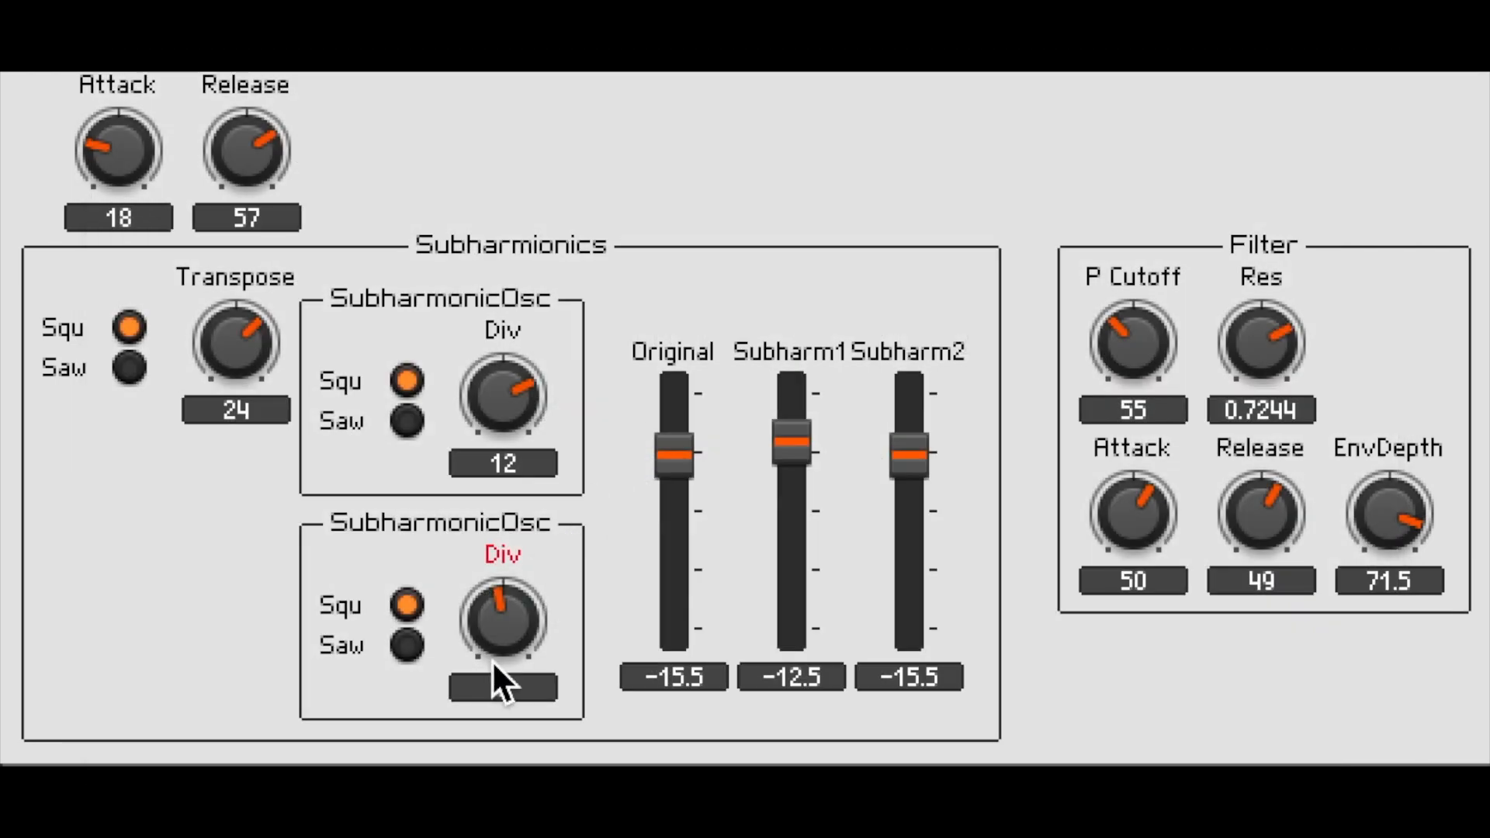
left_click_drag(504, 624, 506, 580)
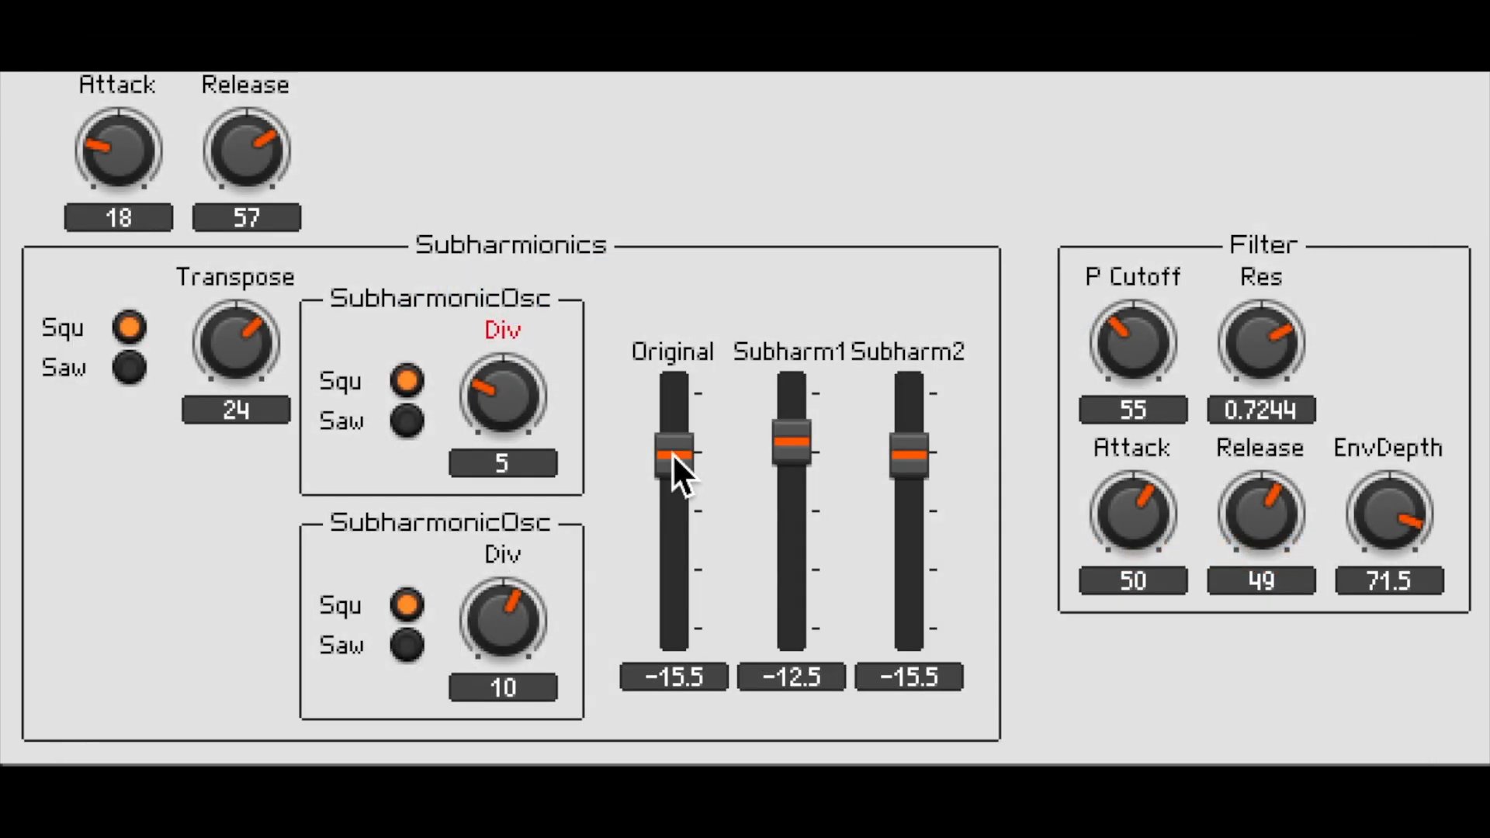
left_click_drag(672, 454, 658, 515)
left_click_drag(790, 444, 785, 433)
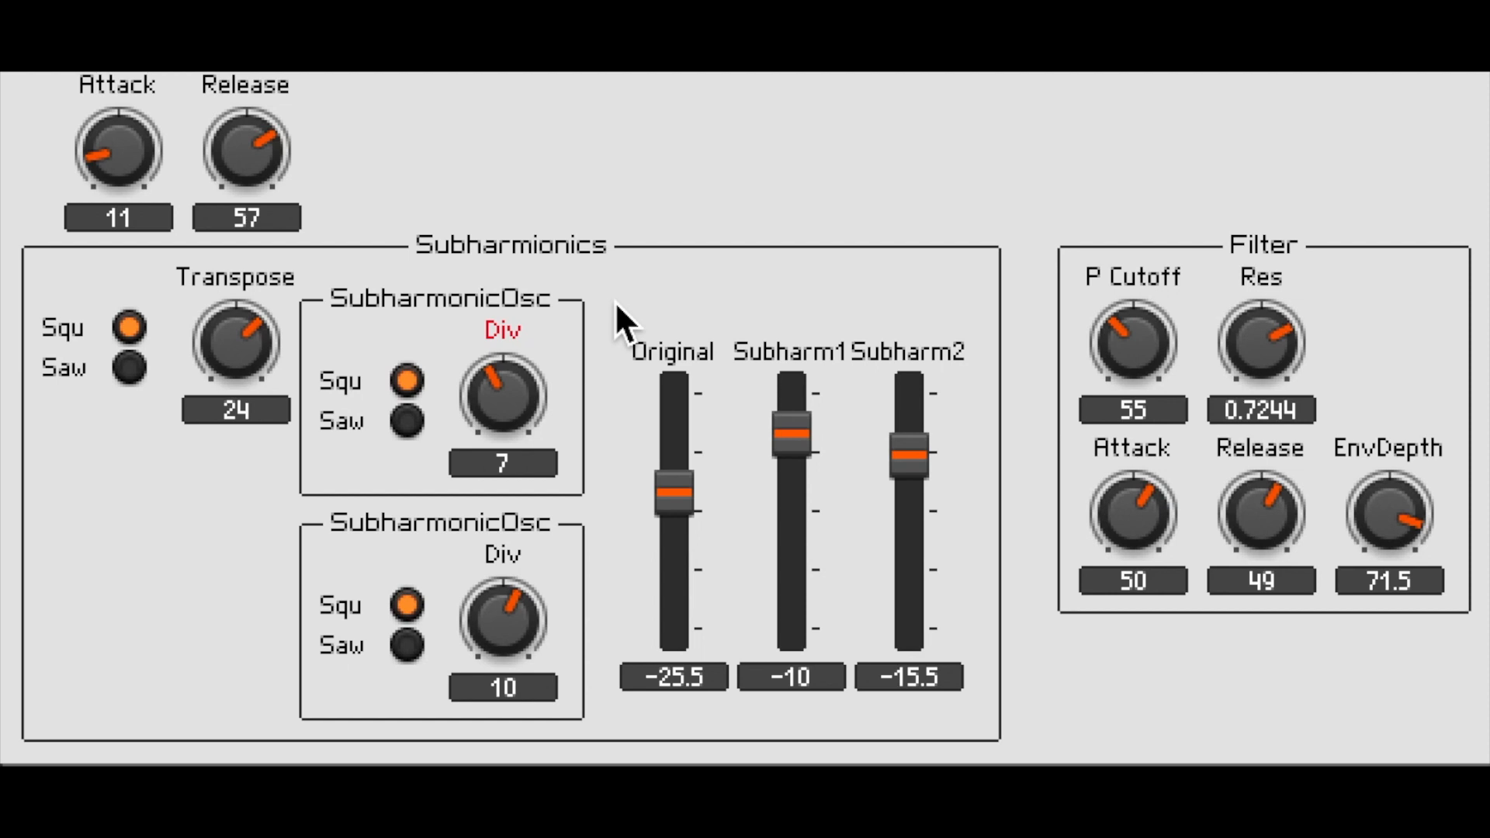
left_click_drag(506, 397, 515, 376)
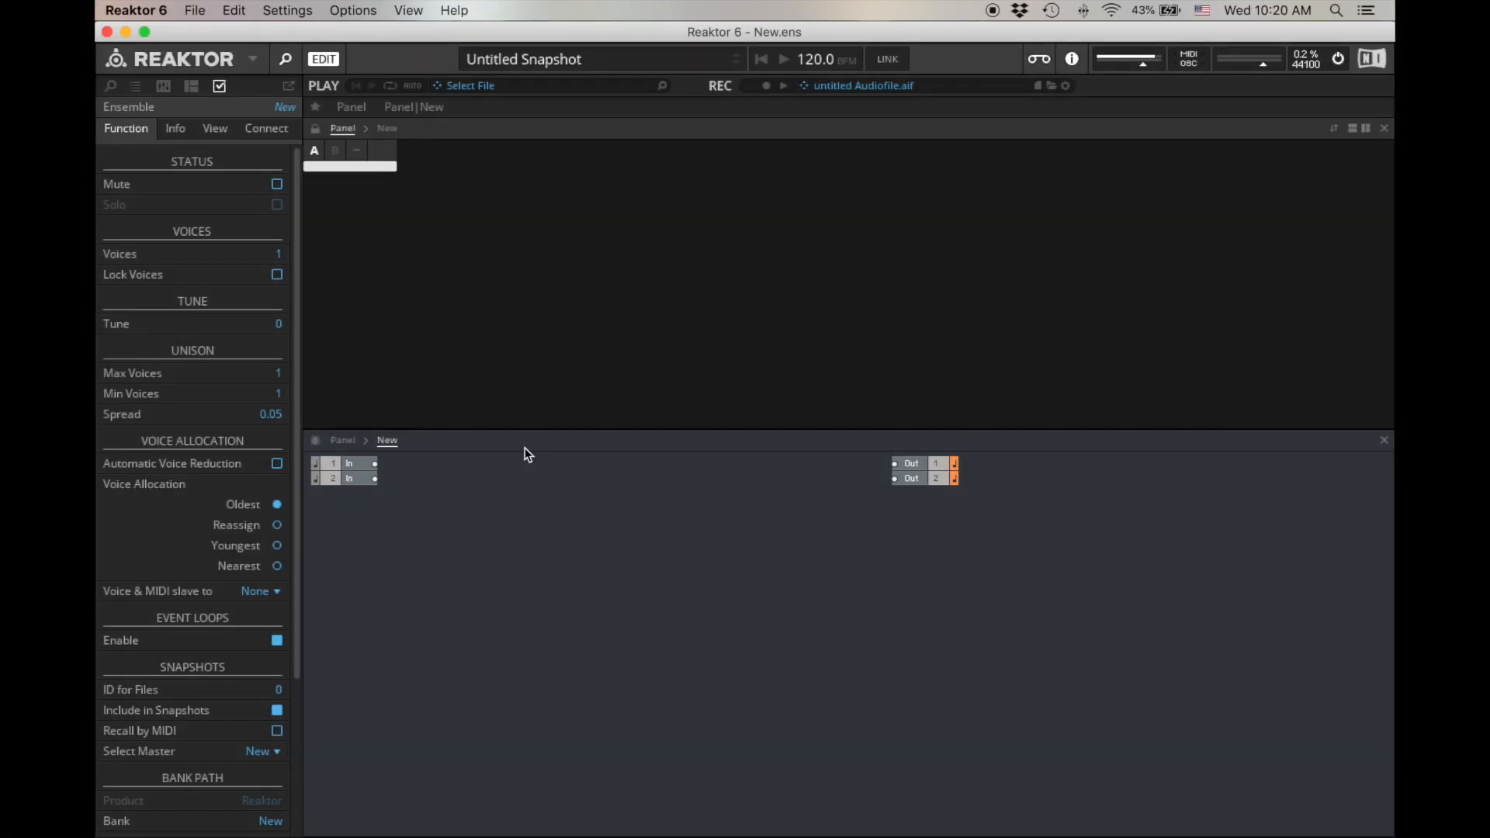
- Delete the default input modules from the new ensemble's structure, keeping the two Out modules
left_click(423, 526)
left_click_drag(476, 566, 331, 463)
key("Delete")
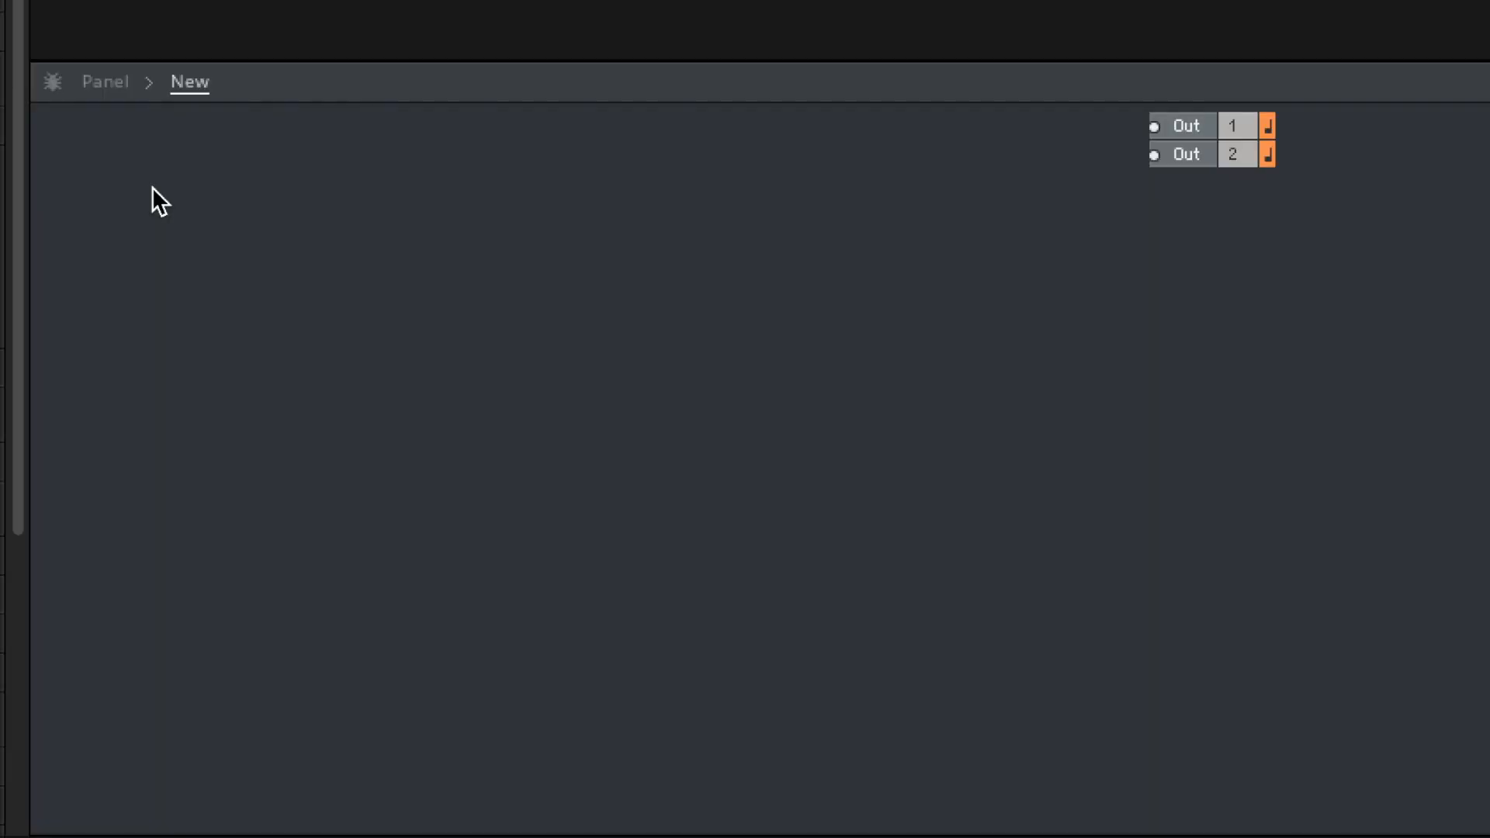
- Add a Note Pitch MIDI In module and a Gate MIDI In module, placing Gate below NotePitch
double_click(370, 498)
type("note")
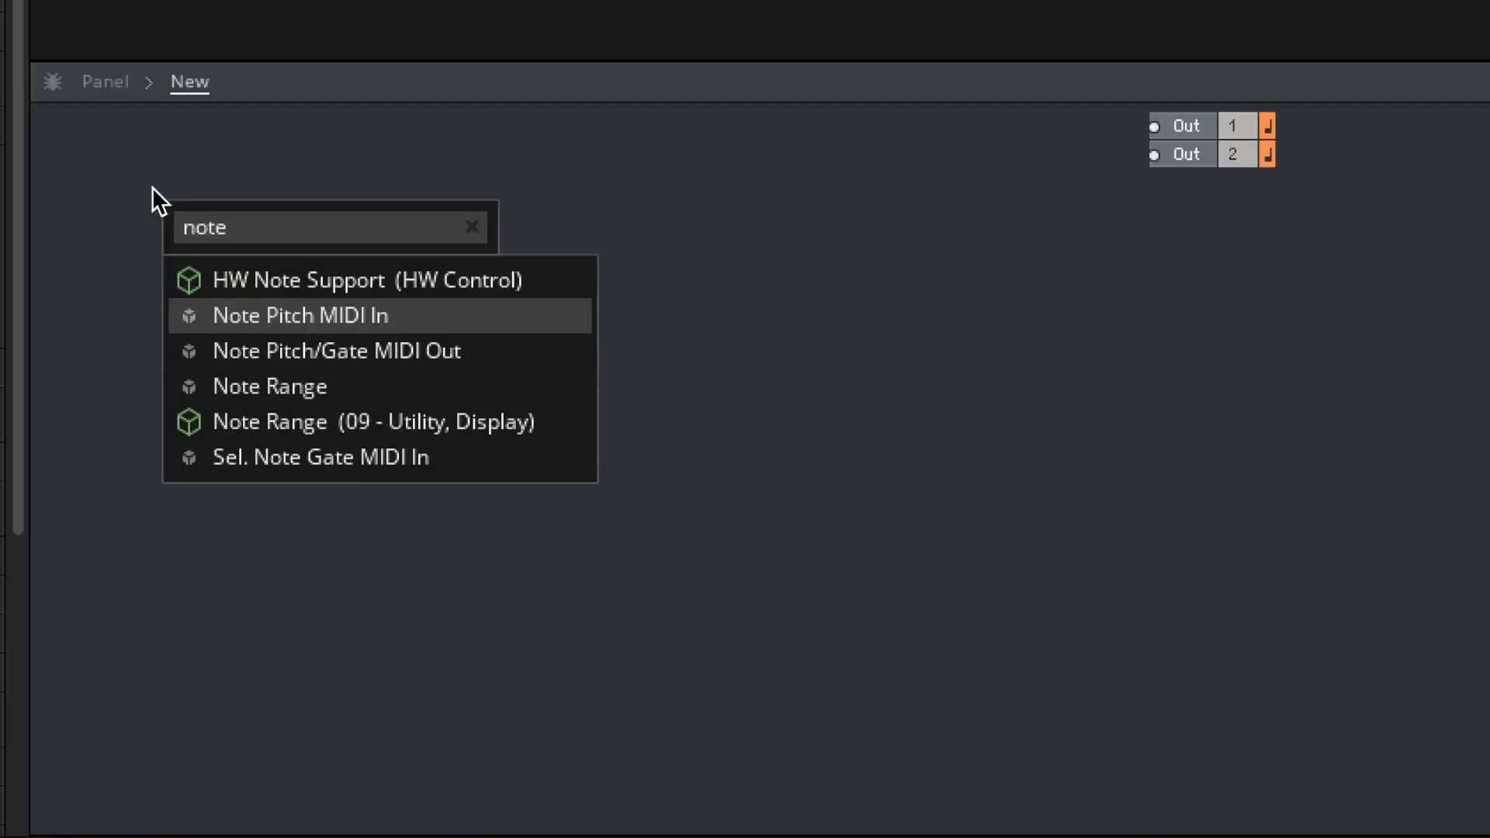
key("Return")
double_click(152, 188)
type("gate")
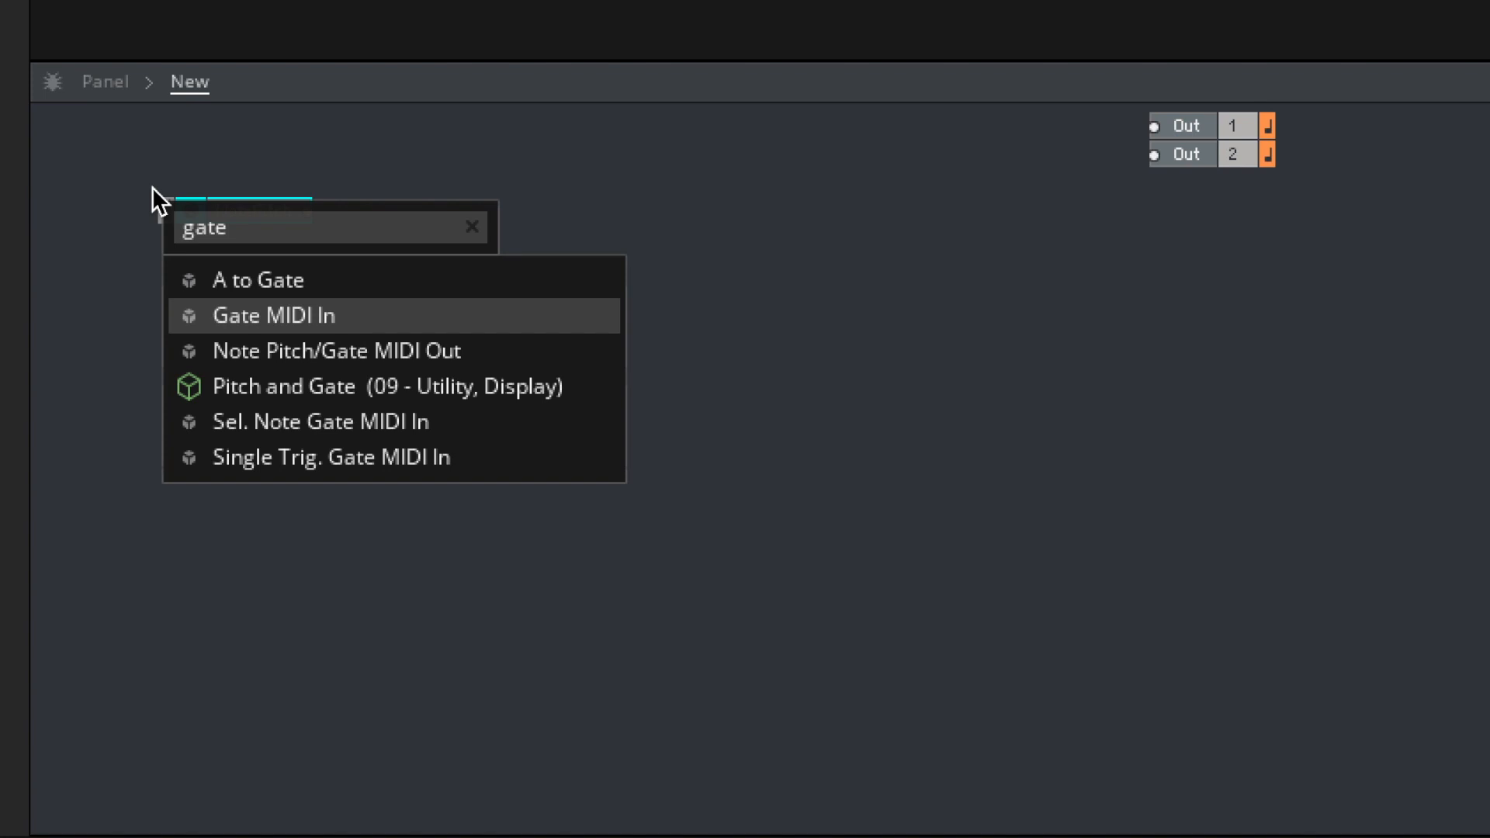
key("Return")
left_click_drag(281, 222, 282, 306)
- Add an AR Envelope next to the Gate module and wire Gate into its G input
left_click(421, 320)
double_click(421, 320)
type("ar")
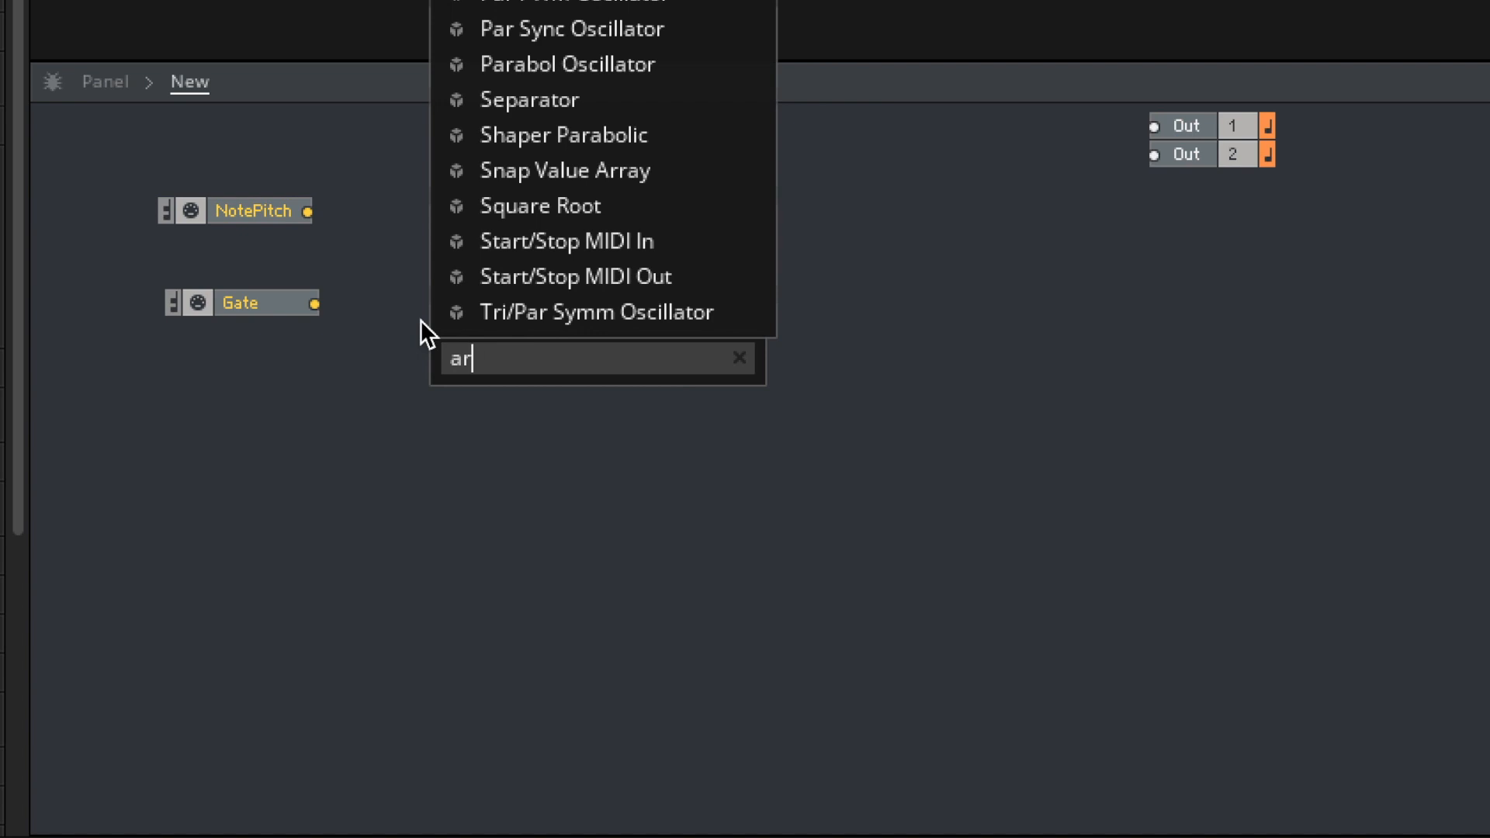
key("Return")
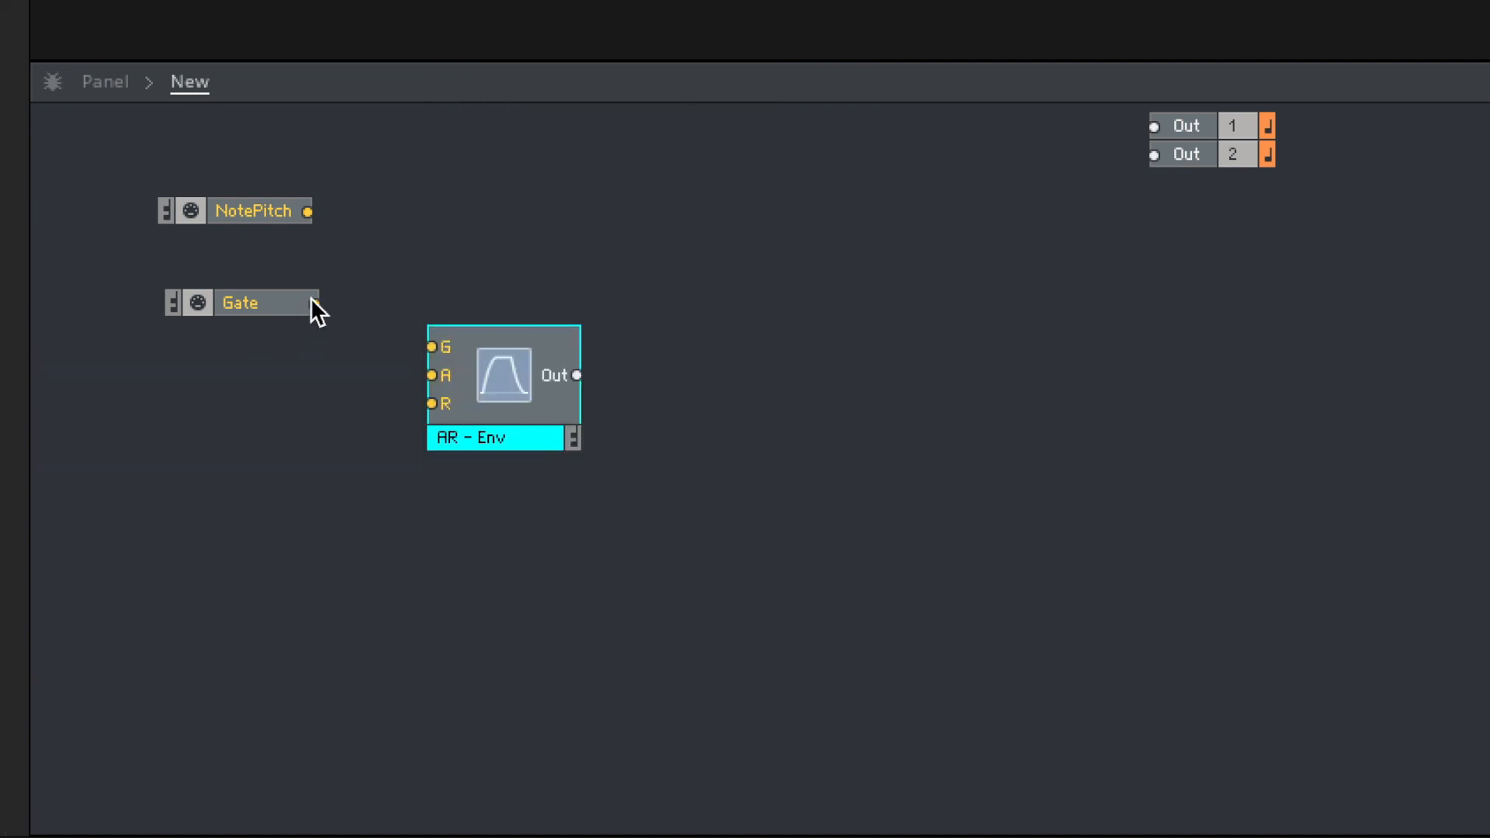
left_click_drag(455, 352, 456, 353)
left_click_drag(493, 380, 436, 338)
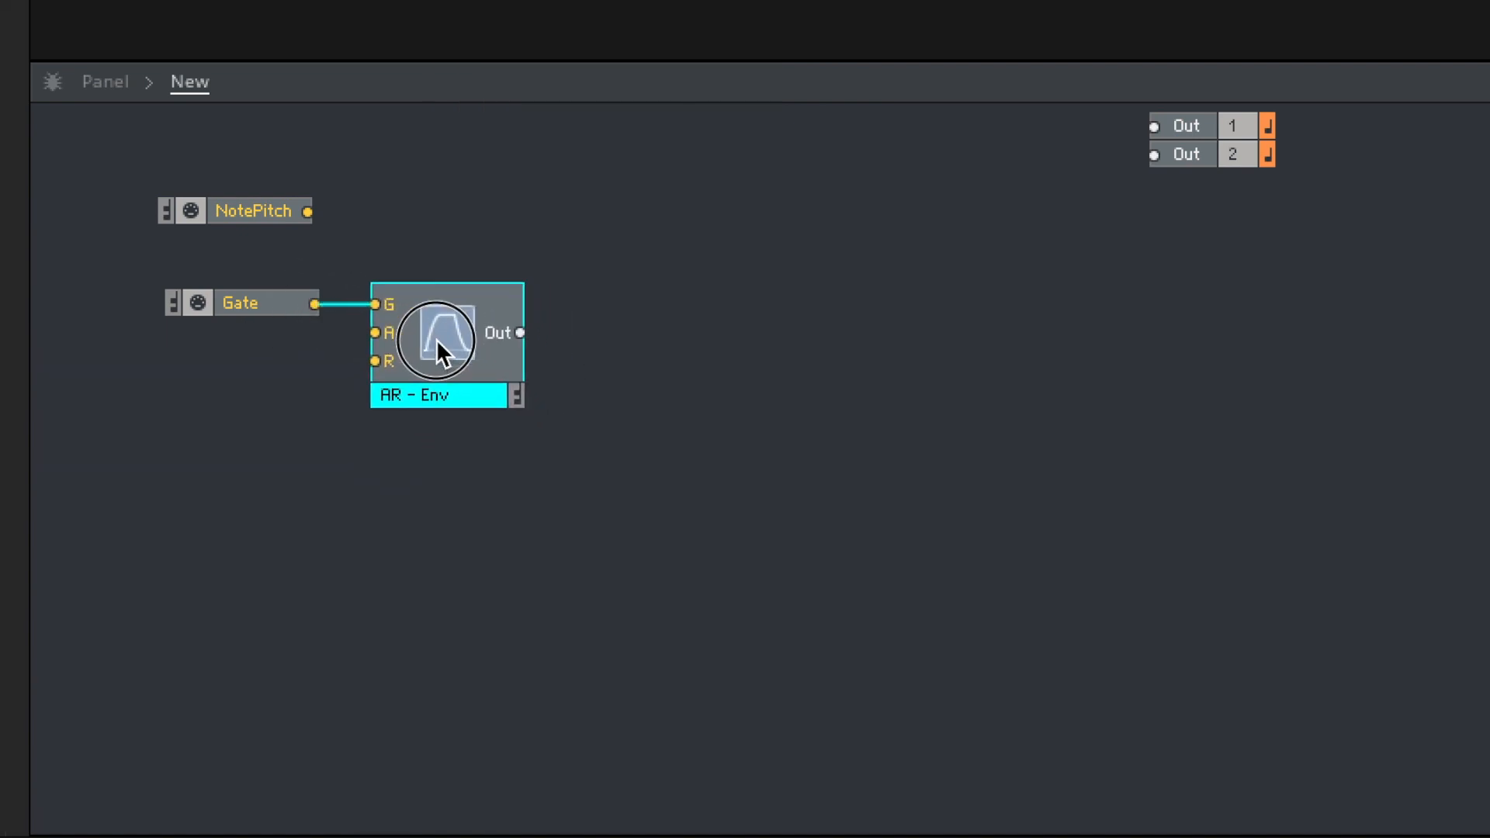
- Move the two Out modules together farther away from the envelope to make room in the structure
left_click(1068, 272)
left_click_drag(1205, 255, 1091, 106)
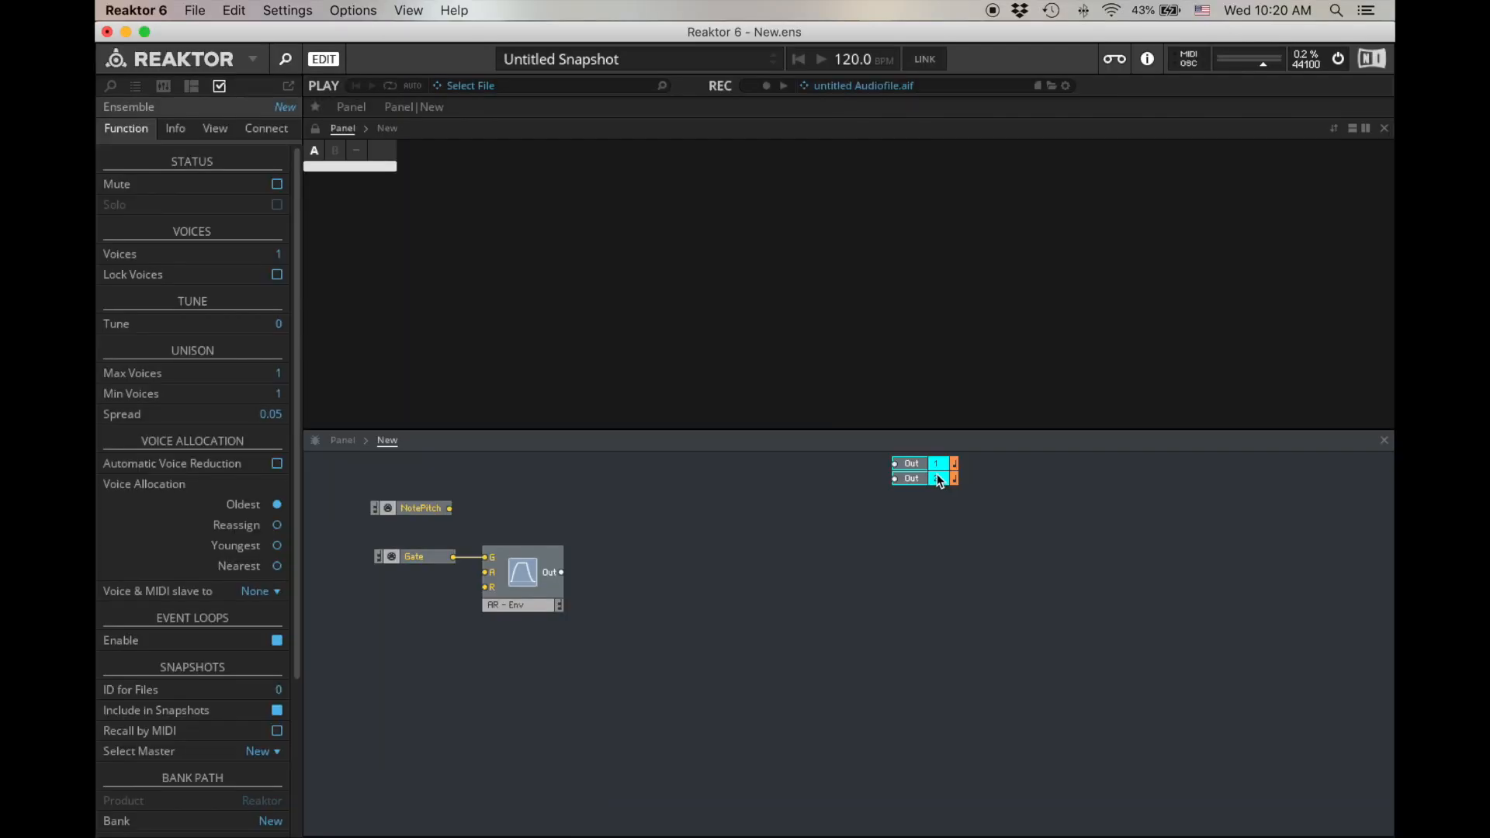
left_click_drag(1089, 515, 1172, 515)
left_click(654, 531)
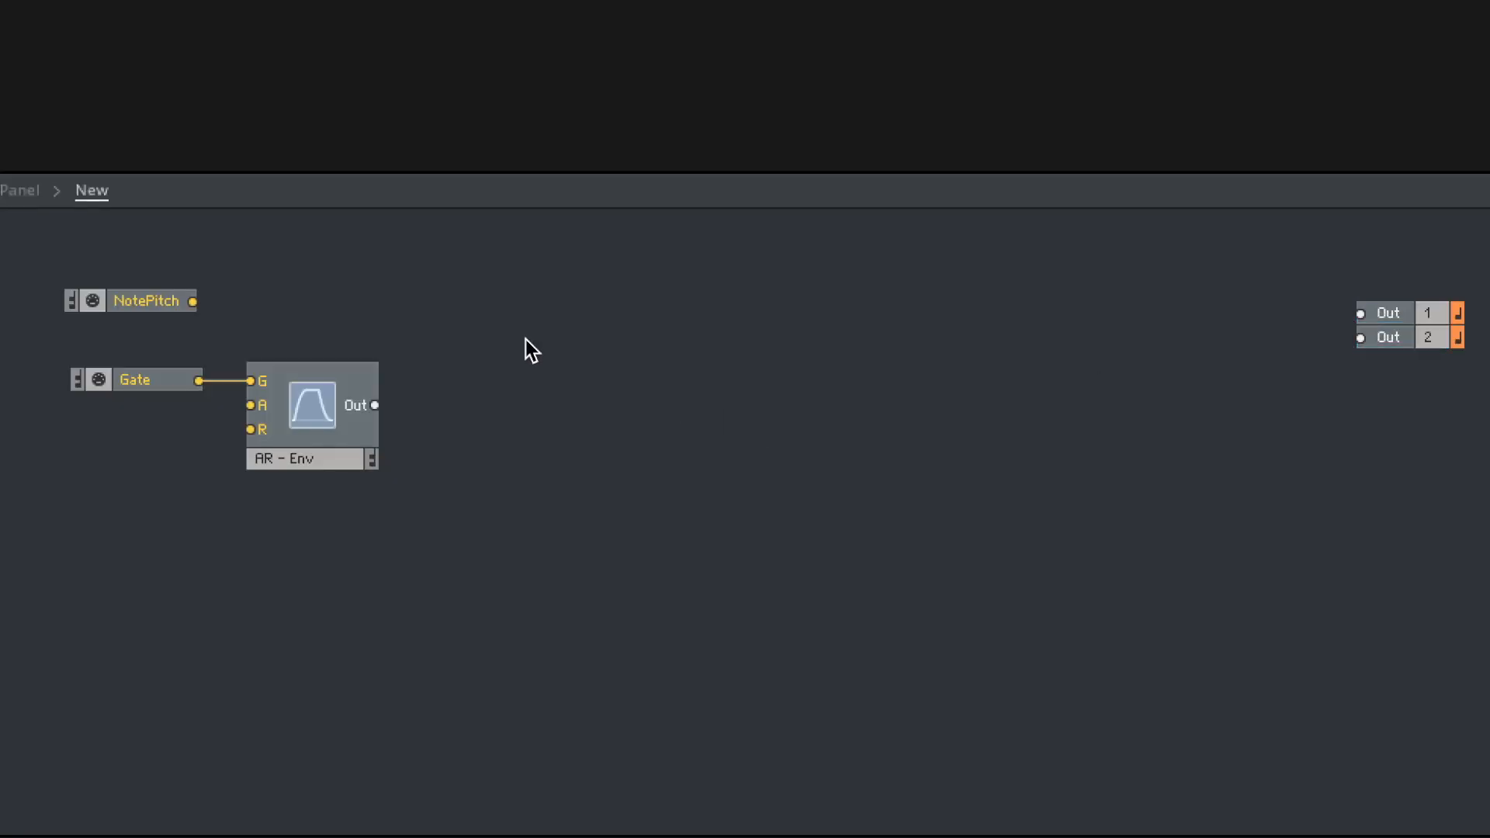
- Create a new macro between the envelope and the Out modules and name it Harmonics
right_click(642, 511)
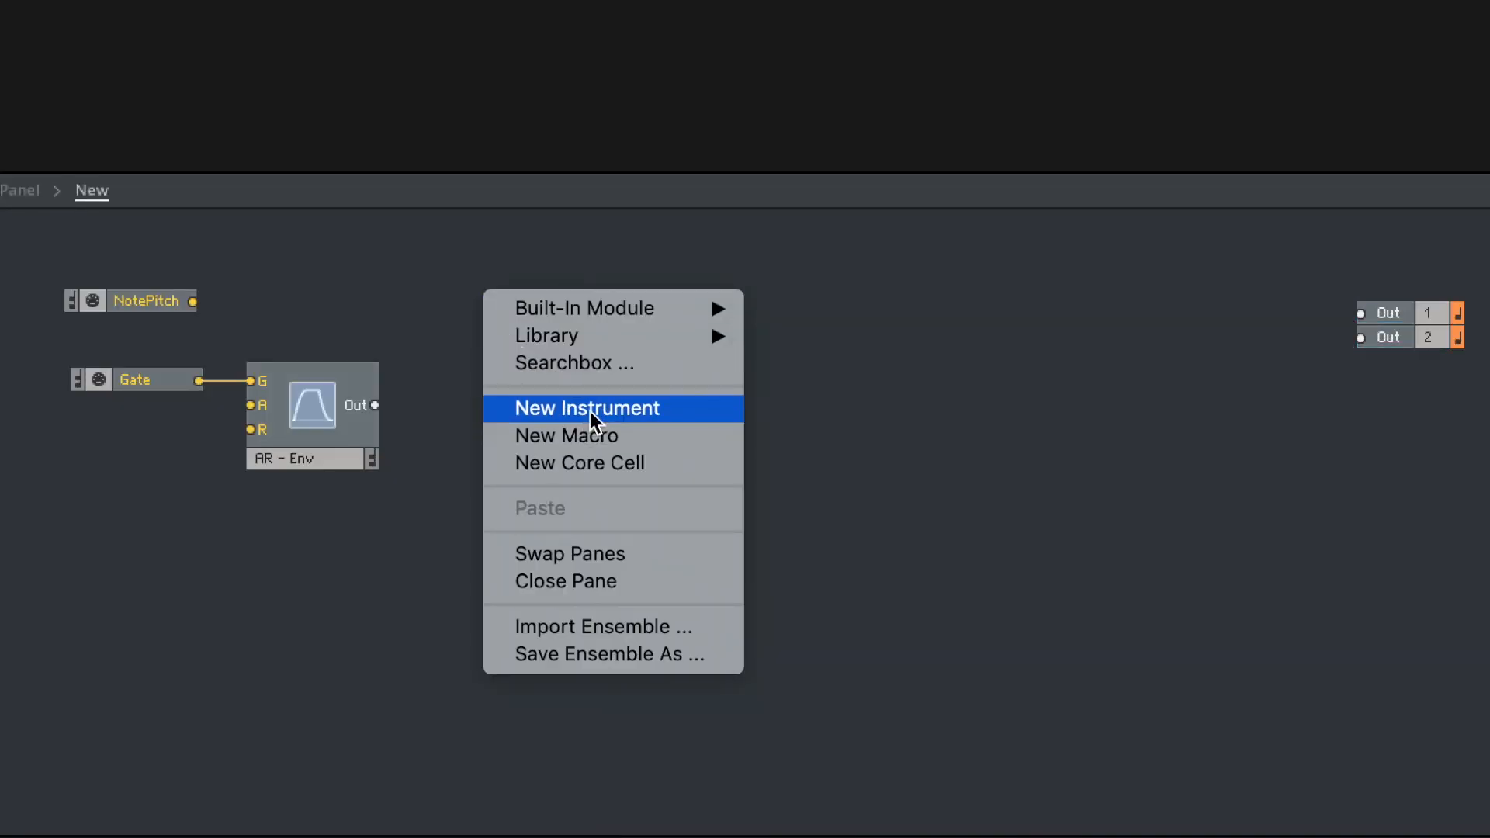
left_click(585, 435)
left_click_drag(562, 380, 621, 393)
double_click(621, 391)
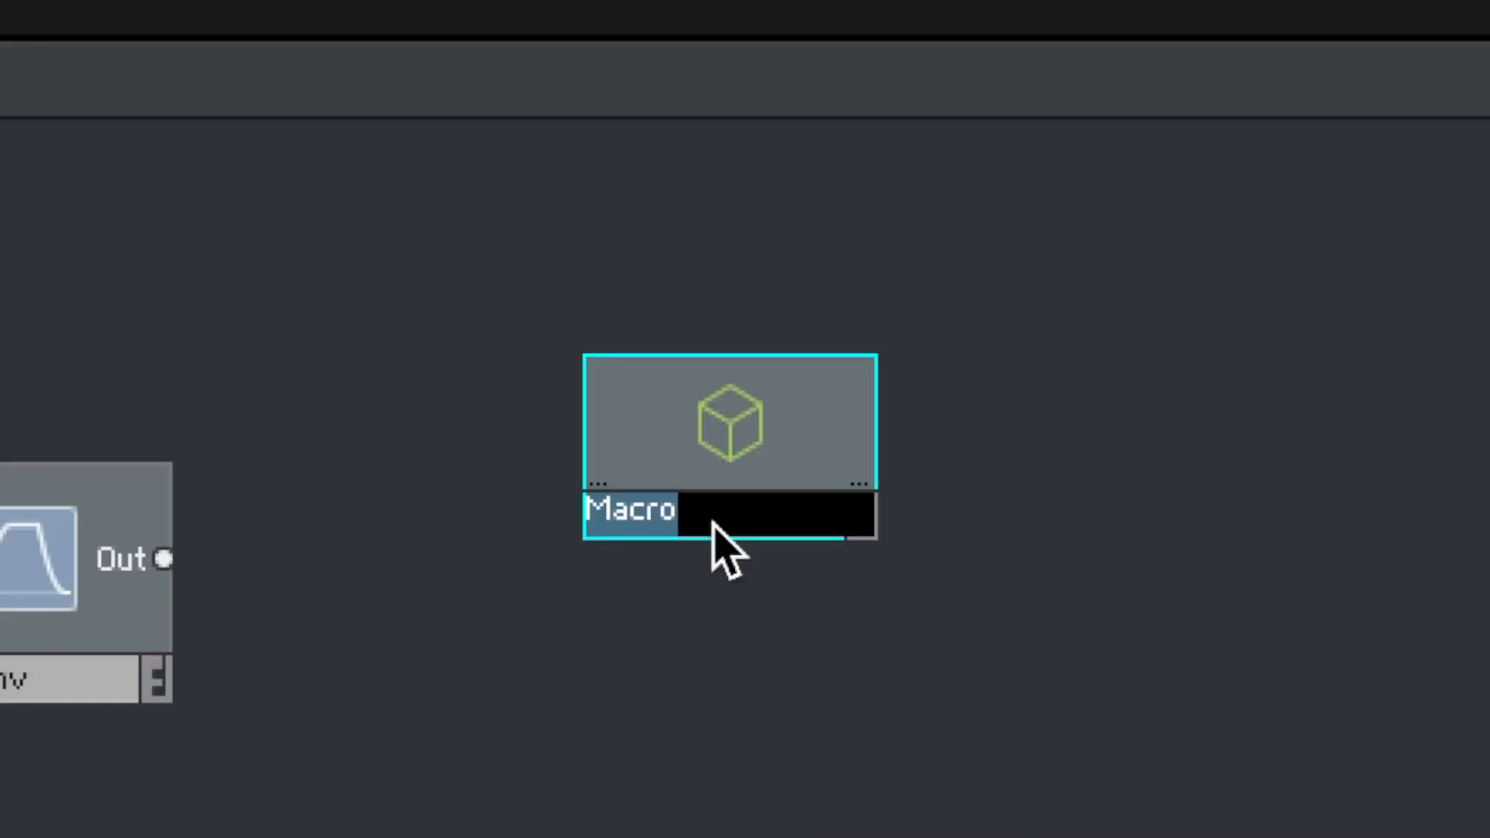
type("Harmonics")
key("Return")
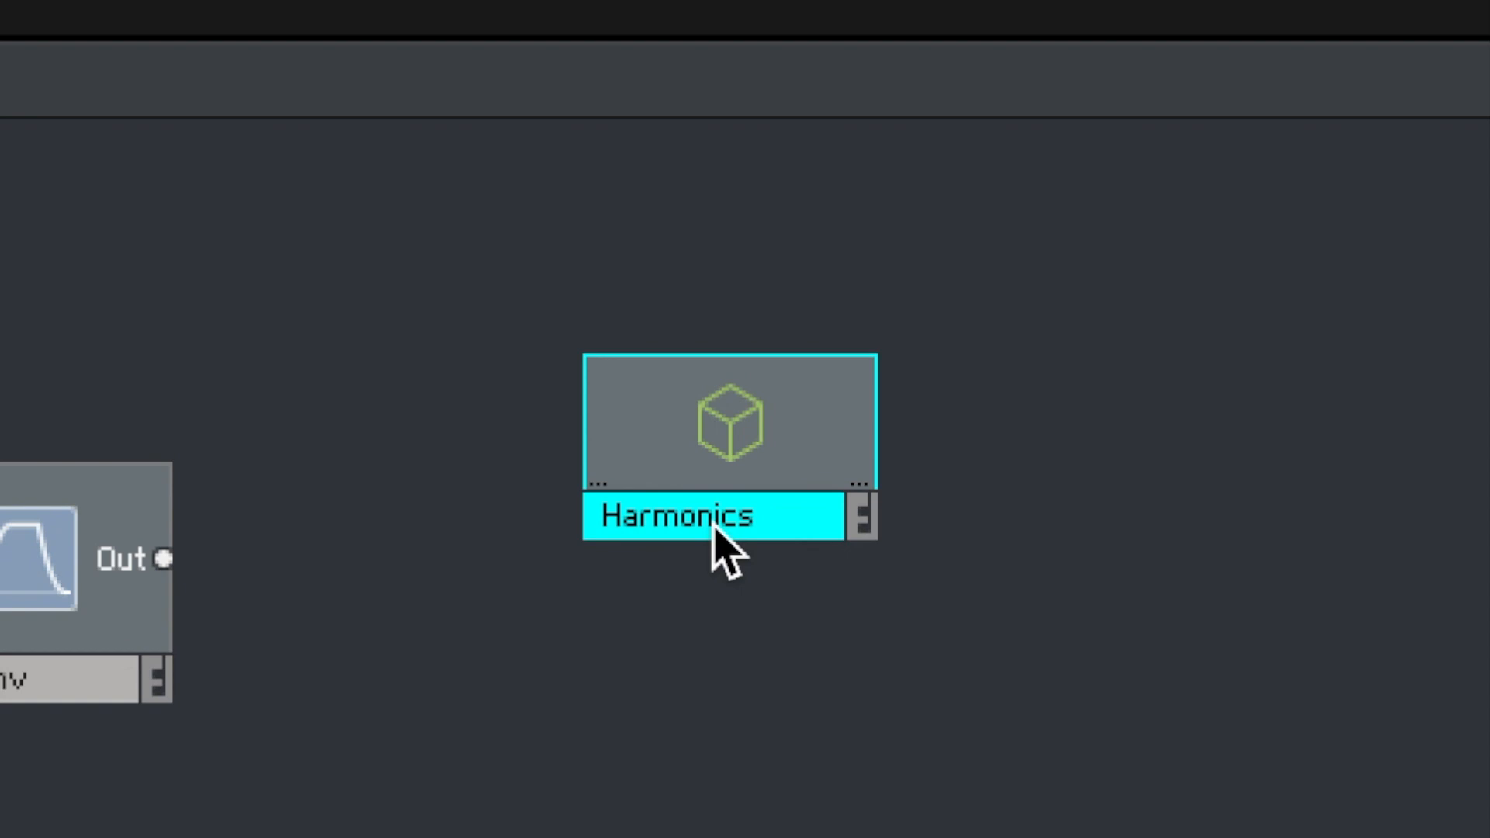
left_click(768, 792)
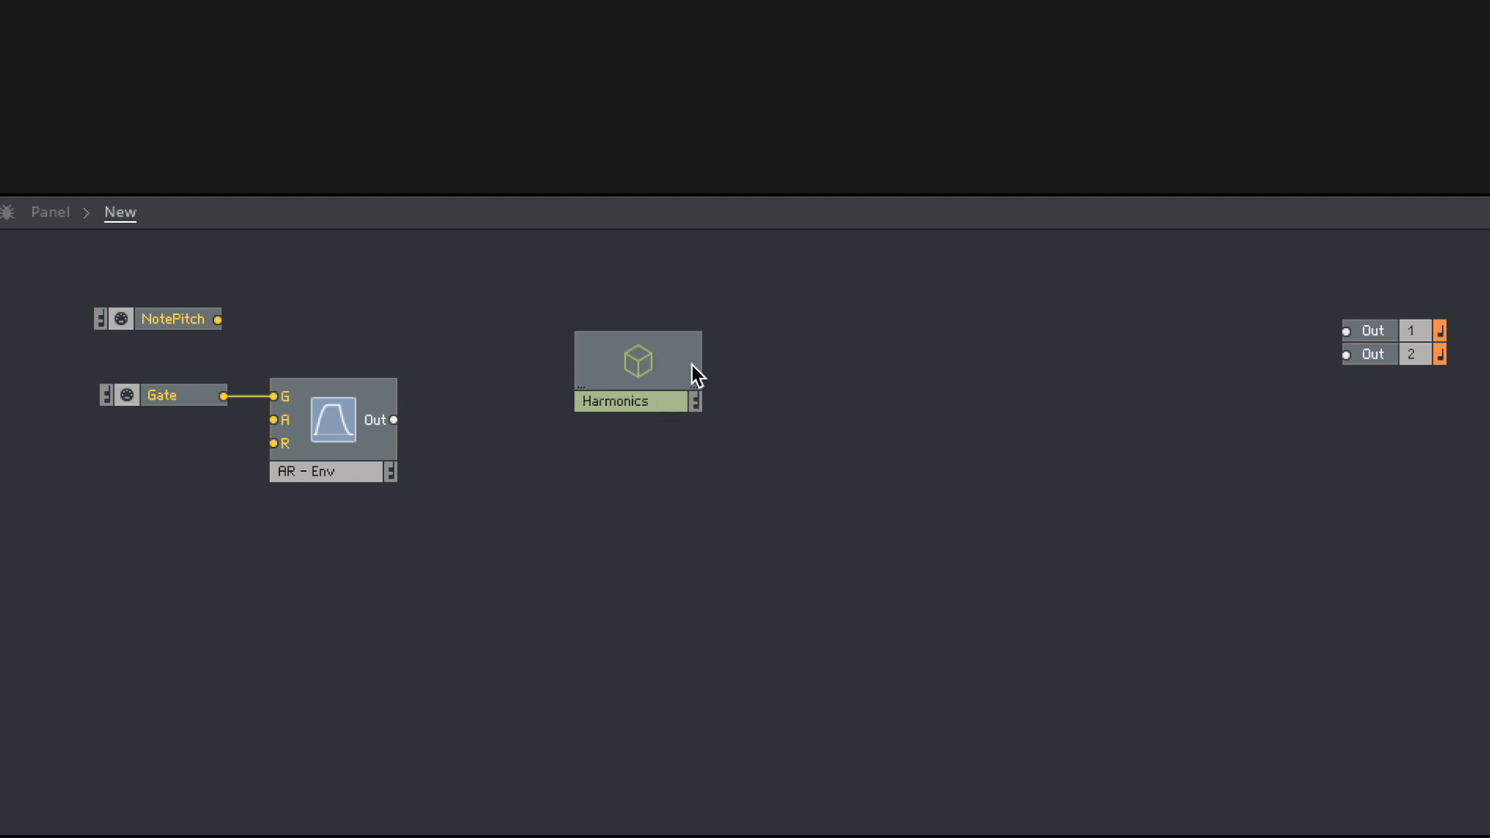
- Open the Harmonics macro and add two In ports, one below the other
double_click(640, 363)
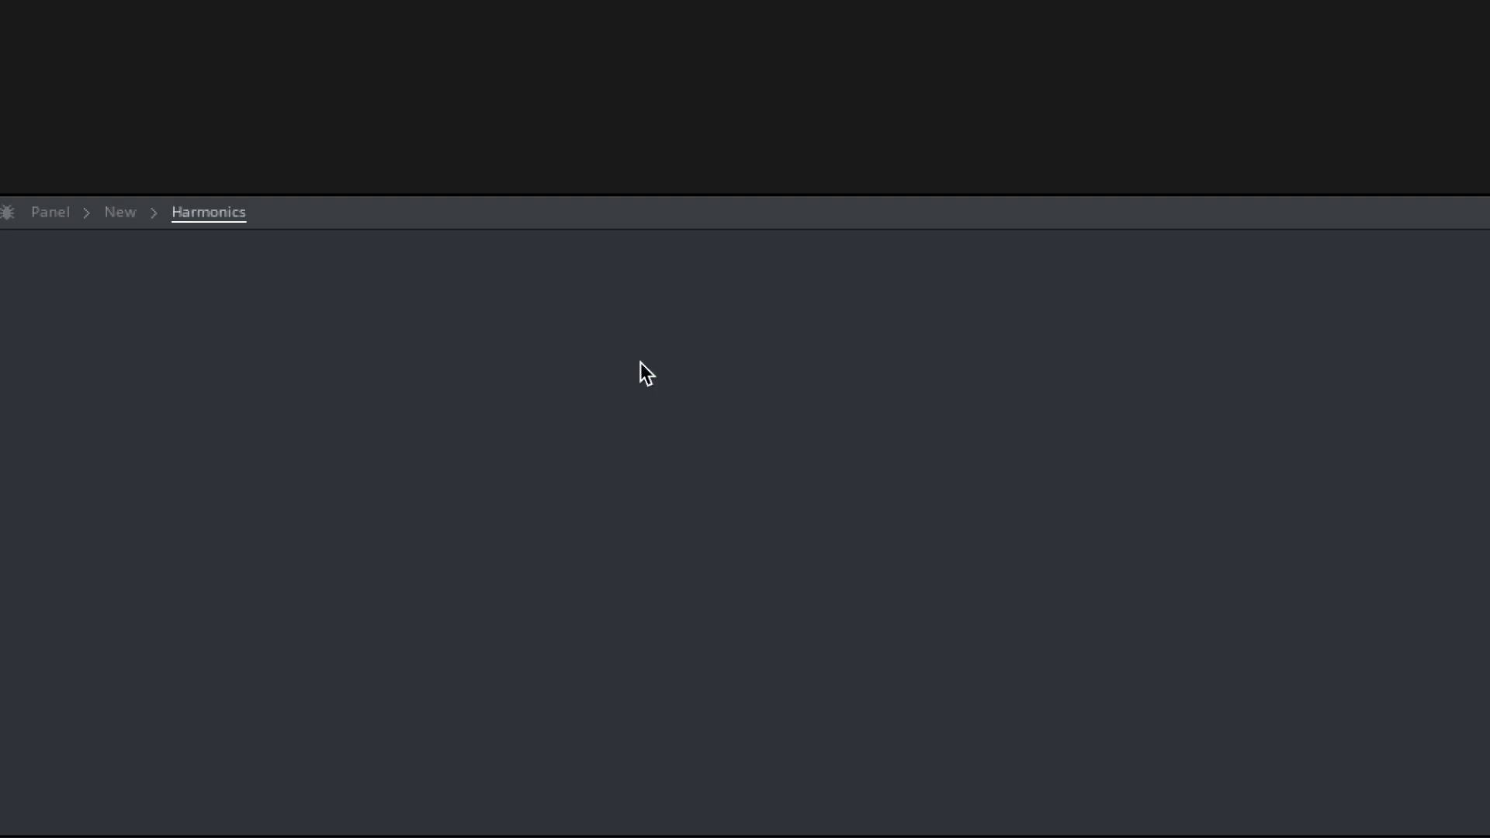
double_click(264, 314)
type("in")
key("Return")
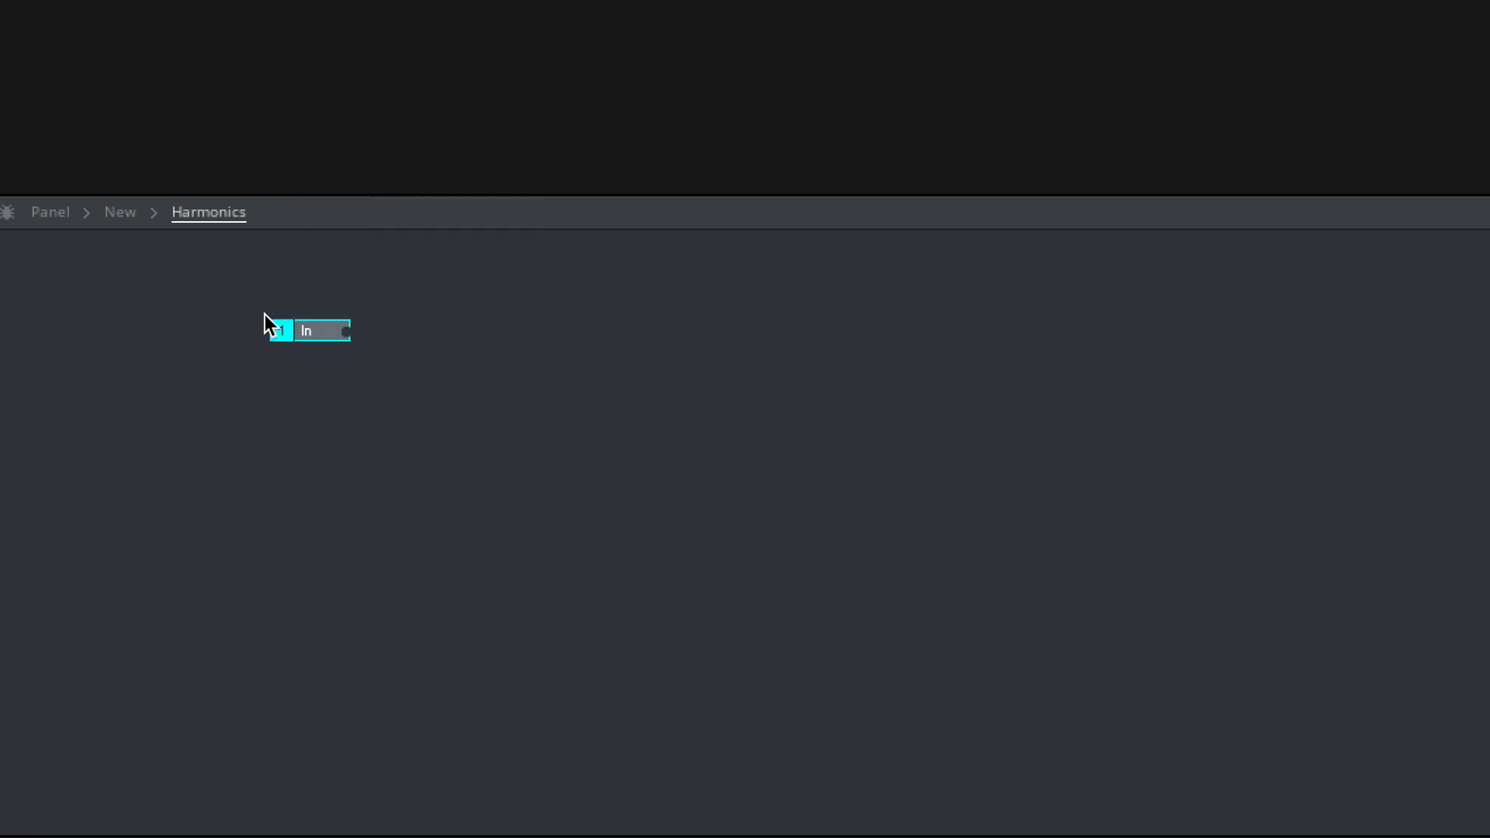
left_click_drag(306, 385, 313, 380)
- Rename the first In port P and the second In port A
left_click(321, 336)
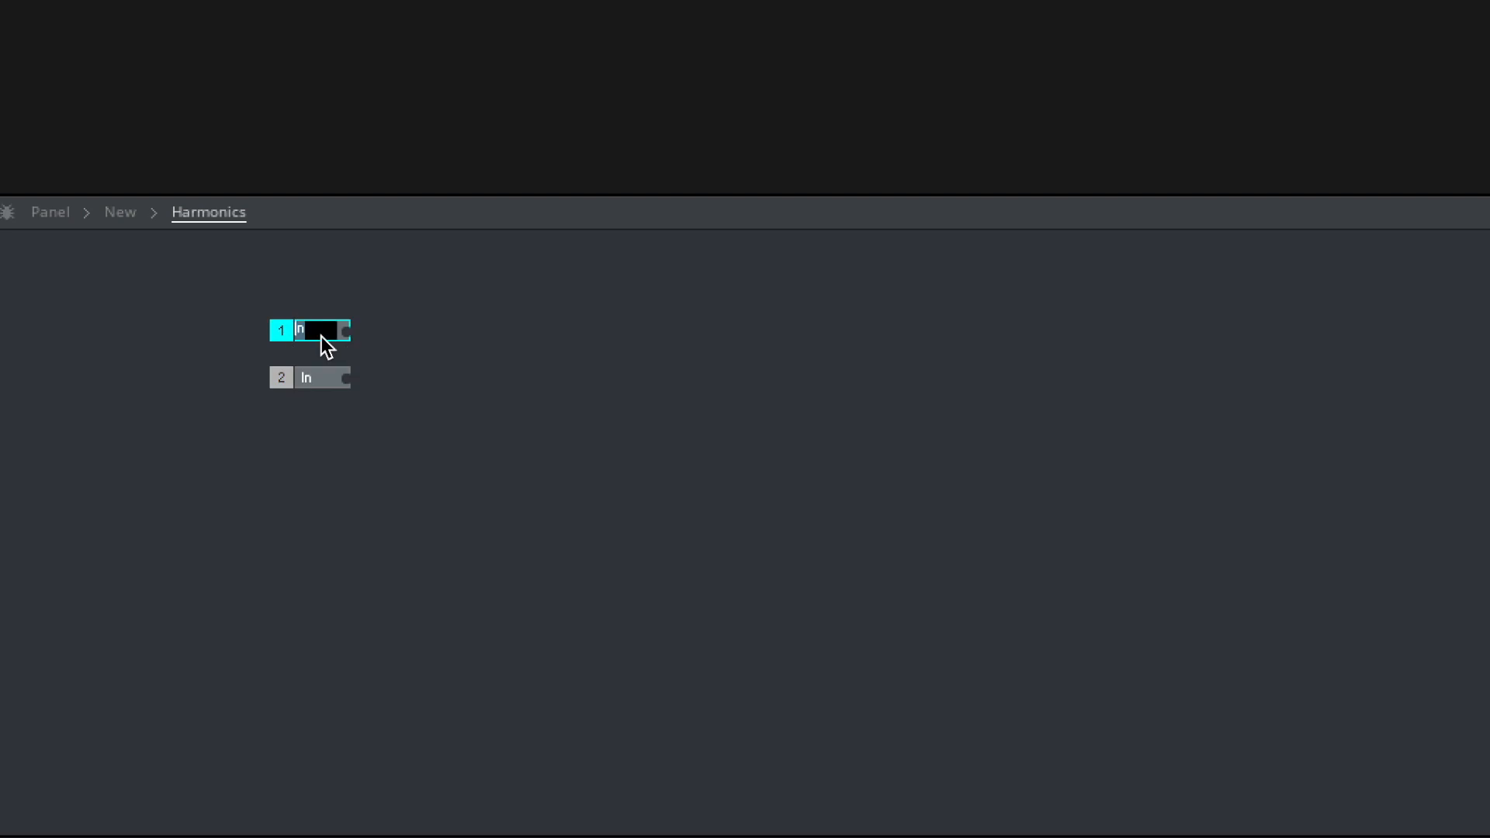
left_click(323, 379)
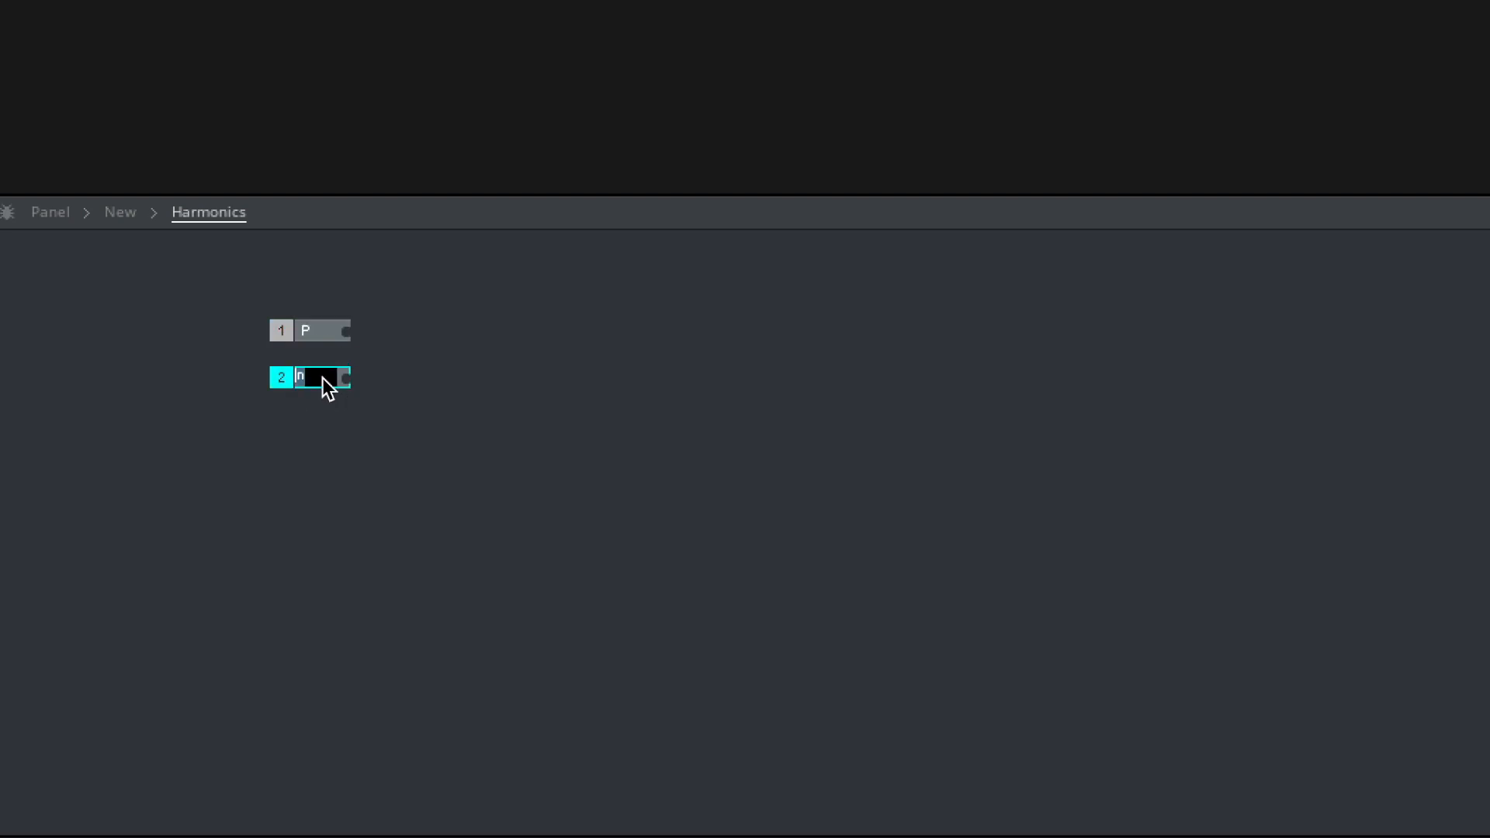
type("A")
left_click(400, 473)
- Return to the parent structure and wire NotePitch to the Harmonics P input and the AR envelope output to A
double_click(407, 468)
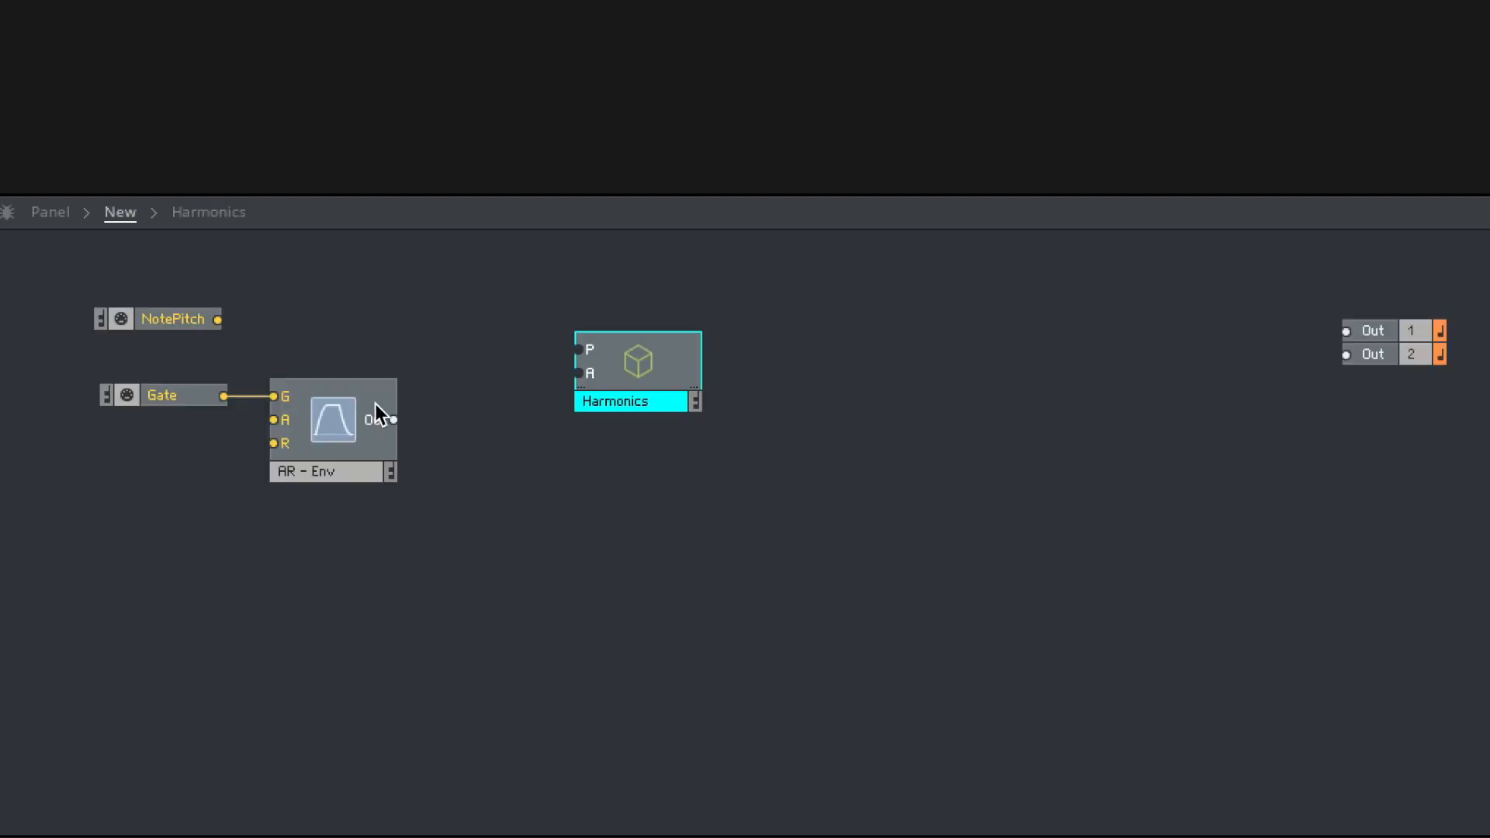
left_click_drag(273, 320, 580, 349)
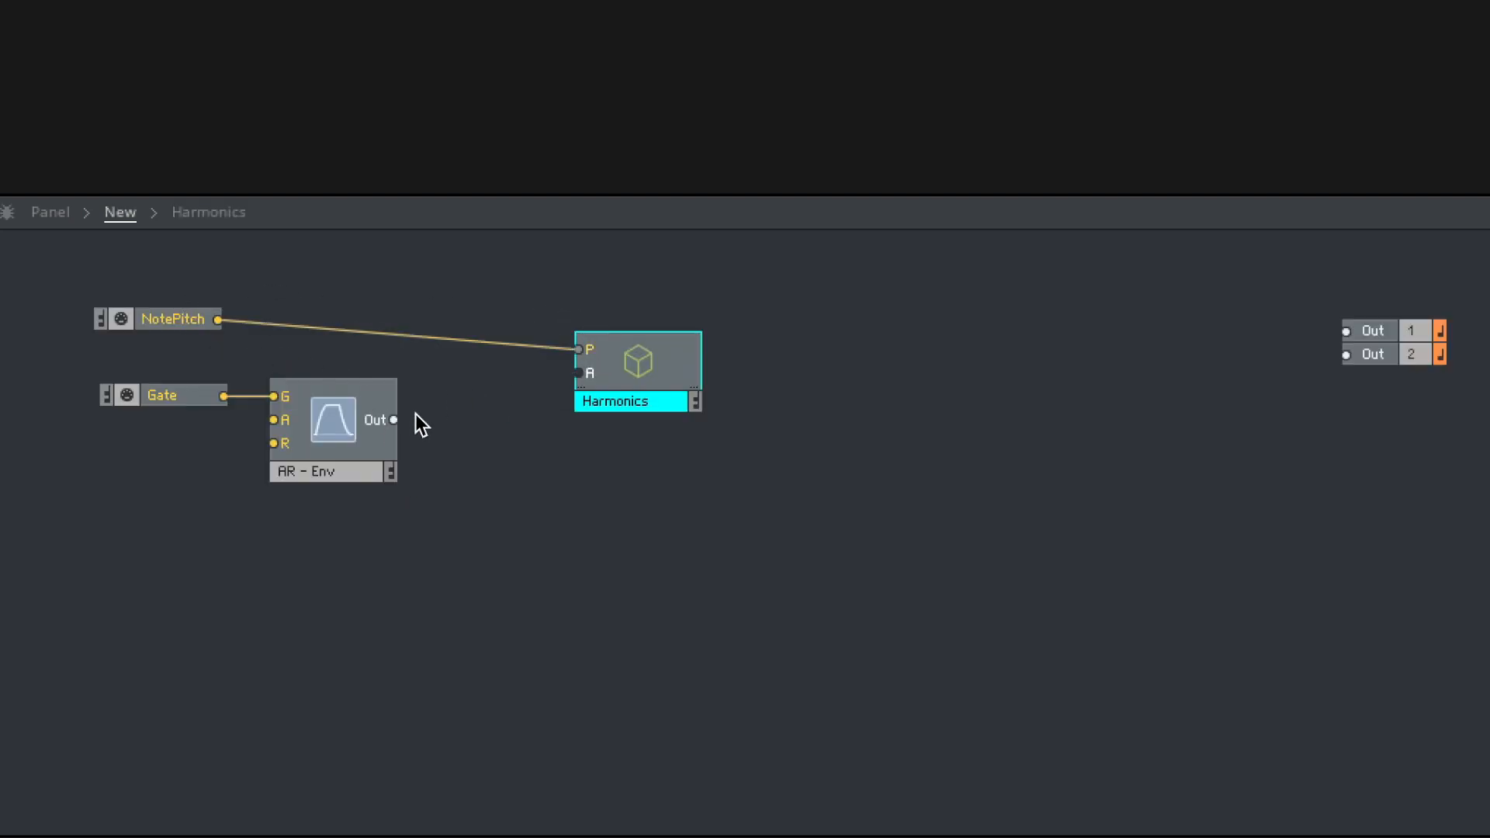
left_click_drag(392, 420, 580, 373)
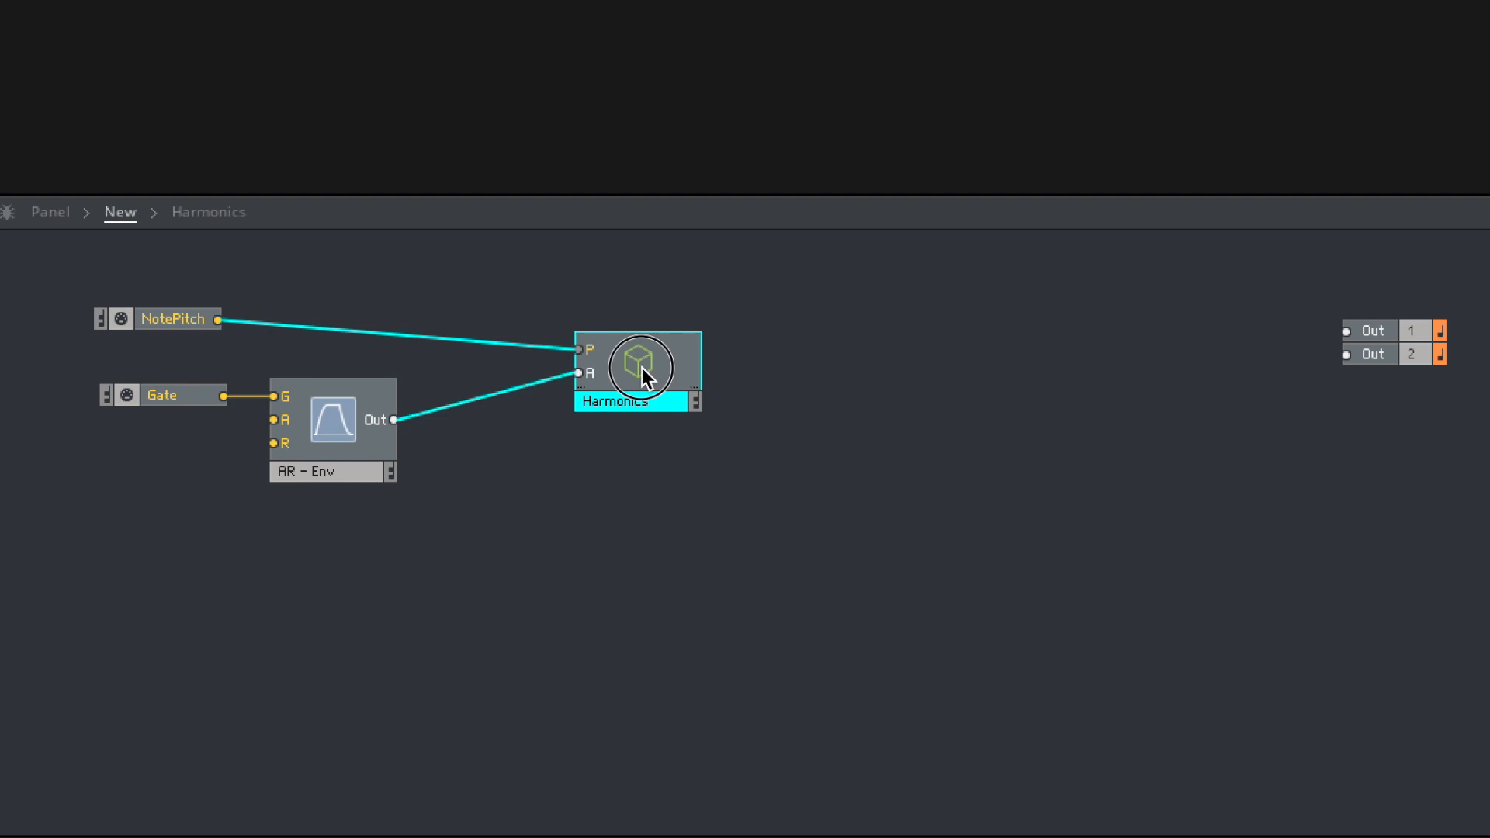
- Add an Out port inside the Harmonics macro and place it well apart from the P and A ports
double_click(642, 368)
double_click(680, 446)
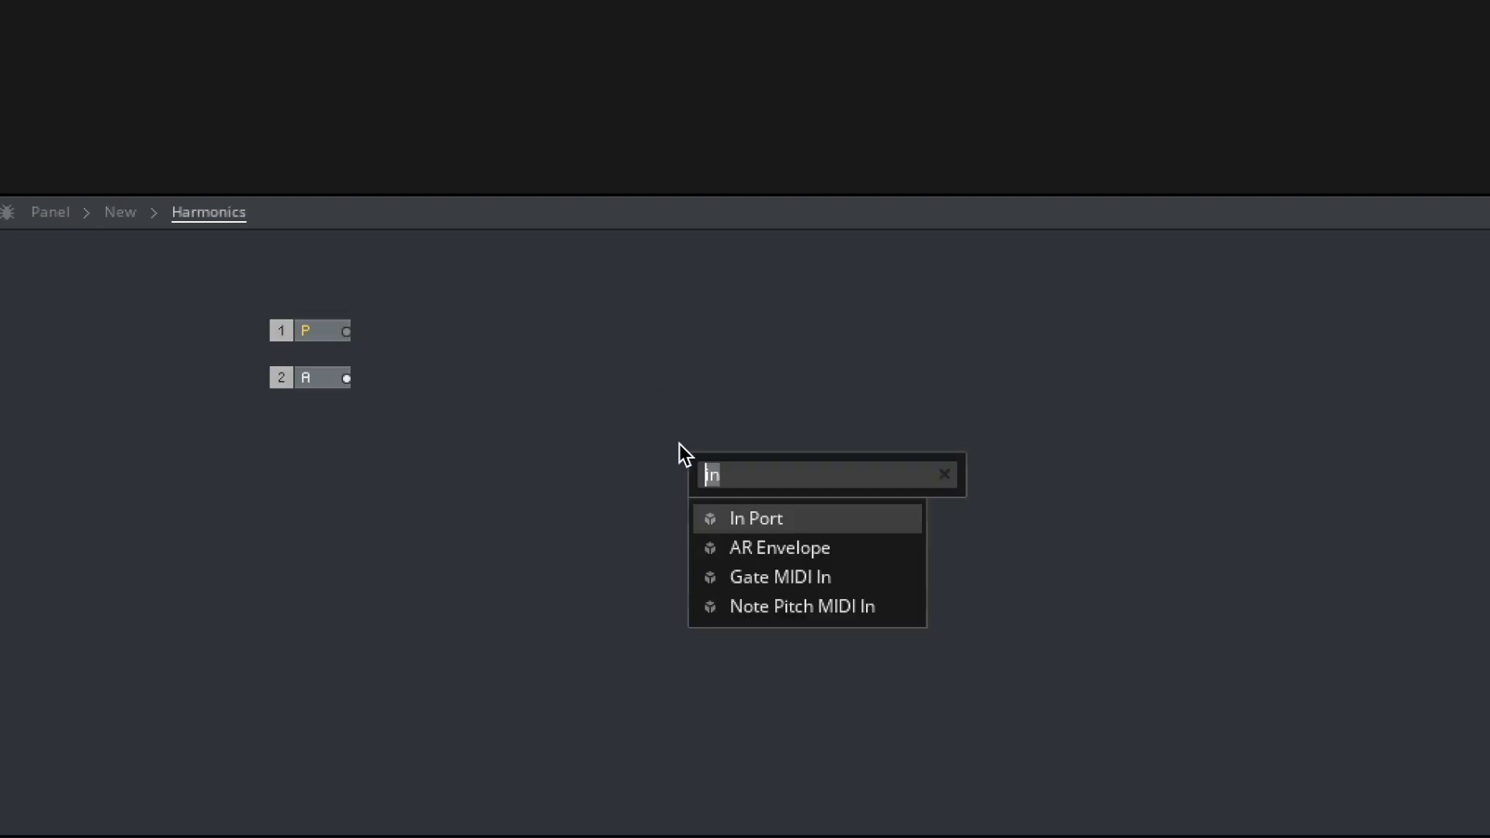
type("out")
key("Return")
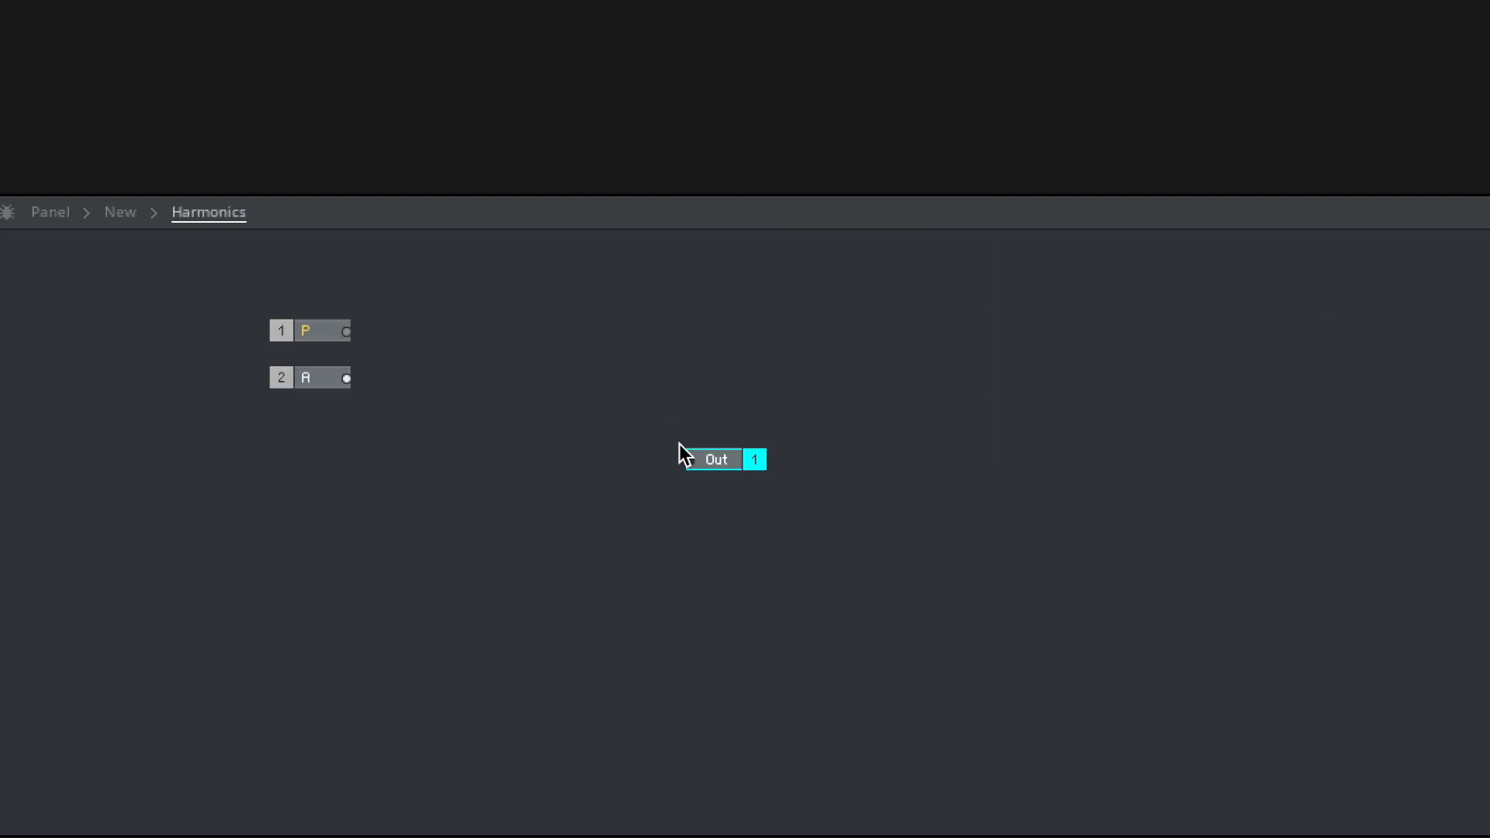
left_click_drag(732, 463, 1041, 397)
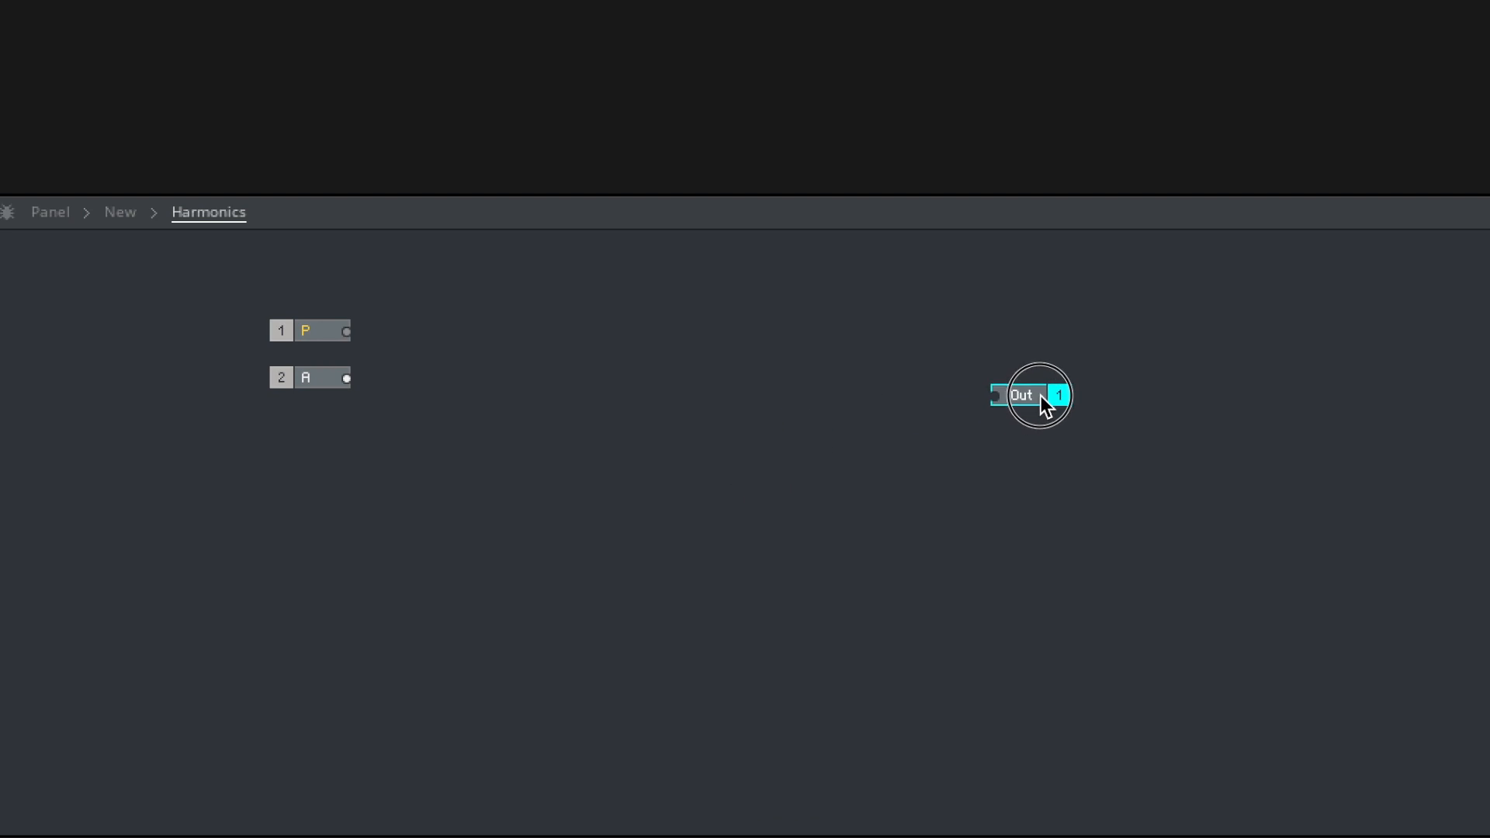
- Return to the parent structure and connect the Harmonics output to both Out 1 and Out 2
double_click(929, 467)
left_click_drag(692, 361, 1348, 332)
left_click_drag(695, 365, 1346, 356)
left_click(1226, 412)
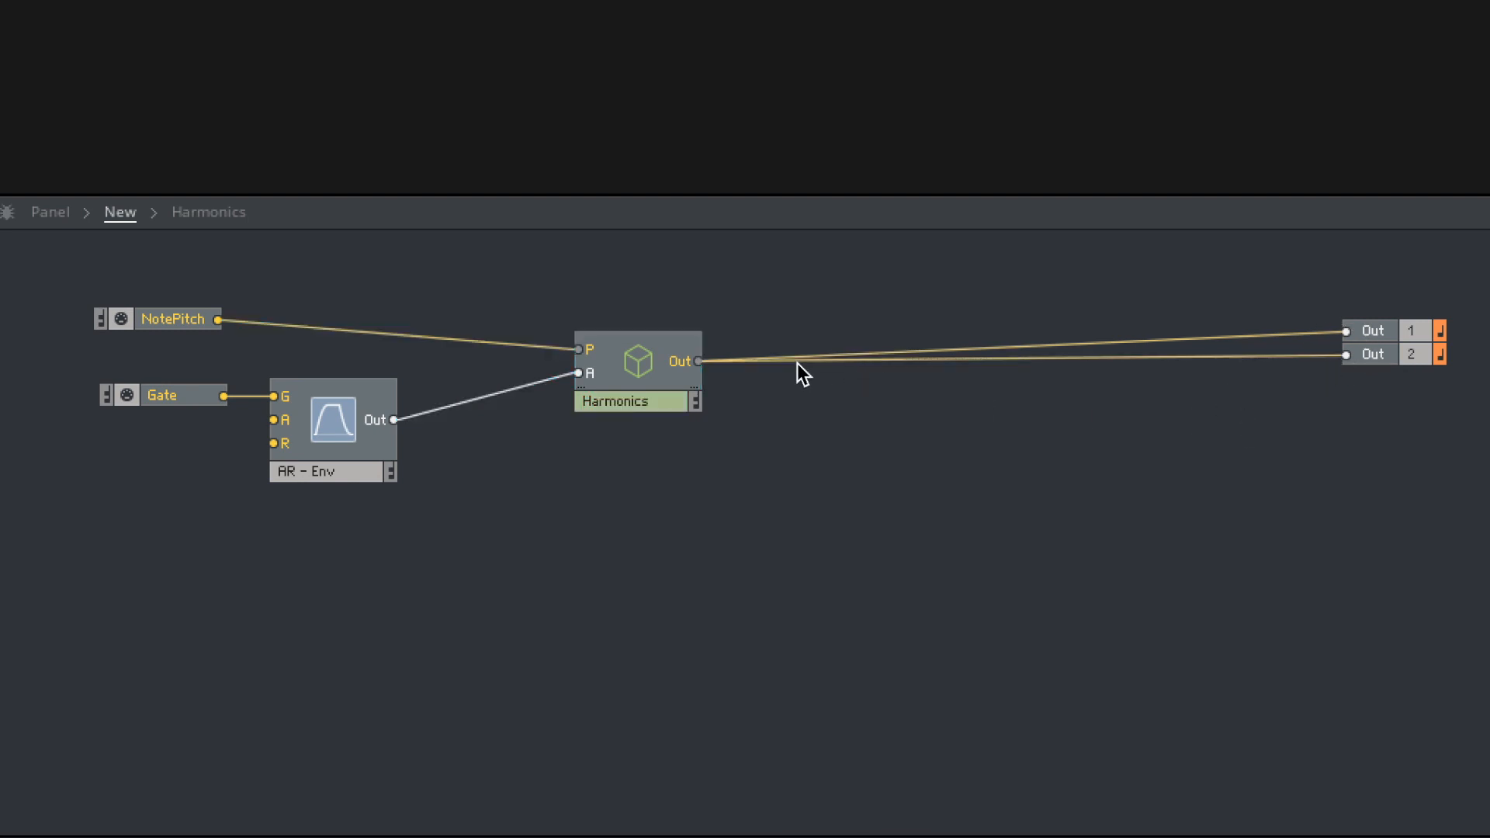
- Add a Sine oscillator inside the Harmonics macro, between the In ports and the Out port
double_click(650, 367)
double_click(523, 299)
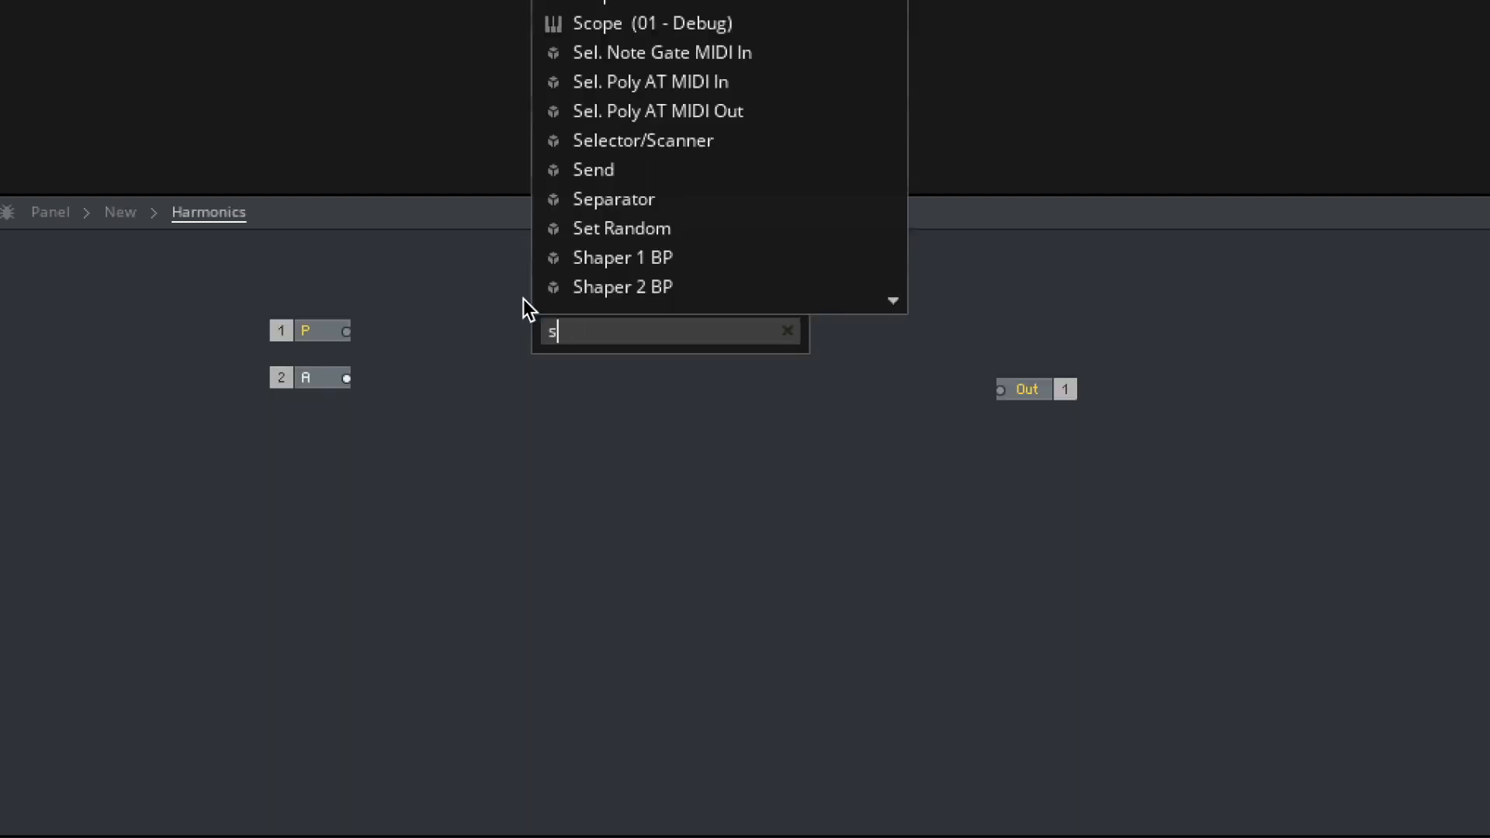
type("sine")
key("Down")
key("Down")
key("Down")
key("Return")
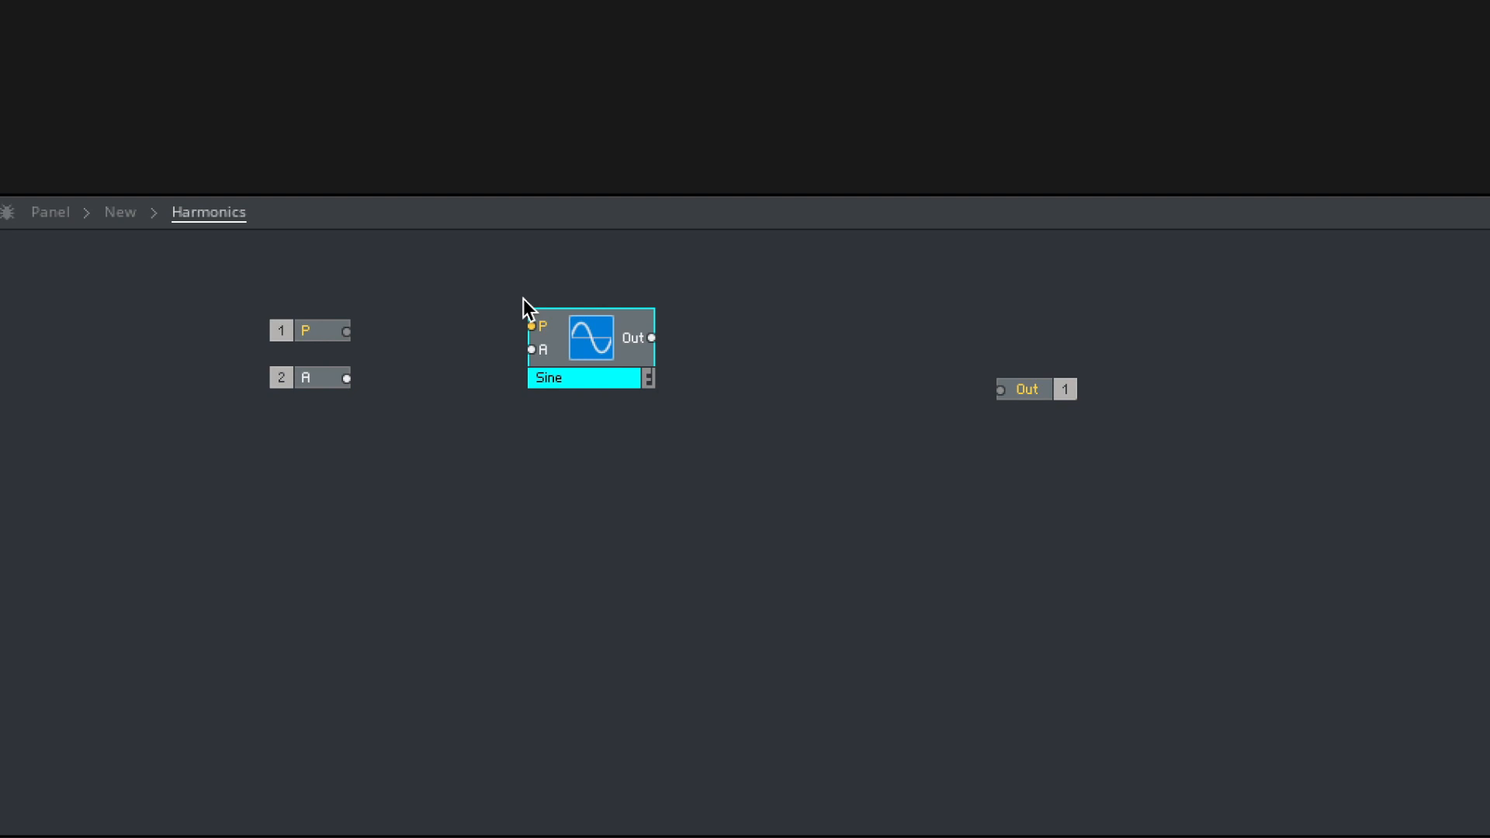
- Wire the P and A ports into the Sine oscillator and its output to the Out port, aligning that port with it
left_click_drag(507, 326, 543, 349)
left_click_drag(652, 337, 1001, 390)
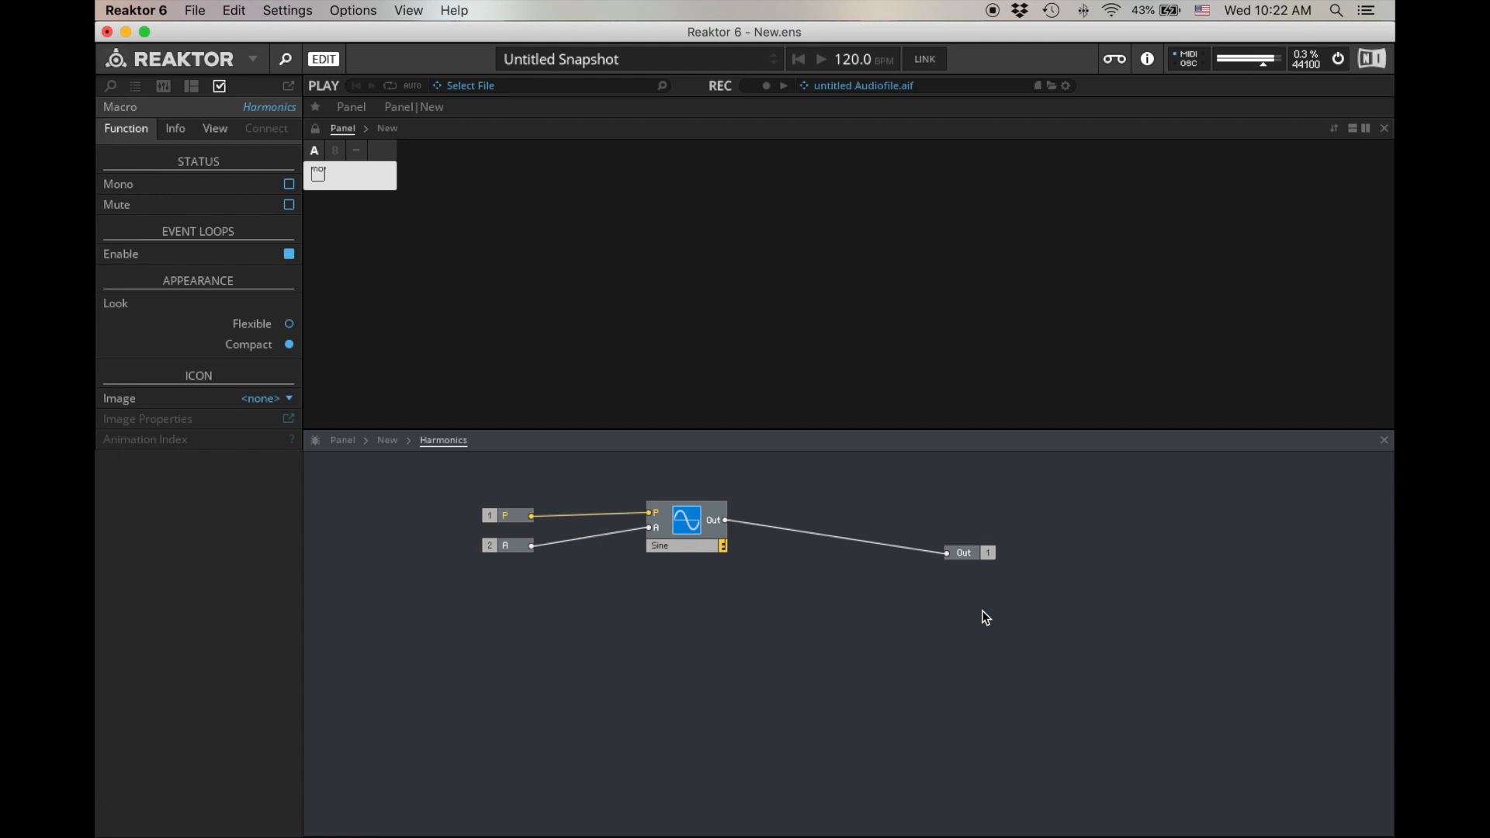
left_click_drag(981, 556, 1021, 526)
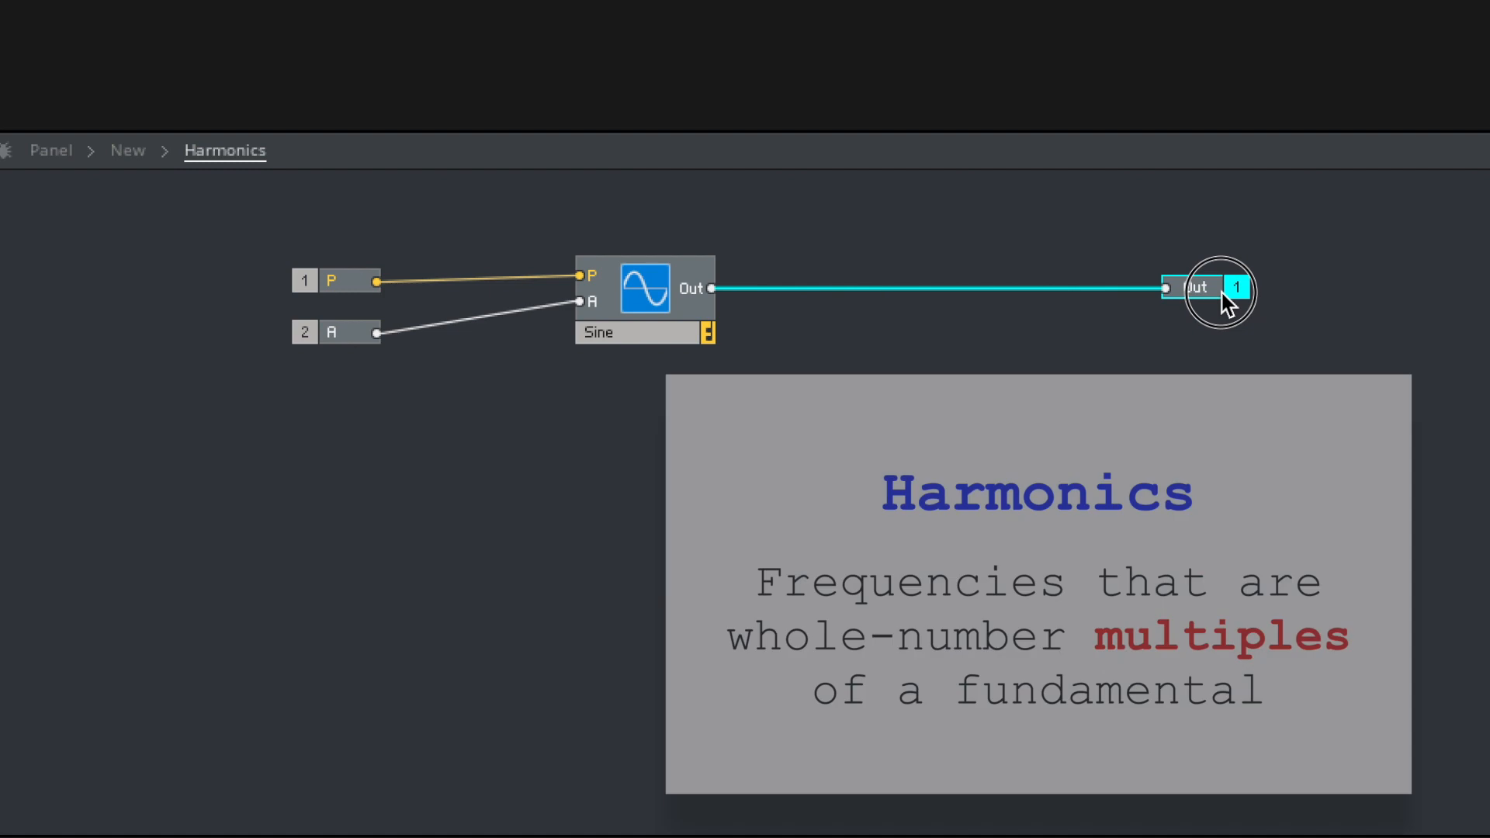
- Move the P and A ports farther from the Sine oscillator and stack them directly on top of each other
left_click_drag(328, 291, 216, 283)
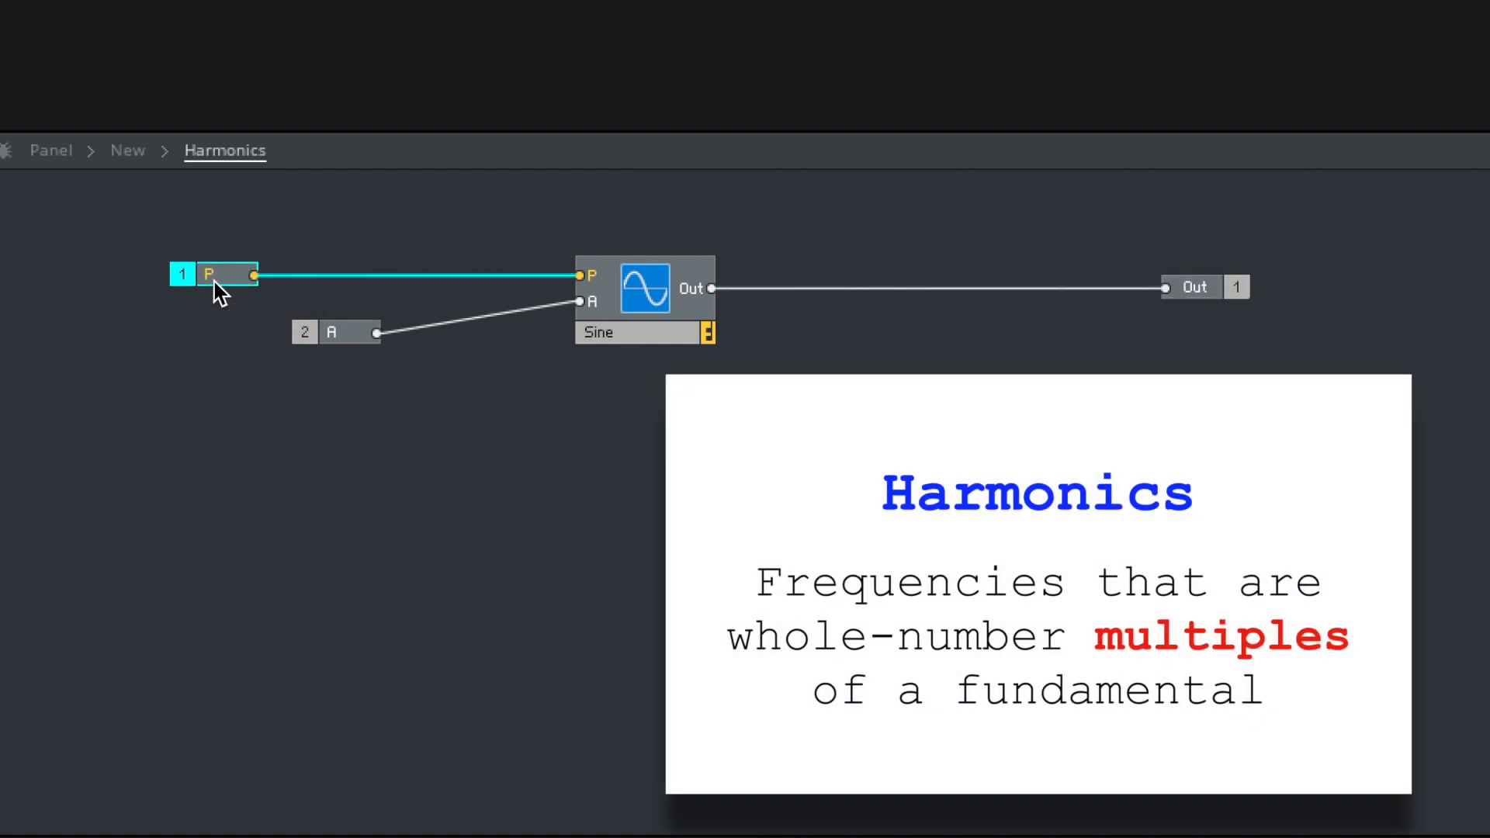
left_click_drag(353, 325, 234, 299)
left_click(388, 426)
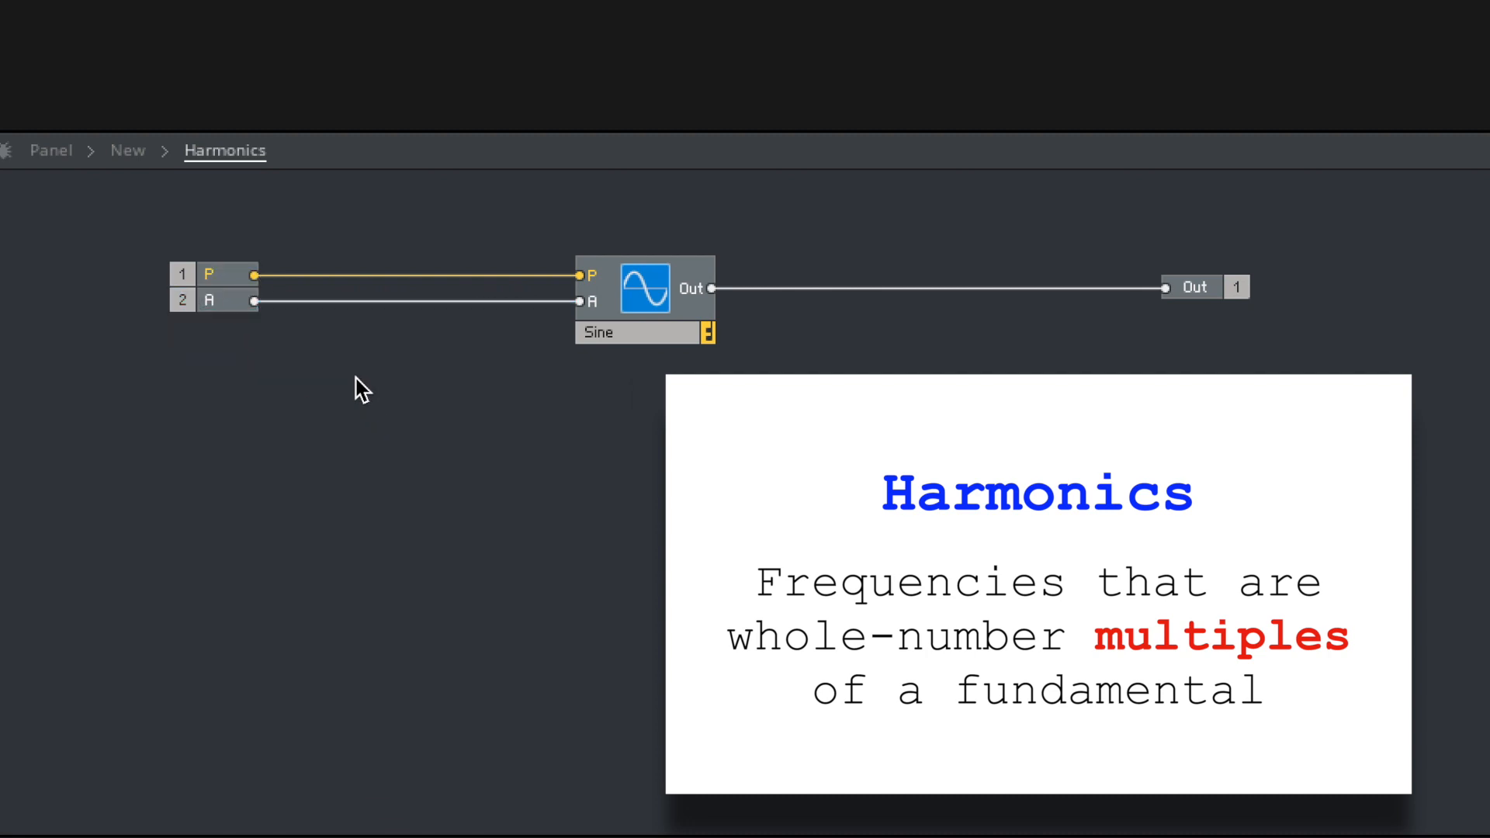
left_click(224, 272)
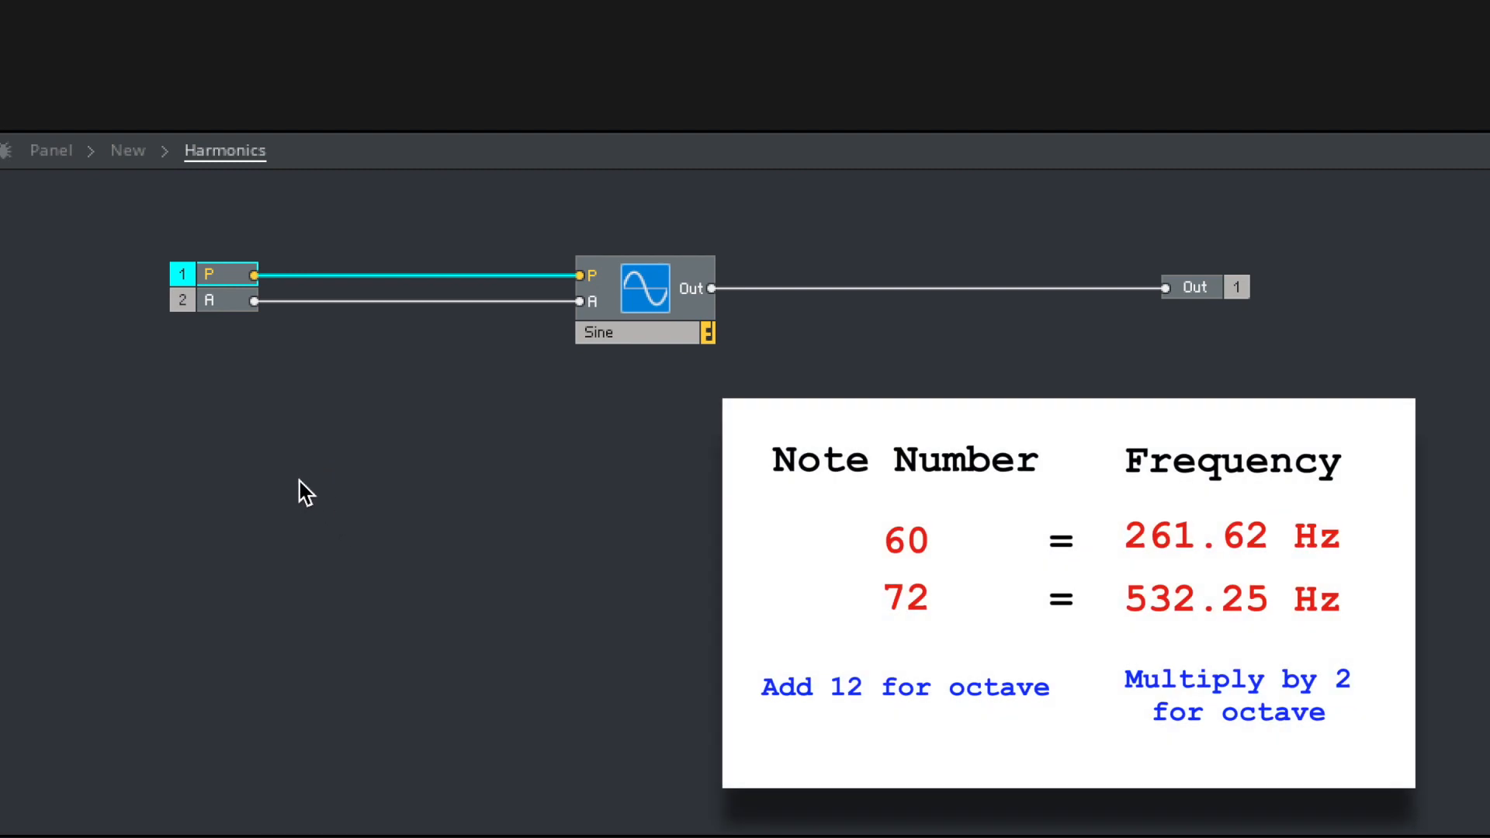
left_click(301, 439)
- Add an Expon. (F) module in the empty area below the P and A ports and the Sine oscillator
double_click(422, 419)
type("exp")
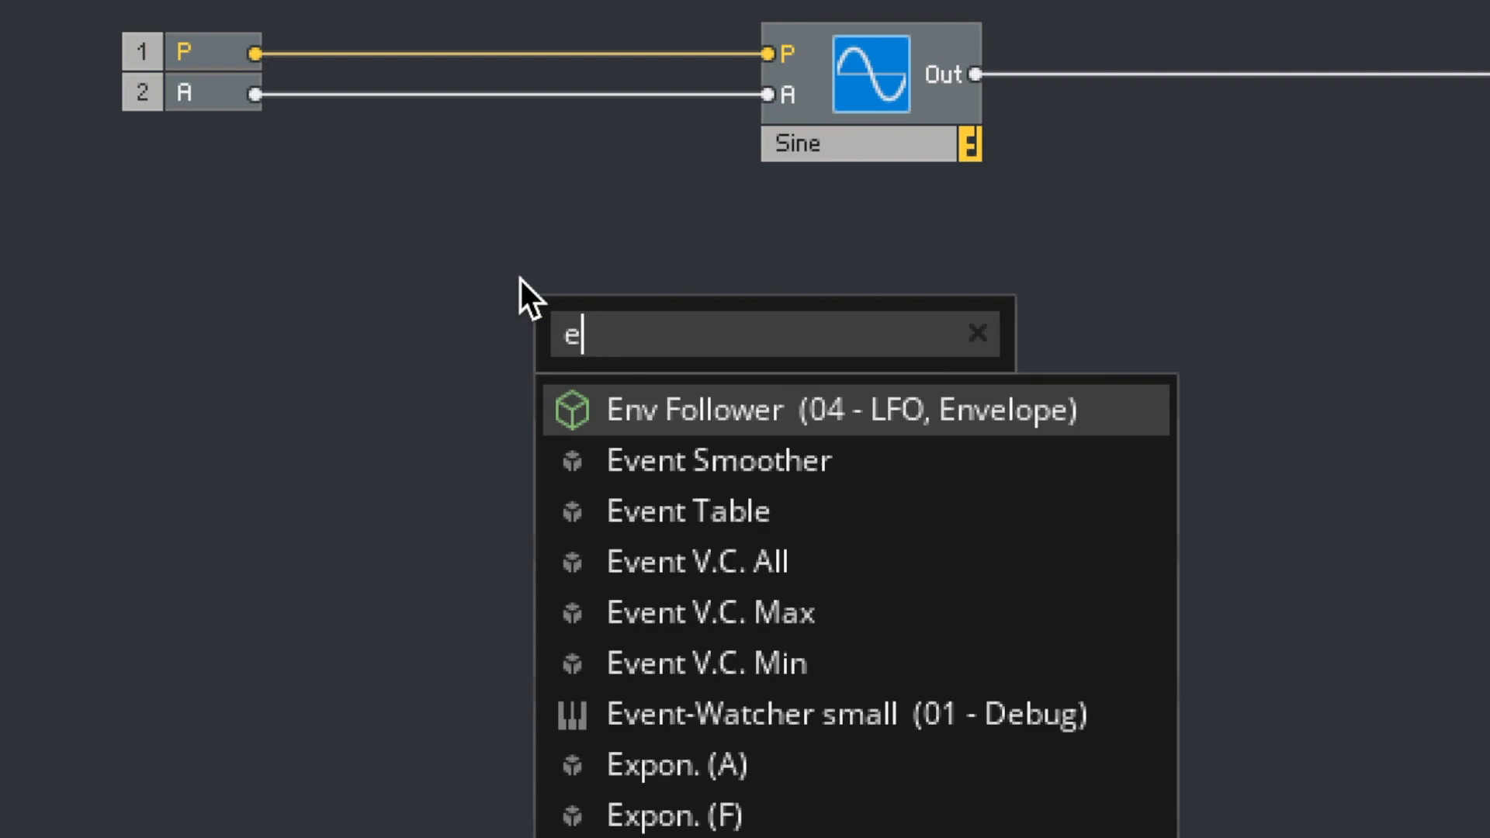
key("Down")
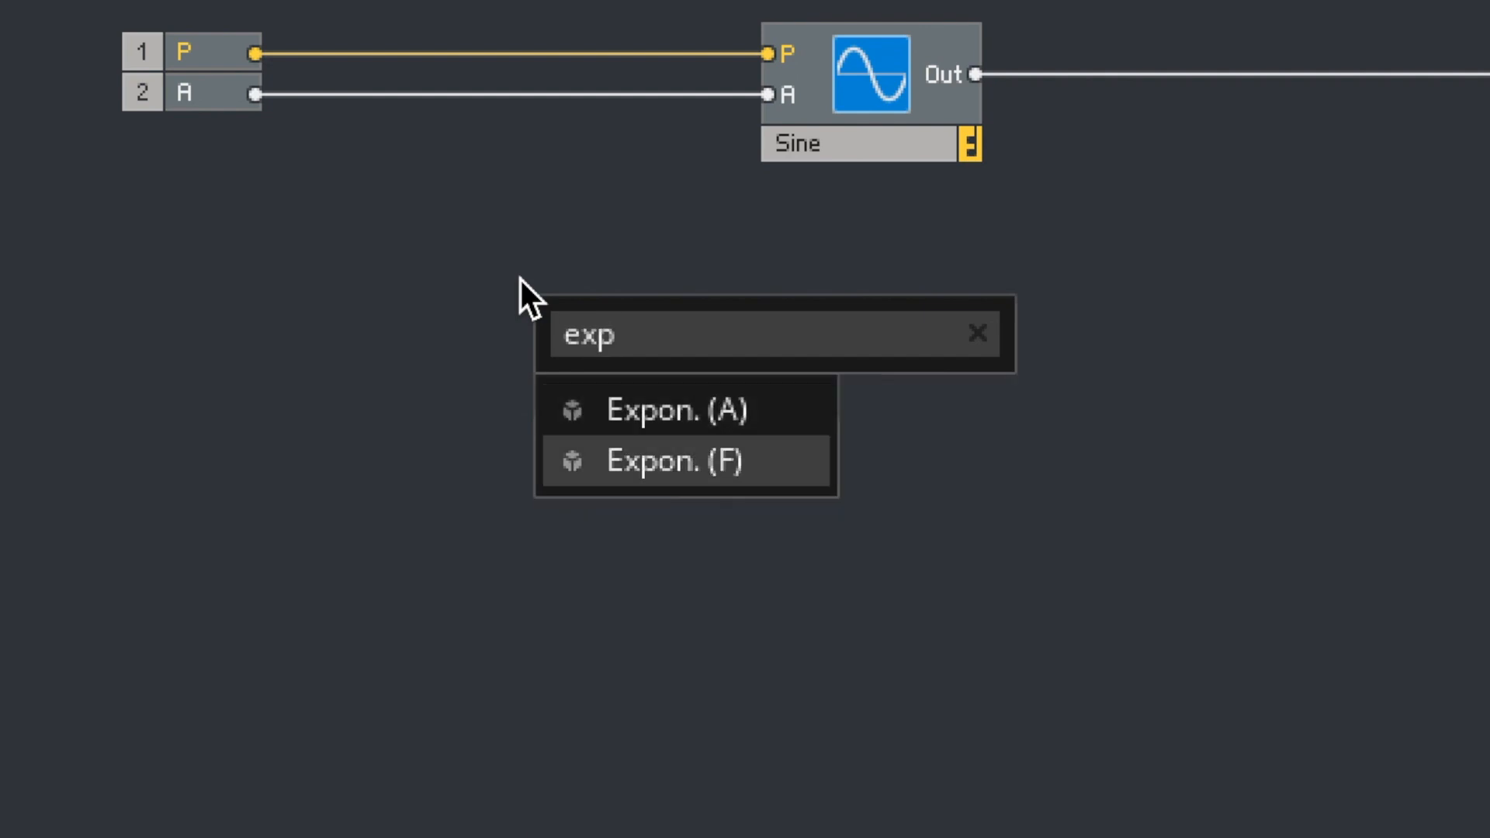
key("Return")
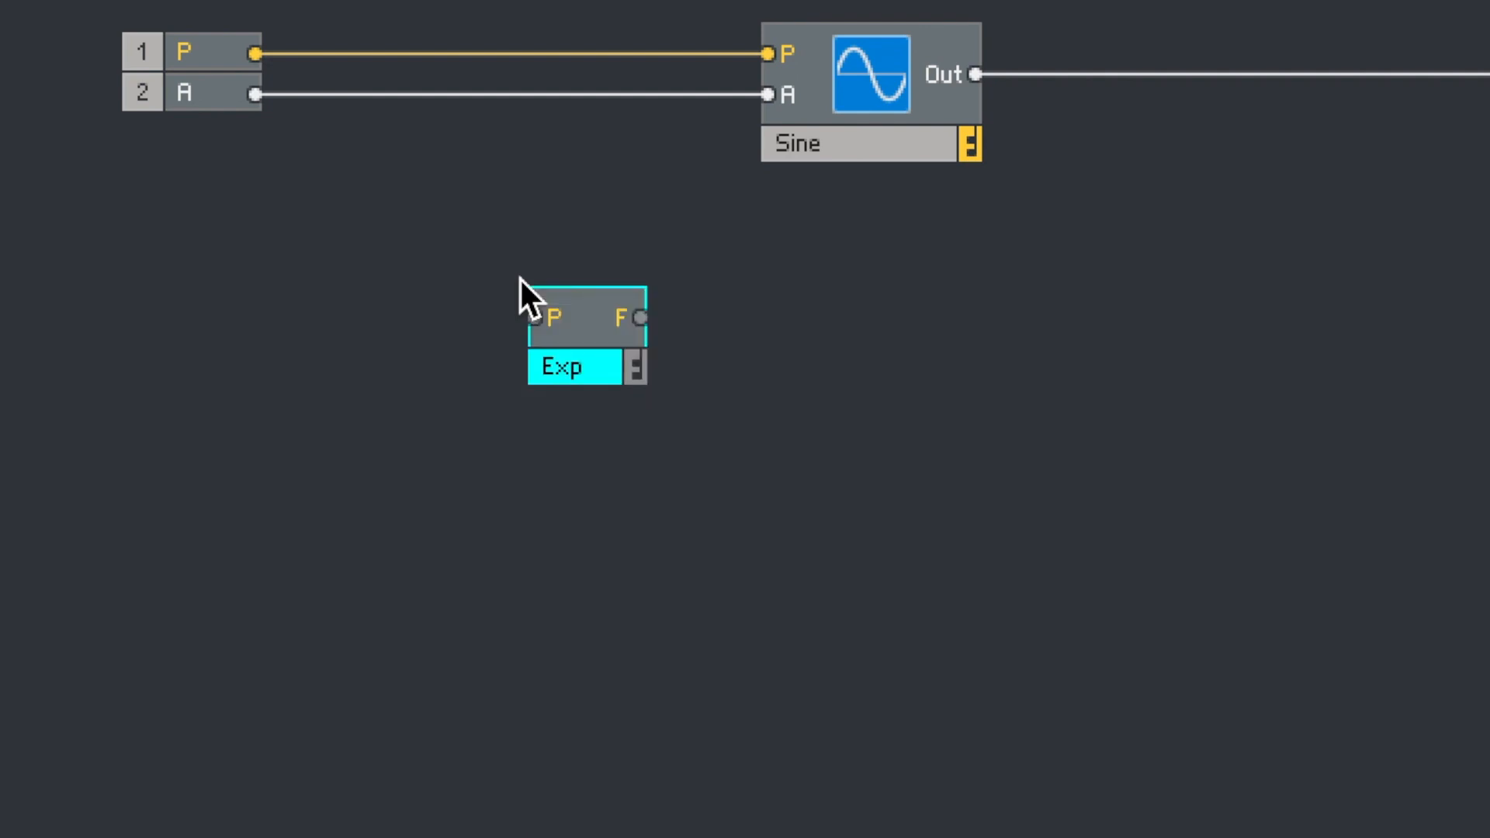
- Wire the P port into the Exp module's P input and shift the Exp module slightly toward the input ports
left_click_drag(270, 265, 378, 466)
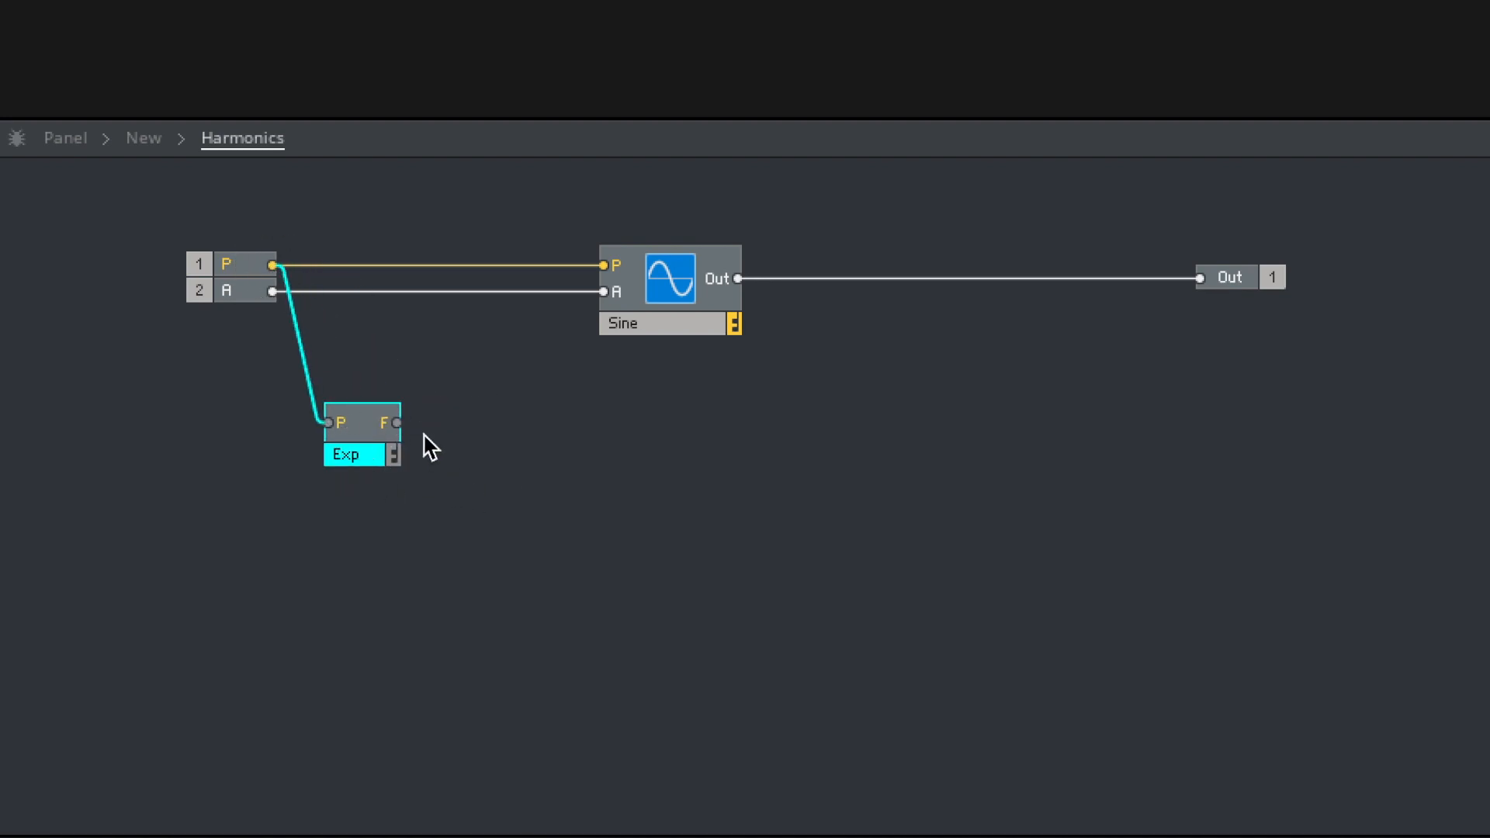
left_click(480, 433)
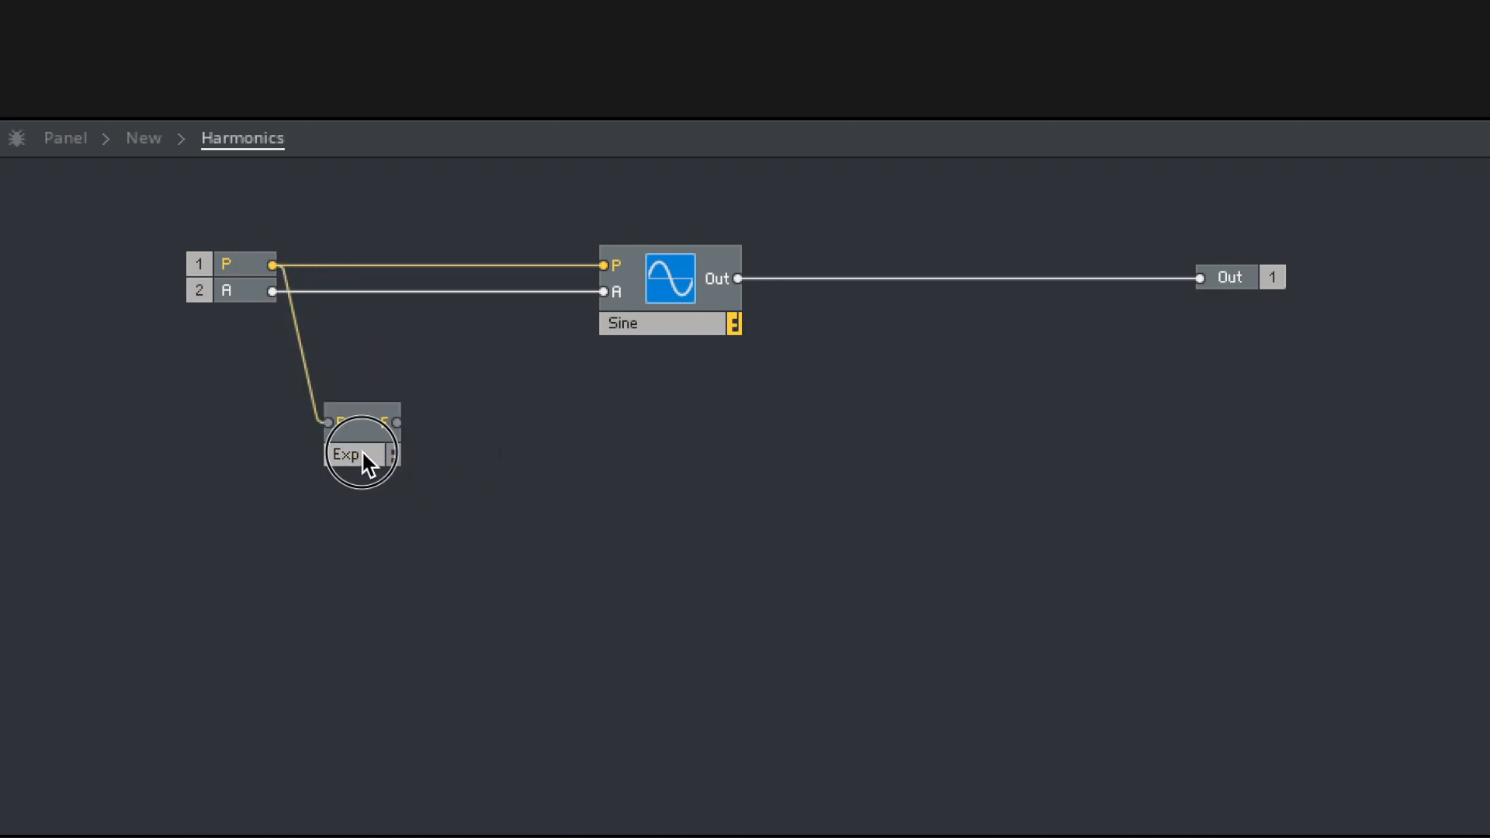
left_click_drag(361, 449, 342, 449)
- Add a Multiply module just beyond the Exp module, slightly below it
left_click(448, 456)
double_click(448, 458)
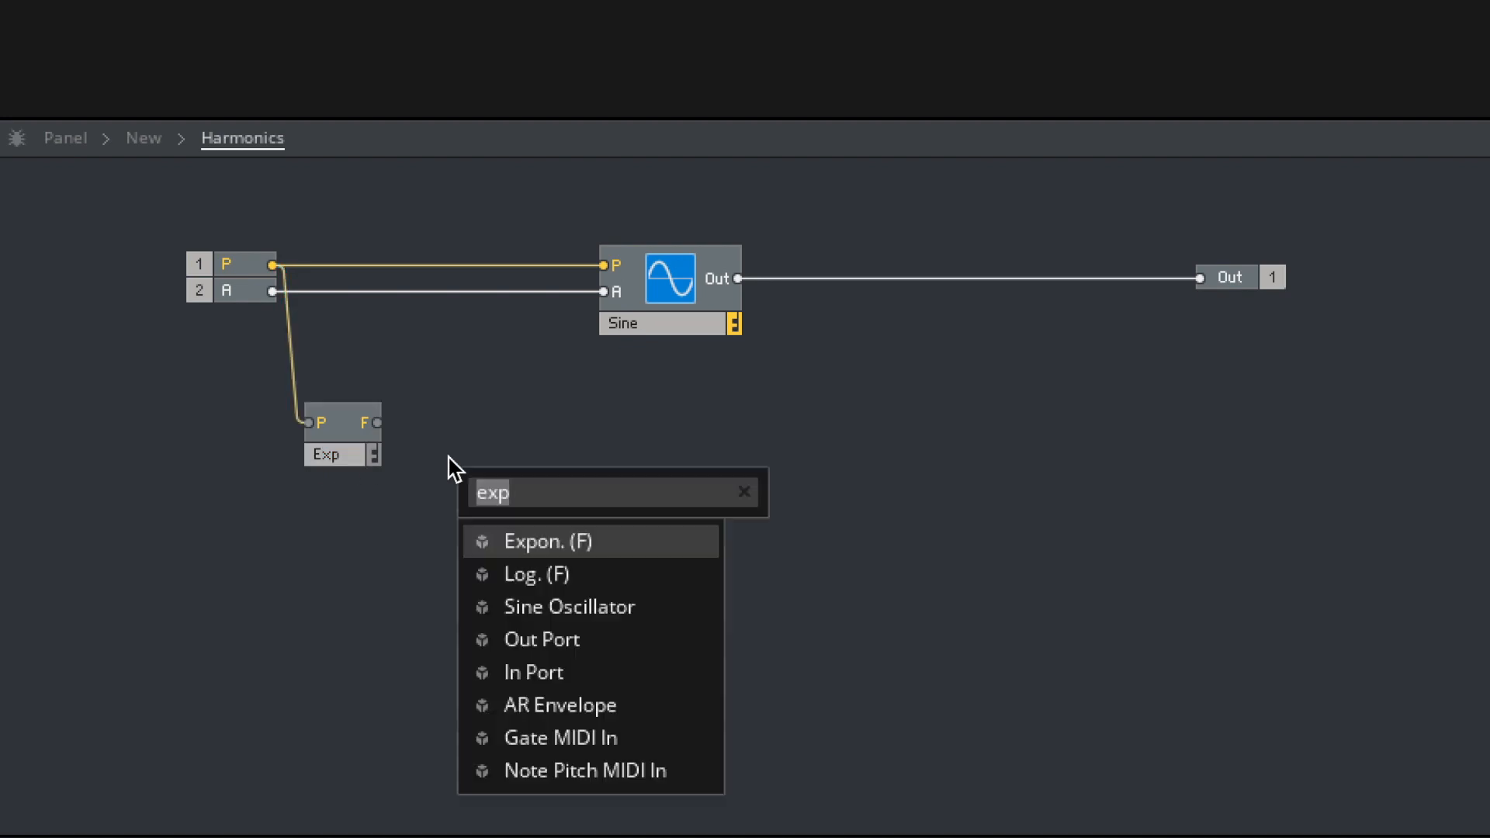
type("mult")
key("Down")
key("Down")
key("Down")
key("Down")
key("Down")
key("Down")
key("Down")
key("Down")
key("Down")
key("Down")
key("Down")
key("Down")
key("Down")
key("Down")
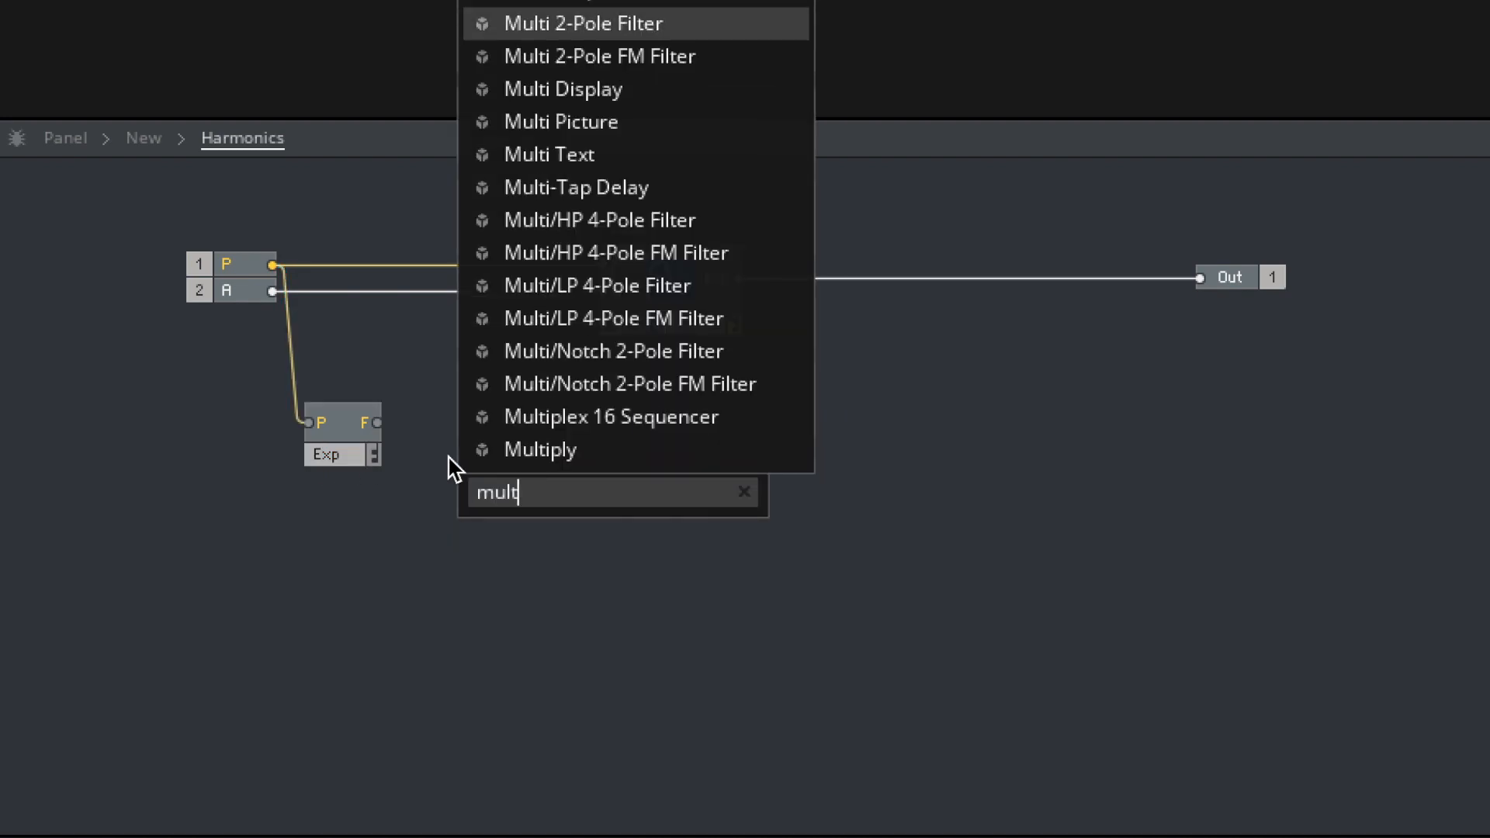
key("Return")
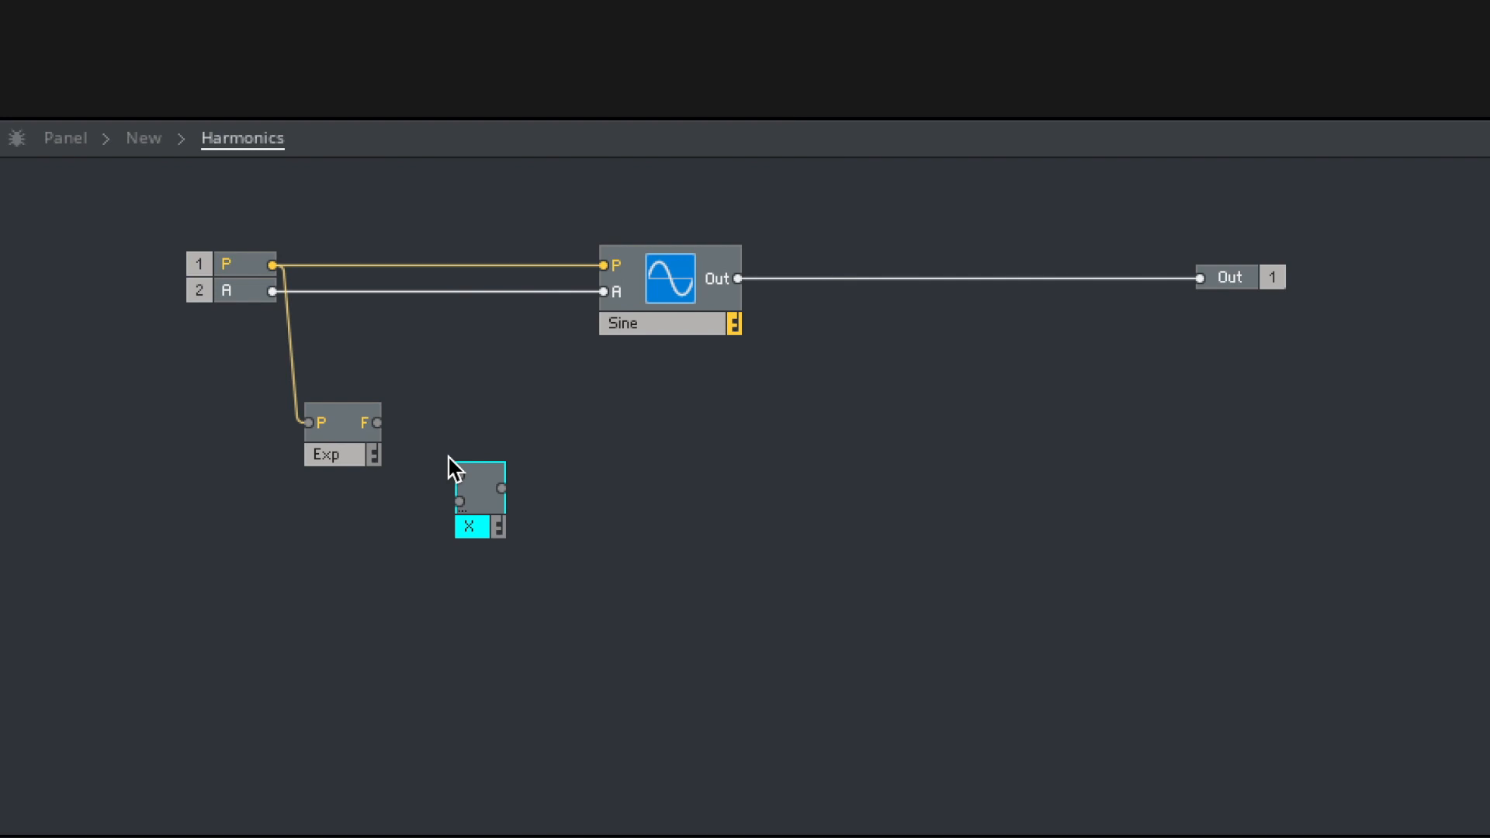
- Wire the Exp module's F output into the multiplier's first input and create a control for its second input
left_click_drag(379, 423, 460, 475)
right_click(463, 501)
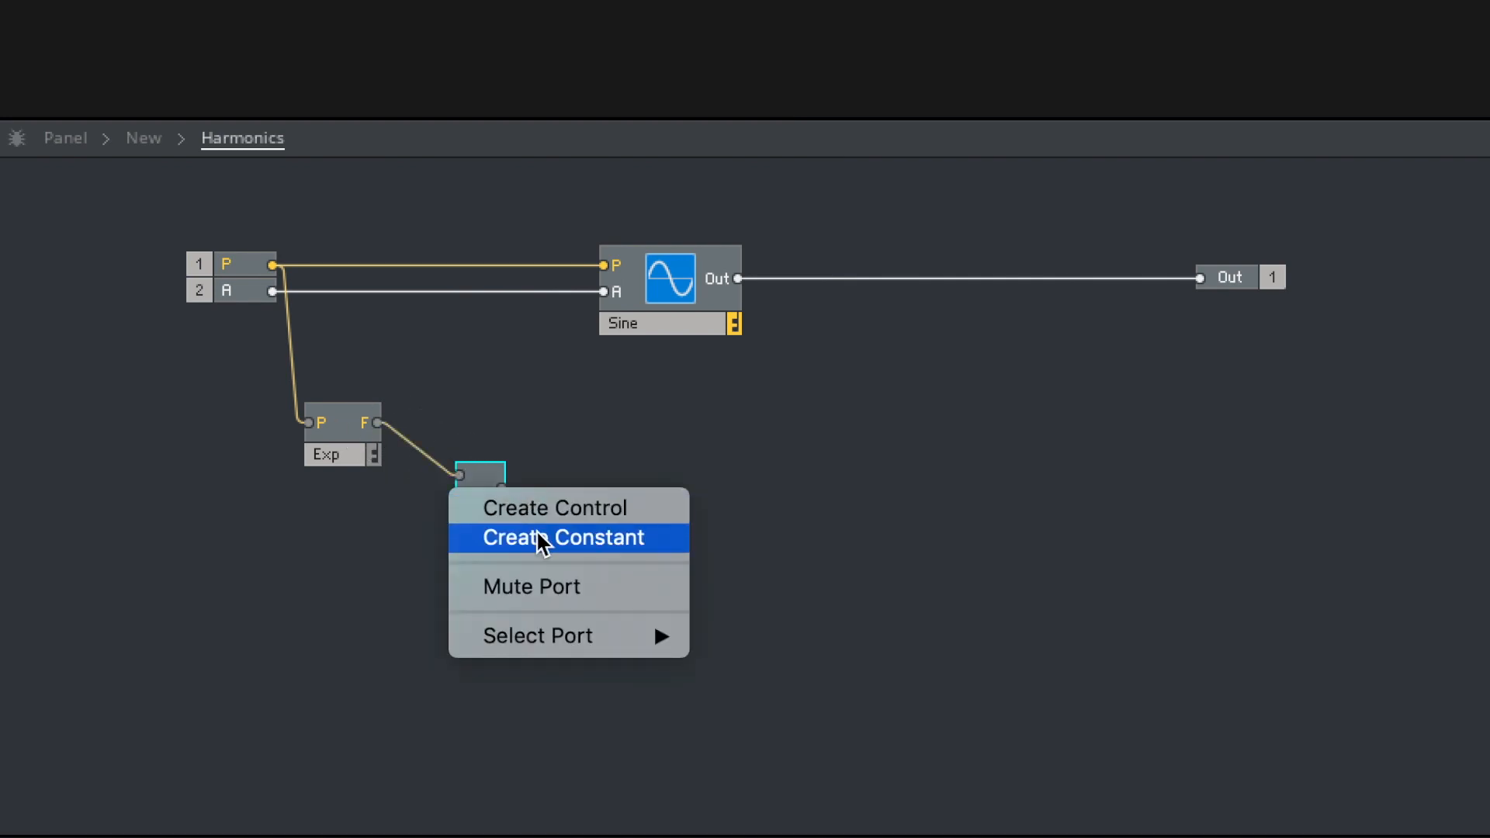
left_click(545, 512)
left_click(576, 524)
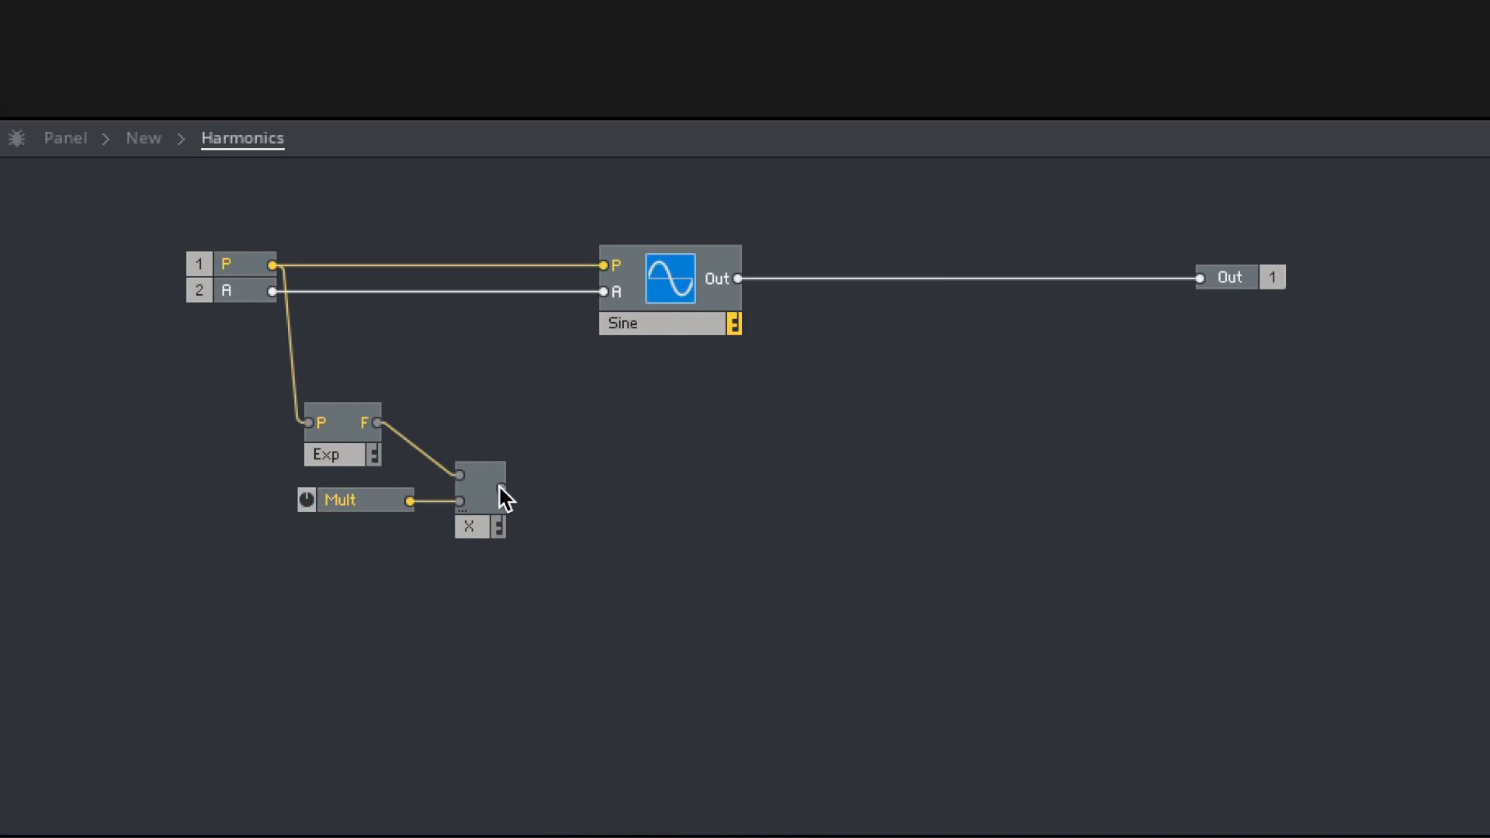
- Add a Log. (F) module after the multiplier, feed it the multiplier's output, and place it close by
double_click(589, 494)
type("log")
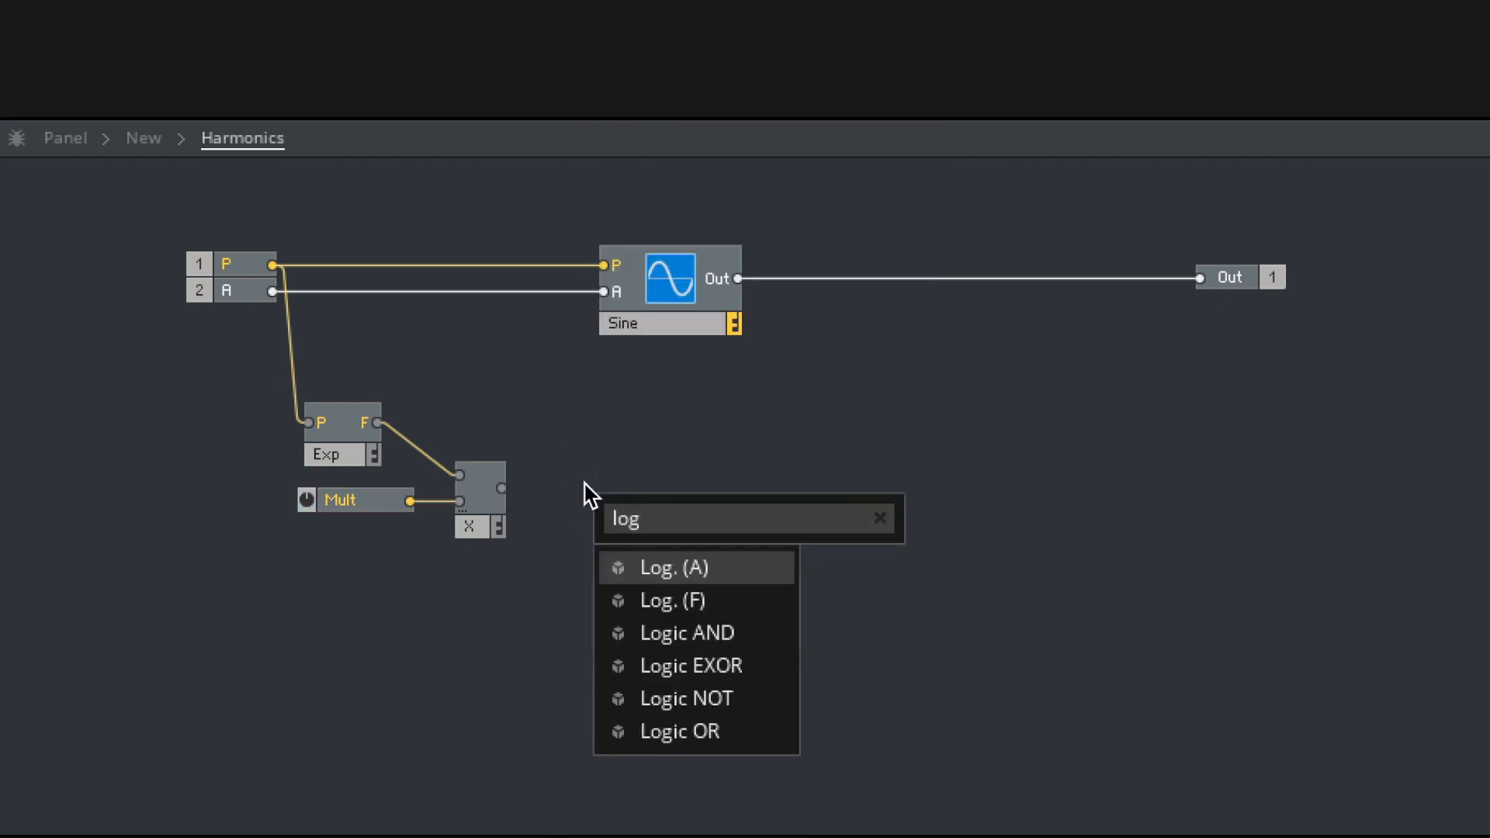
key("Down")
key("Return")
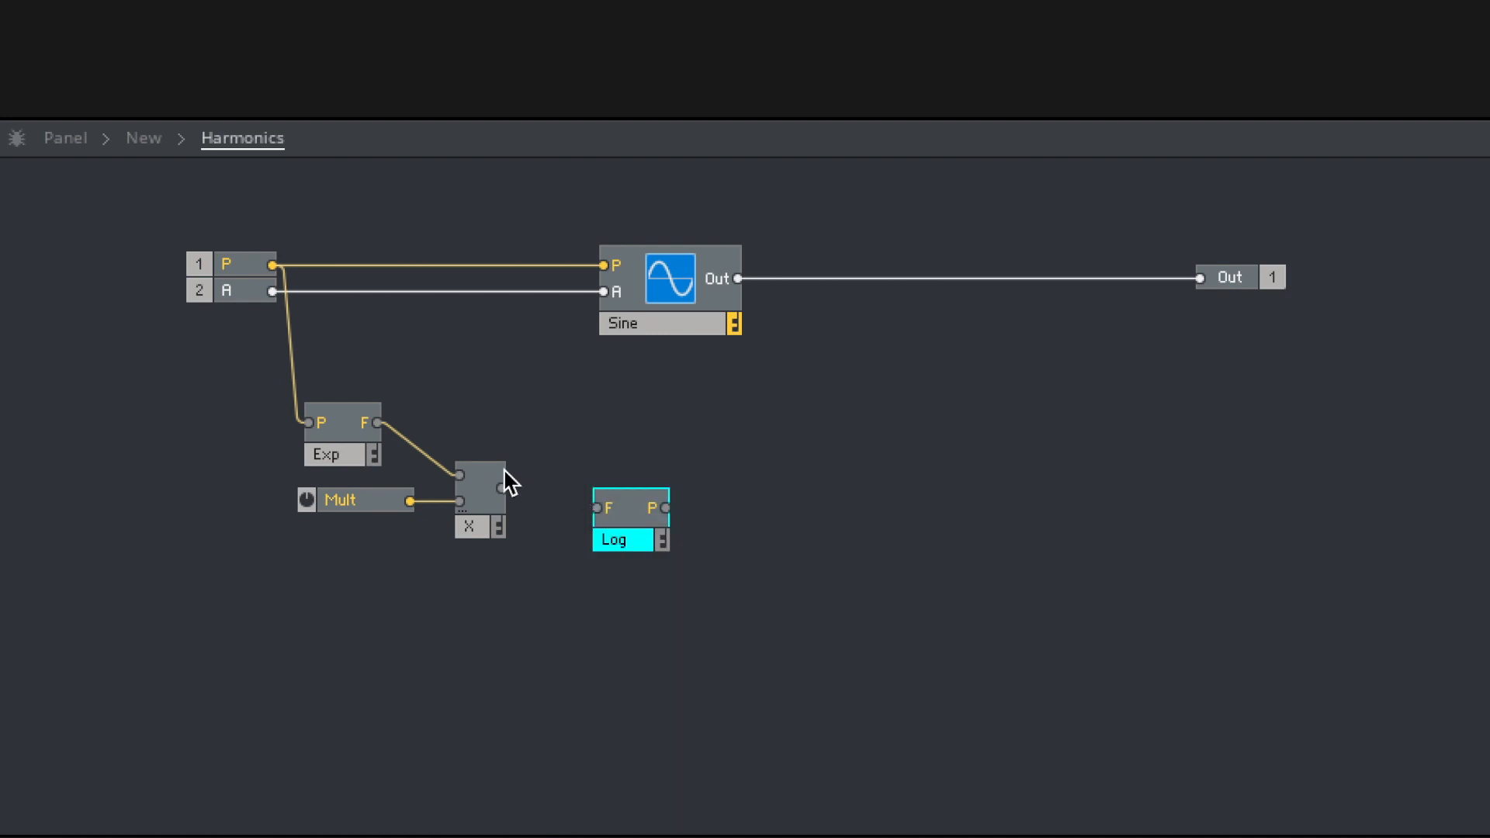
left_click_drag(502, 489, 590, 532)
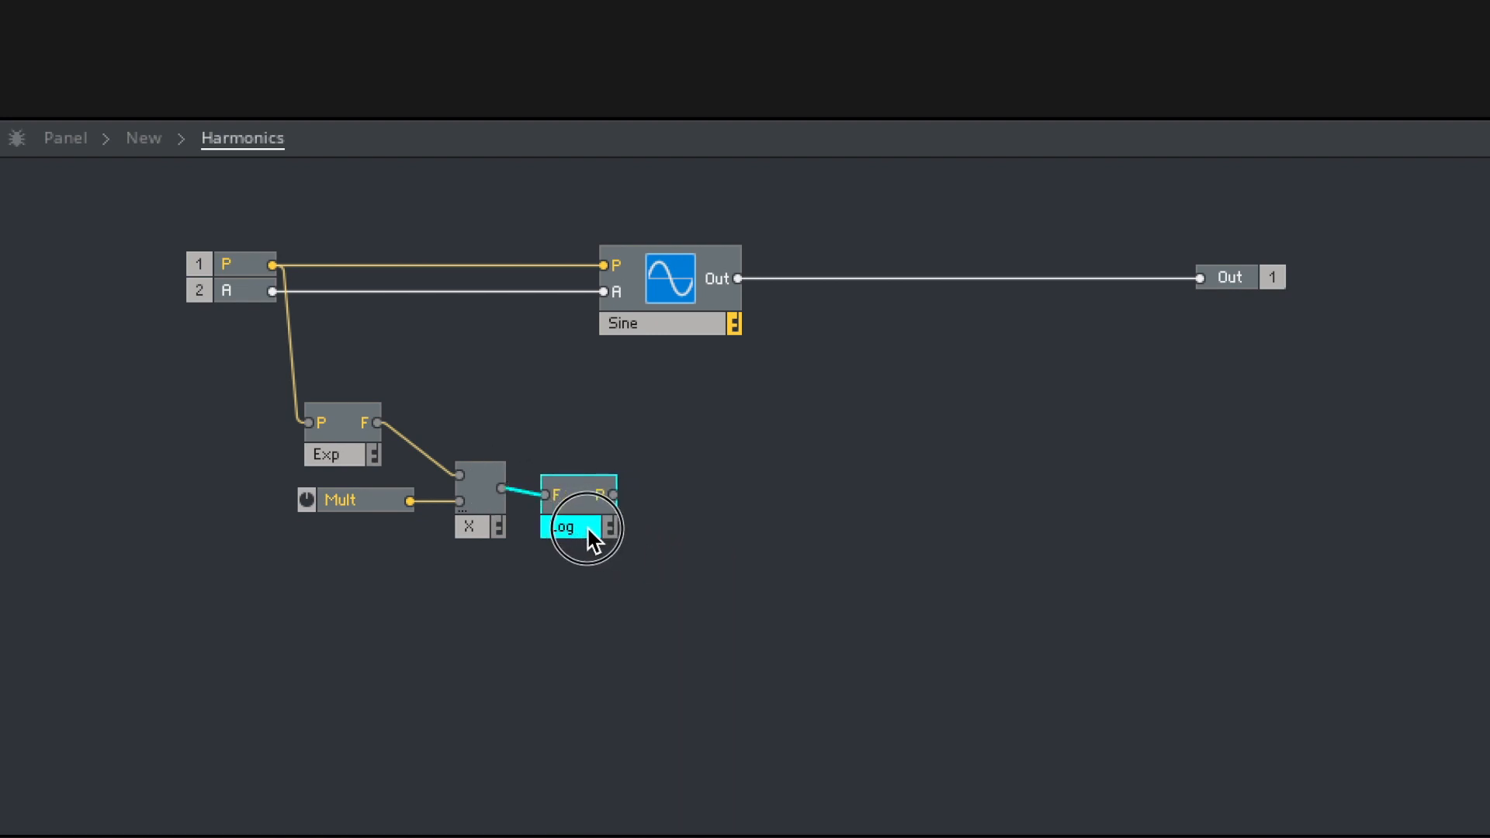
- Duplicate the Sine oscillator below the original and wire the Log module's P output into the copy's P input
left_click_drag(650, 329, 816, 496)
left_click_drag(613, 487, 784, 444)
left_click_drag(845, 513, 825, 524)
left_click(1028, 496)
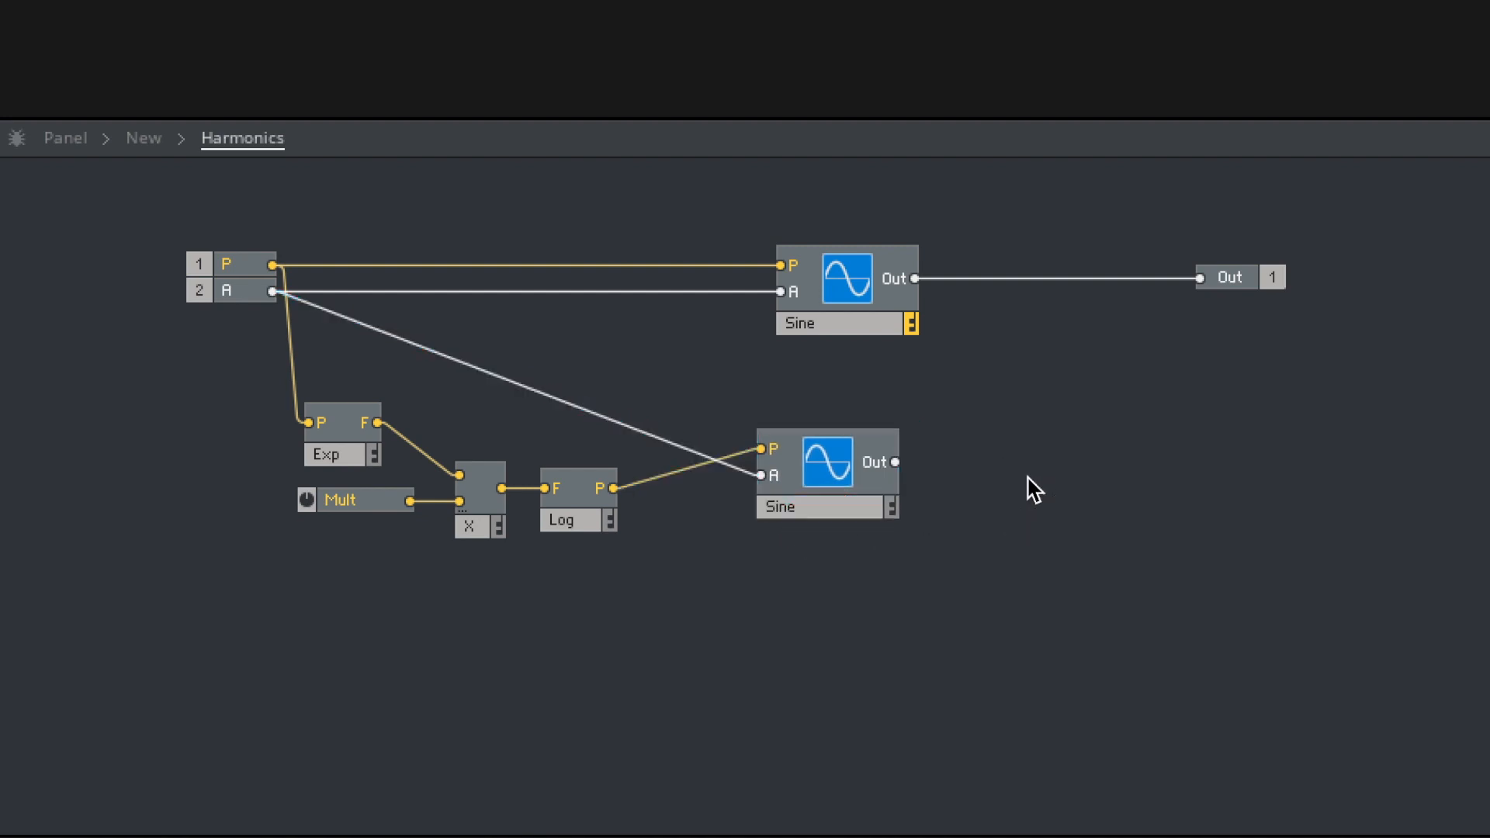
- Add an amplifier Mixer module between the two Sine oscillators and the Out port
double_click(1047, 426)
type("amp")
key("Return")
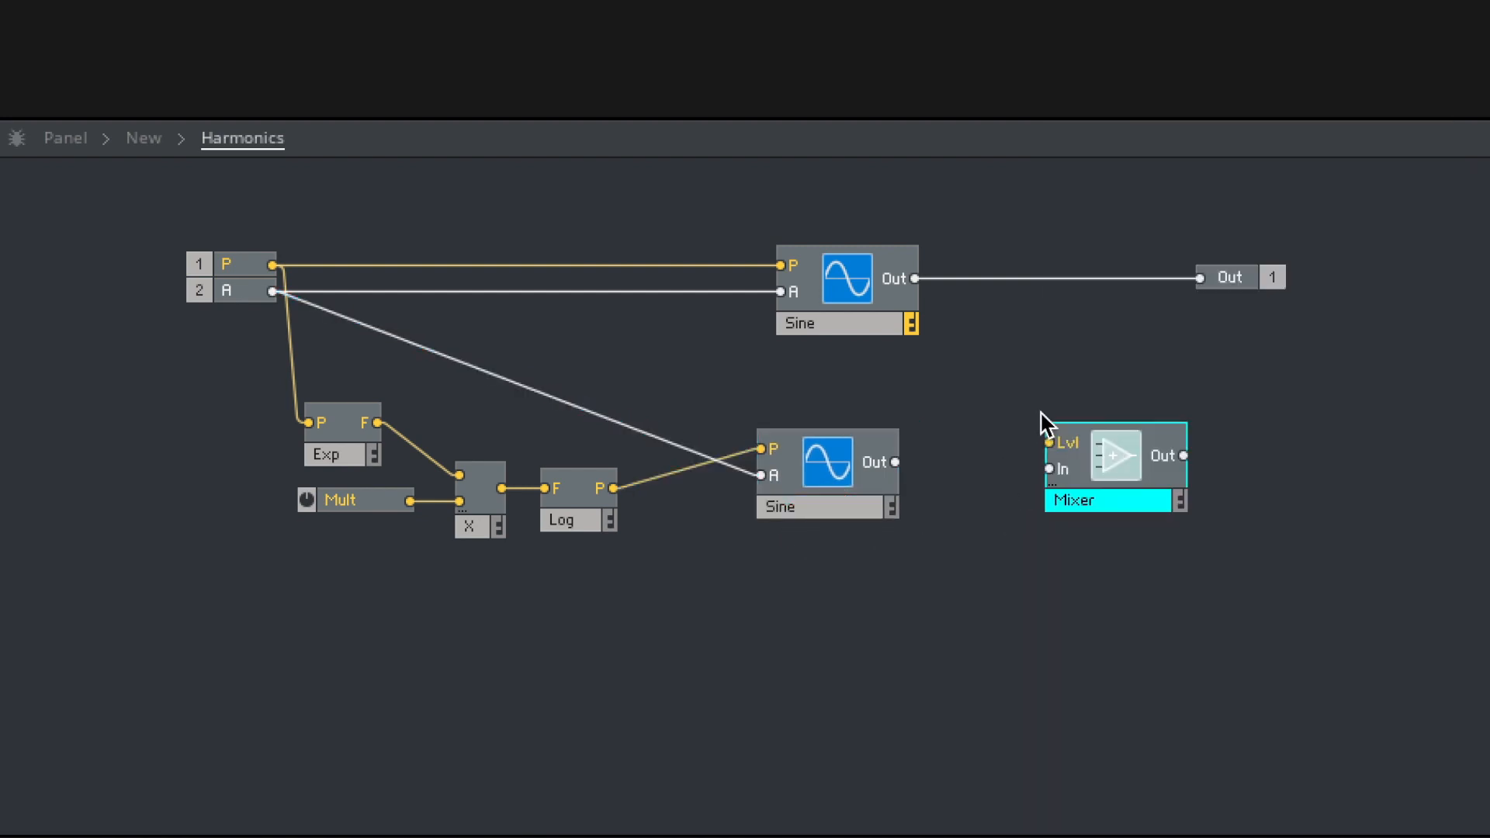
- Wire both Sine outputs into the Mixer and its output into the Out port, aligning that port with the Mixer
left_click_drag(917, 278, 1050, 469)
left_click_drag(892, 462, 1085, 503)
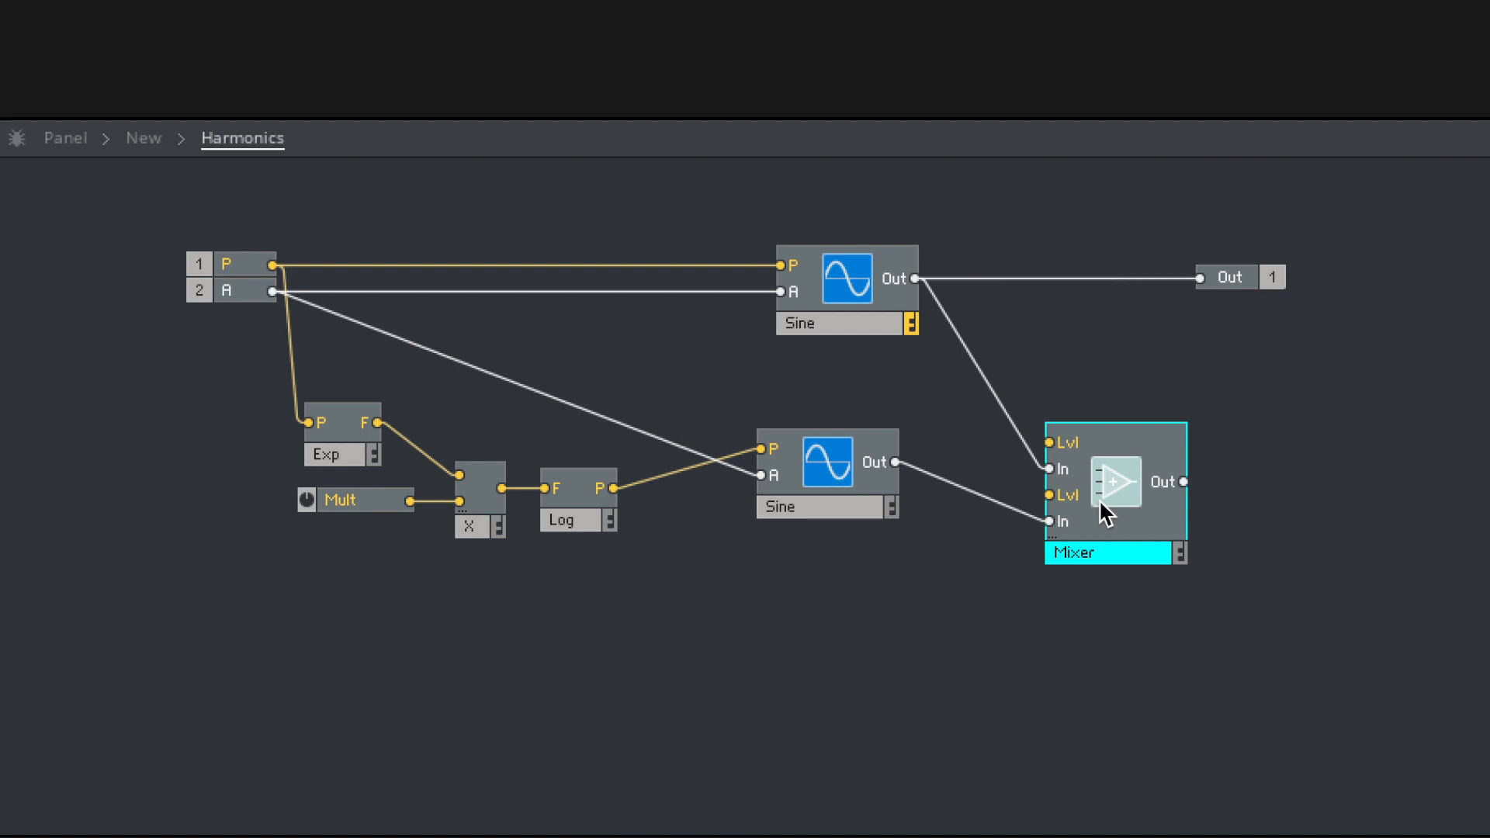
left_click_drag(1184, 482, 1231, 281)
left_click_drag(1231, 281, 1282, 478)
- Create a control for the Mixer's first Lvl input, rename it Original, and place it closer to the Mixer
right_click(1069, 436)
left_click(1076, 437)
double_click(953, 441)
type("Original")
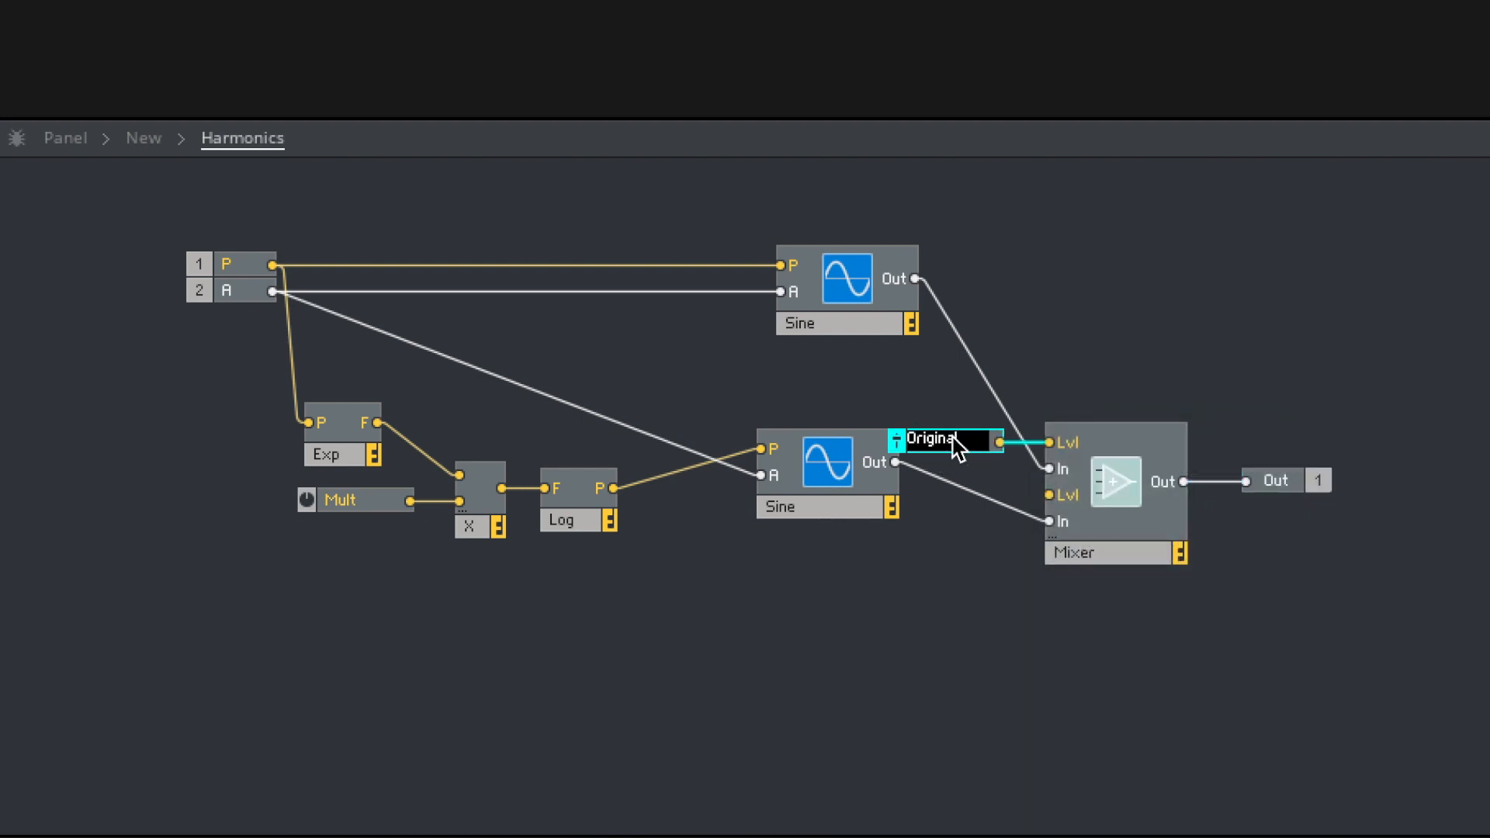
left_click(948, 392)
left_click_drag(954, 439, 972, 439)
- Create a control for the Mixer's second Lvl input, align it under Original, and rename it Harmonic
right_click(1076, 491)
left_click(1091, 501)
left_click_drag(928, 488, 958, 490)
double_click(958, 492)
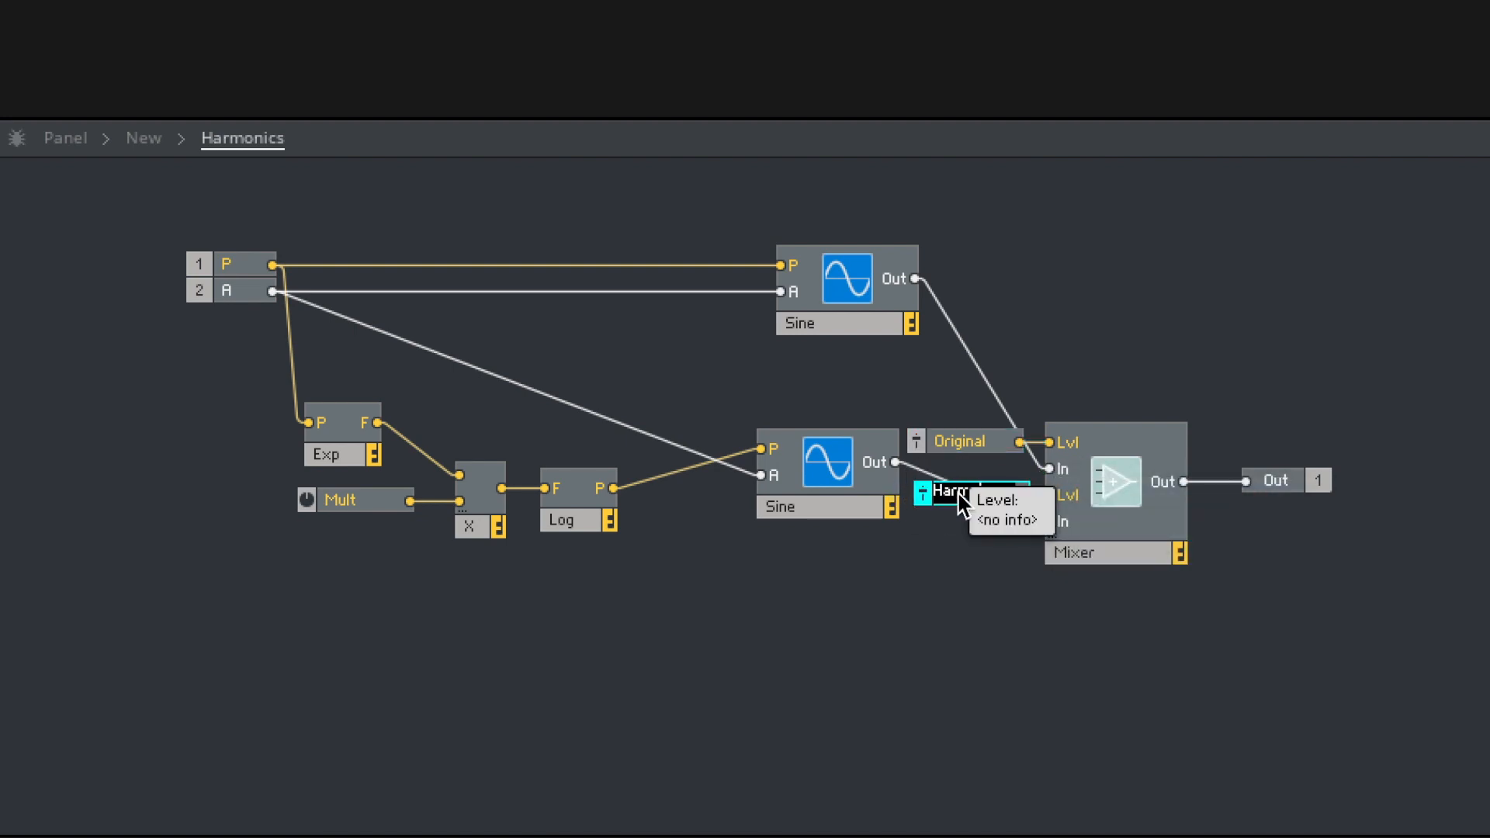
key("Return")
- Move the Mixer, its two level controls and the Out port up together, level with the first Sine oscillator
left_click_drag(1348, 632, 1009, 400)
left_click_drag(1131, 442, 1221, 262)
left_click(1320, 456)
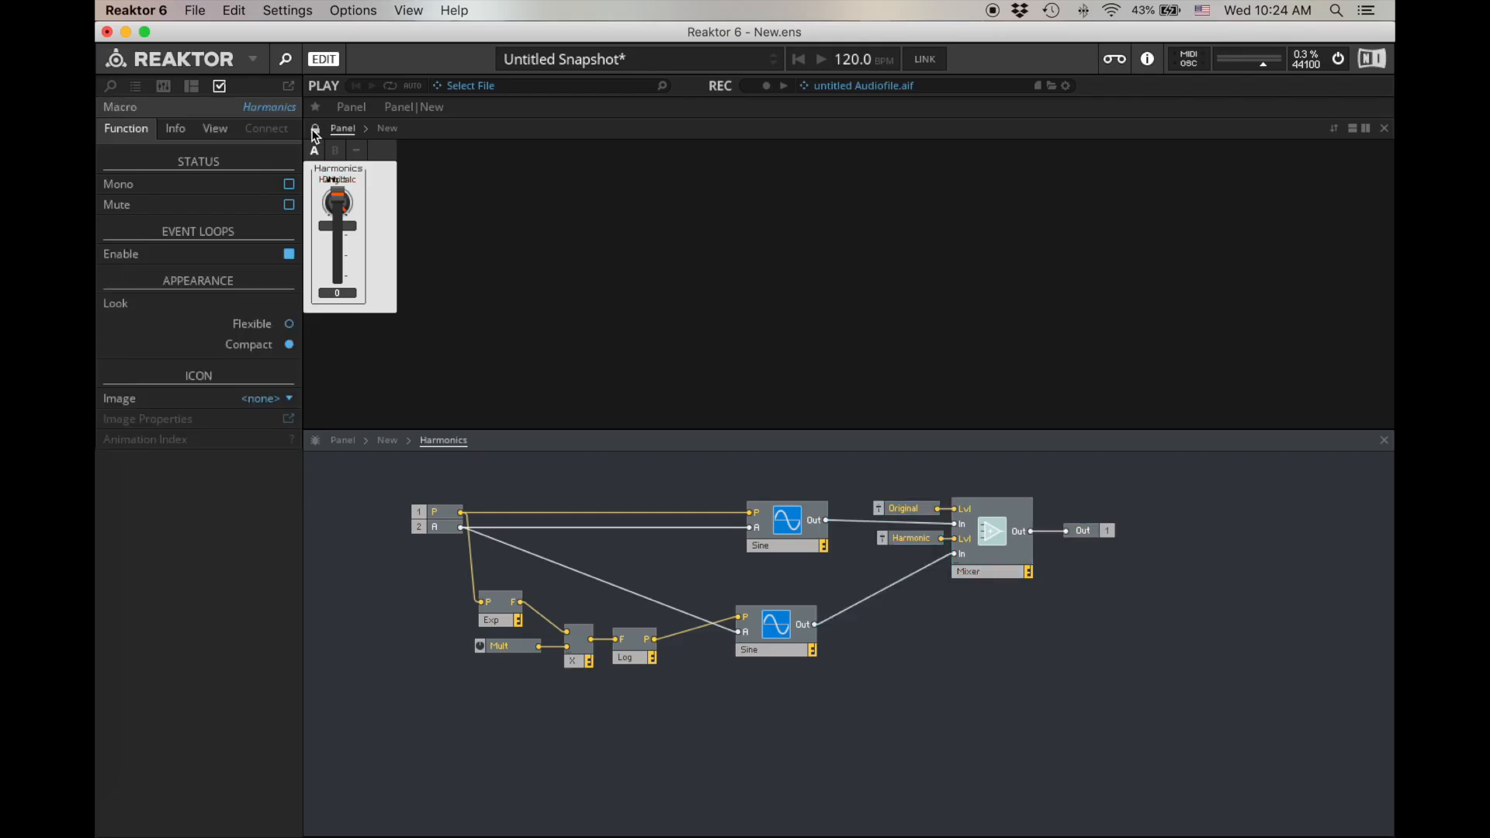
- Unlock the panel layout and arrange the Original and Harmonic faders side by side, with the Mult knob above Harmonic
left_click(312, 130)
left_click_drag(333, 179, 400, 197)
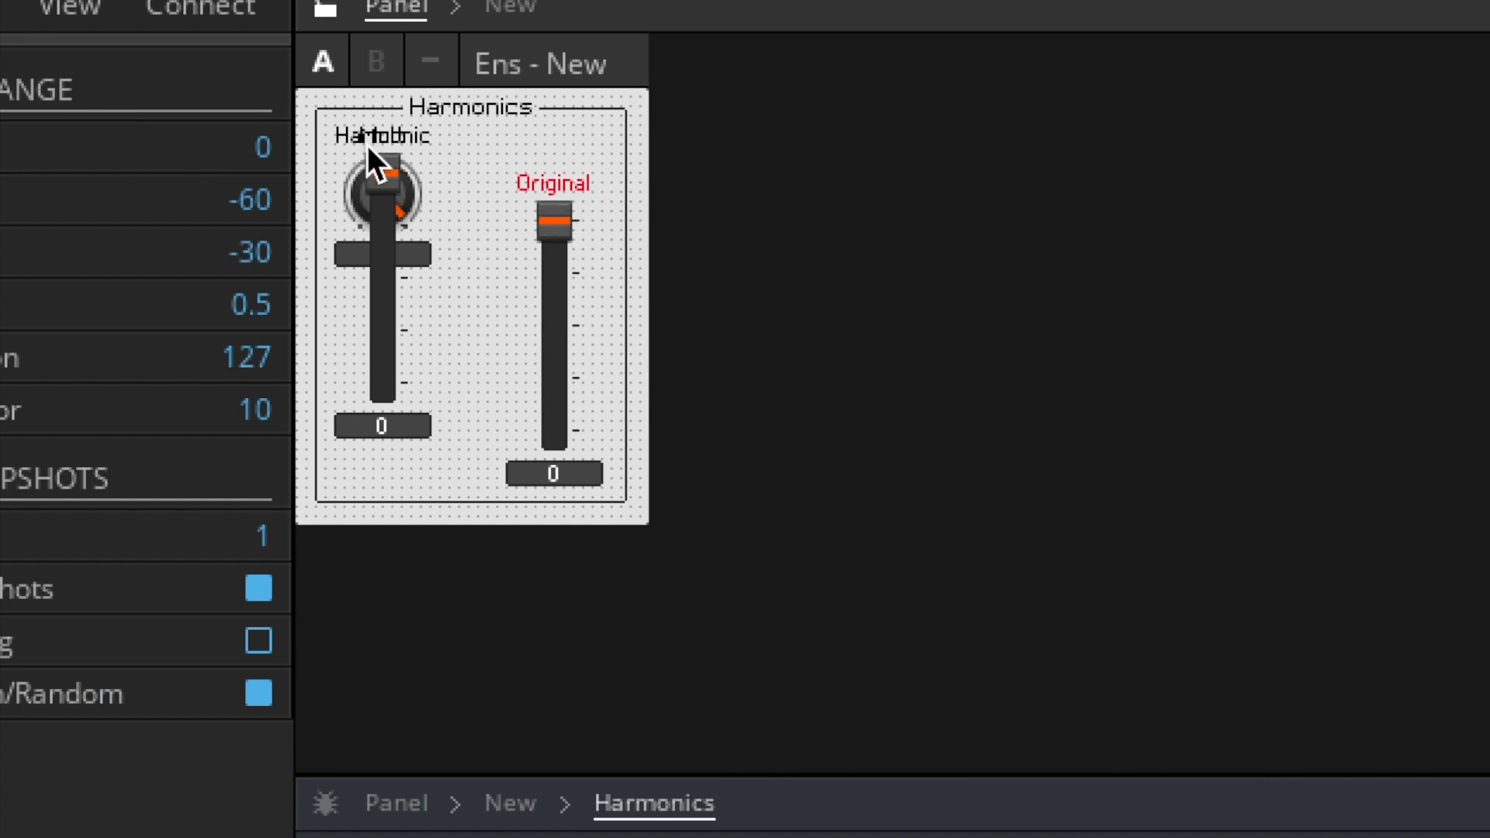
left_click_drag(367, 145, 677, 28)
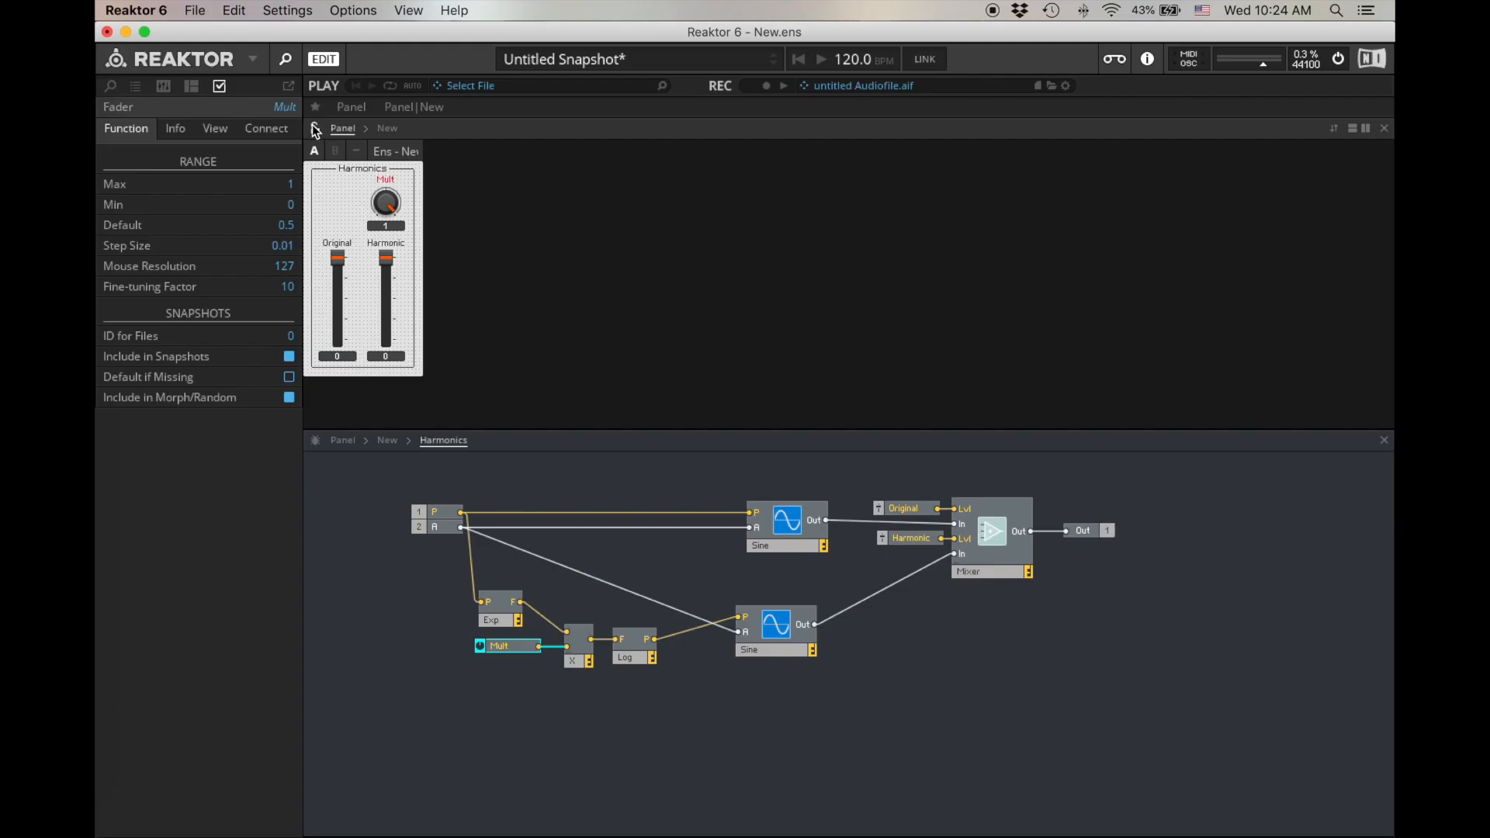
- Examine the routing from the P port to the upper Sine oscillator and through the Exp module to the multiplier
left_click_drag(426, 513, 423, 493)
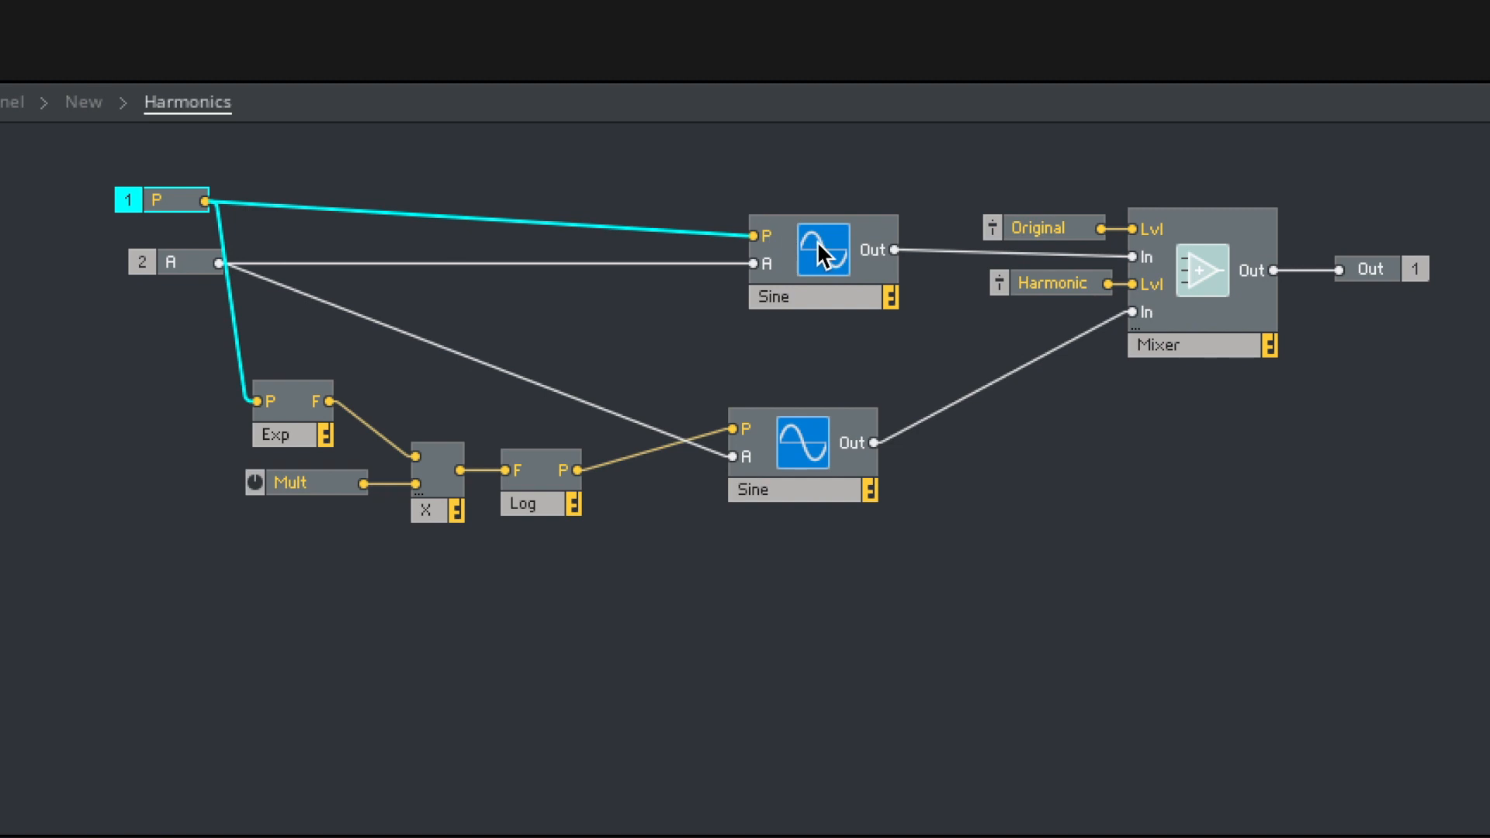
left_click(804, 268)
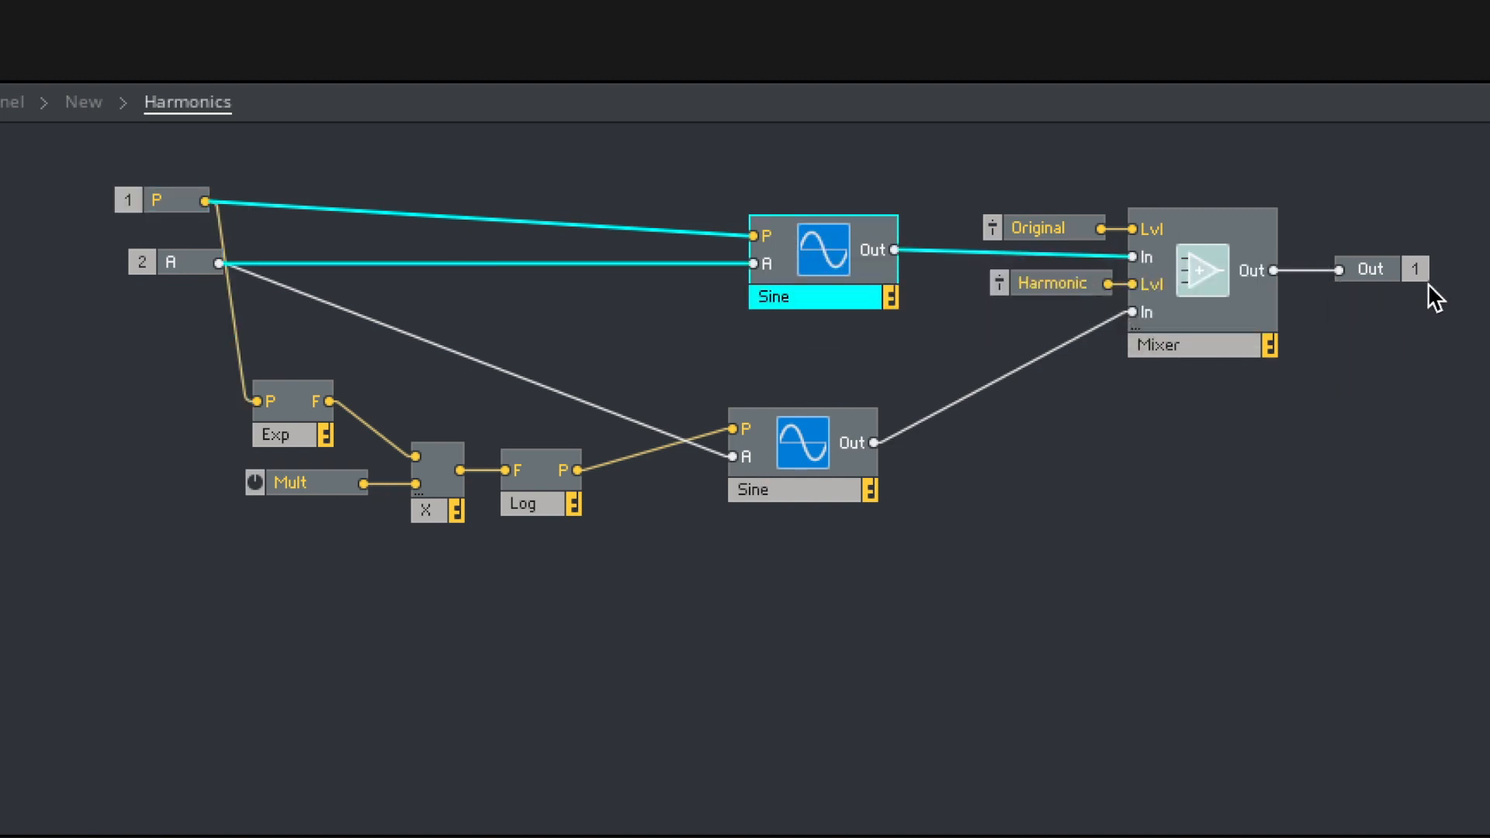
left_click(166, 202)
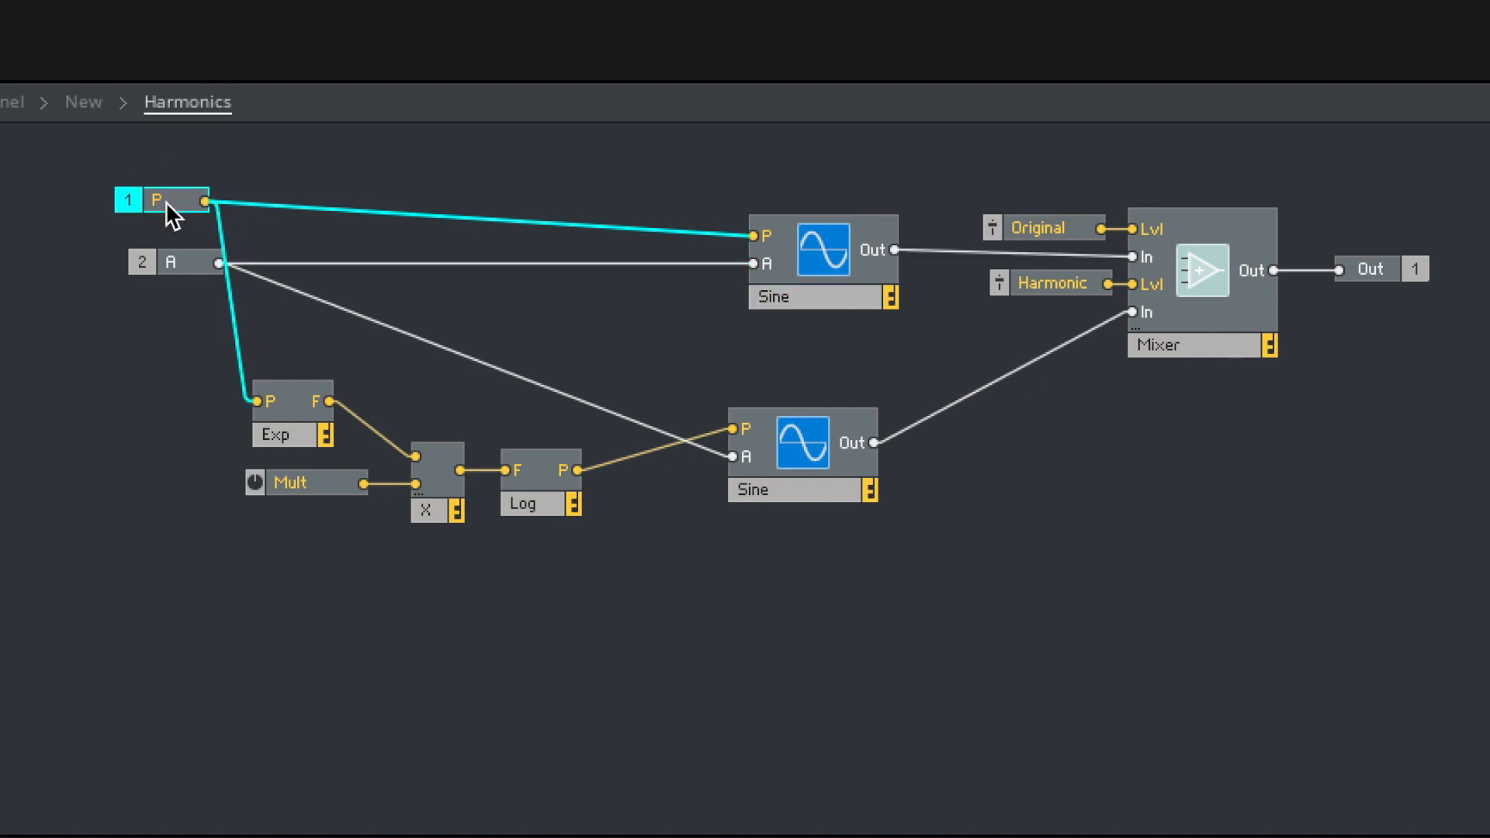
left_click(290, 436)
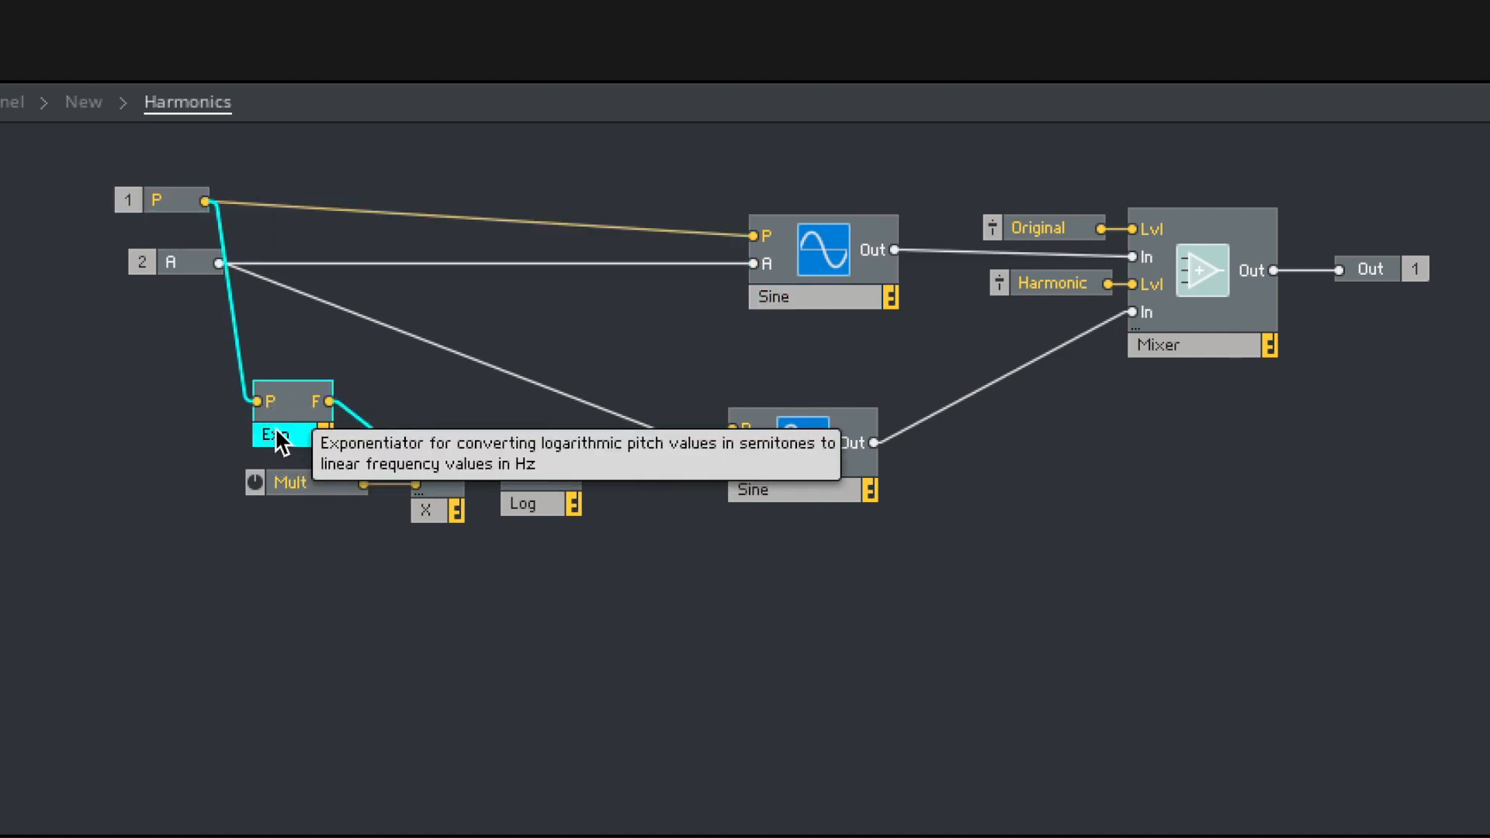
left_click(425, 512)
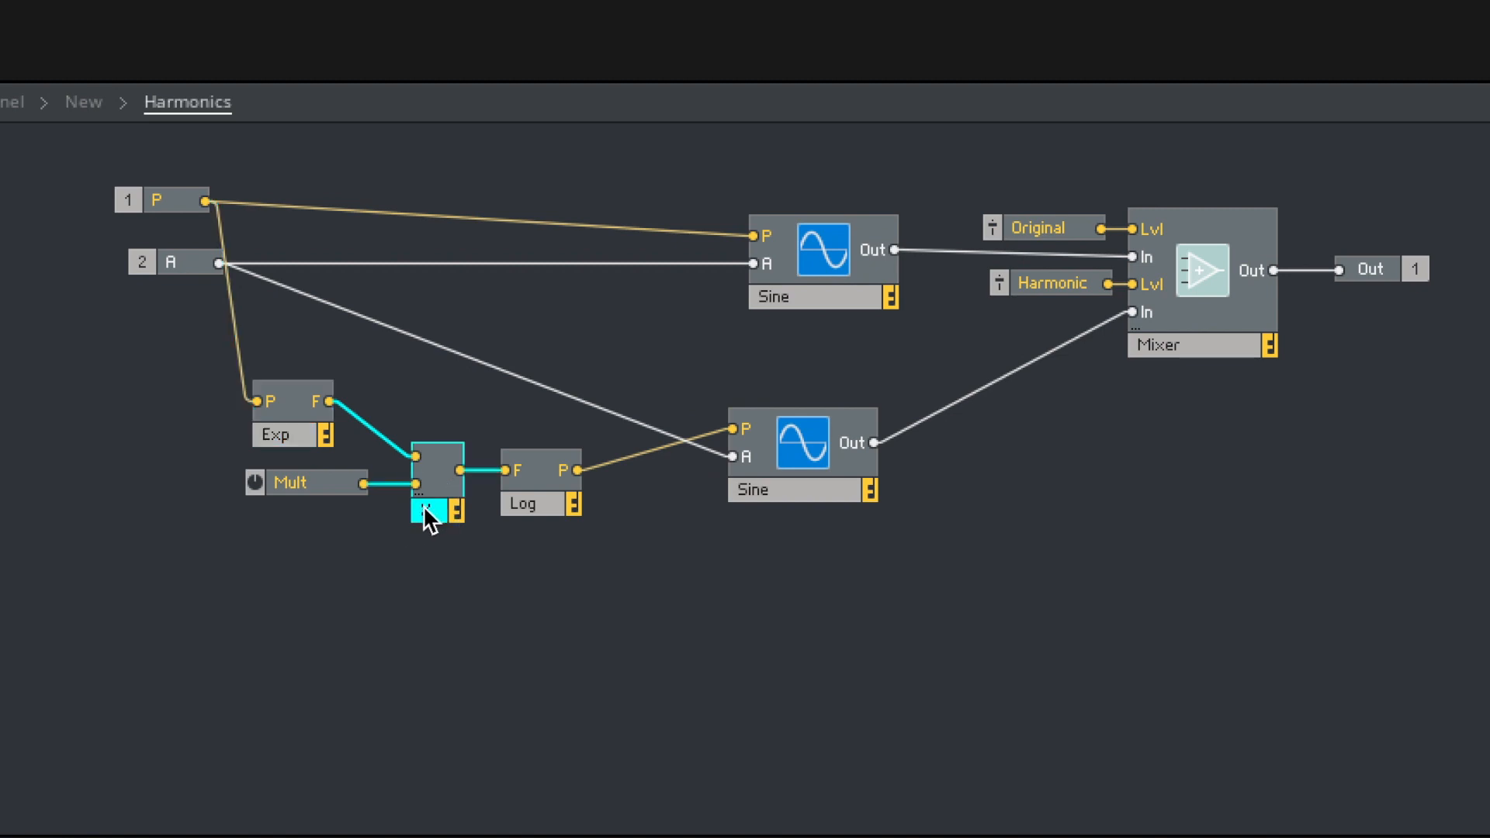
- Set the Mult knob's range to a maximum of 16 and a minimum of 1, with a step size of 1
left_click(279, 483)
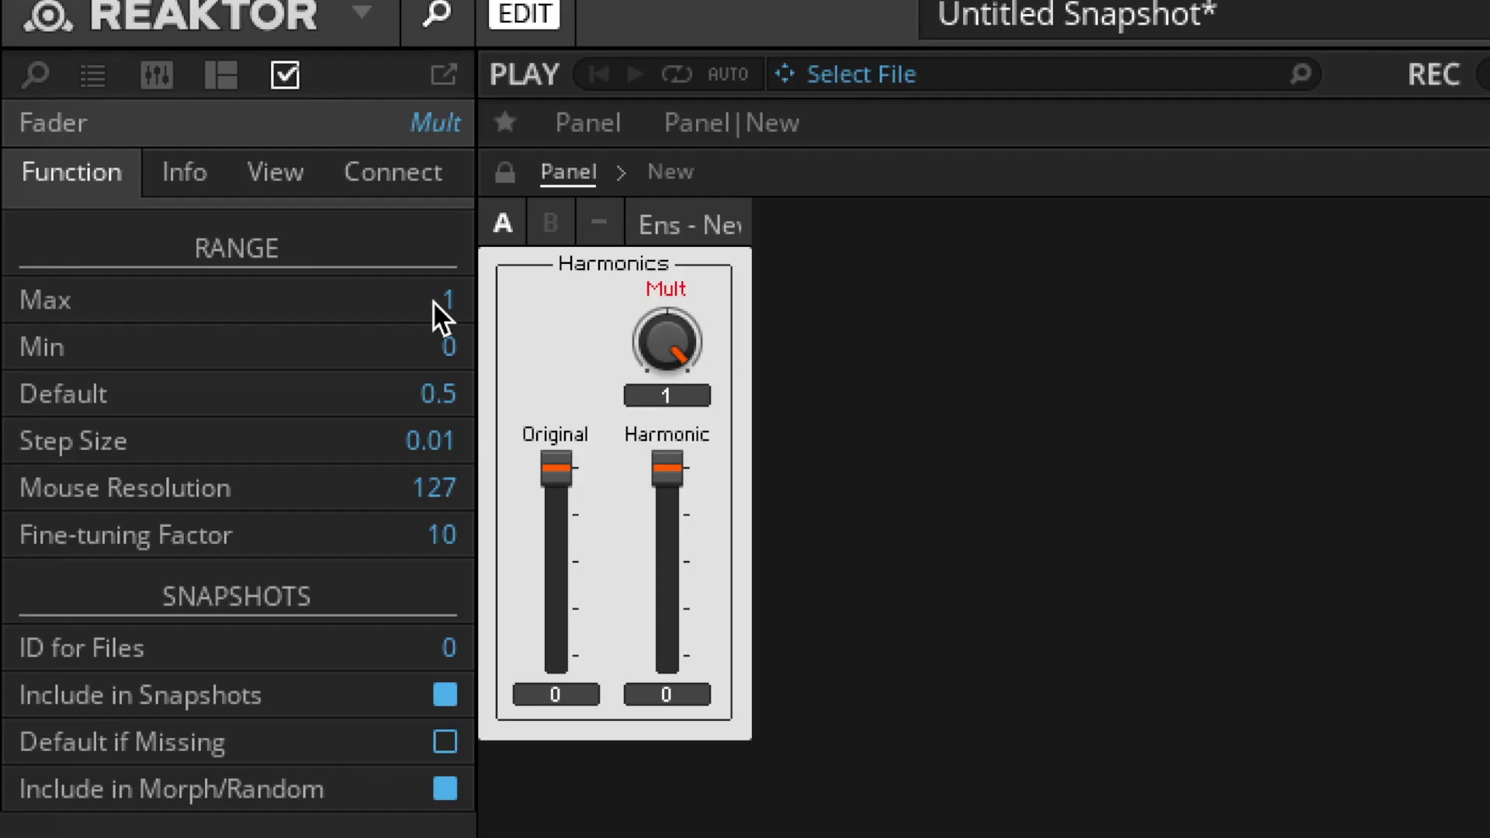
double_click(287, 186)
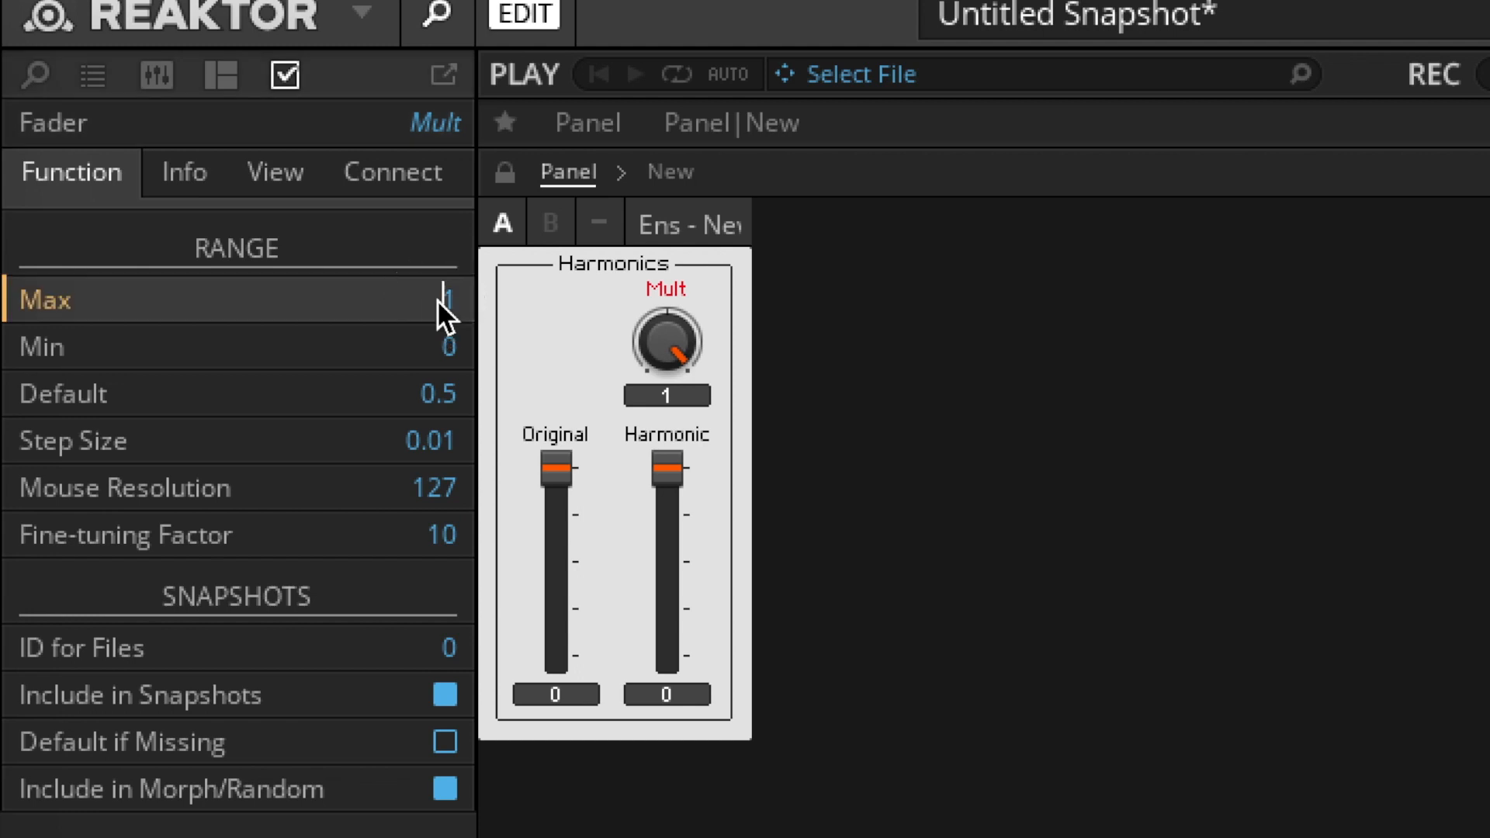
type("16")
double_click(449, 350)
type("1")
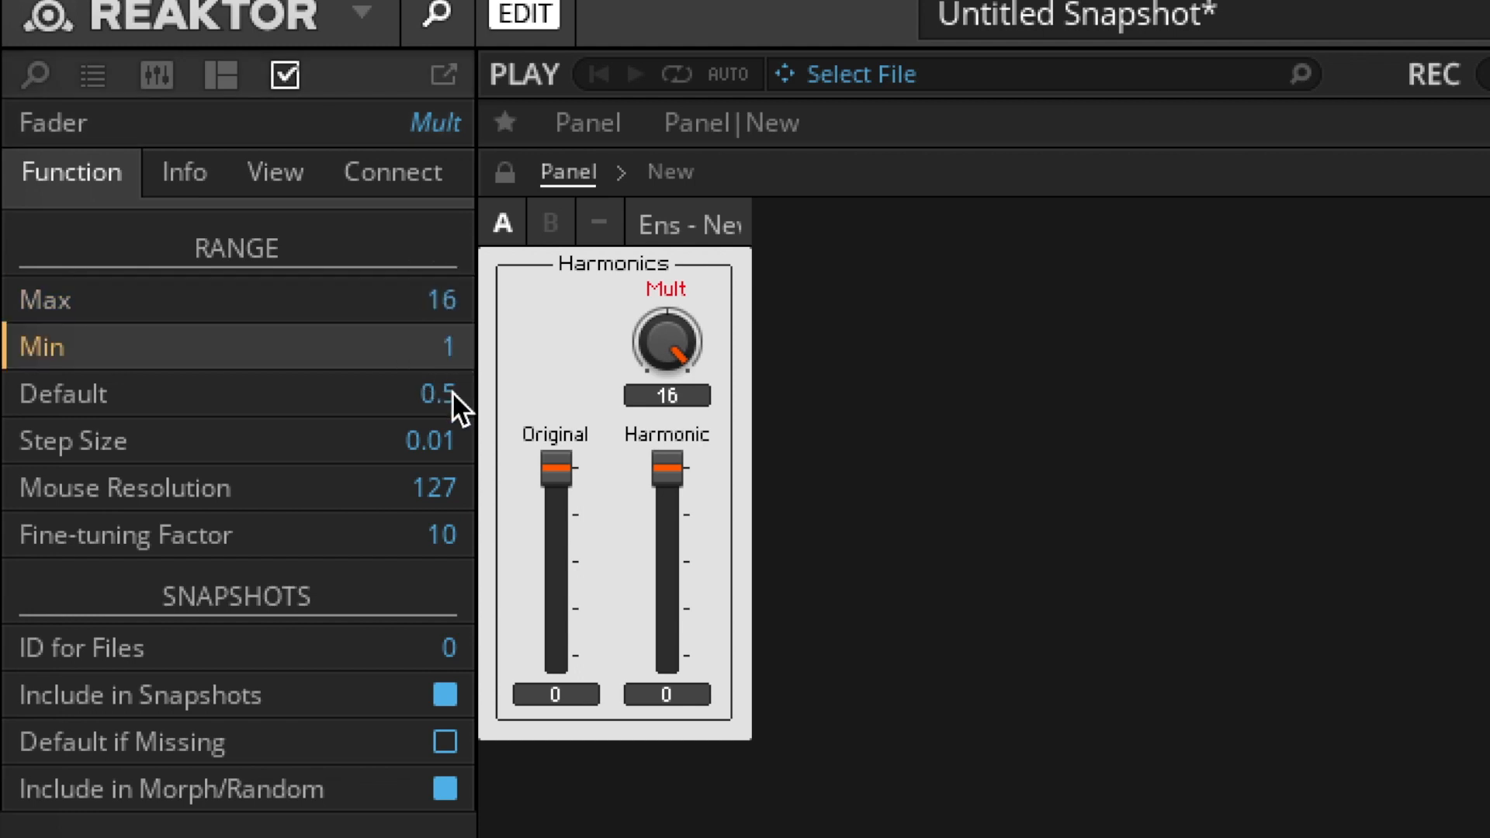
left_click(425, 449)
type("1")
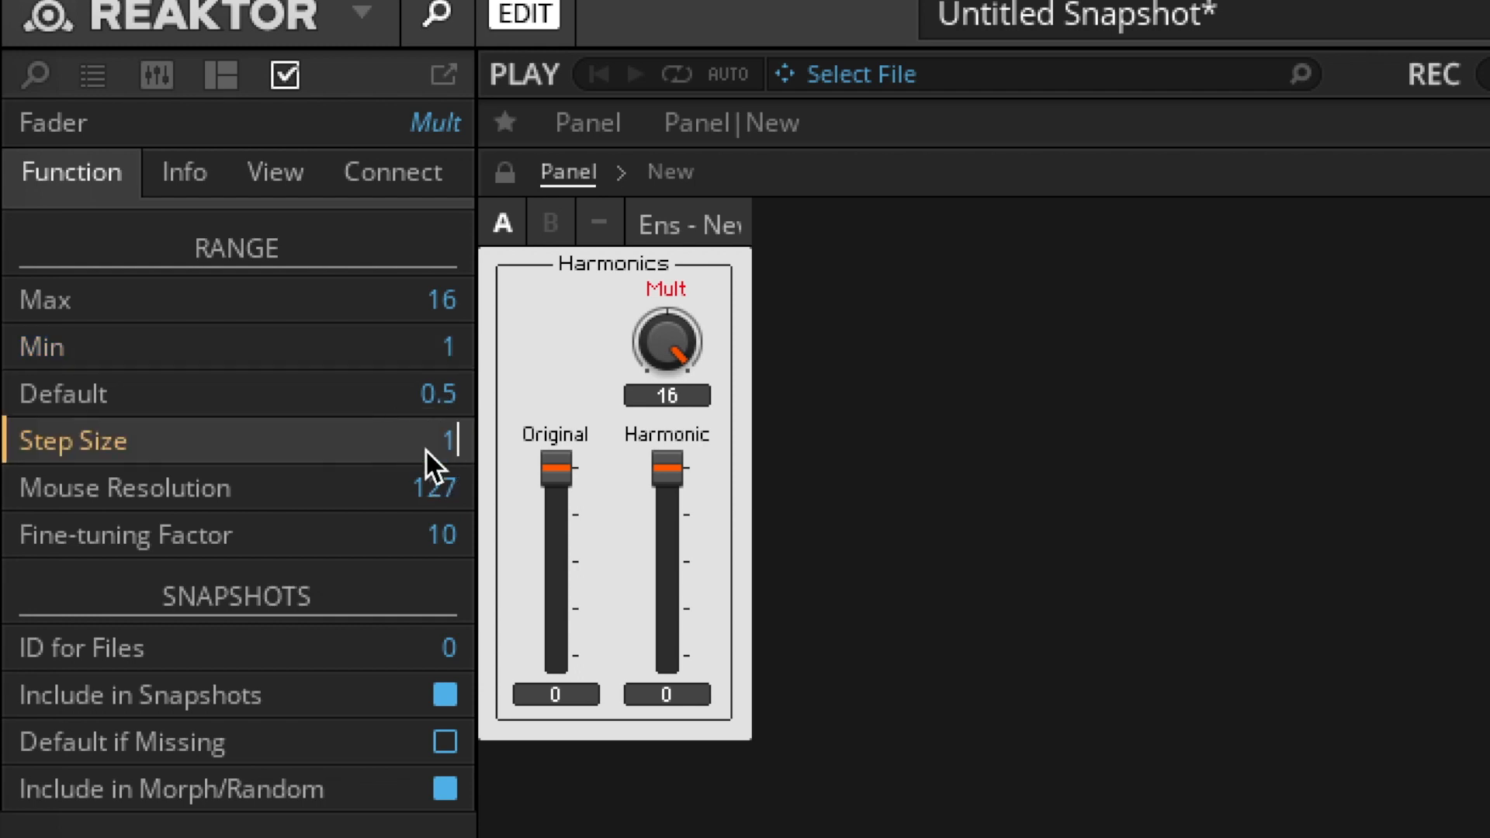
key("Return")
- Turn the Mult knob on the panel to 2
left_click(366, 501)
left_click_drag(394, 206, 411, 316)
left_click_drag(225, 256, 268, 311)
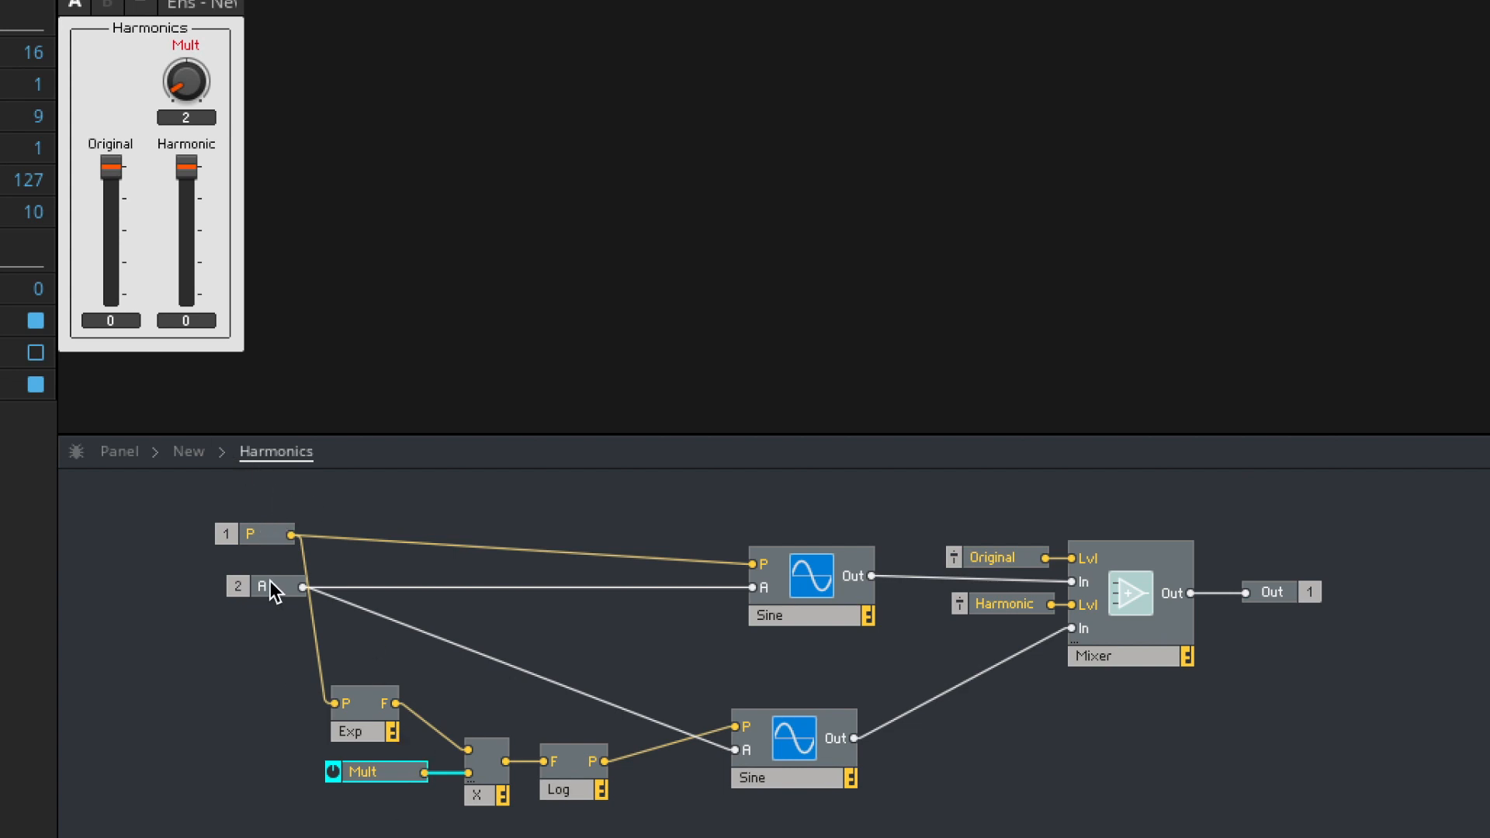
- Line up the A port under P and review the chain from Exp through the multiplier and Log to the lower Sine
left_click_drag(270, 588, 259, 576)
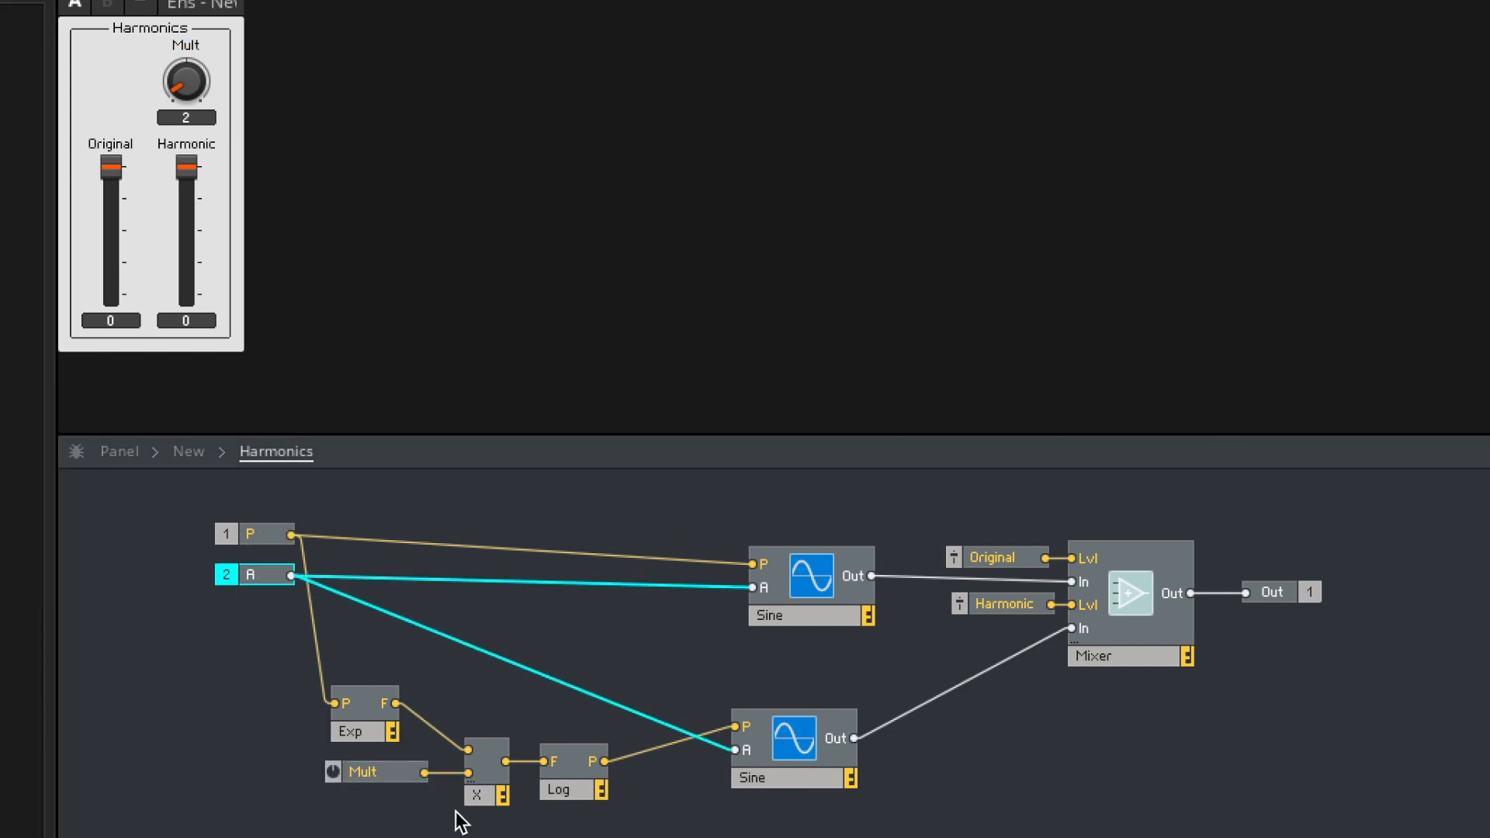
left_click(378, 722)
left_click(497, 802)
left_click(390, 772)
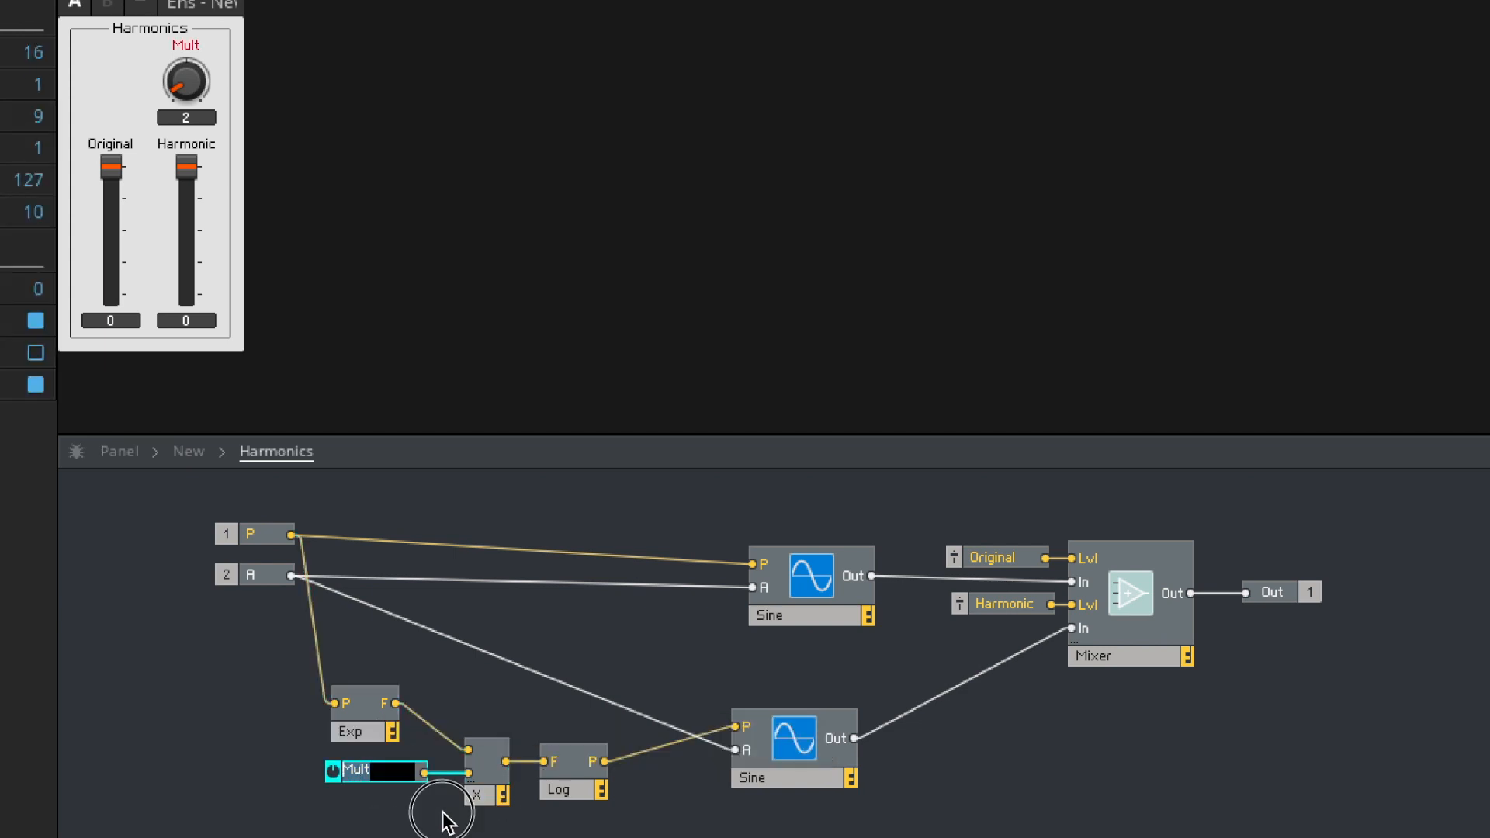
left_click(569, 792)
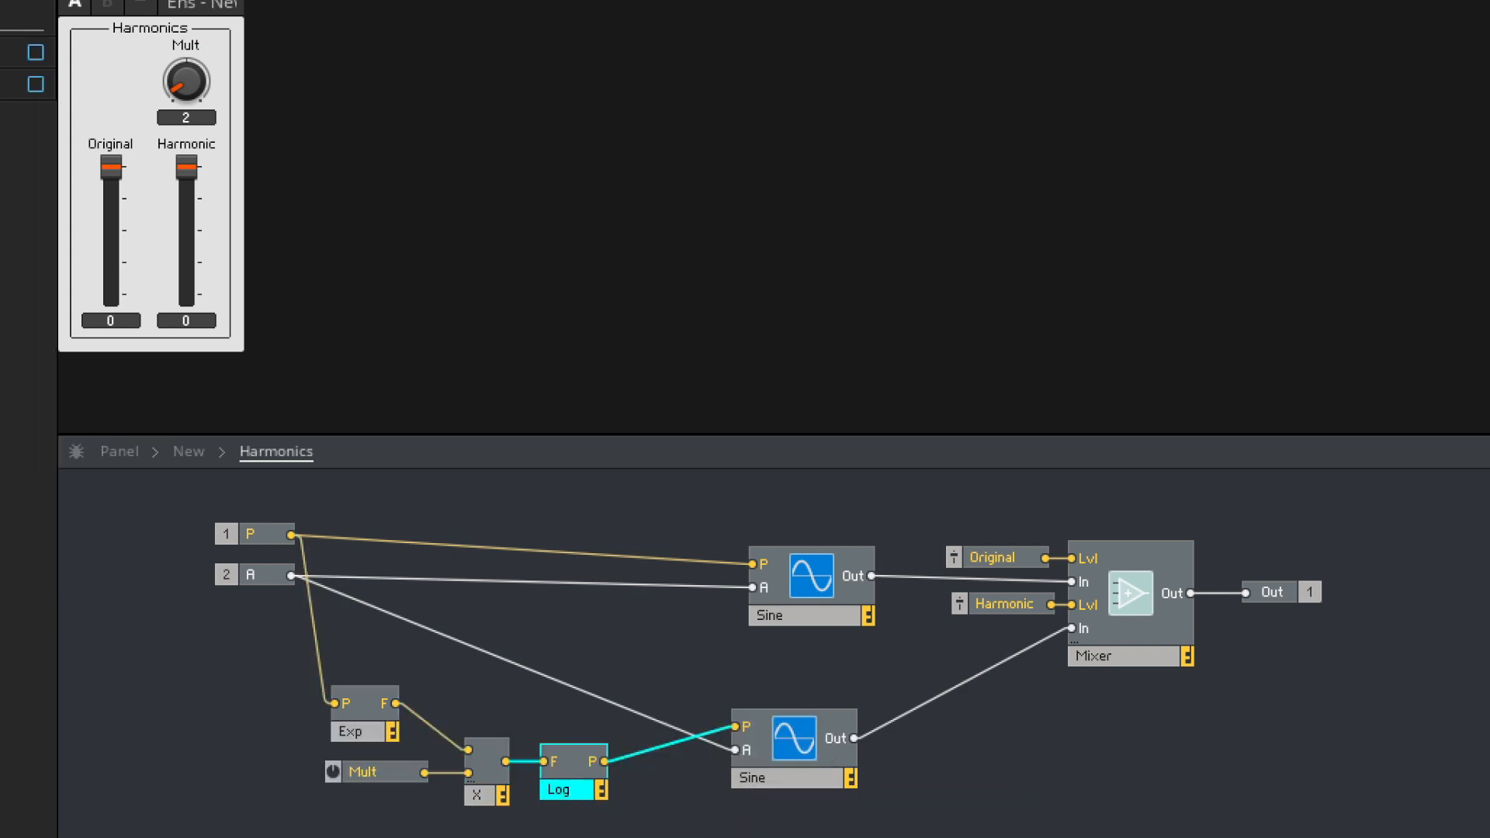
left_click(795, 776)
left_click(1124, 744)
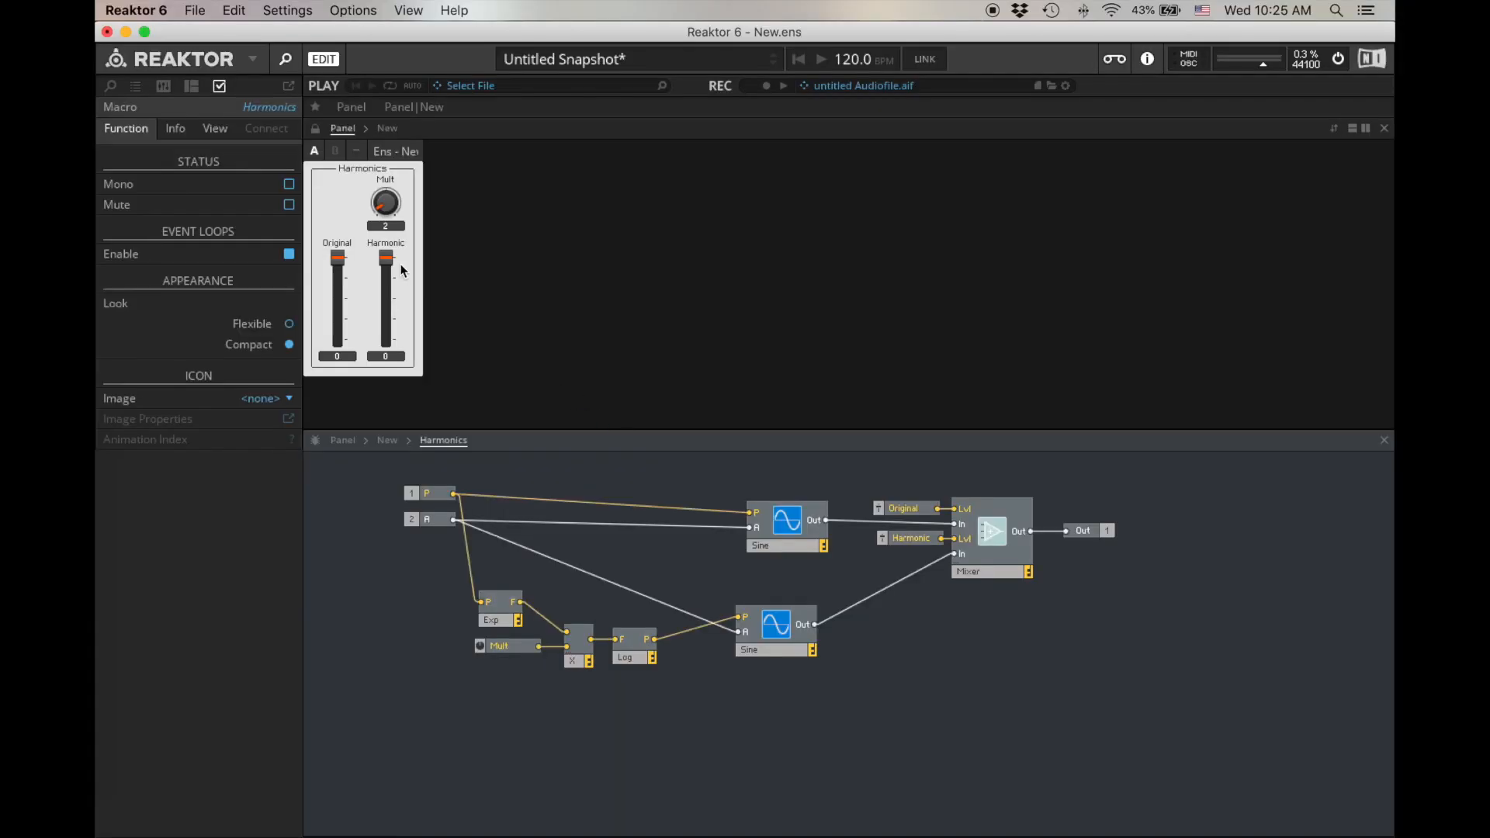
- Lower the Original fader to -12.5 and the Harmonic fader to -15.5, and try higher Mult knob values
left_click_drag(346, 264, 385, 284)
mouse_move(381, 206)
left_mouse_down()
mouse_move(384, 178)
mouse_move(378, 206)
left_mouse_up()
left_click_drag(379, 278, 340, 279)
left_click_drag(382, 211, 377, 252)
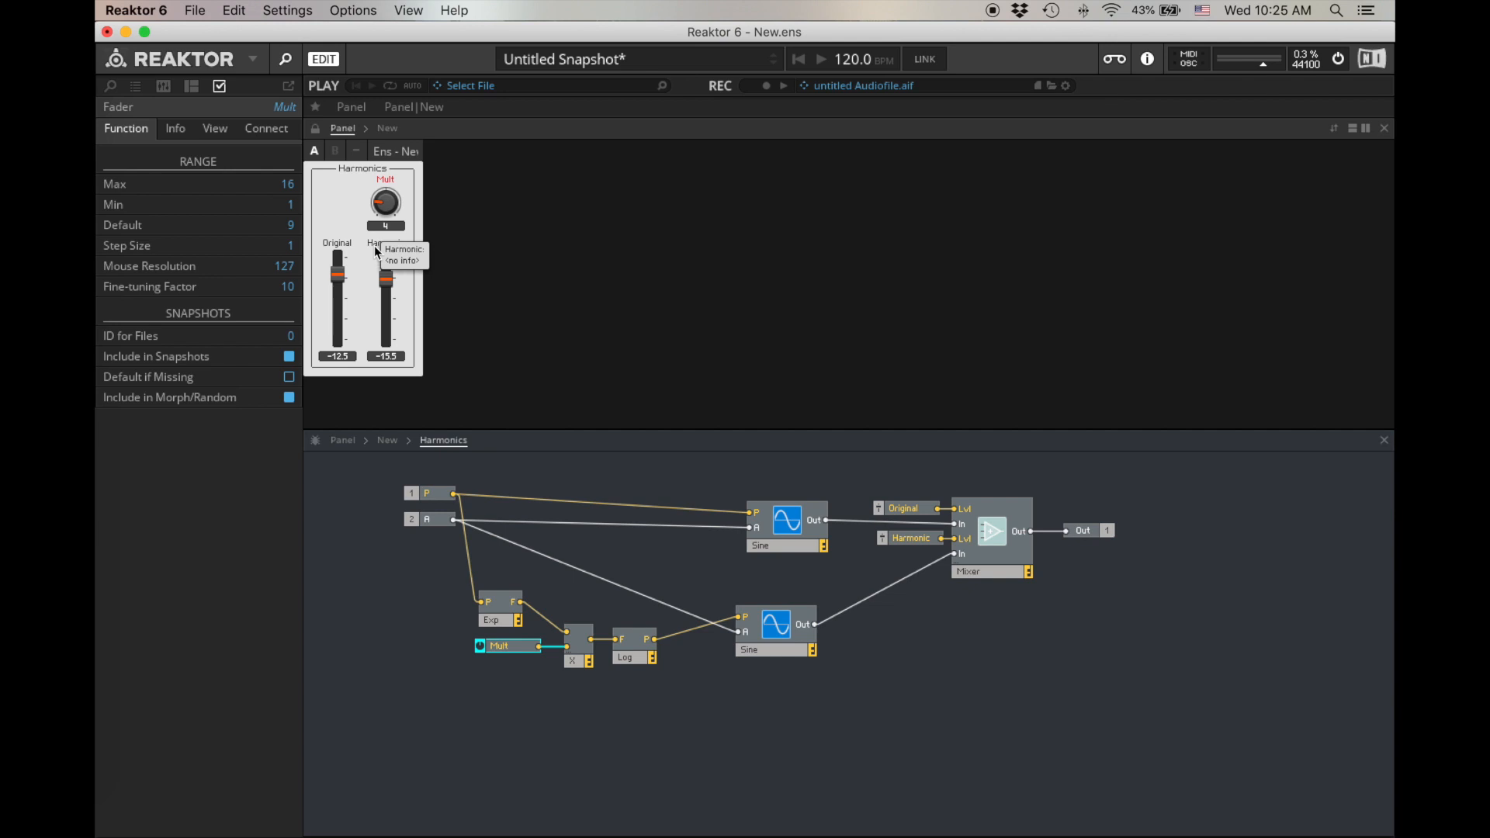
left_click(386, 217)
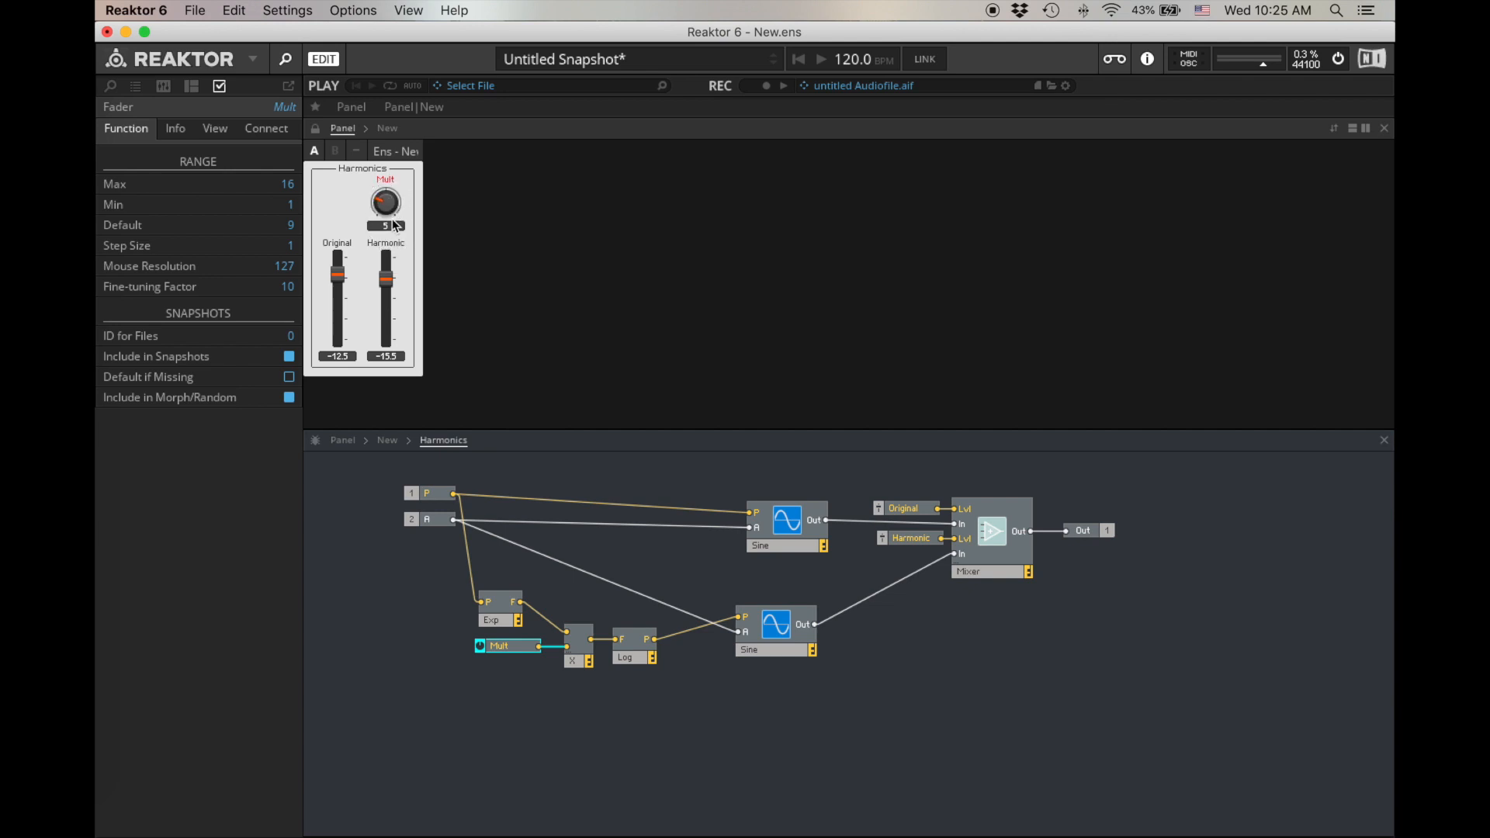
- Tidy the Exp, Mult, multiplier, Log and lower Sine modules into a compact horizontal row
left_click(523, 665)
left_click(509, 646)
left_click(536, 673)
left_click_drag(688, 704, 570, 623)
left_click(587, 656)
left_click_drag(776, 649, 782, 642)
- Duplicate the whole harmonic chain from Exp to the lower Sine and place the copy directly beneath it
left_click_drag(805, 698, 496, 597)
key("super+d")
left_click_drag(804, 666, 784, 711)
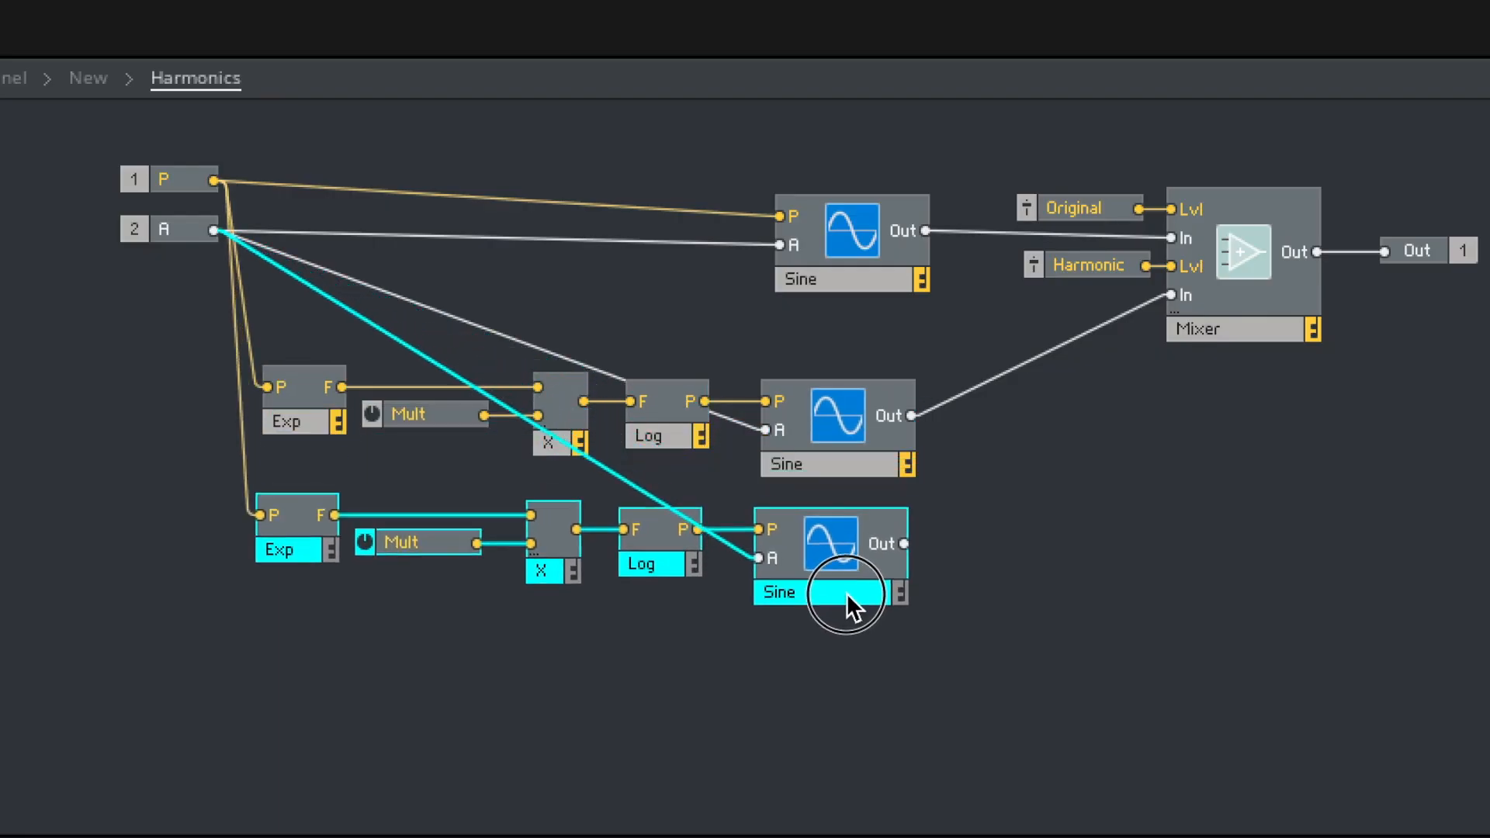
- Wire the duplicated Sine's output into a new third Mixer input and create a control for that input's level
left_click_drag(1122, 415, 1212, 329)
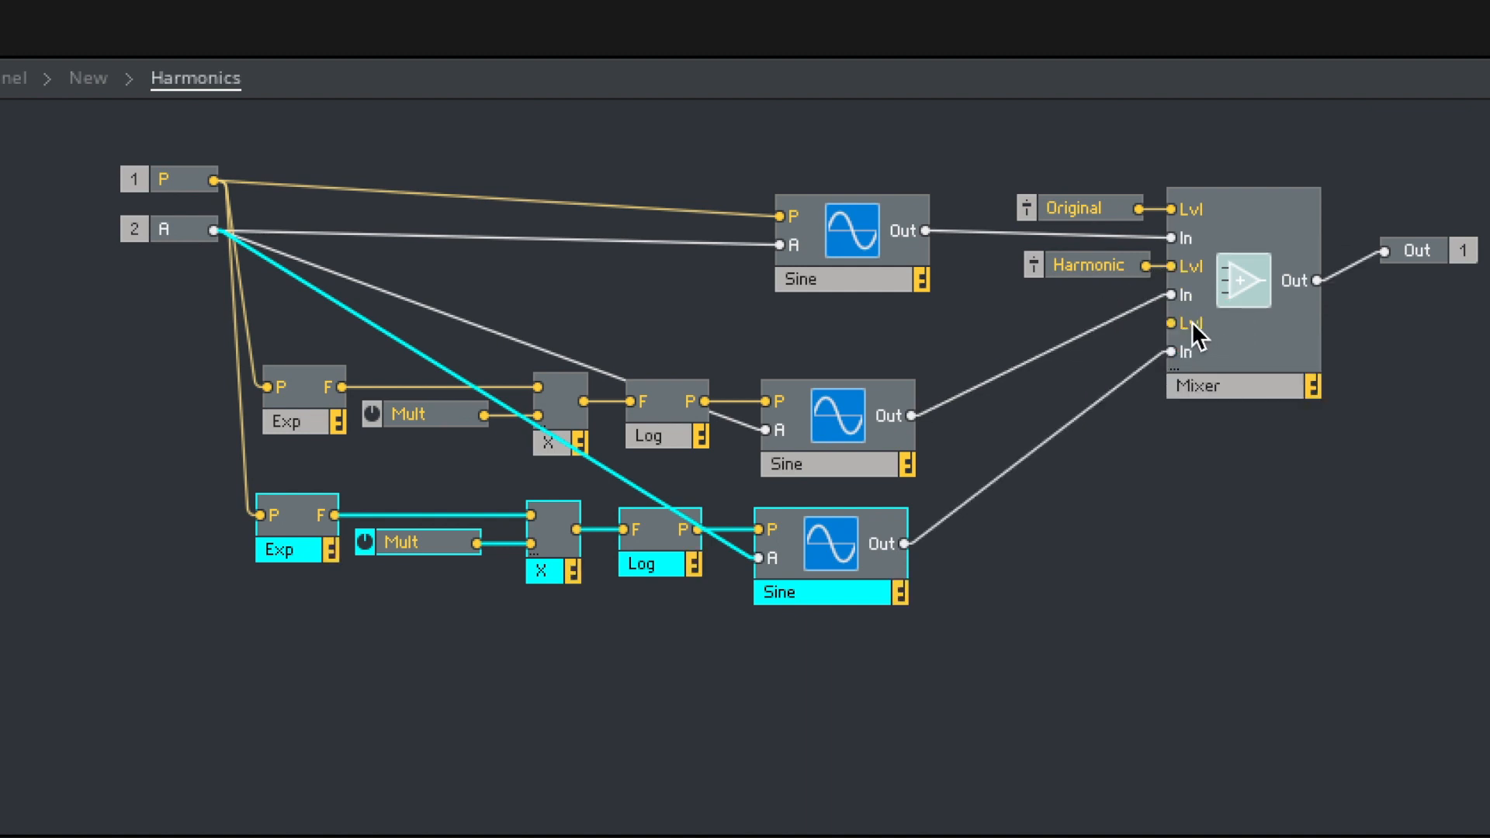
right_click(1174, 321)
left_click(1207, 322)
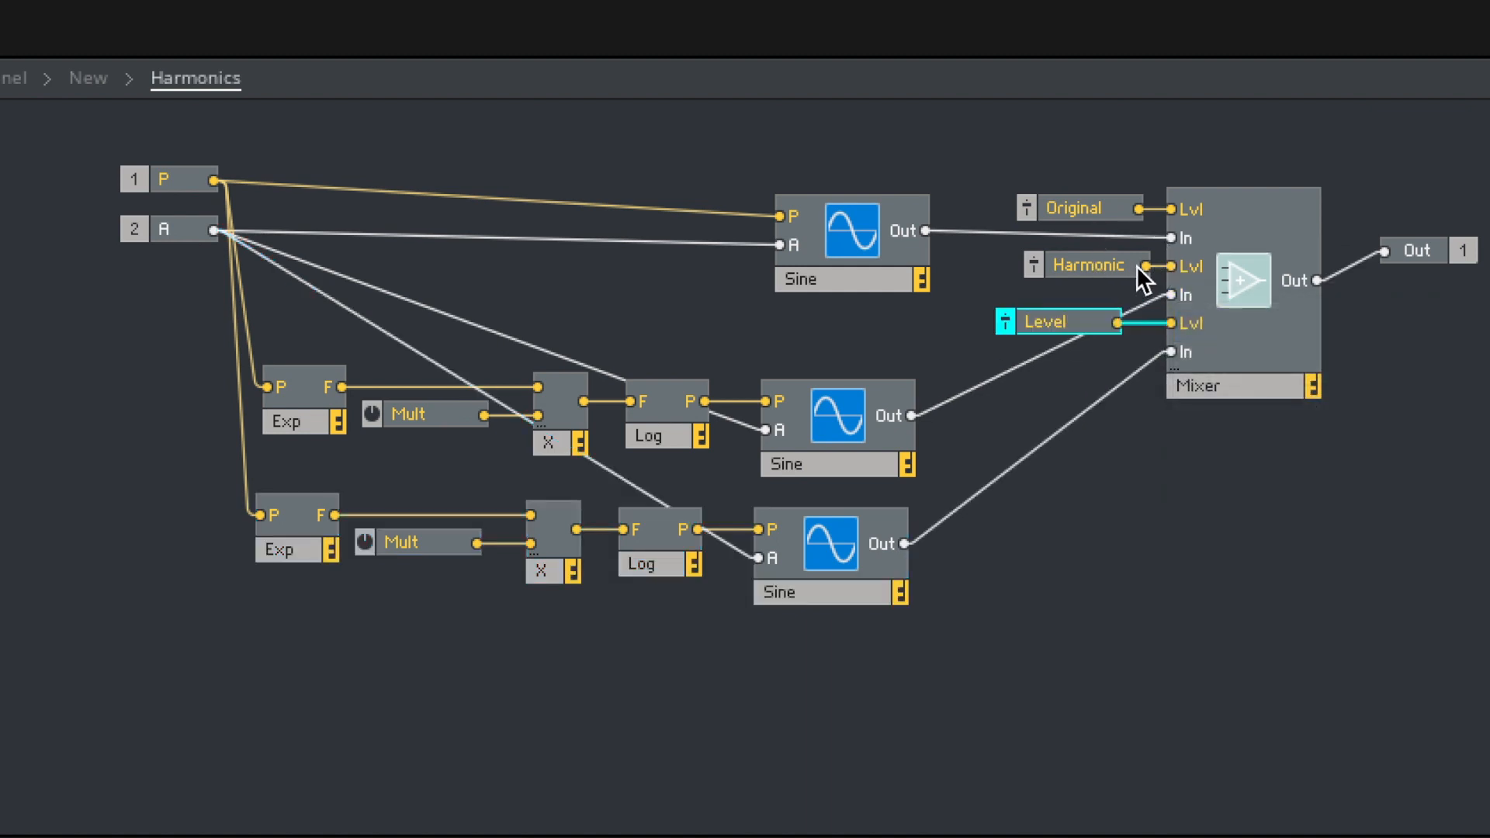
- Rename the second and third Mixer level faders as Harmonic1 and Harmonic2
double_click(1113, 265)
left_click(1114, 268)
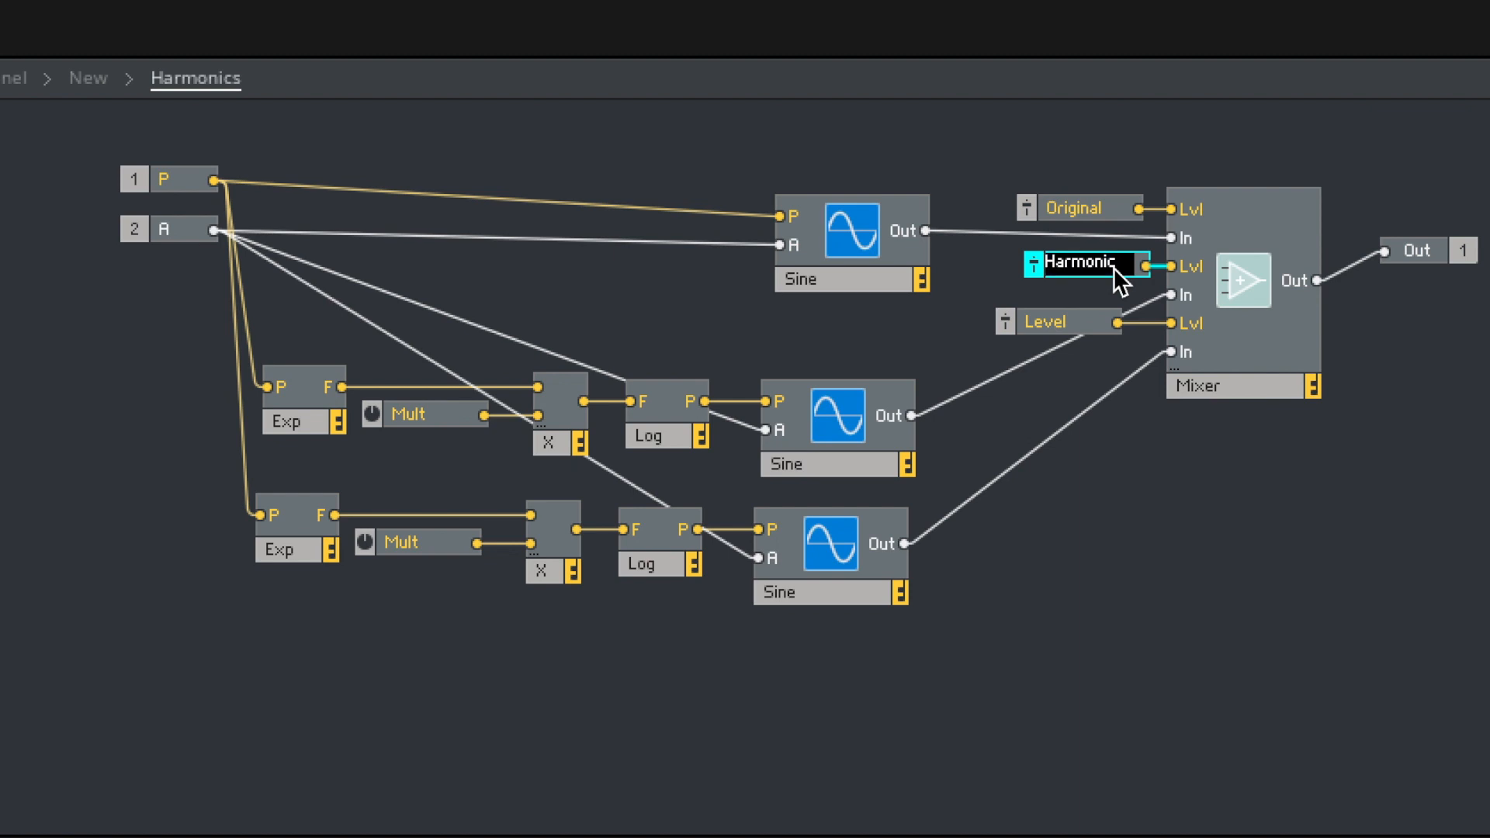
type("1")
double_click(1086, 315)
type("Harmonic2")
key("Return")
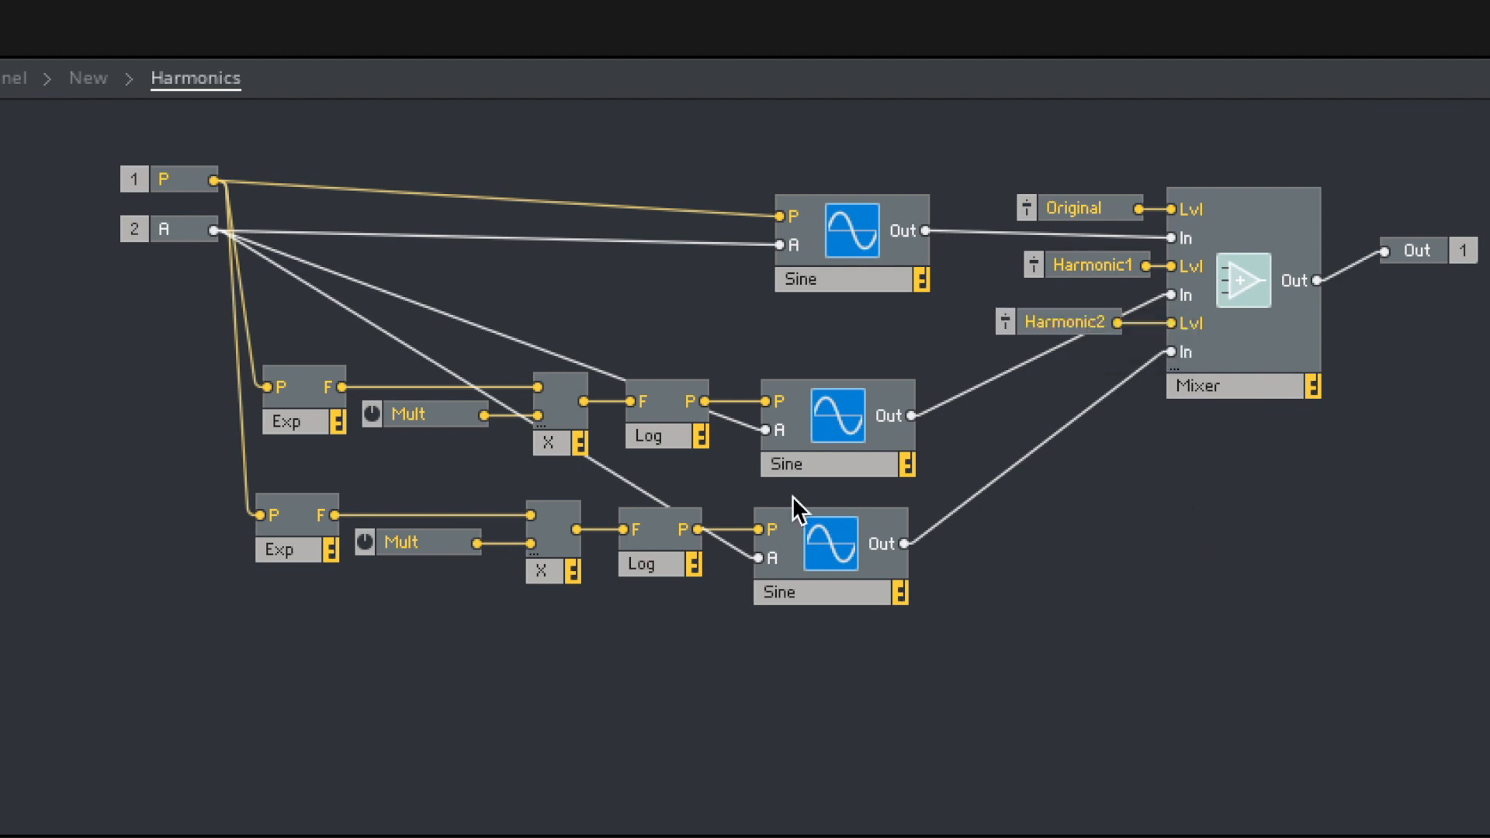
- Rename the lower chain's Mult knob as Mult2 and the upper chain's as Mult1
double_click(443, 546)
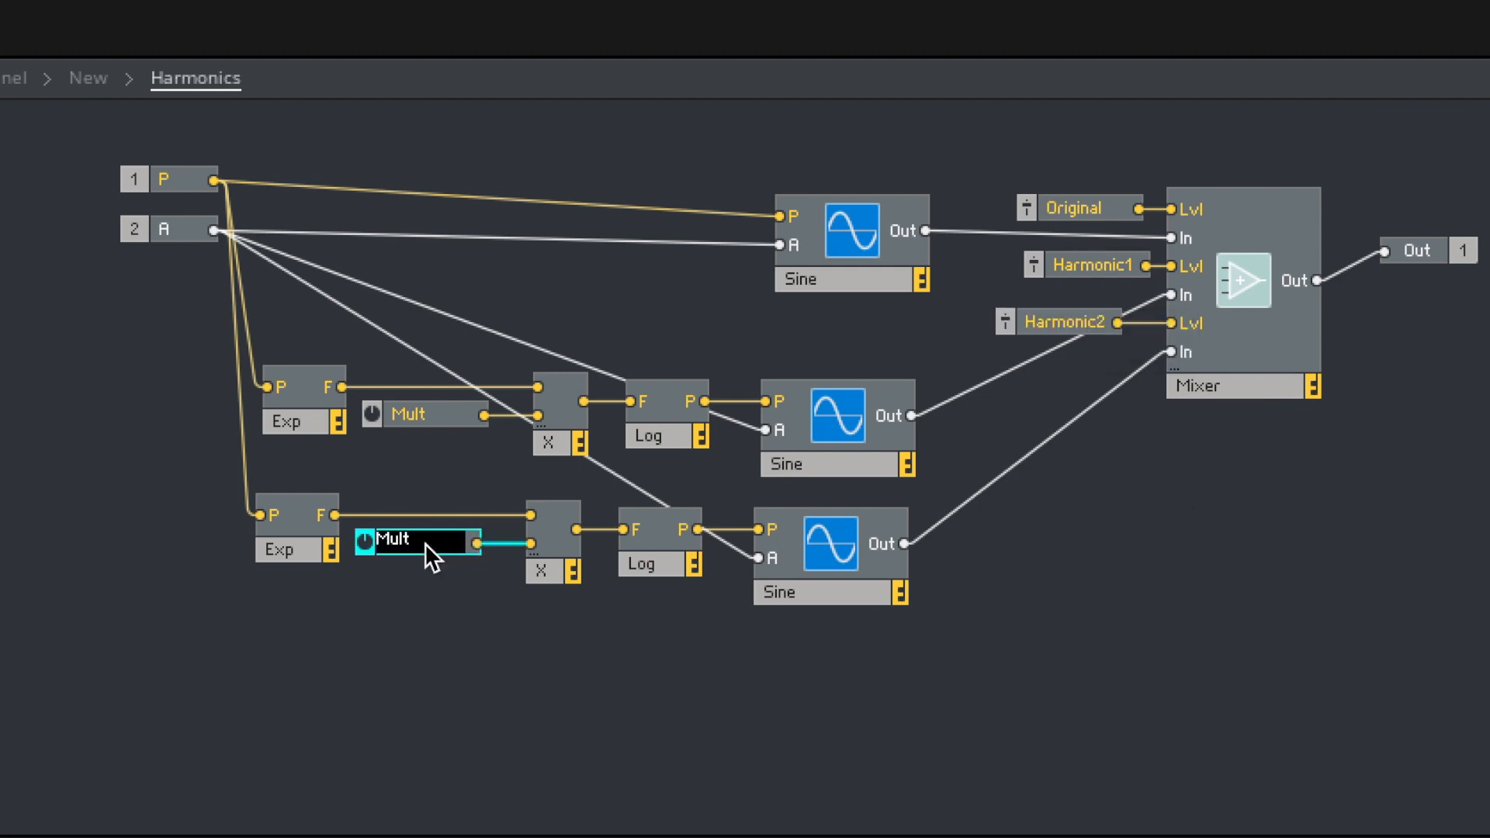
double_click(440, 416)
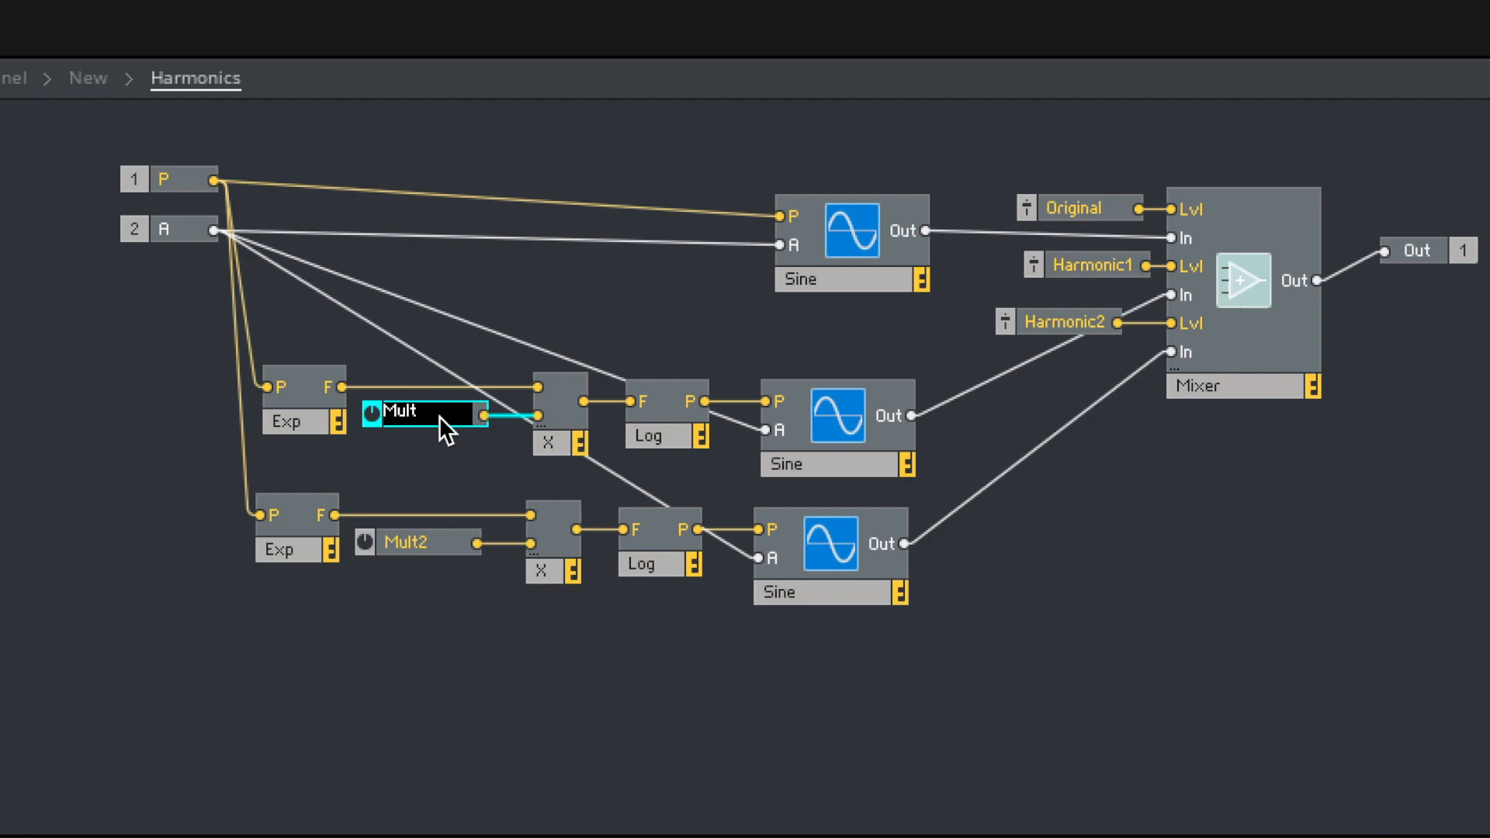
left_click(440, 480)
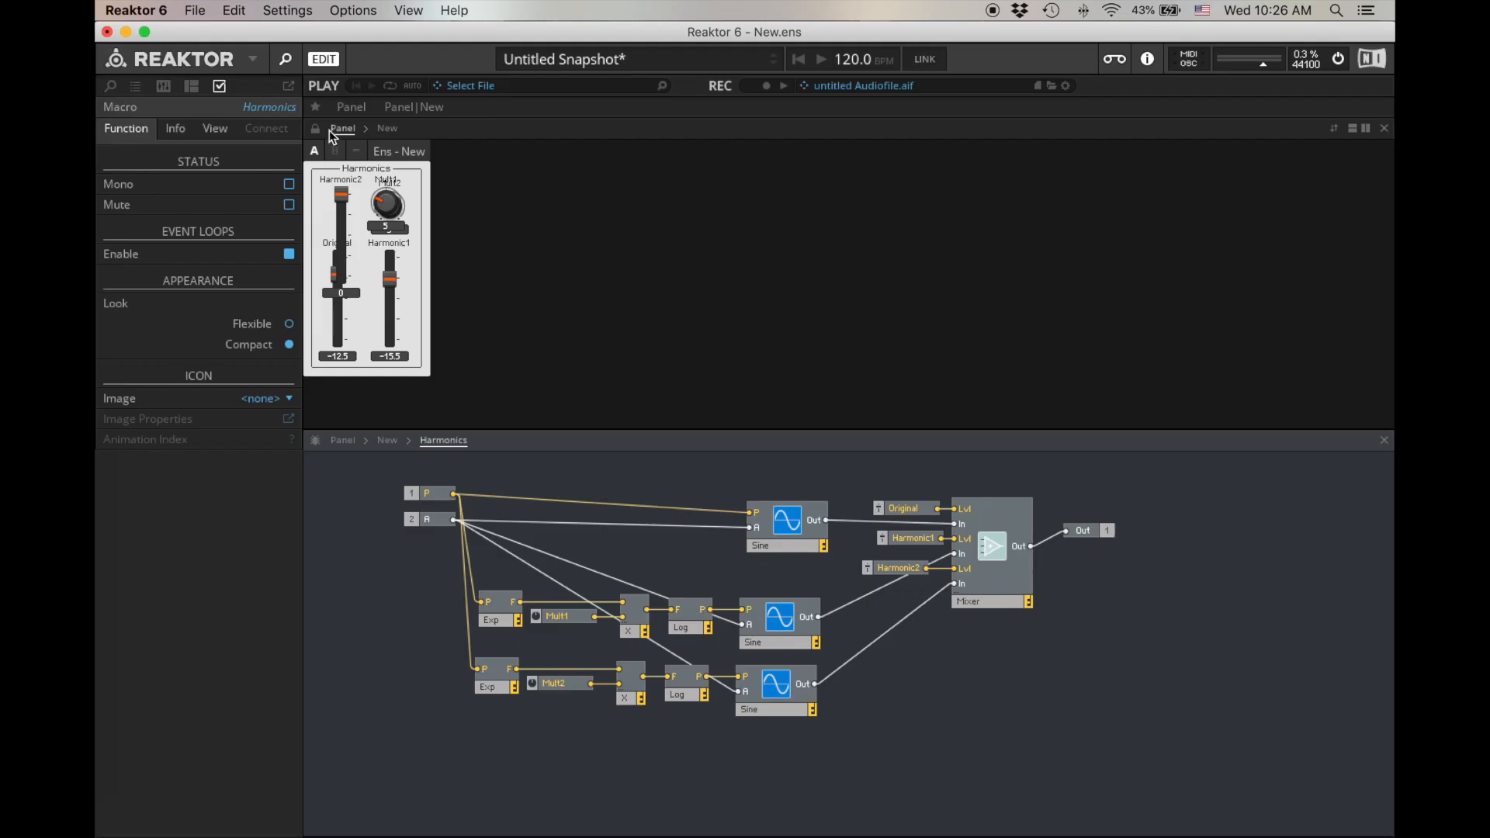
- Unlock the panel, arrange Mult1 above Harmonic1 and Mult2 above Harmonic2 in aligned columns beside Original, and lock it again
left_click(317, 128)
left_click_drag(339, 181, 433, 239)
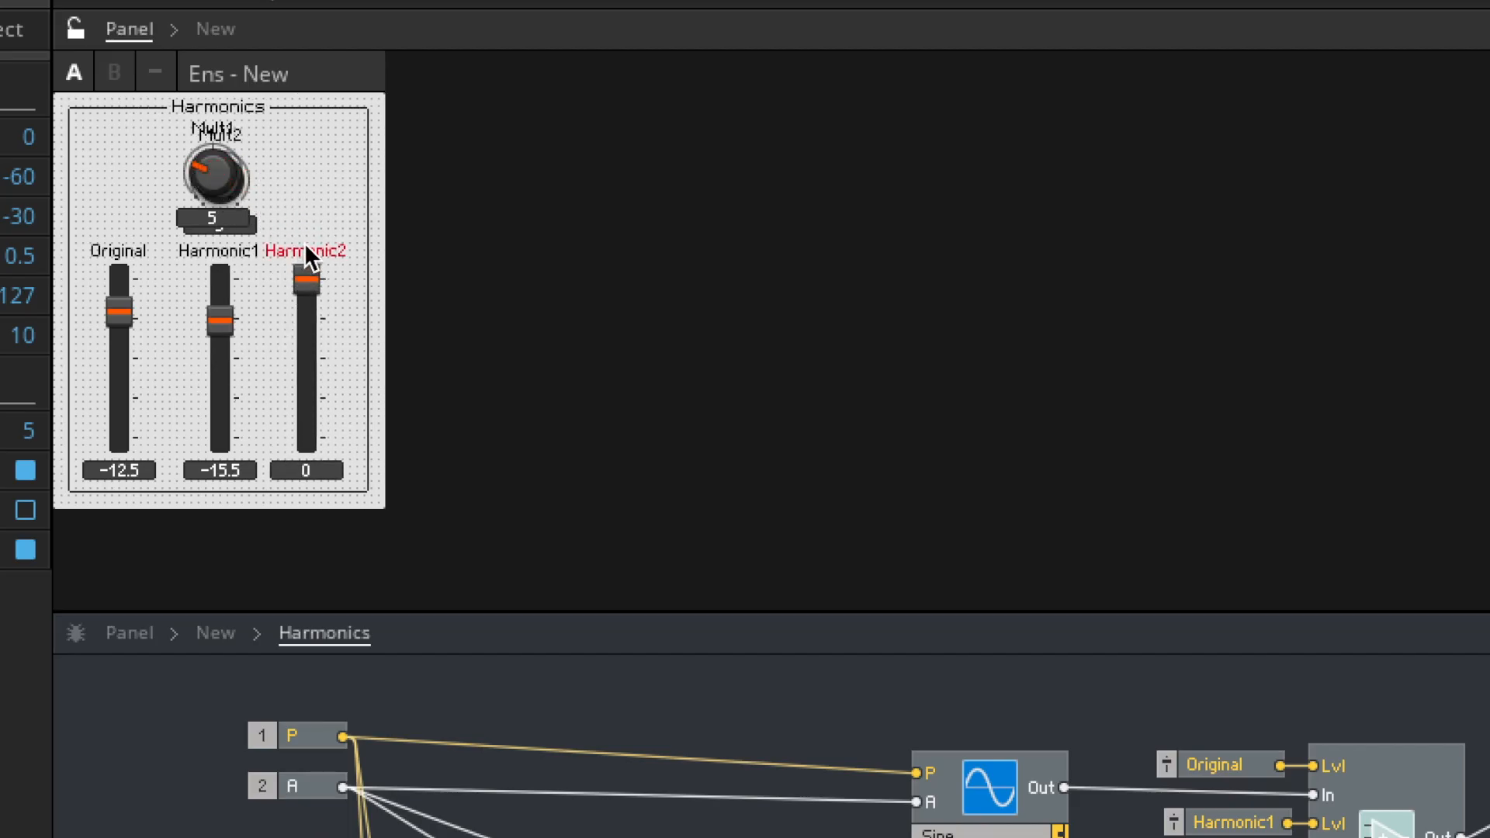
left_click_drag(212, 135, 307, 140)
left_click_drag(150, 130, 216, 145)
left_click(326, 135)
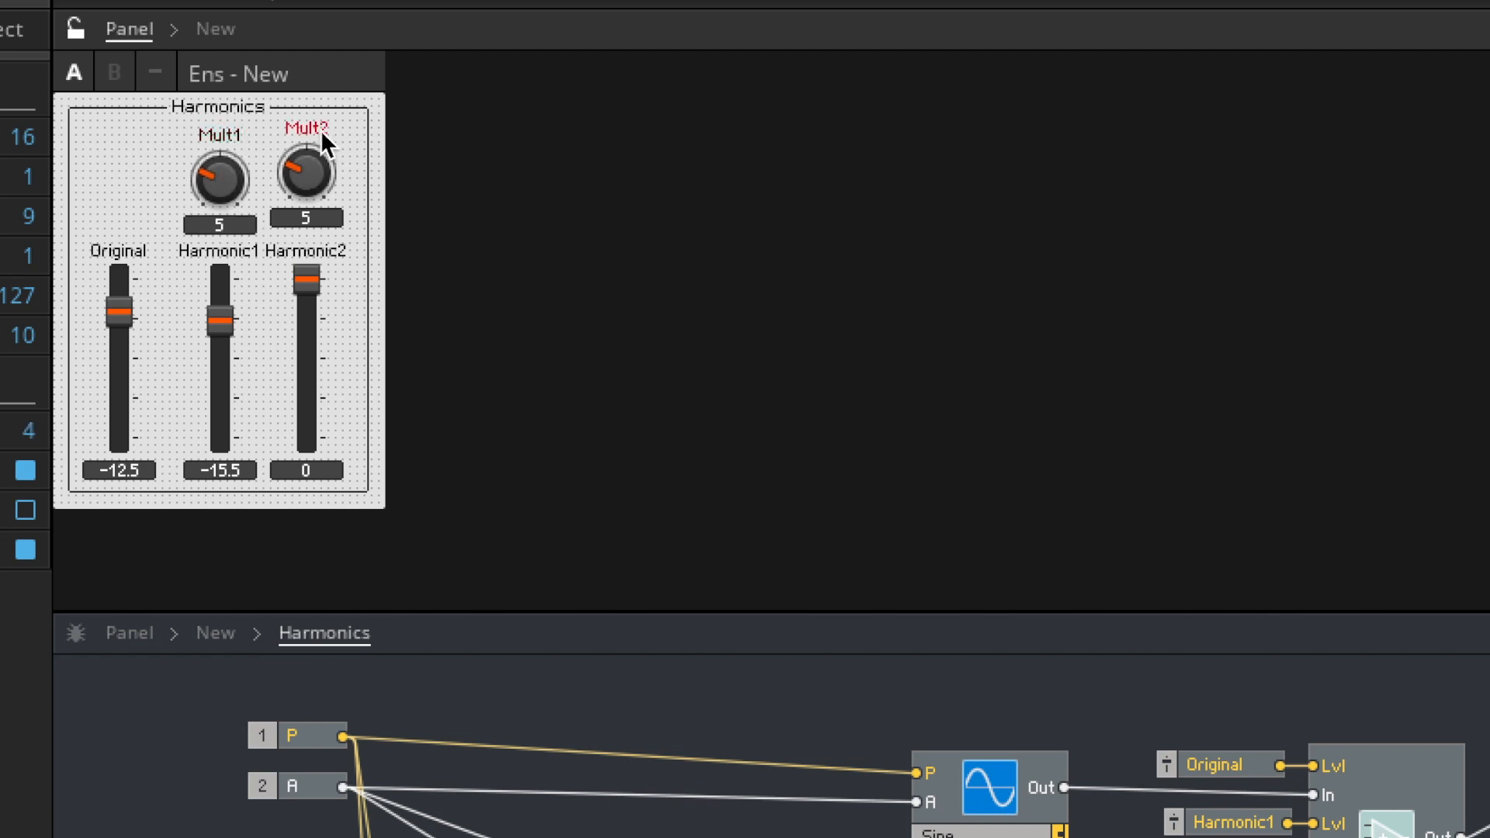
key("Down")
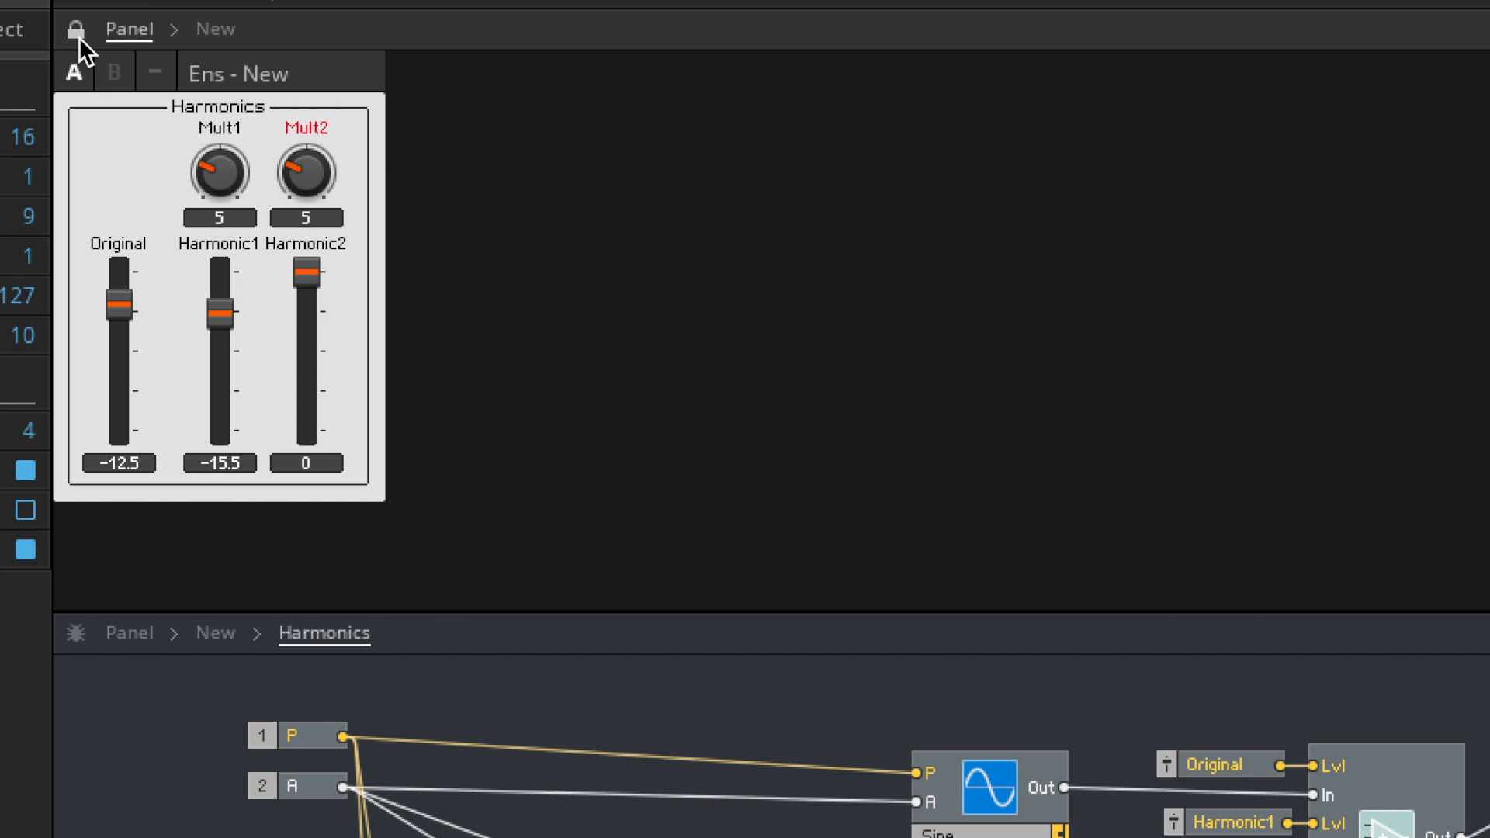
- Lower the Harmonic2 fader to -12.5 and try Mult1 at 4 with Mult2 at 10
left_click_drag(308, 304, 316, 313)
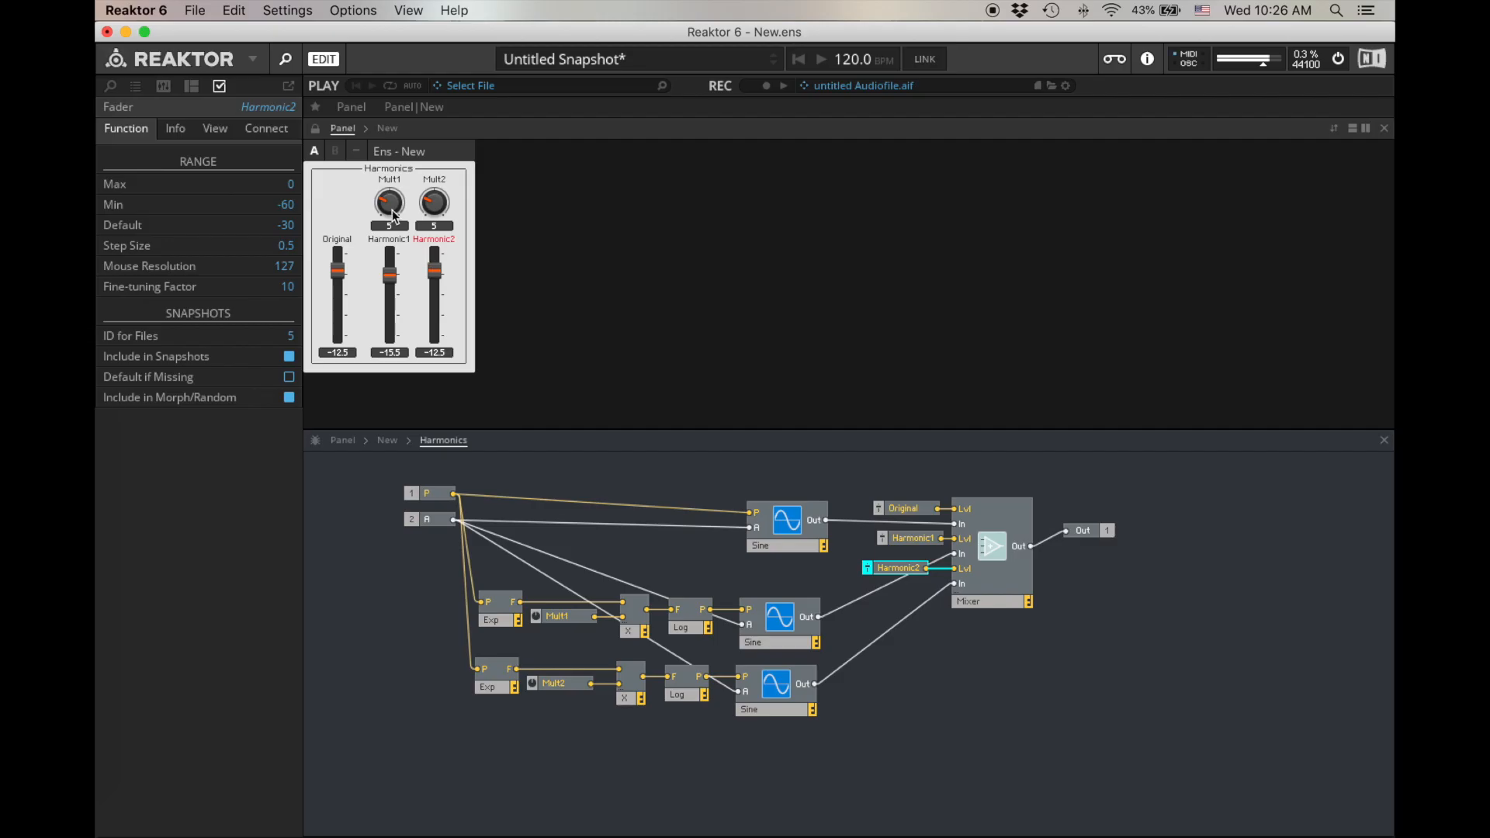
left_click(214, 201)
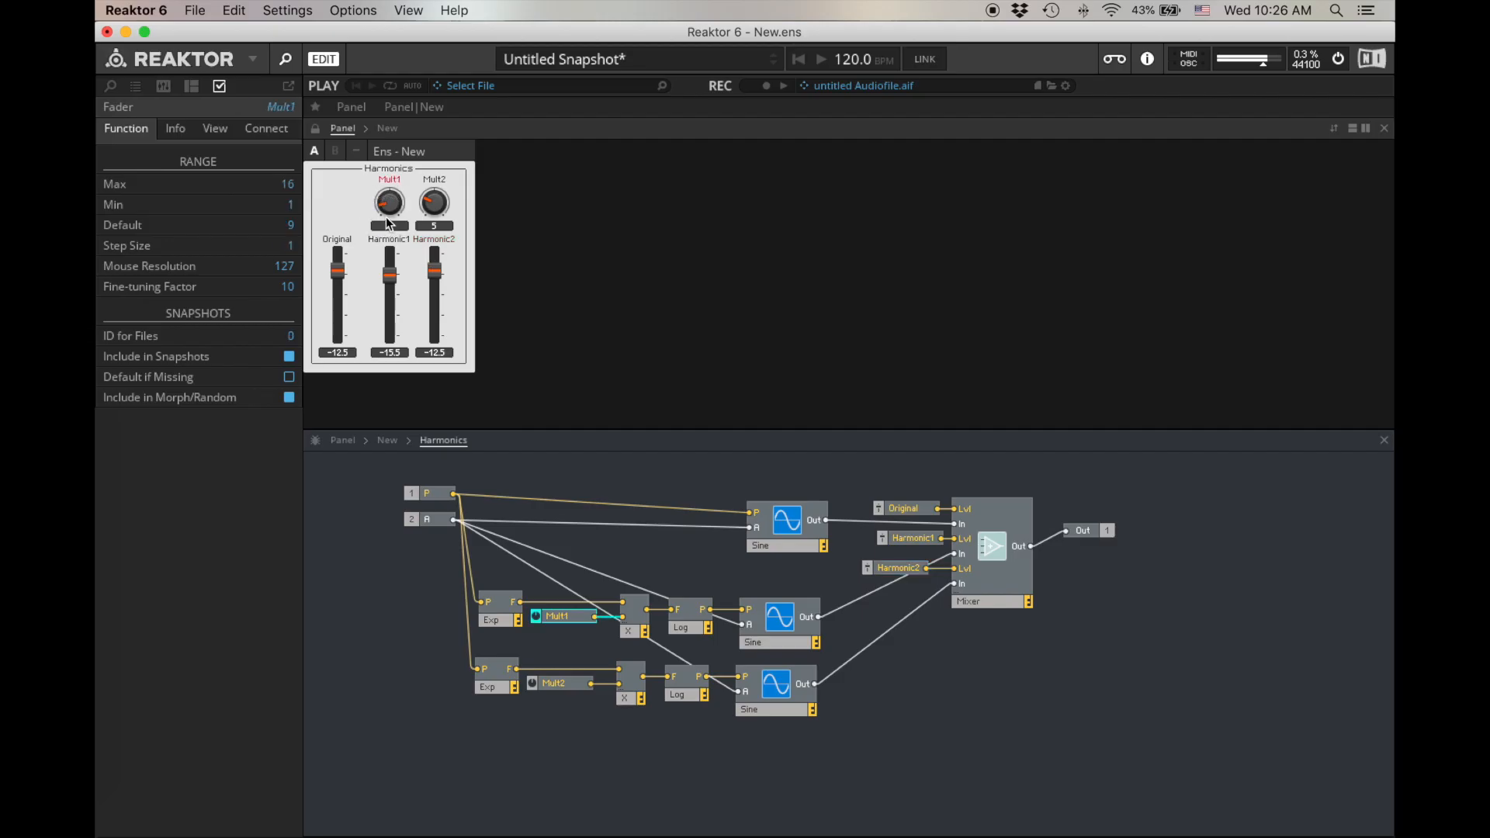
mouse_move(431, 200)
left_mouse_down()
mouse_move(433, 177)
mouse_move(386, 201)
mouse_move(435, 184)
left_mouse_up()
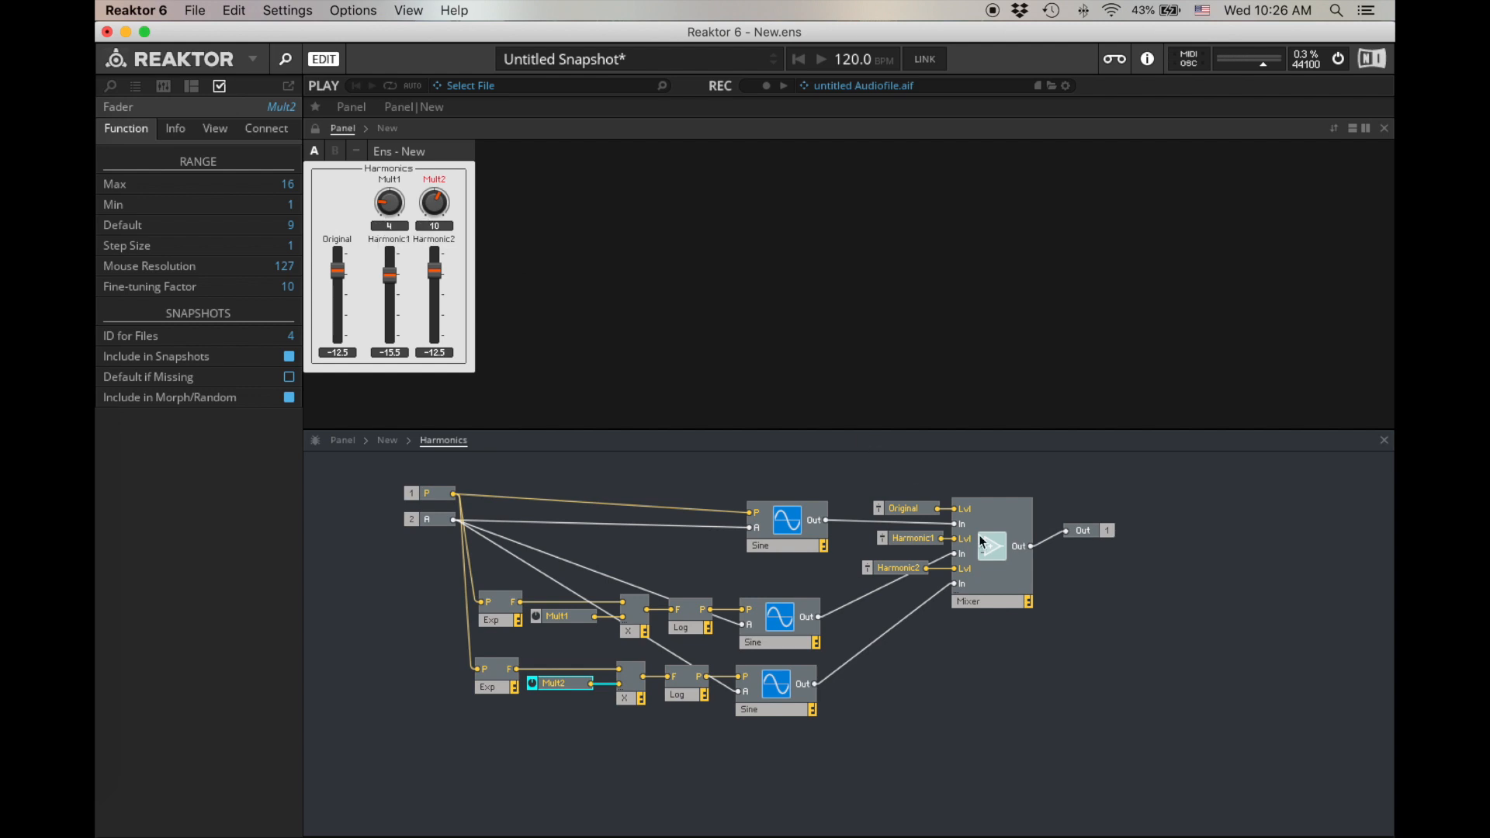
left_click(913, 487)
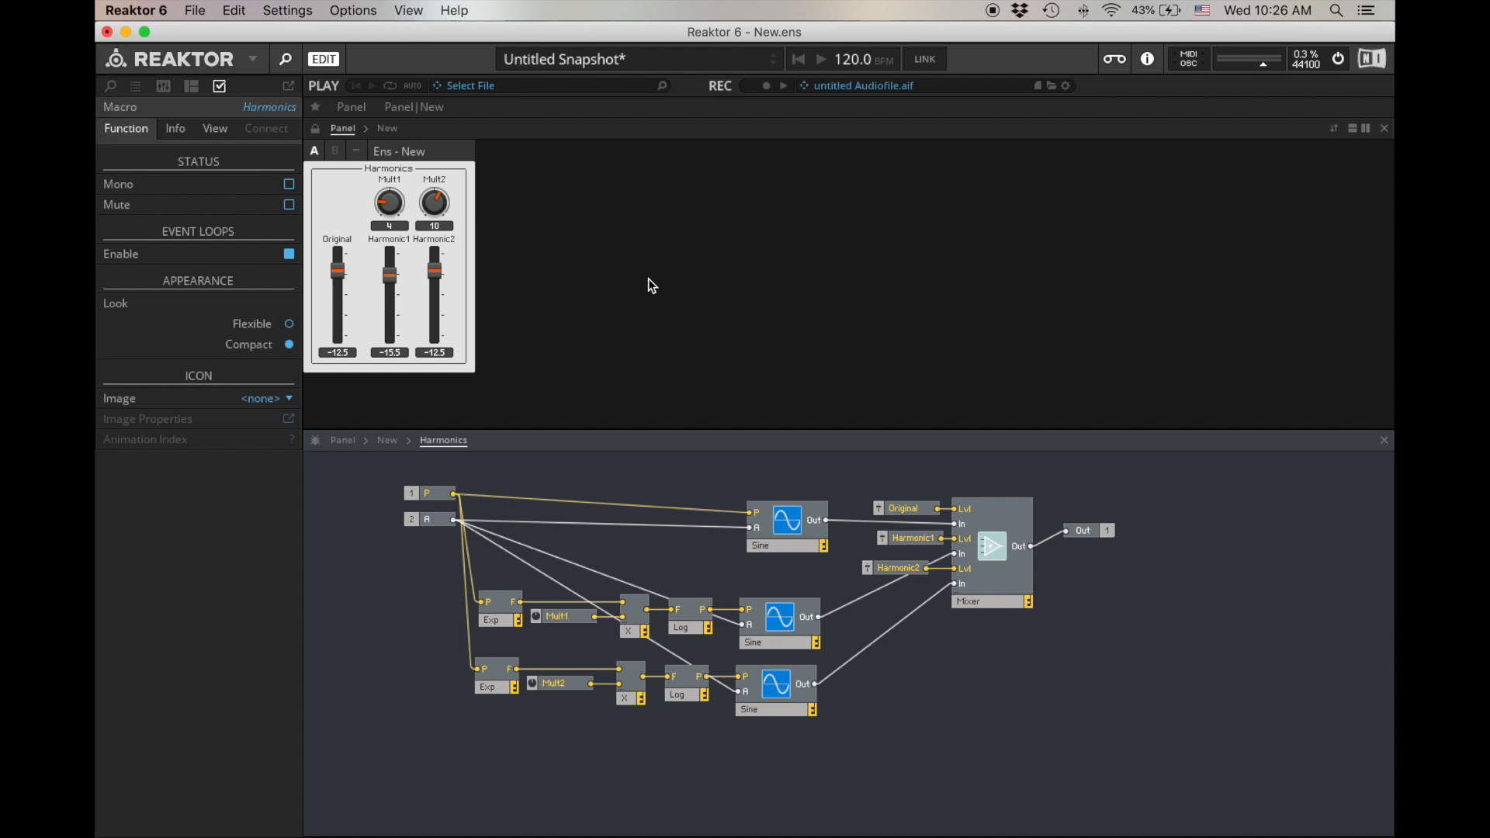
- Lower the Harmonic2 fader to -20, and set the Mult2 knob to 6 and the Mult1 knob to 9
left_click_drag(435, 272, 433, 289)
left_click_drag(434, 203, 431, 231)
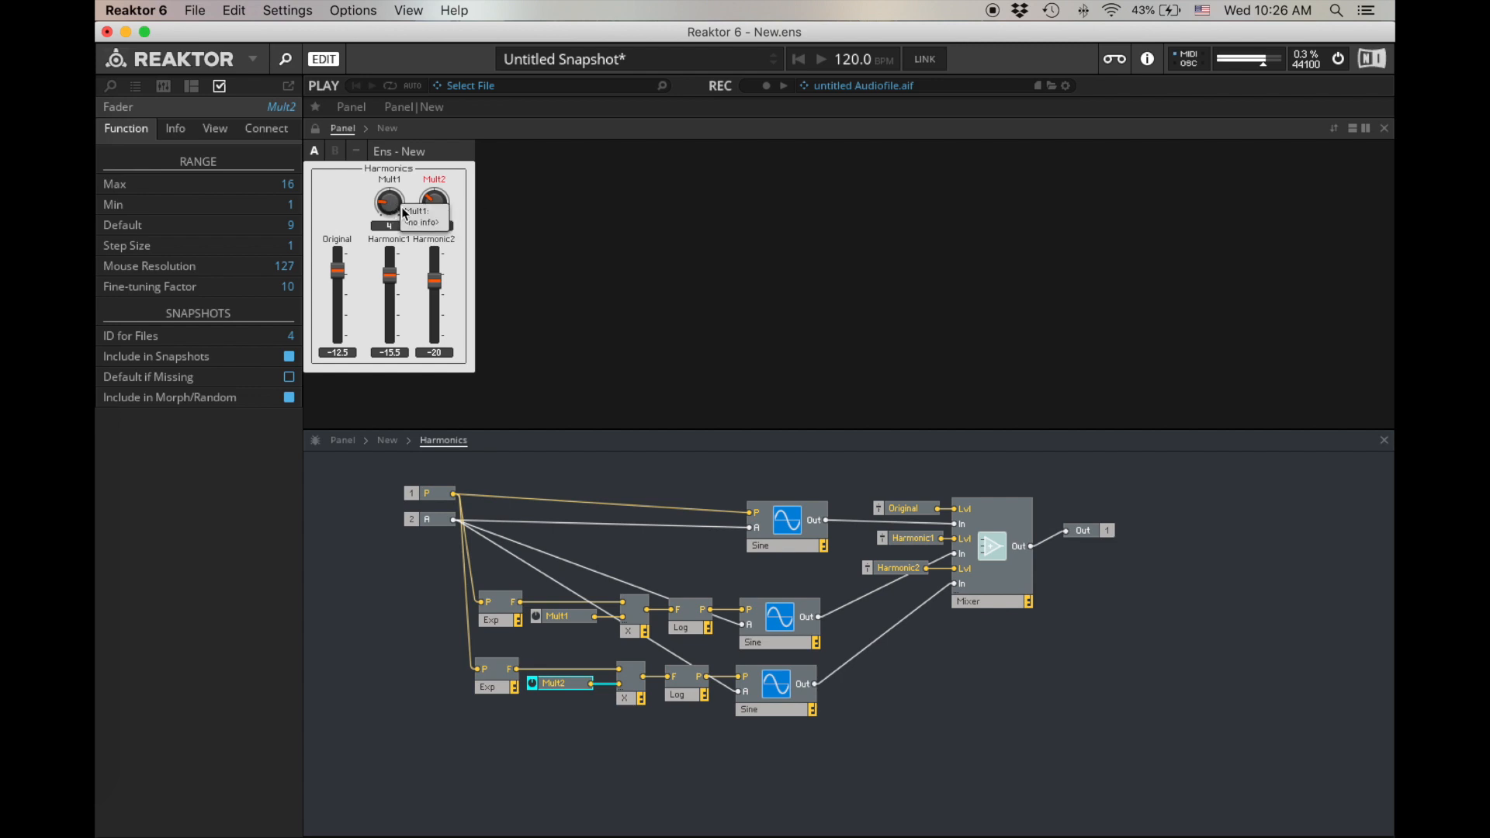
left_click_drag(393, 212, 397, 174)
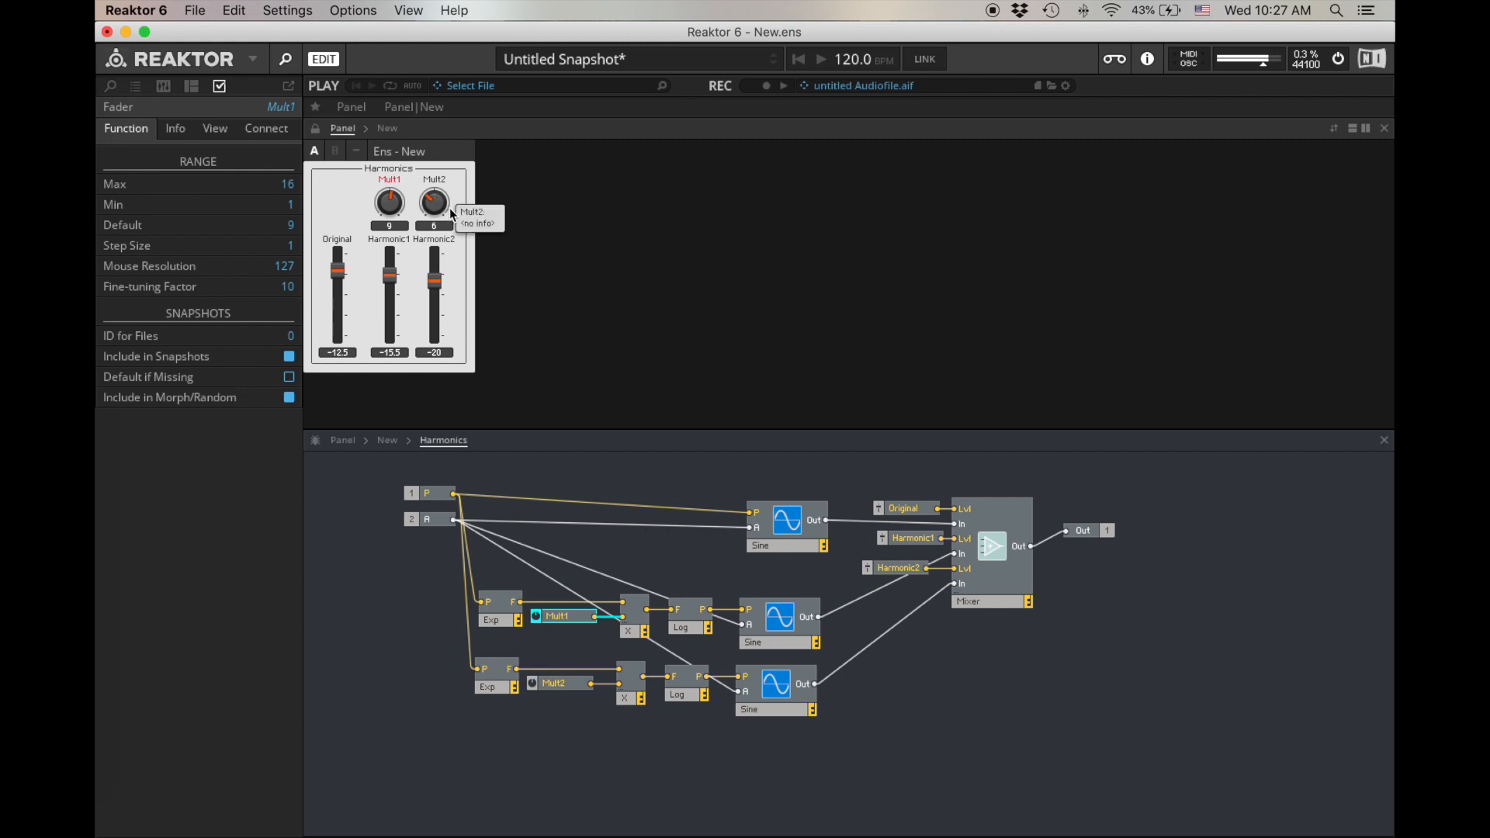
left_click(1055, 683)
- Align the Out terminal with the Mixer's output and line up the Original and Harmonic2 faders with Harmonic1
left_click(1089, 536)
left_click_drag(1091, 541, 1079, 557)
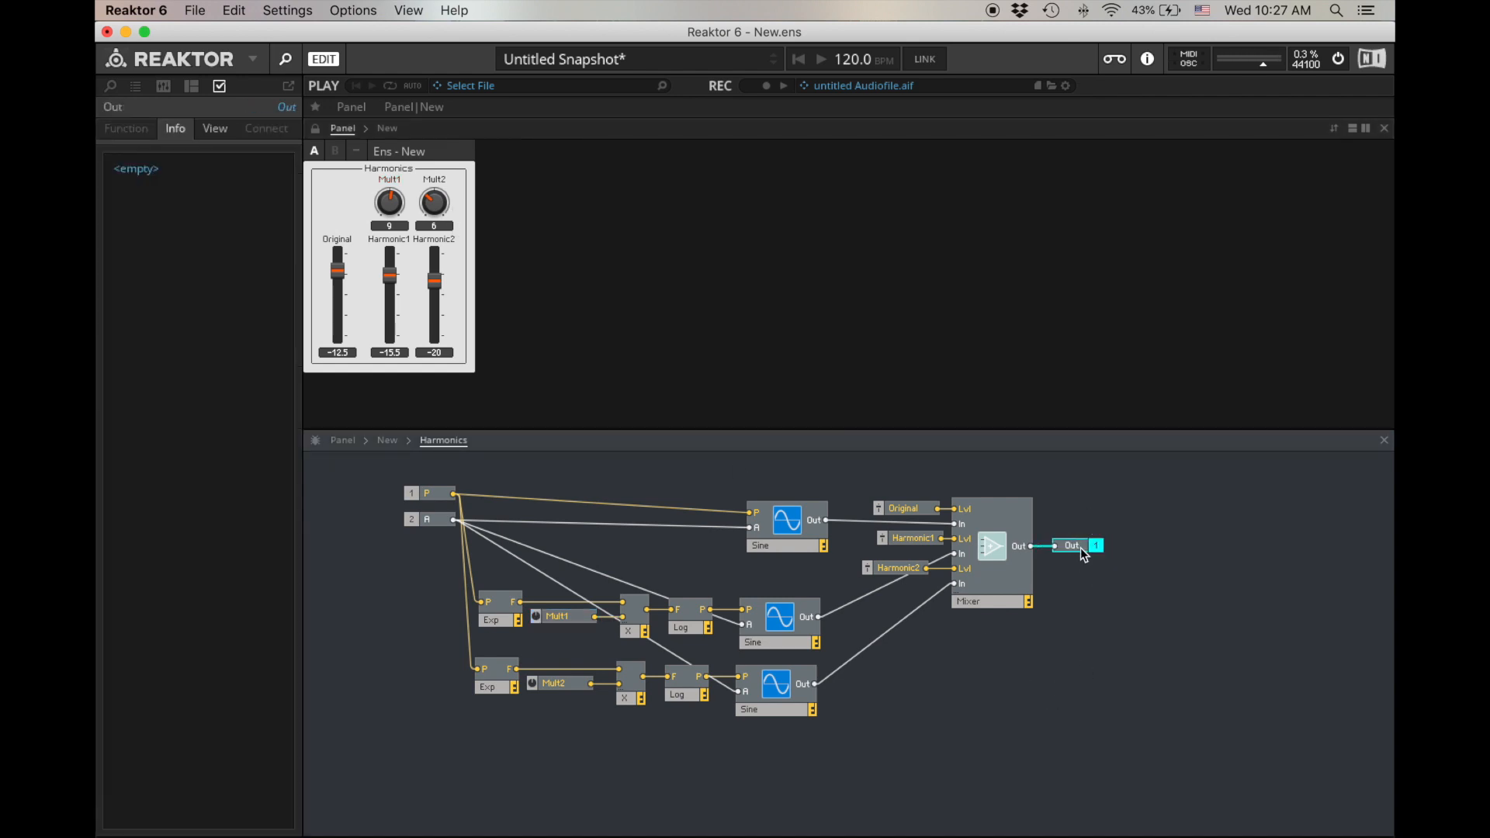
left_click(921, 570)
left_click_drag(923, 573, 929, 573)
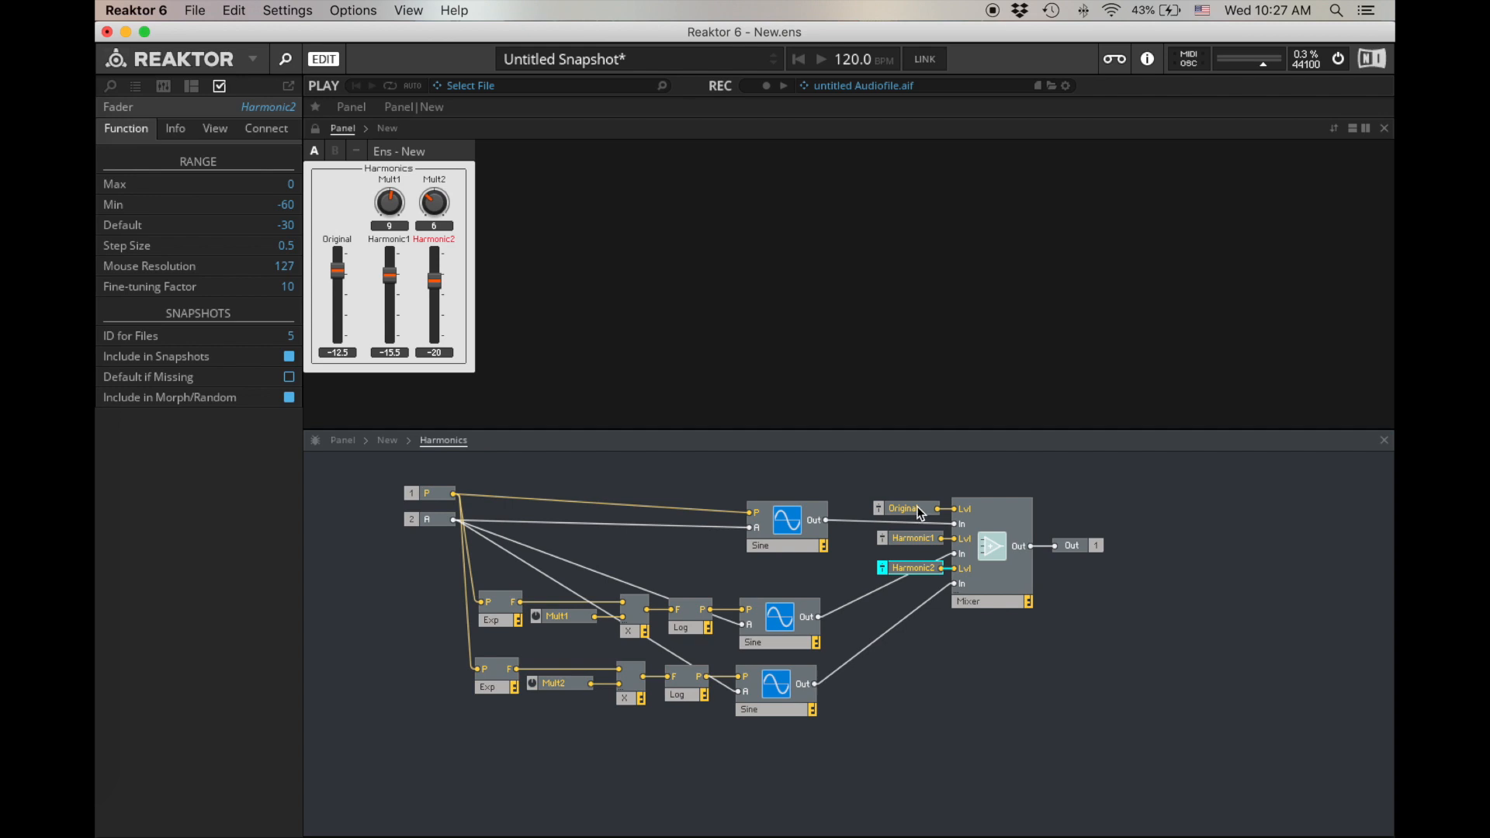
left_click_drag(913, 512, 918, 514)
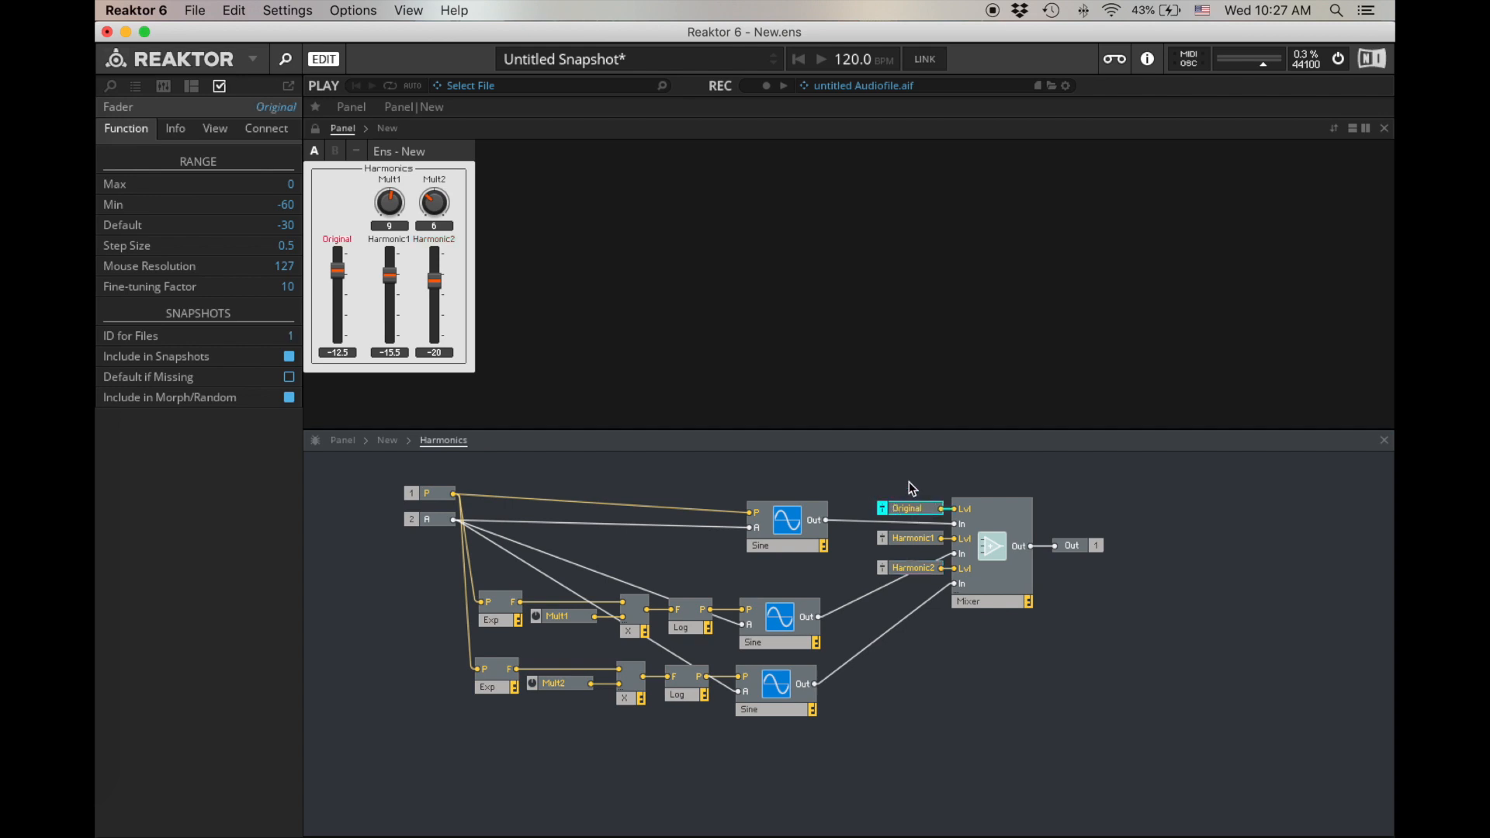
left_click(912, 488)
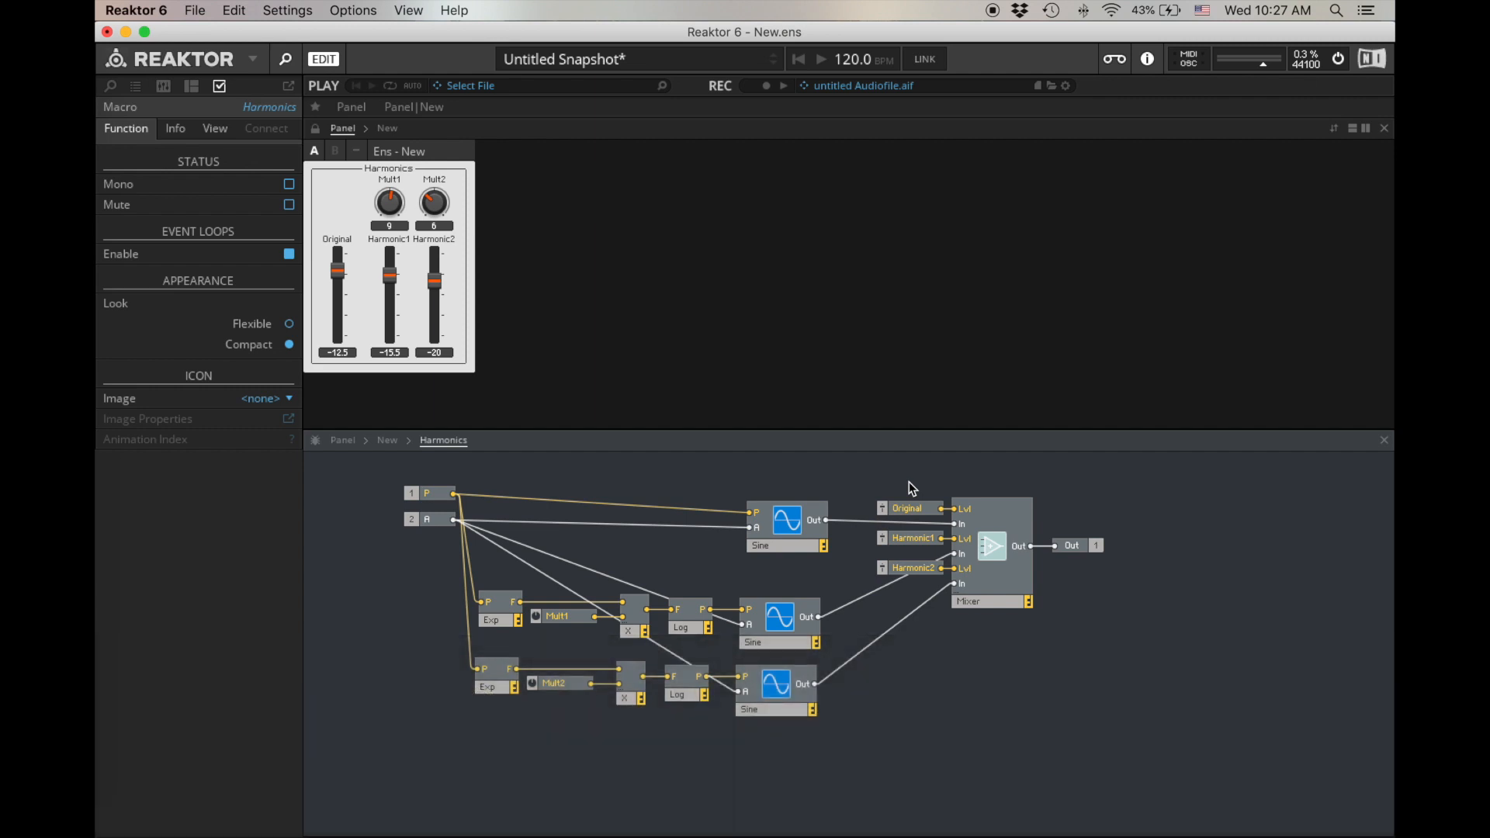
left_click_drag(823, 779, 784, 495)
left_click(736, 142)
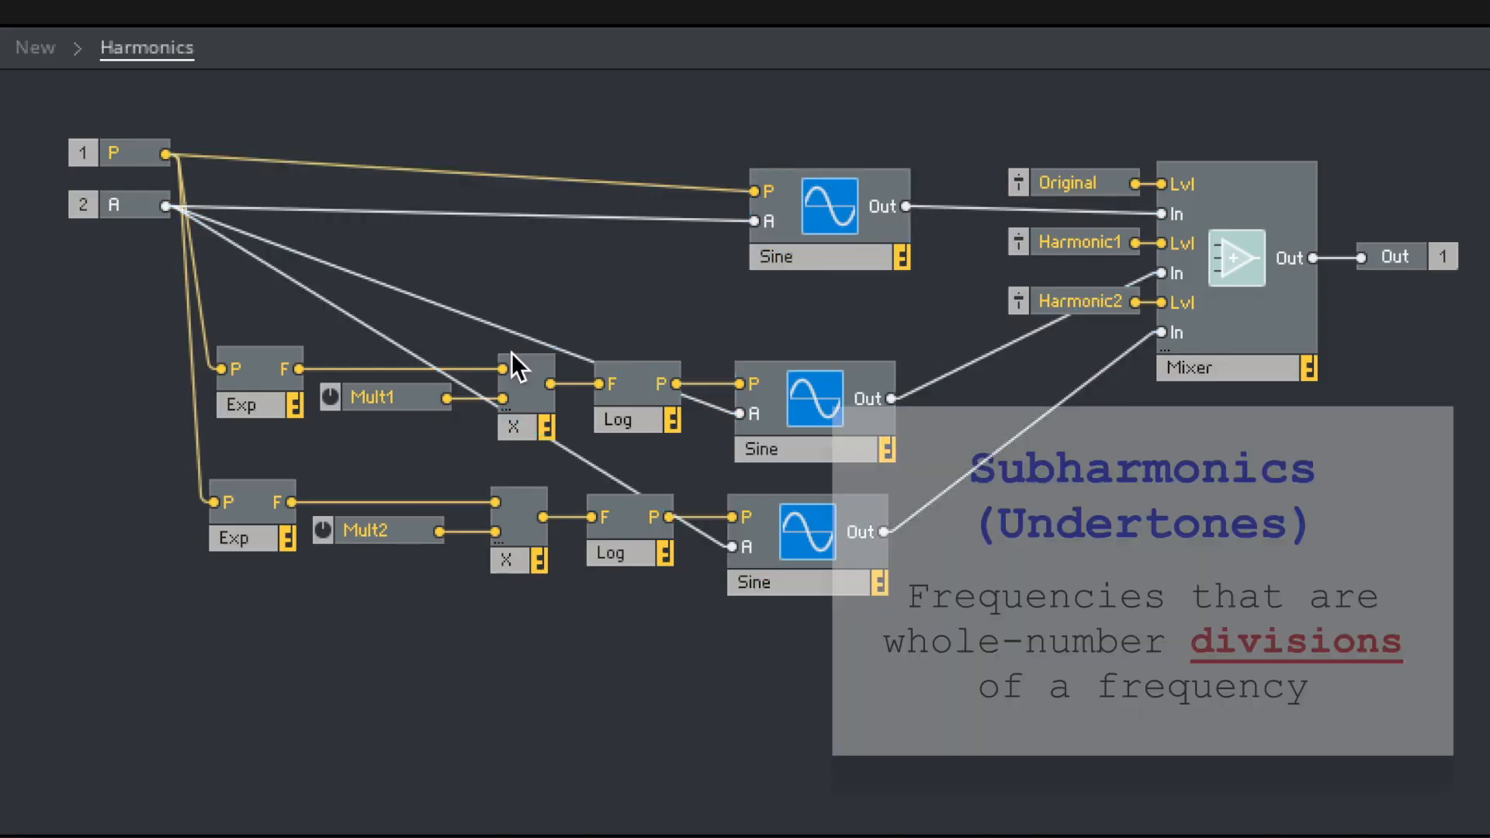
- Delete both multiplier modules and insert a Divide, x/y module in the gap they leave
left_click_drag(520, 590, 515, 419)
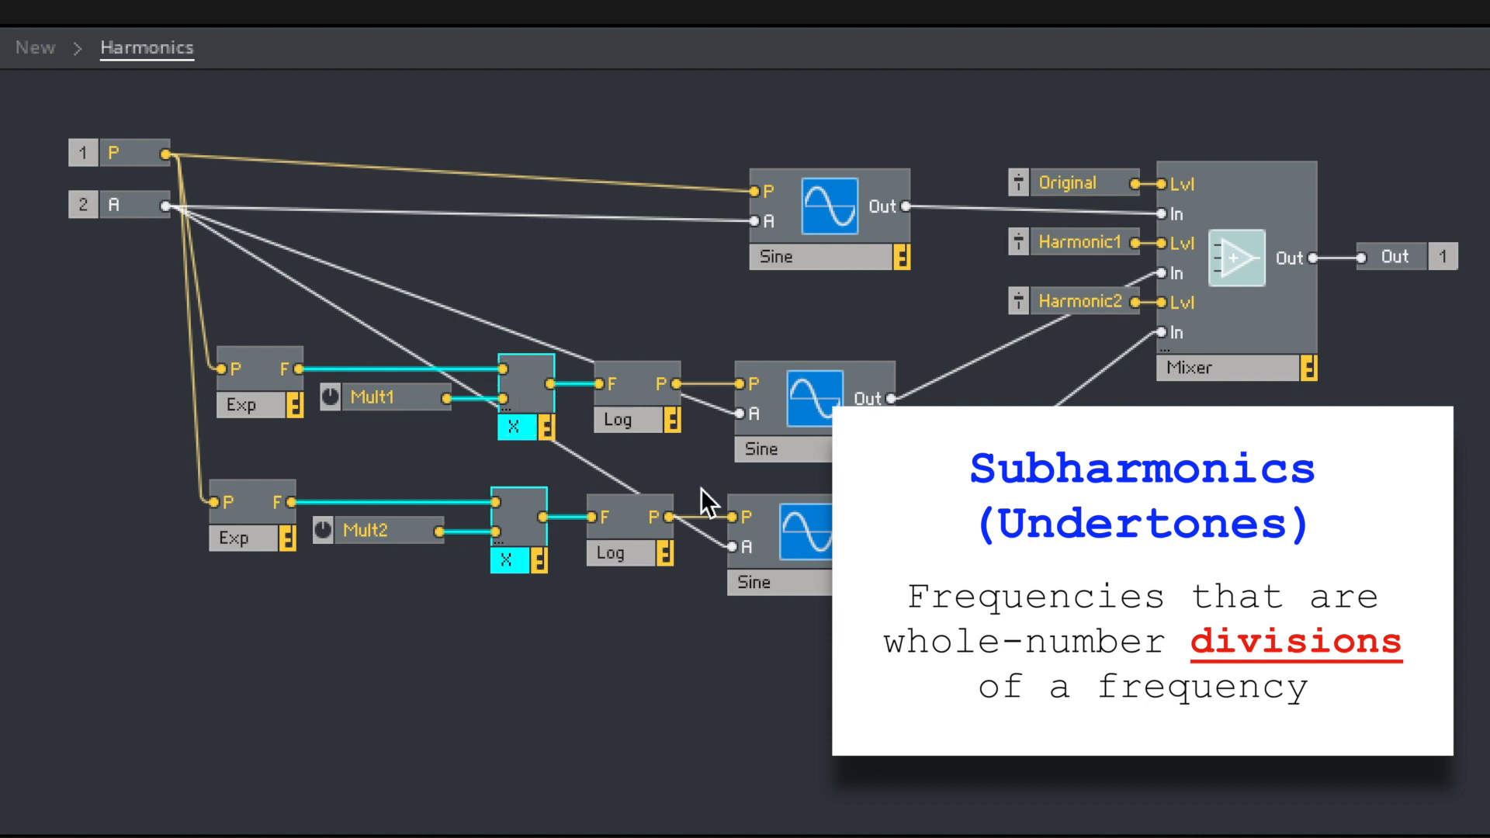
key("Delete")
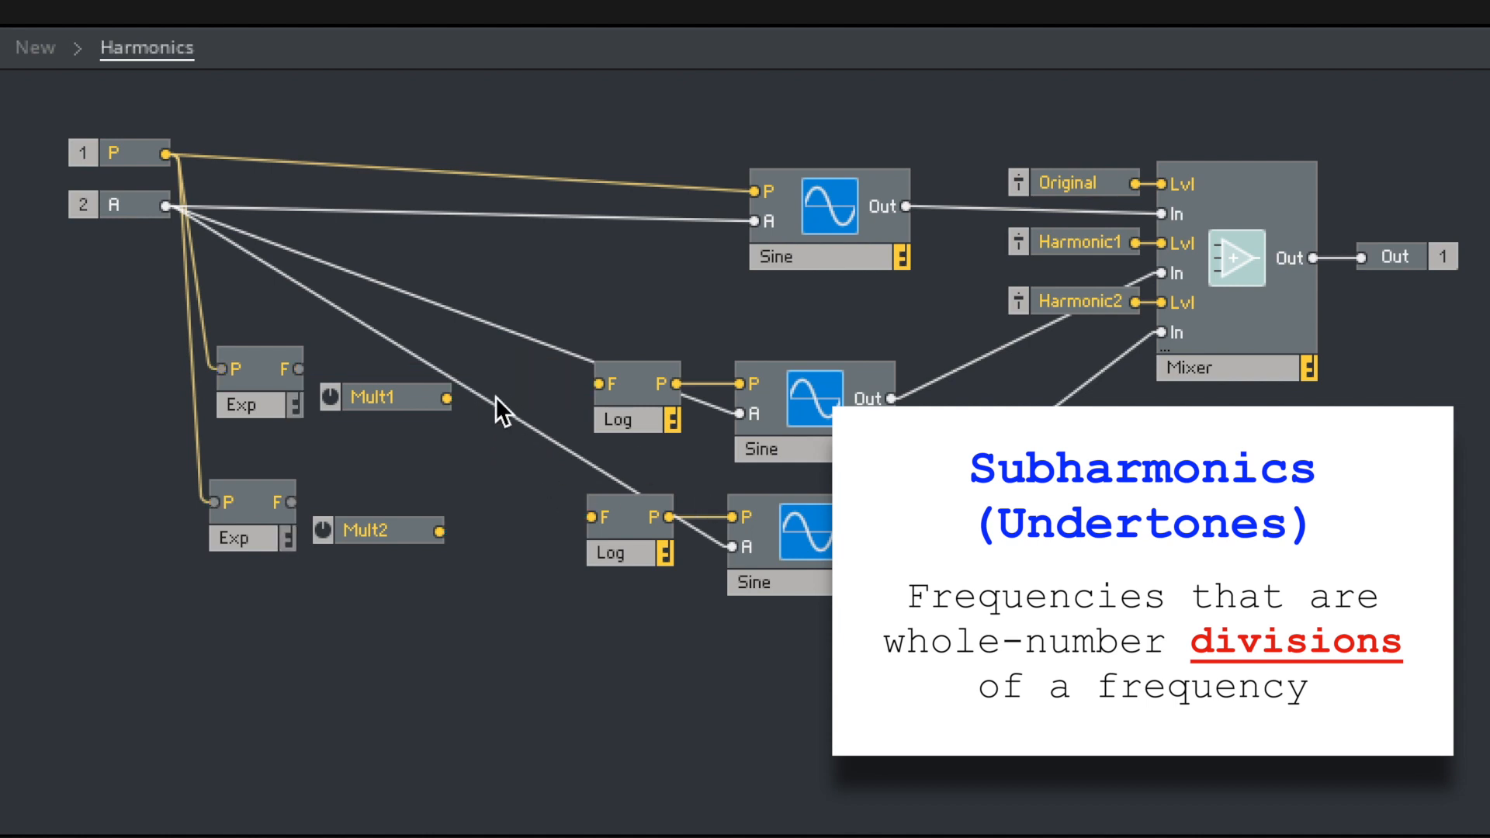
double_click(487, 426)
type("div")
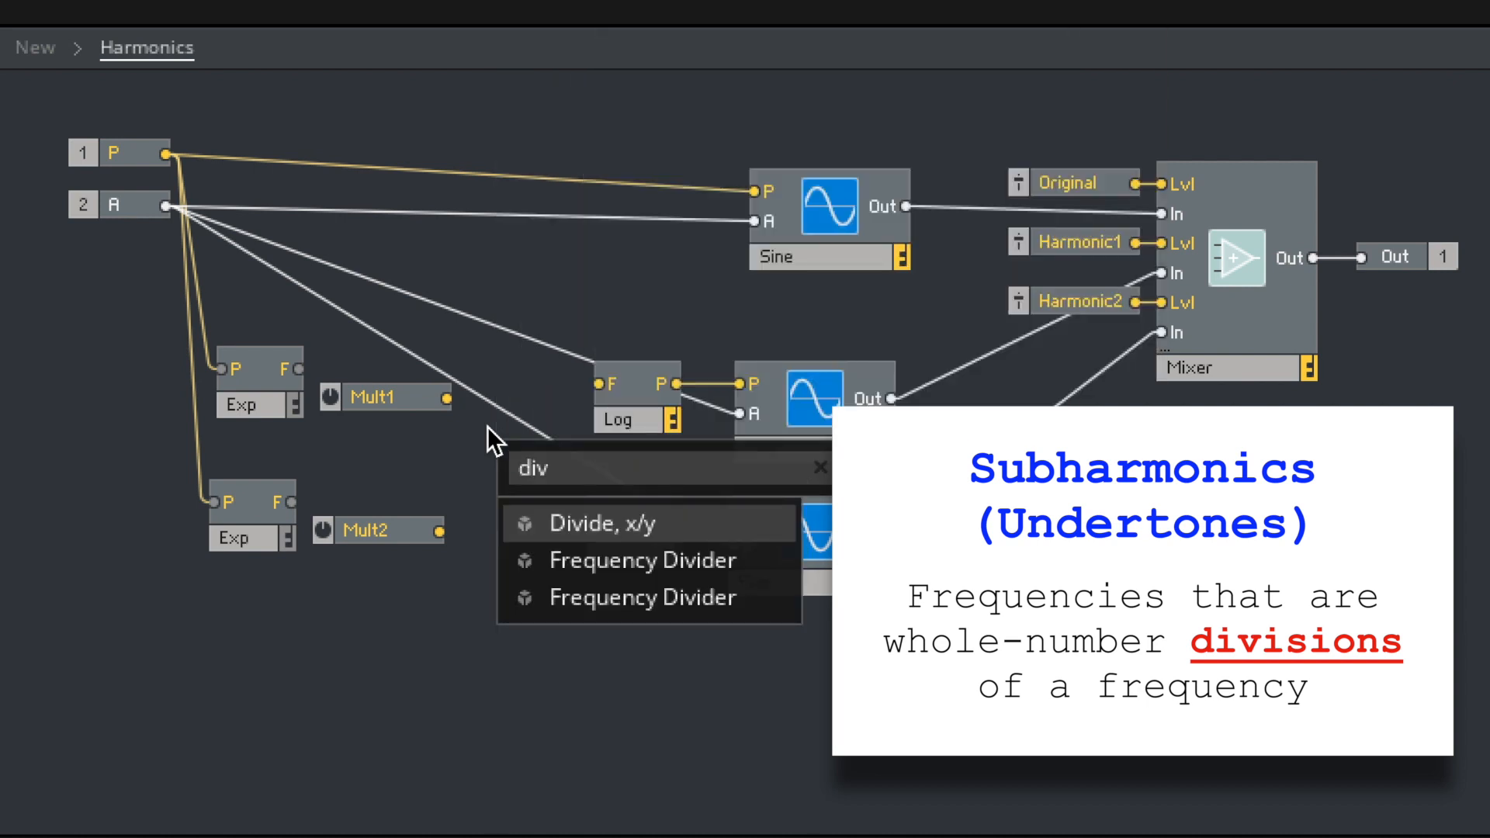
key("Return")
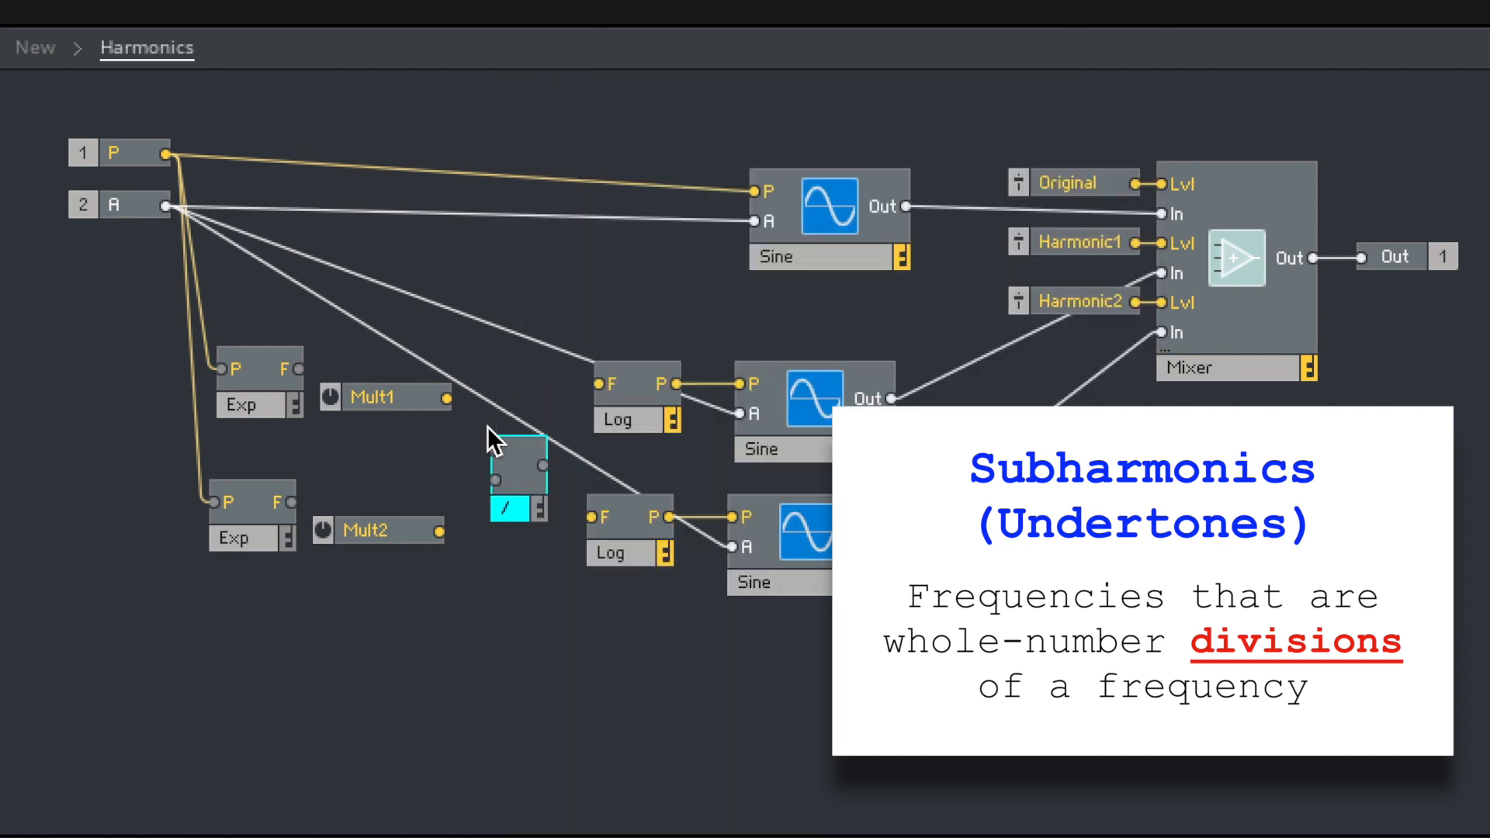
- Place the Divide module in the upper chain, wiring Exp and Mult1 into its inputs and its output into Log
left_click_drag(297, 365, 497, 450)
left_click_drag(519, 503, 524, 432)
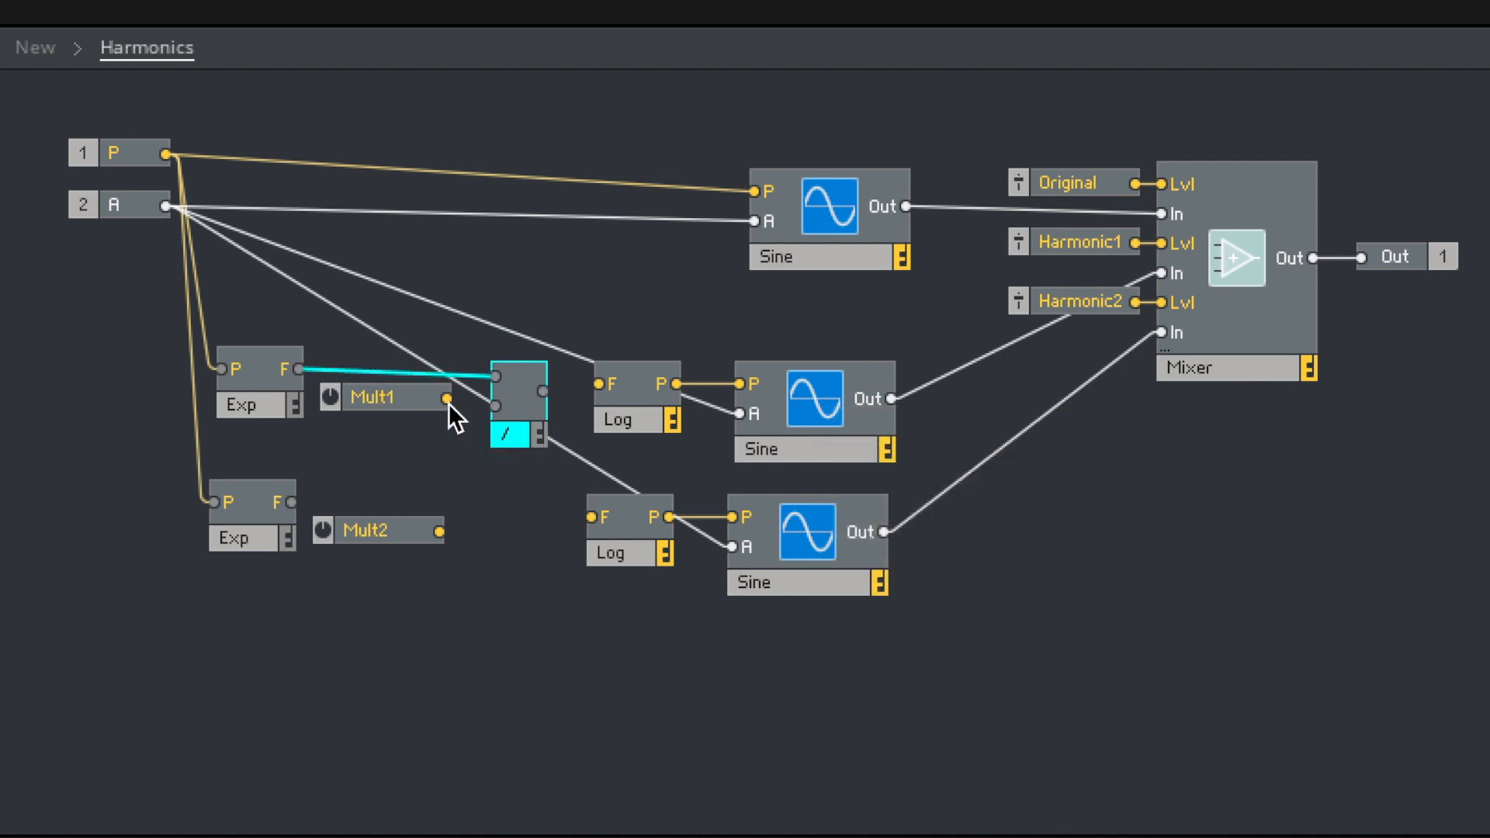
left_click_drag(546, 388, 619, 388)
left_click_drag(514, 428, 519, 425)
- Rename the Mult1 knob as Div1
double_click(382, 395)
type("Div1")
key("Return")
- Duplicate the Divide module into the lower chain with Exp, Mult2 and Log wired to it, and rename the Mult2 knob as Div2
left_click_drag(519, 427, 513, 569)
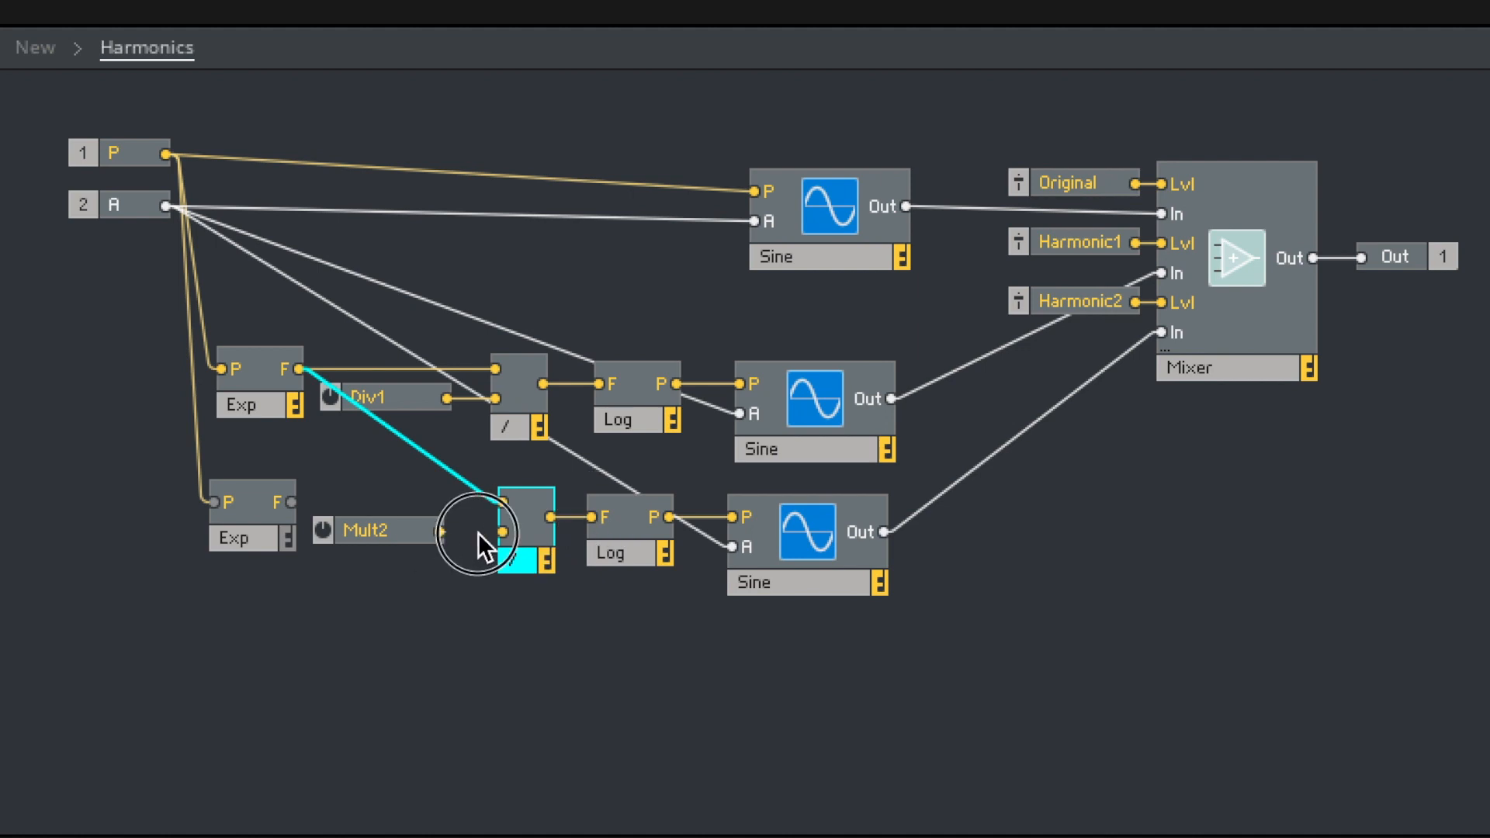
left_click_drag(292, 502, 515, 510)
double_click(365, 524)
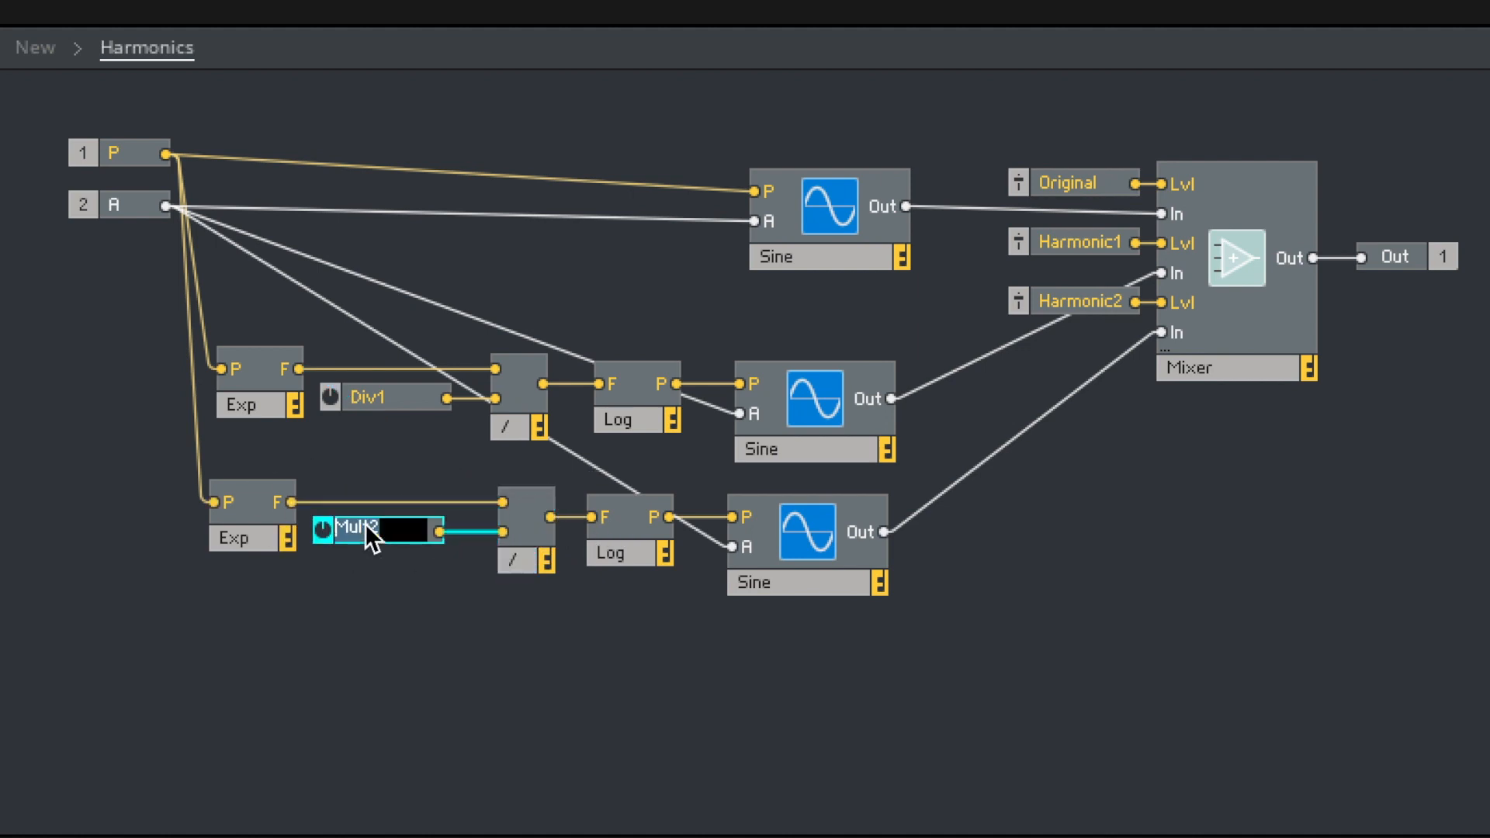
type("Div2")
key("Return")
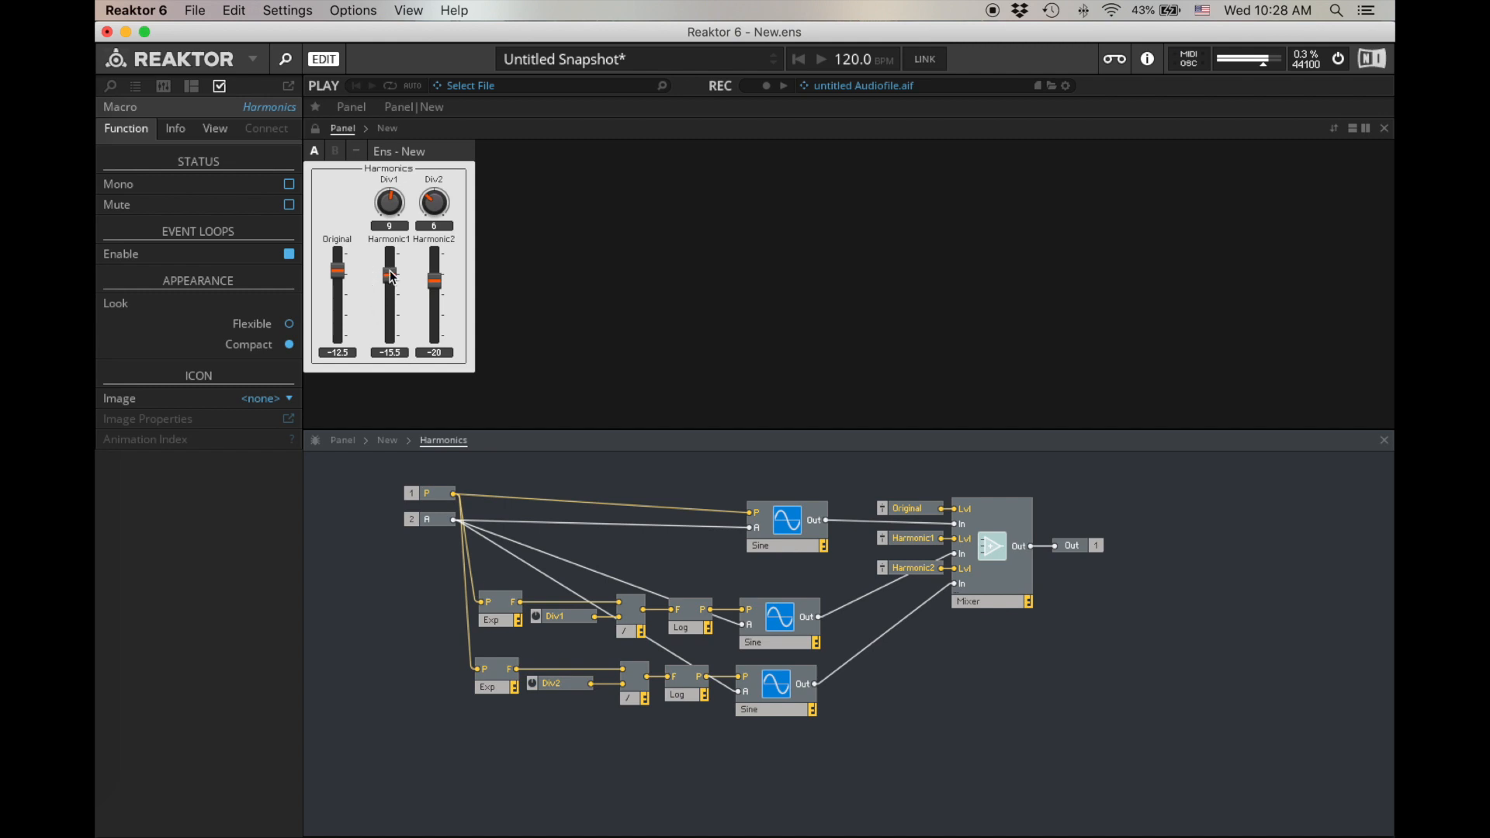
- Raise the Harmonic1 fader to -11.5 and turn the Div2 knob down to 5 and on to 3
left_click_drag(390, 270, 390, 263)
mouse_move(439, 206)
left_mouse_down()
mouse_move(439, 139)
mouse_move(441, 224)
left_mouse_up()
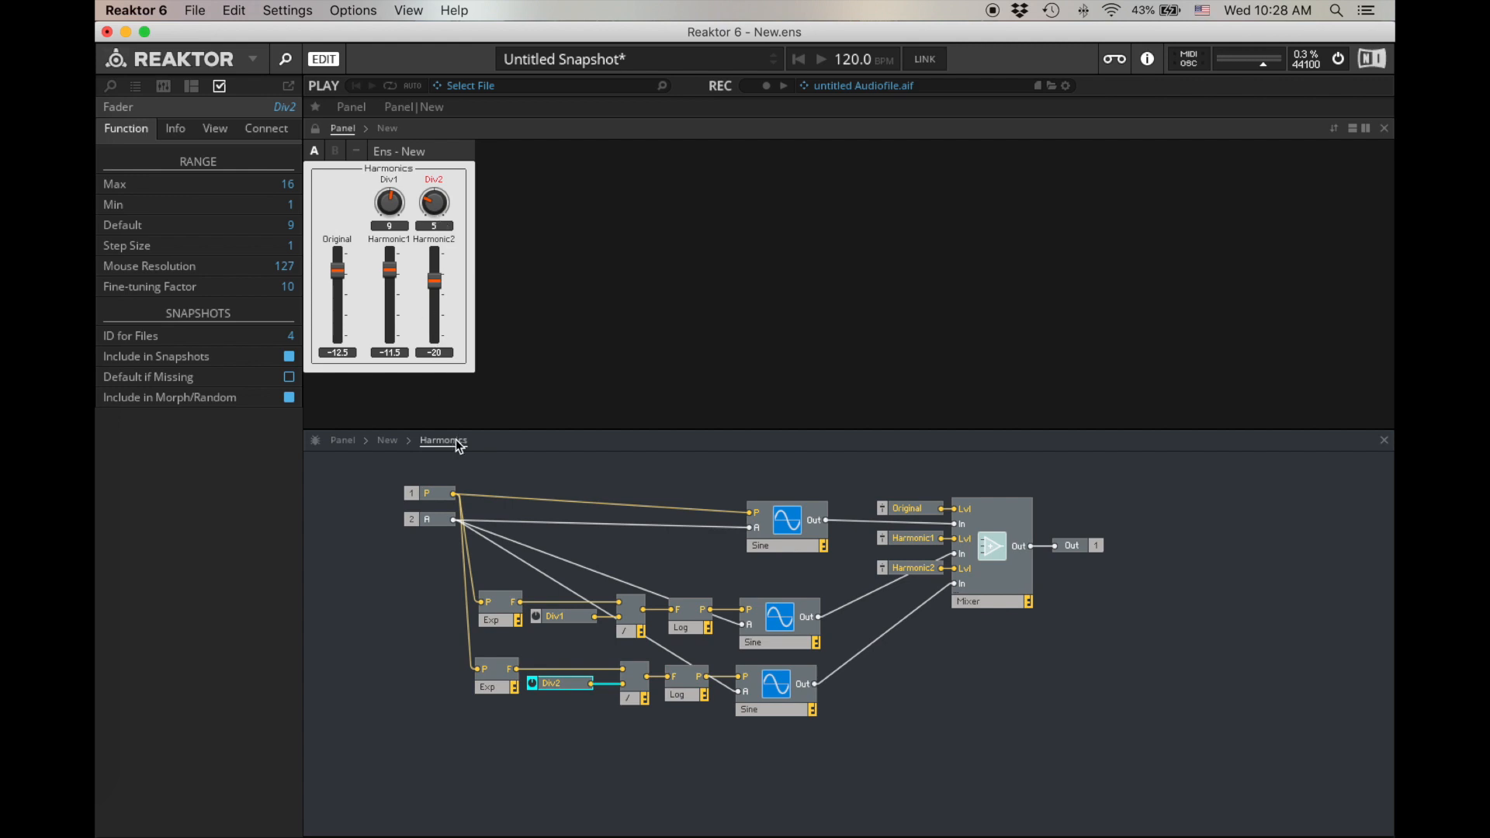
left_click(514, 470)
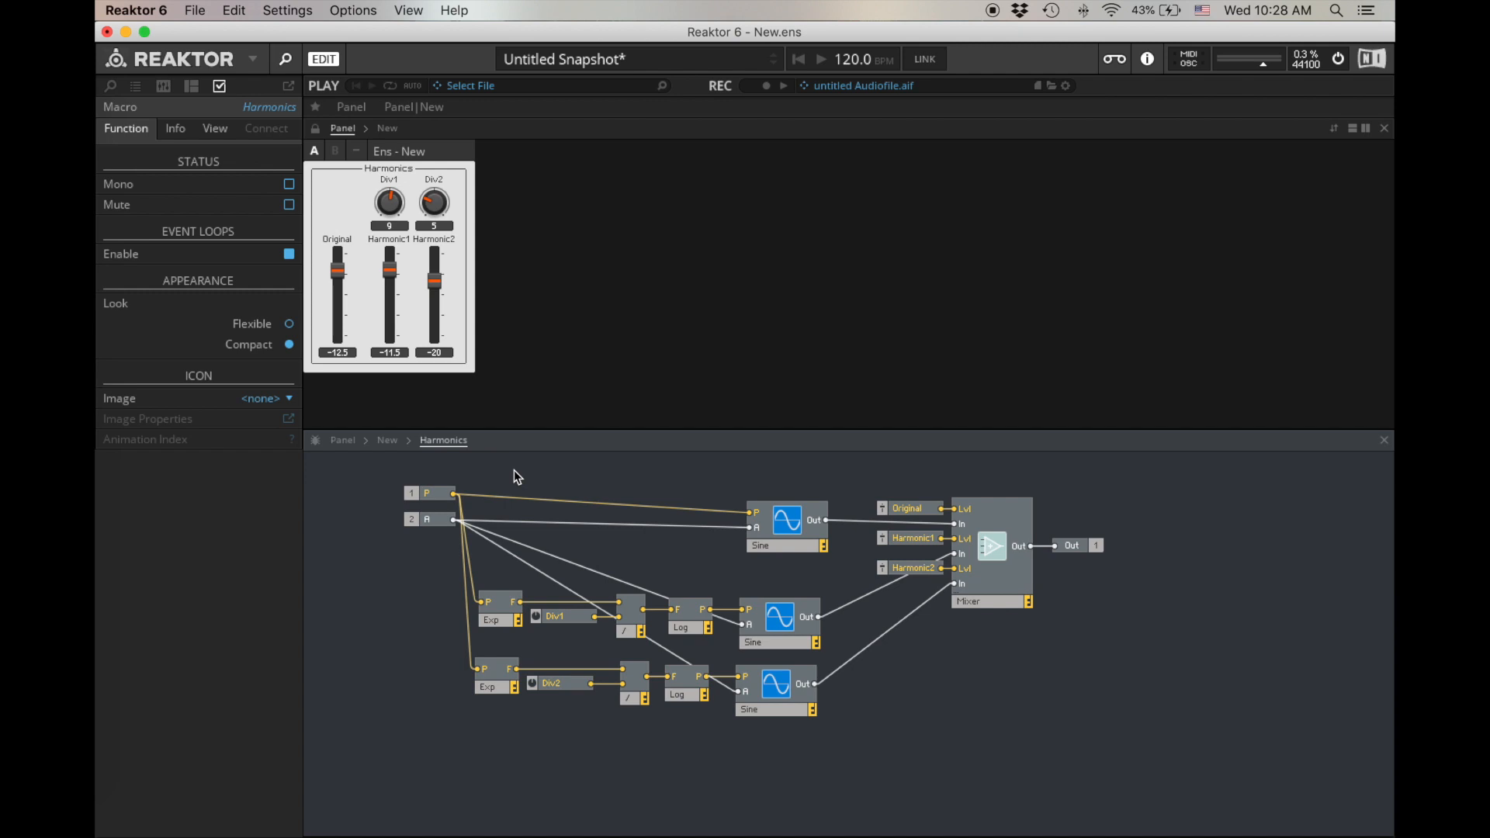
mouse_move(421, 198)
left_mouse_down()
mouse_move(426, 90)
mouse_move(417, 201)
left_mouse_up()
left_click(497, 455)
- Move the P input terminal away from the other modules and insert an Add module beside it
left_click_drag(440, 497, 343, 482)
left_click(426, 467)
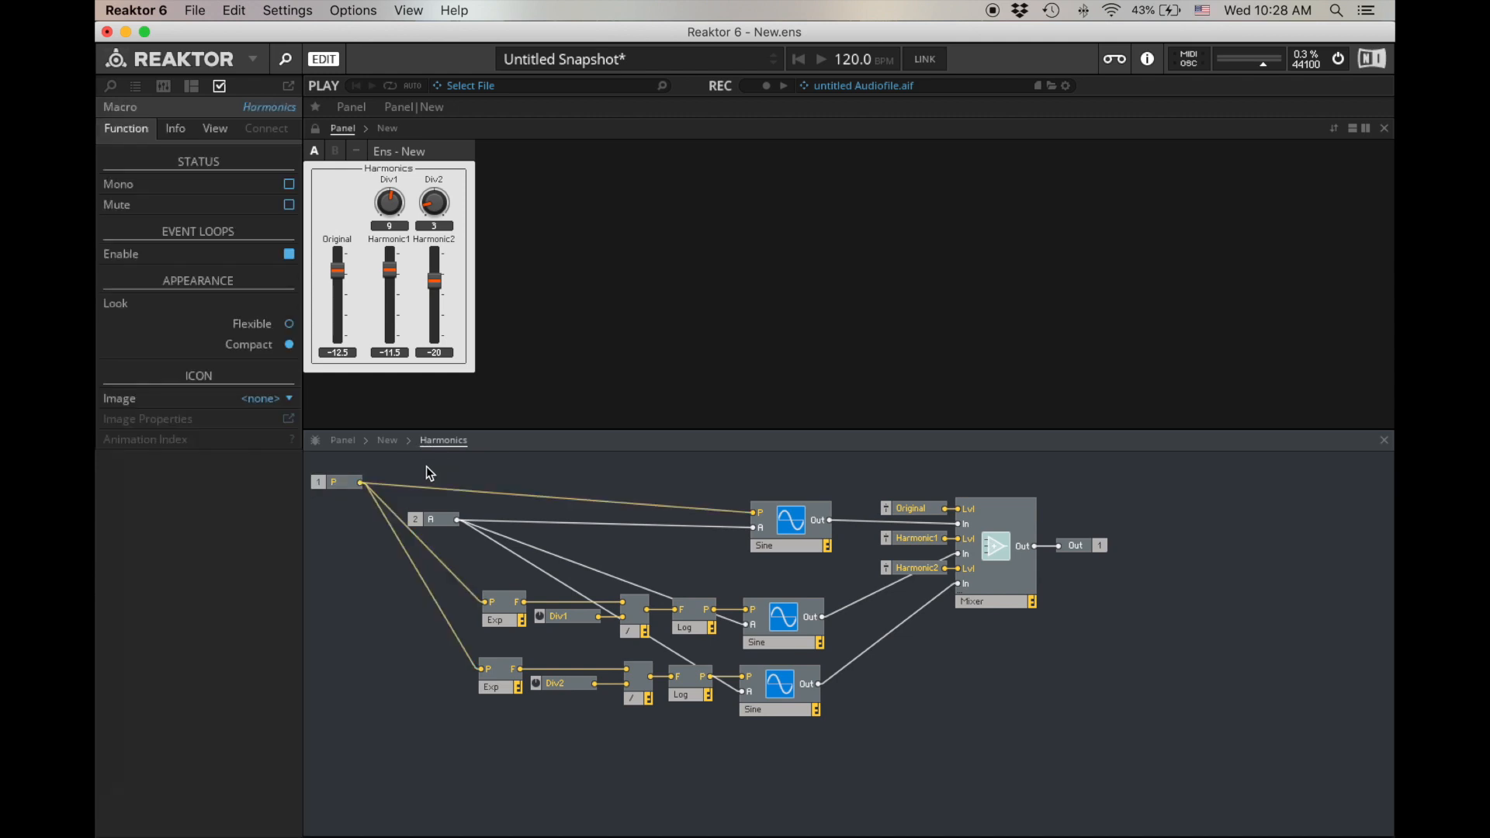
double_click(426, 467)
type("add")
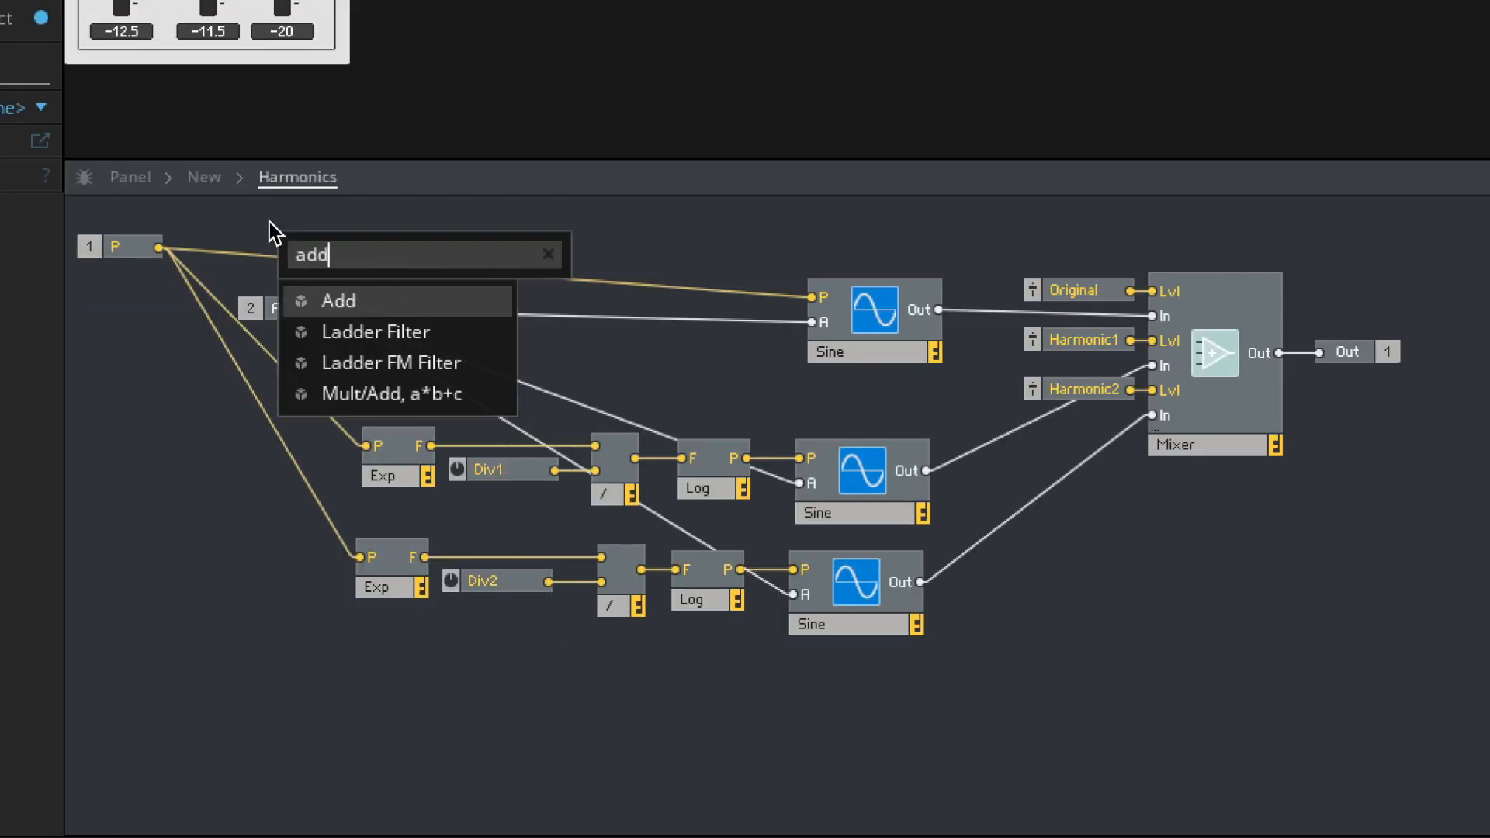
key("Return")
- Route P through the Add module into the original Sine's pitch input and both Exp modules, placing Add close to P
left_click_drag(258, 248, 821, 292)
left_click_drag(318, 255, 367, 439)
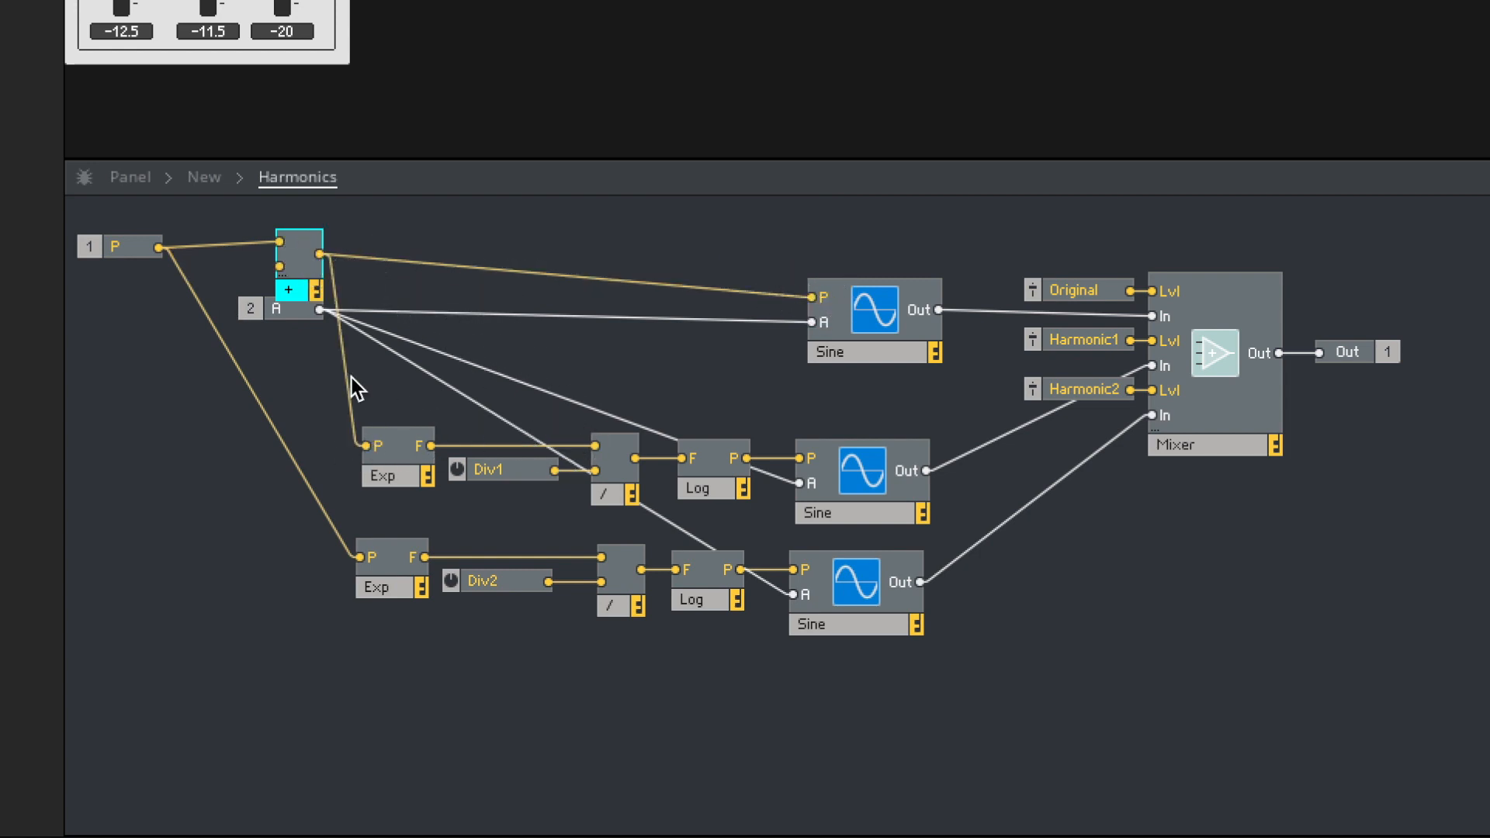
left_click_drag(408, 506, 384, 561)
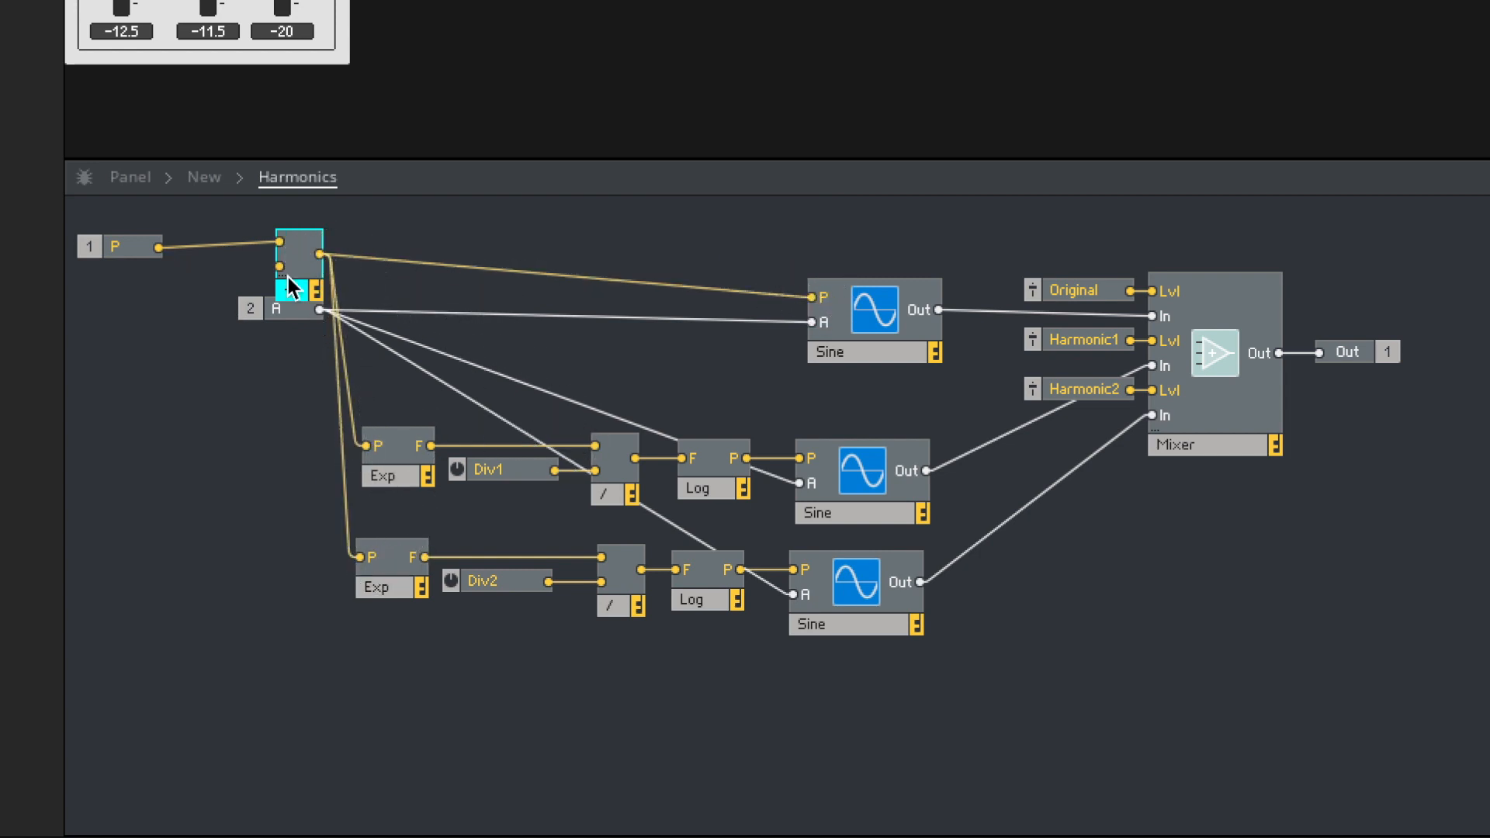
left_click_drag(295, 291, 205, 296)
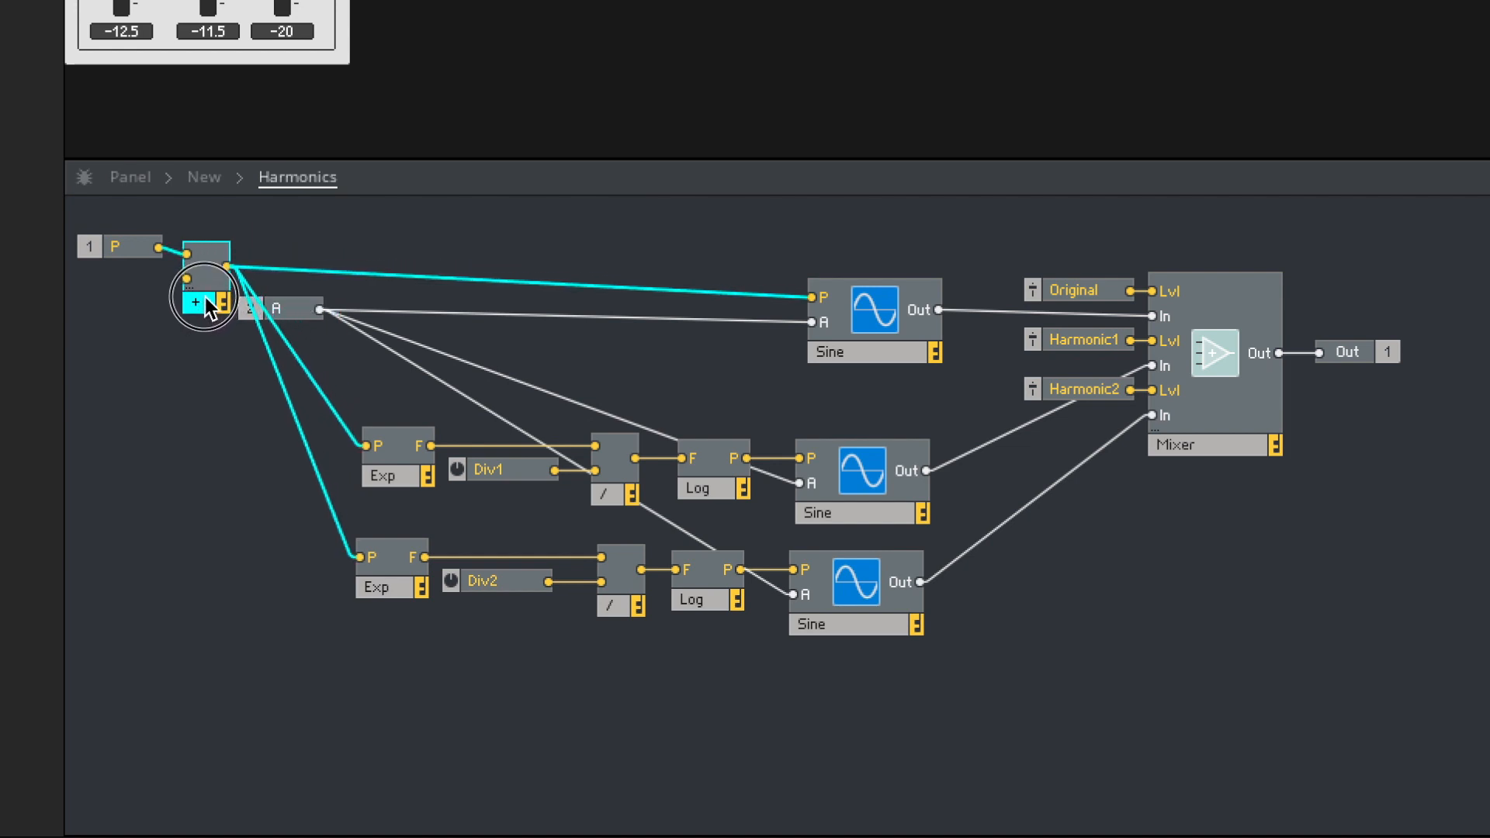
- Create a control for the Add module's second input
right_click(191, 274)
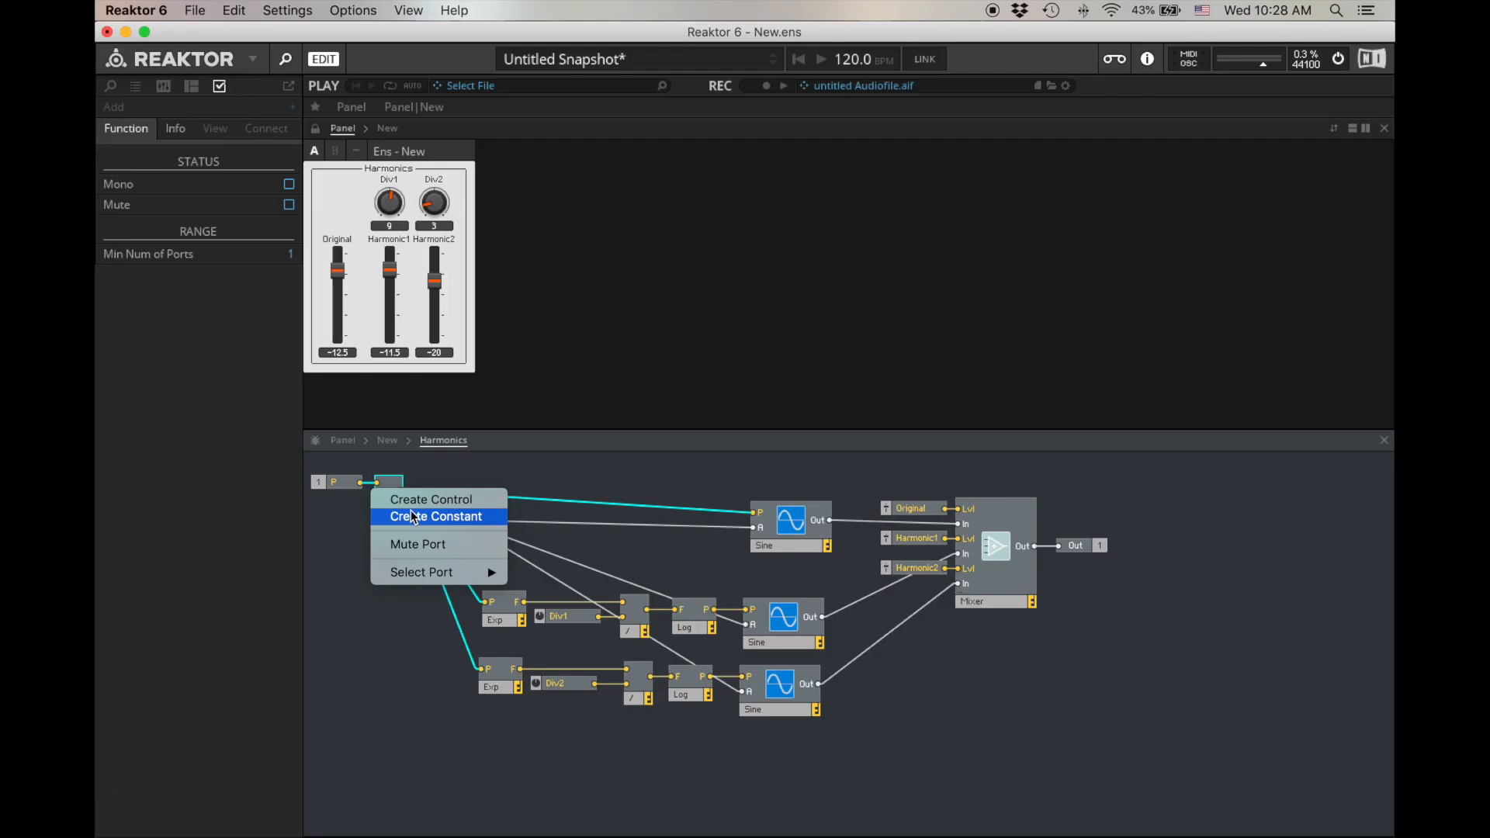
left_click(204, 278)
left_click(363, 513)
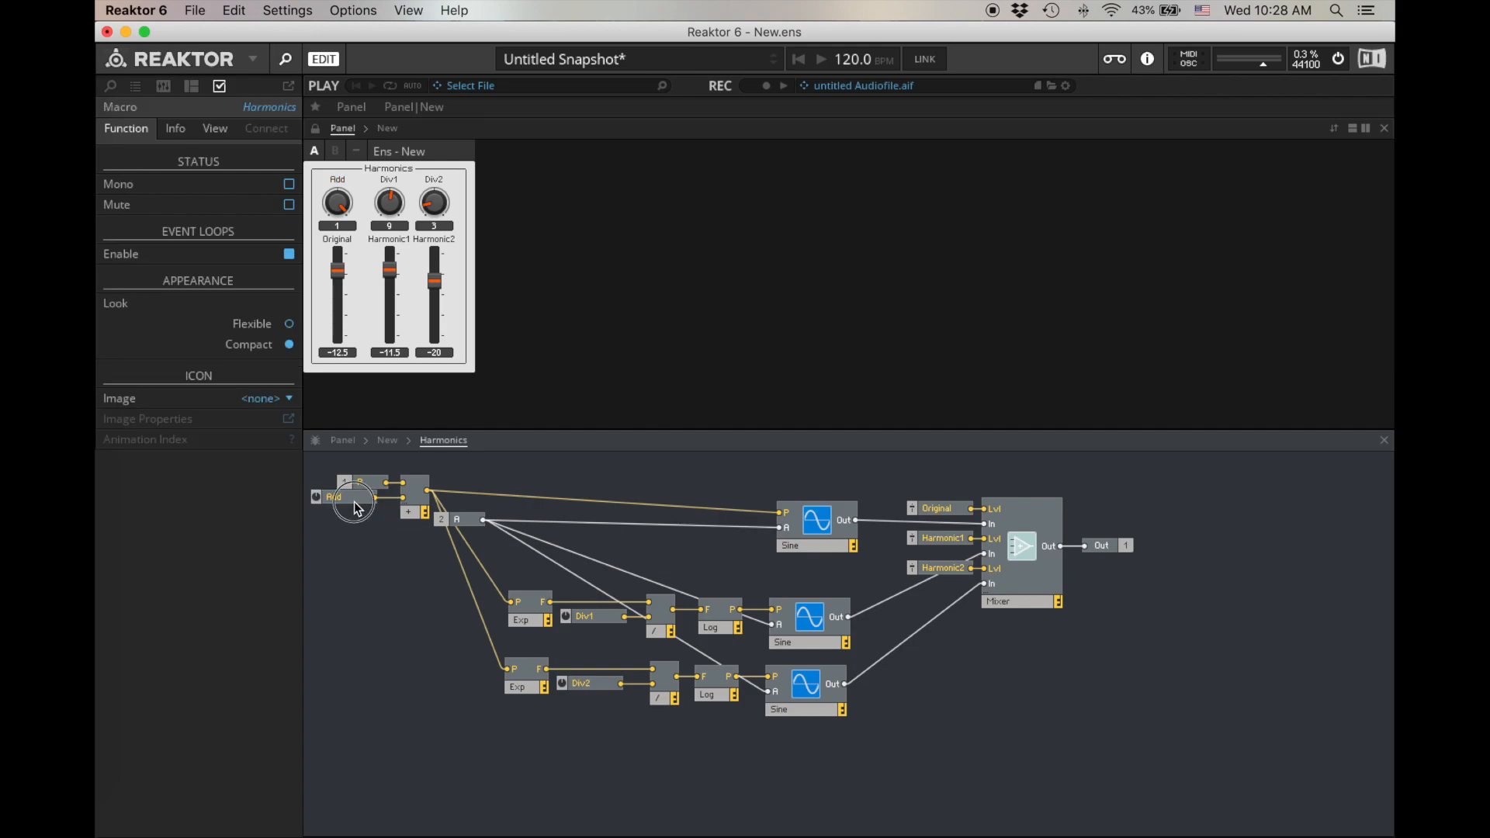
- Set the Add control's range to a minimum of 0 and a maximum of 36, with a step size of 12
double_click(354, 501)
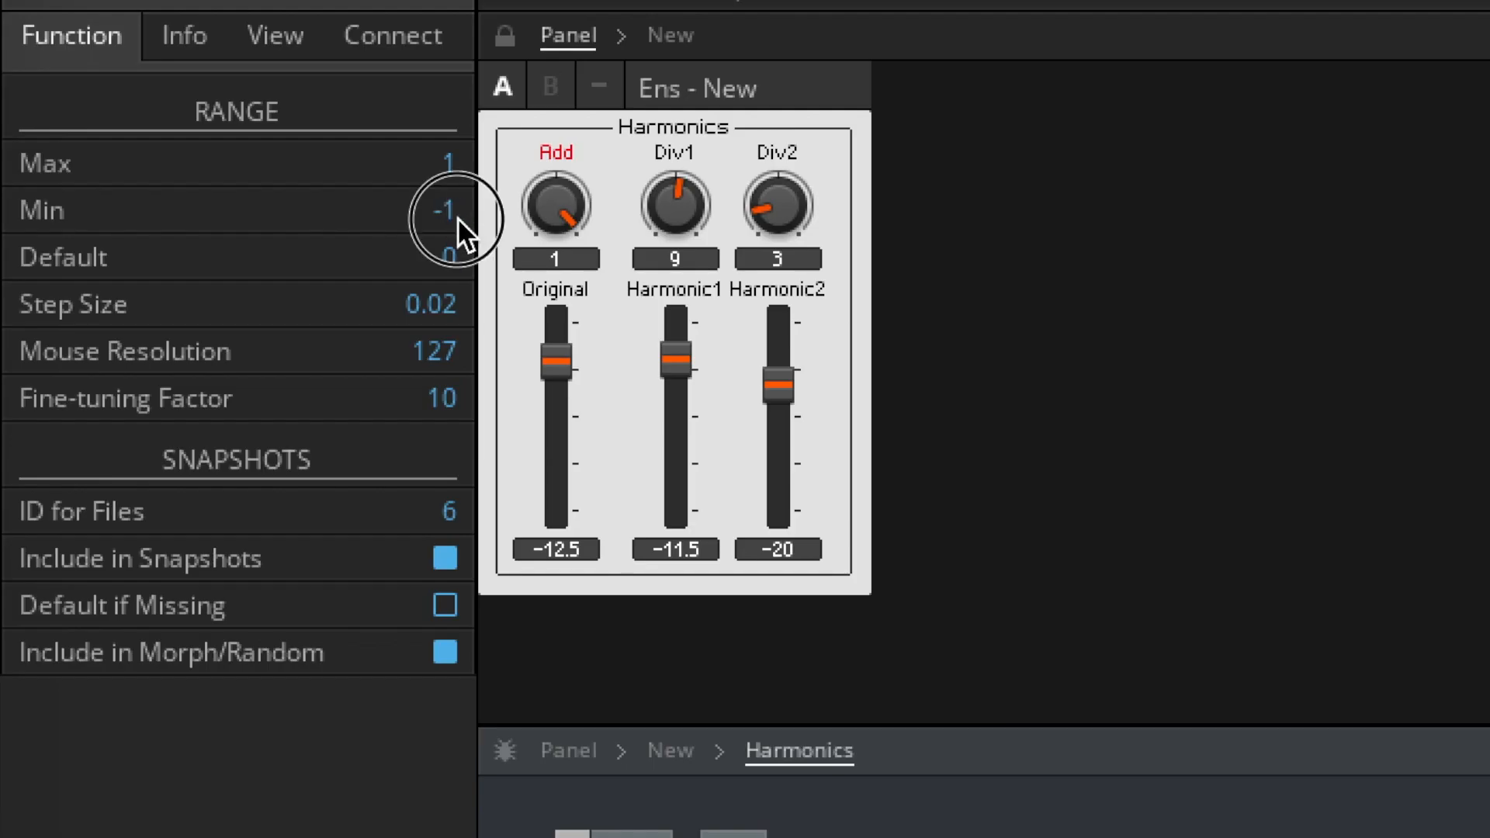
double_click(290, 206)
type("0")
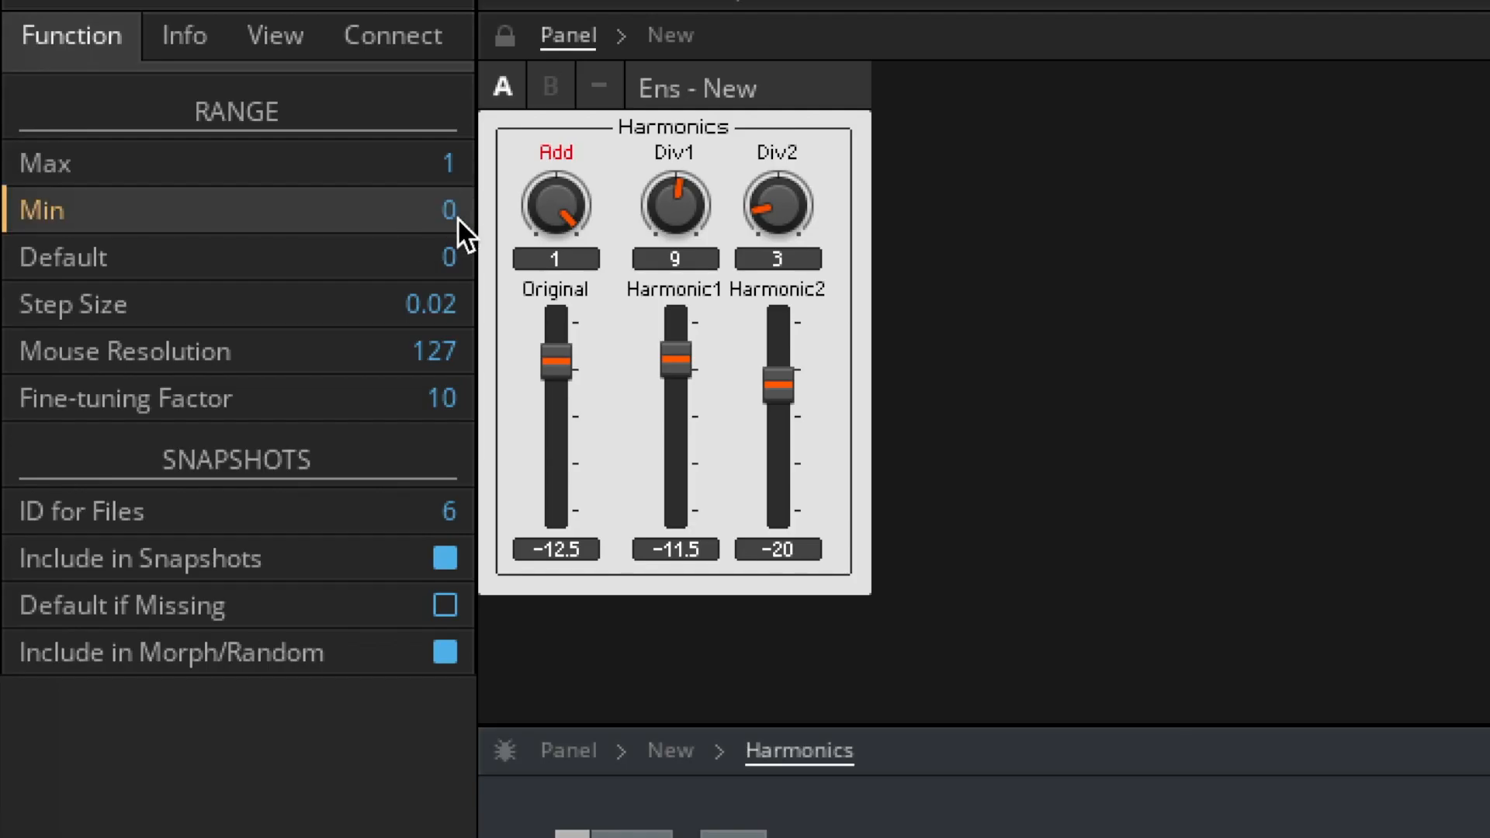
double_click(445, 161)
type("36")
key("Return")
double_click(413, 295)
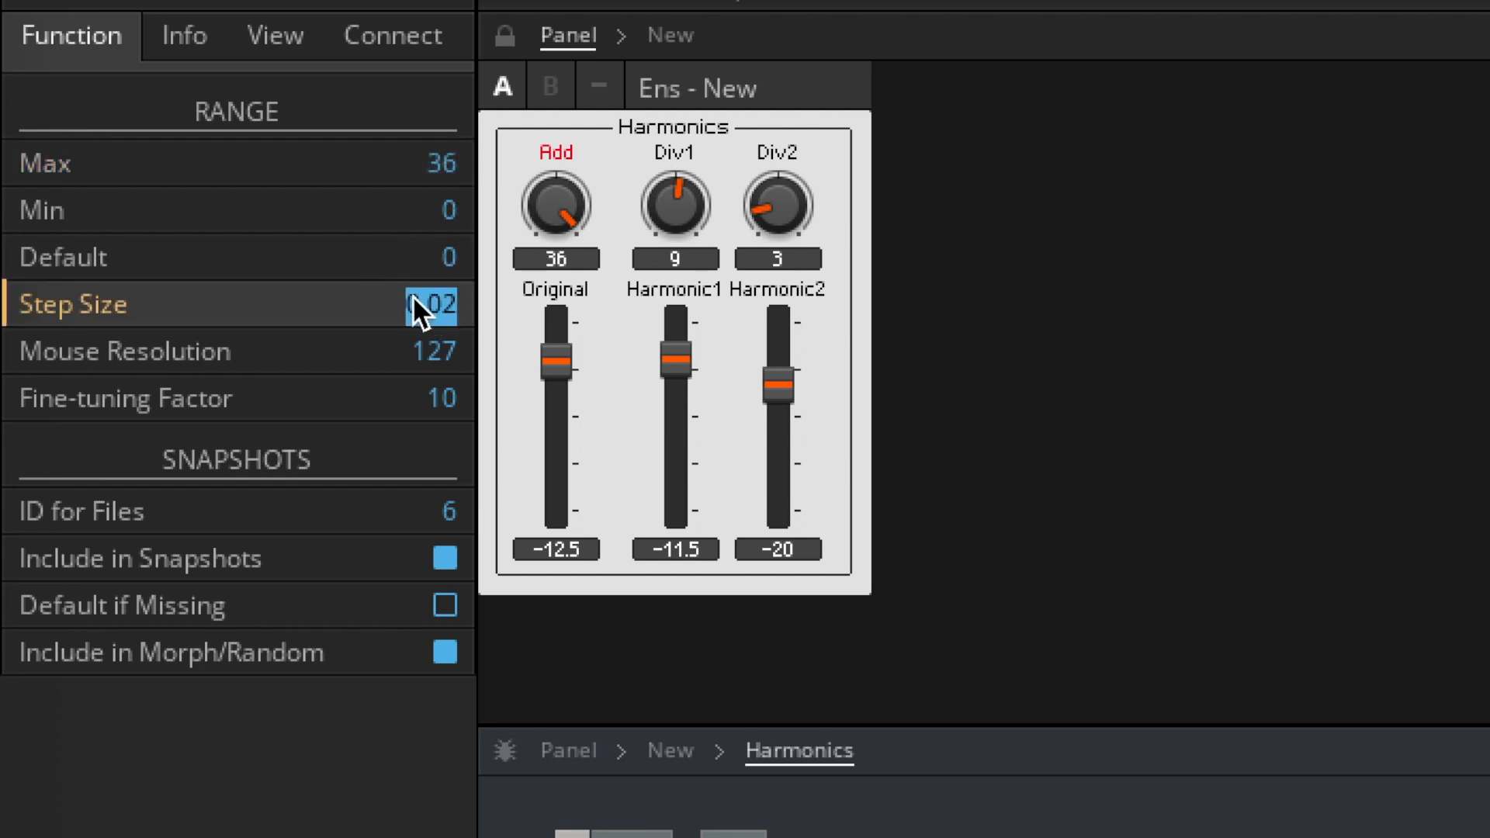
type("12")
left_click_drag(554, 211, 627, 161)
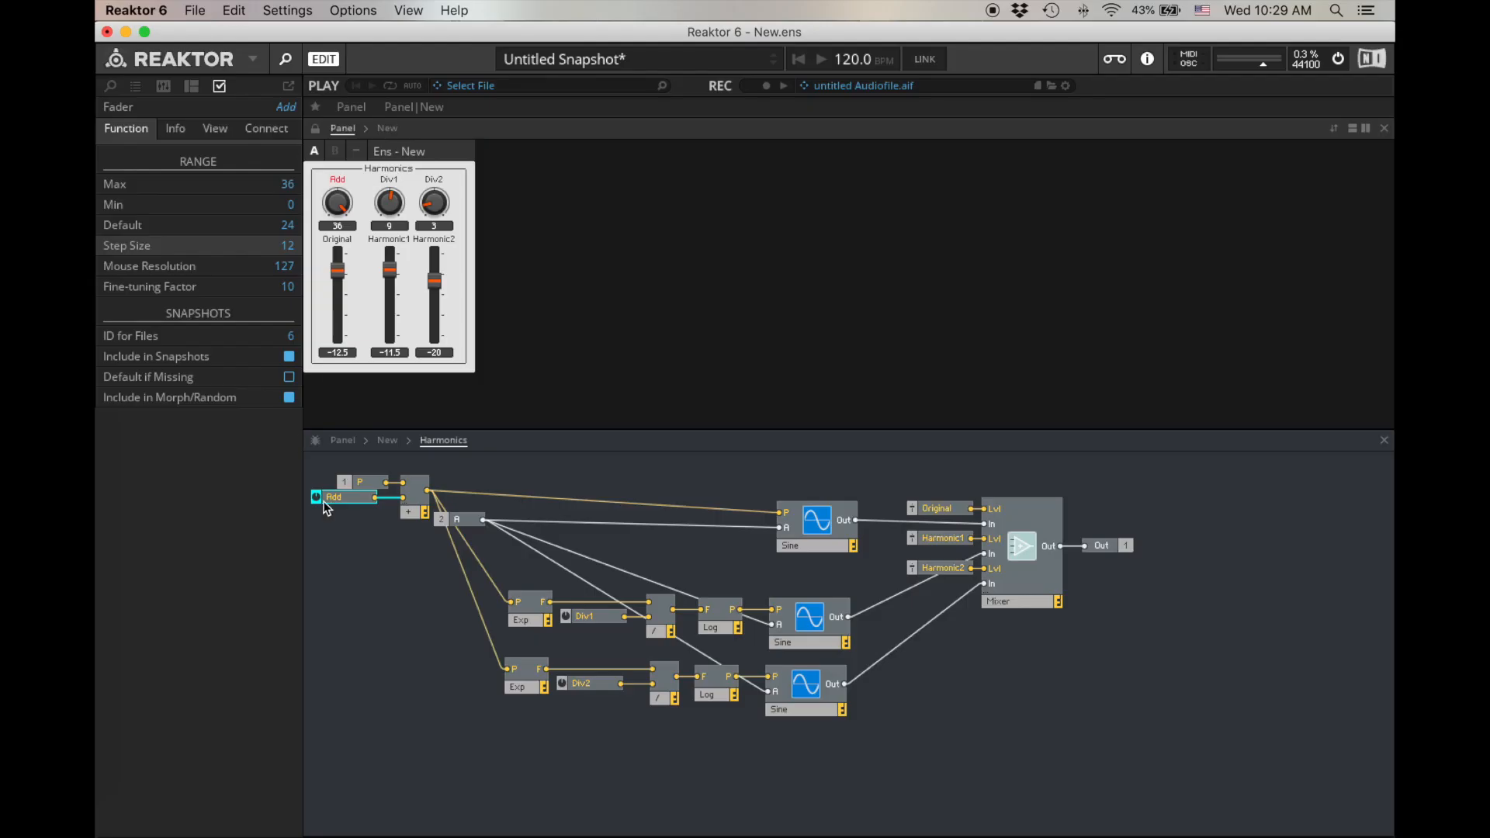
- Rename the Add control to Transpose and place it neatly against the Add module, beneath the P terminal
double_click(339, 497)
type("Tra")
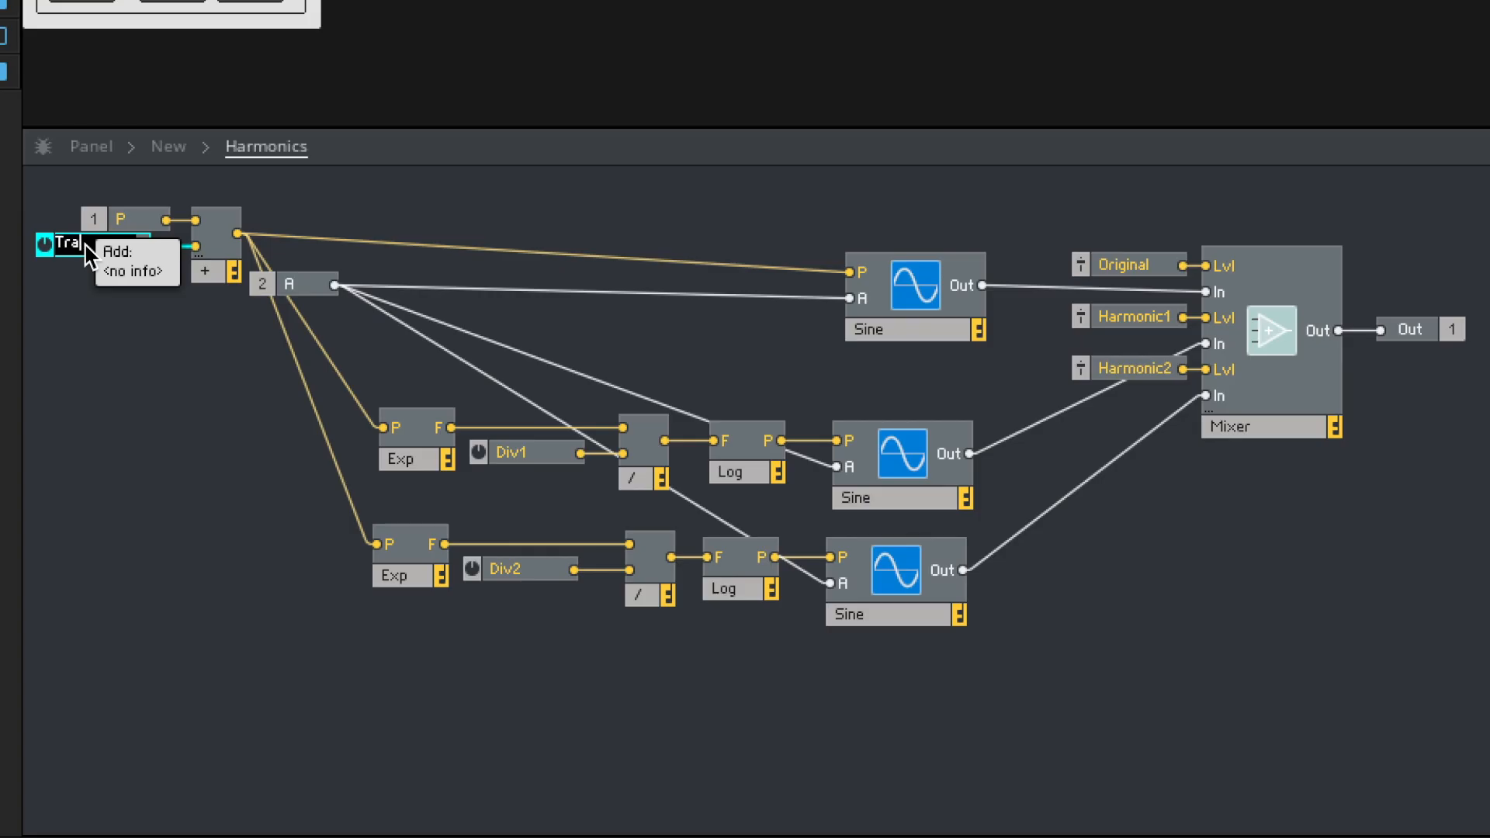
type("nsposer")
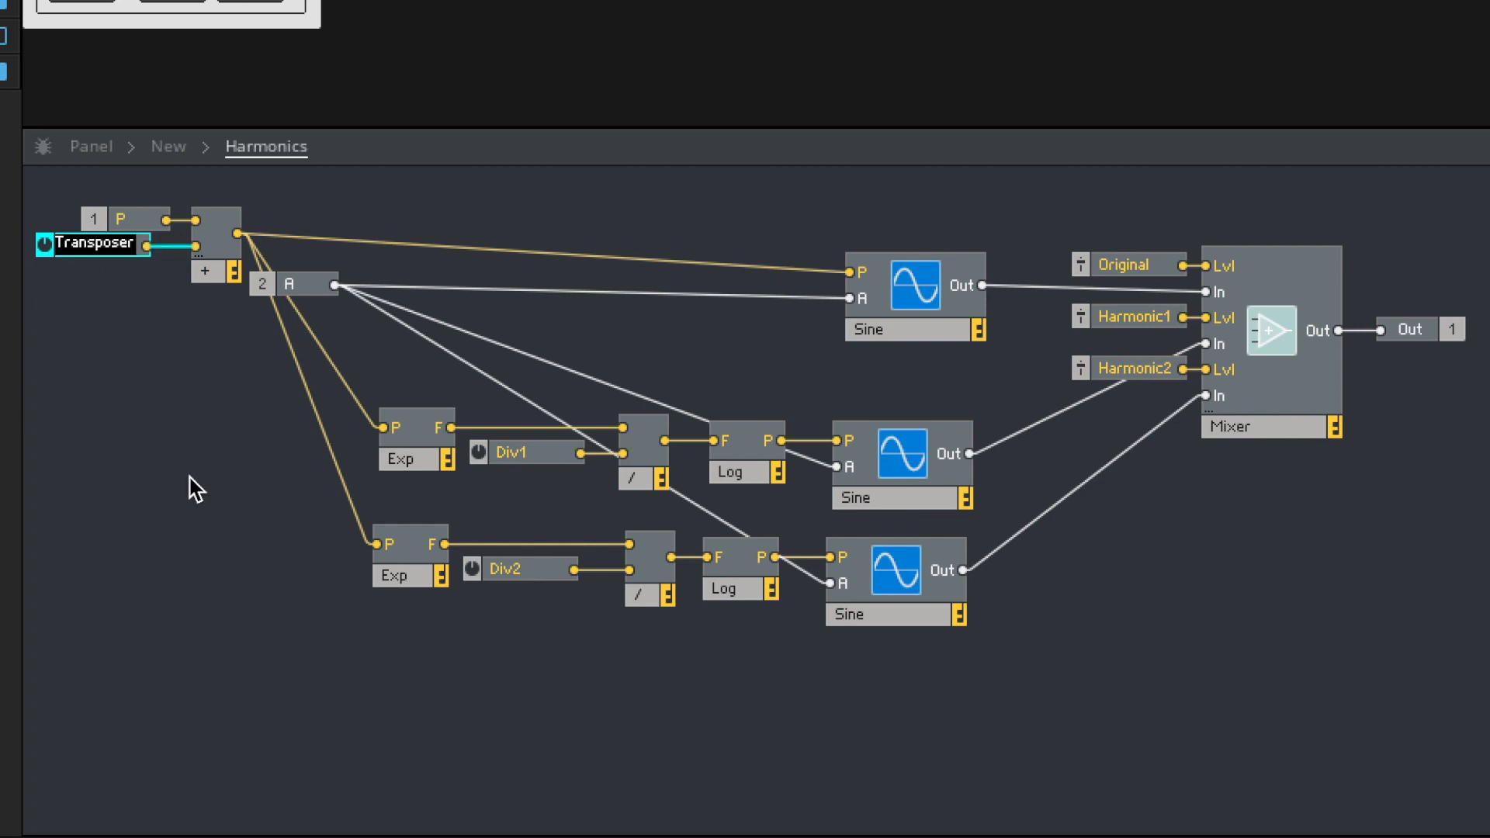
key("Return")
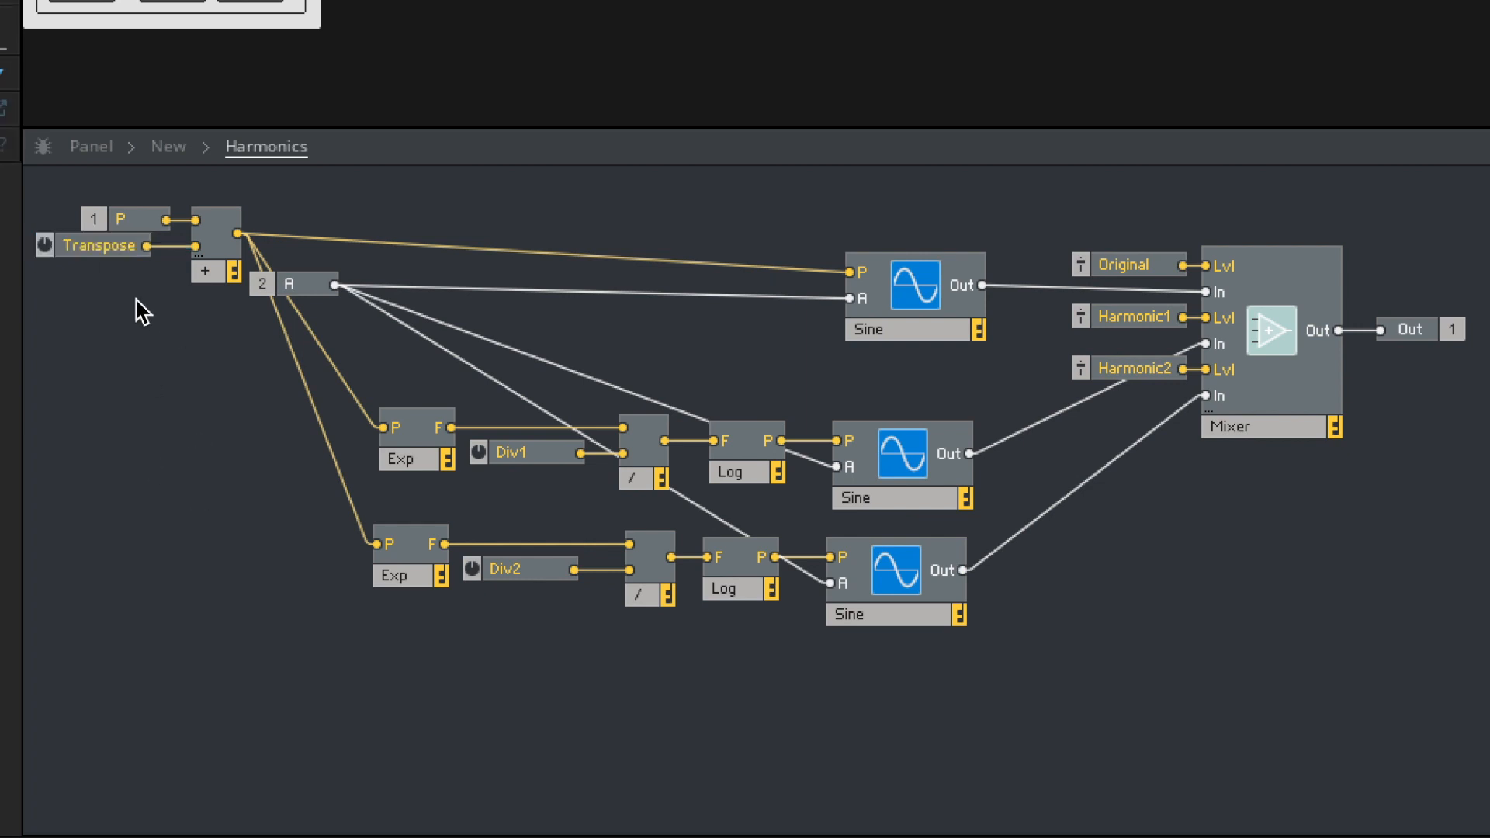
left_click_drag(107, 247, 127, 256)
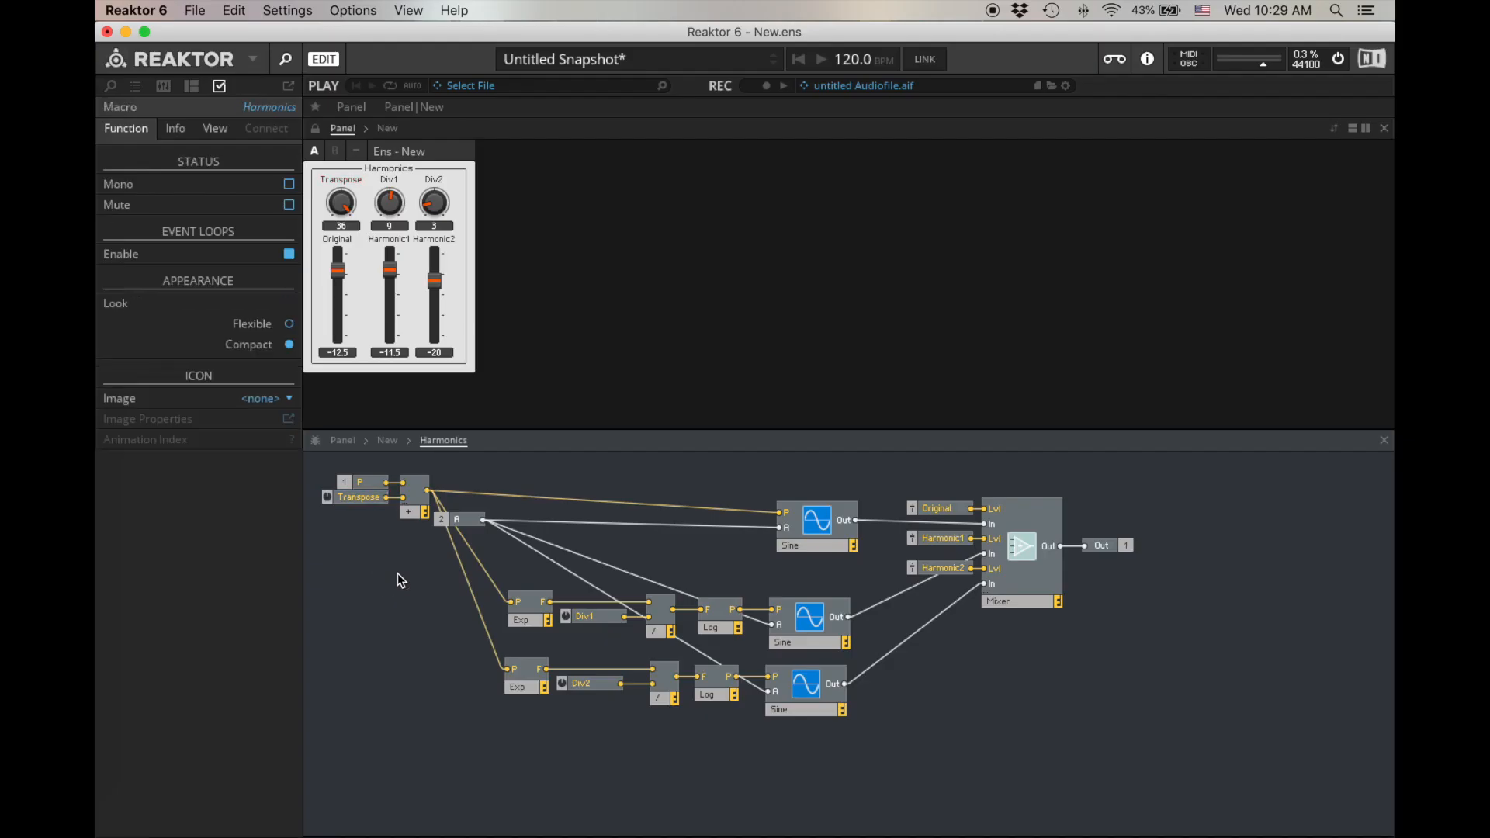
- Try out the pitch range by lowering the Original fader to -20.5 and setting Transpose to 36, Div1 to 16 and Div2 to 14
left_click_drag(338, 272, 339, 283)
left_click_drag(335, 210, 337, 279)
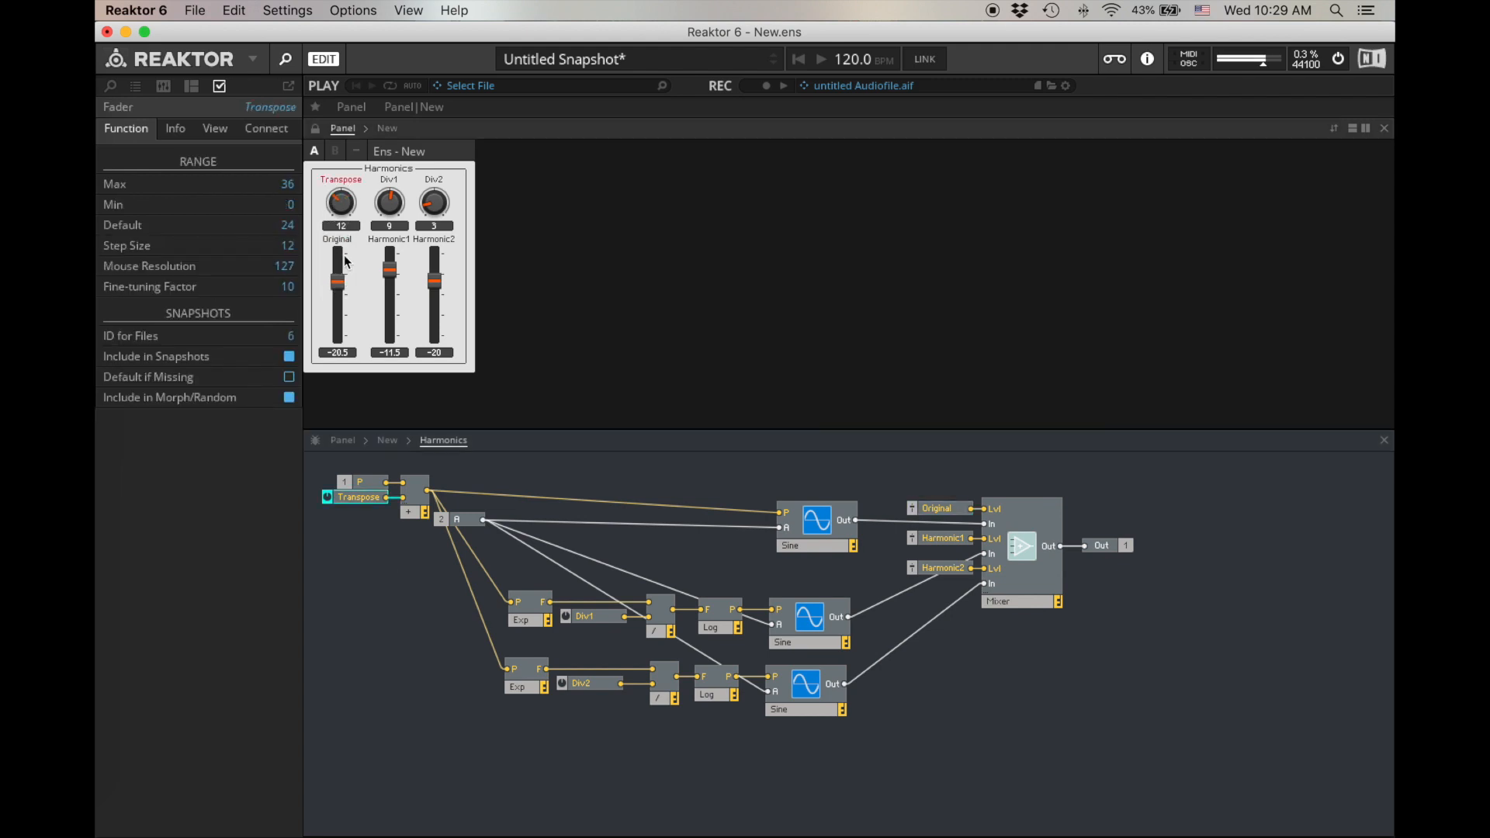
left_click_drag(429, 212, 433, 124)
left_click_drag(341, 203, 339, 147)
left_click_drag(392, 207, 395, 148)
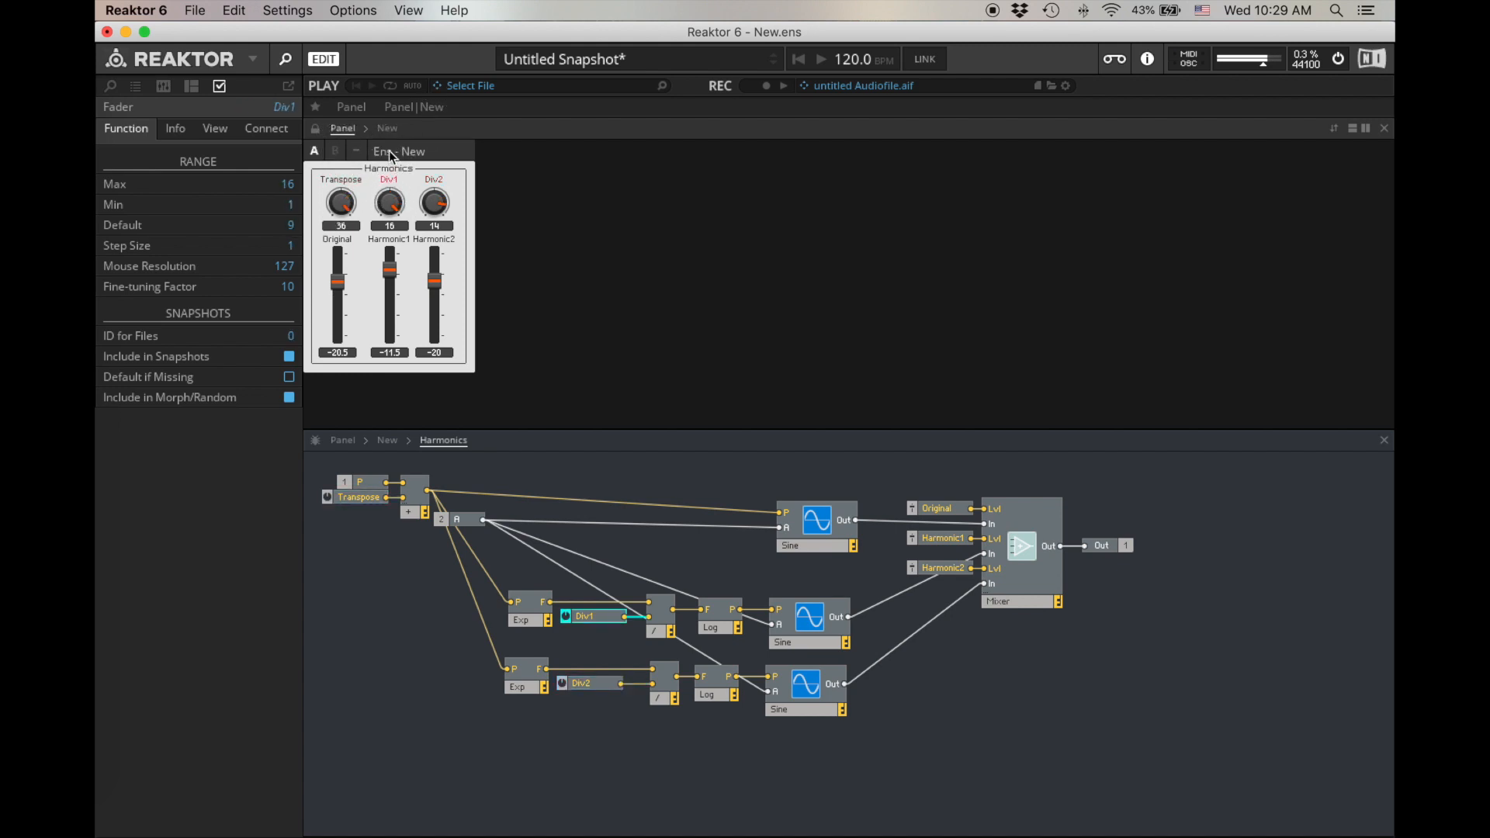
- Turn Div1 and Div2 down to 1 and lower the Harmonic2 fader to -57 and the Harmonic1 fader to -17
left_click_drag(435, 203, 385, 264)
left_click_drag(398, 203, 489, 412)
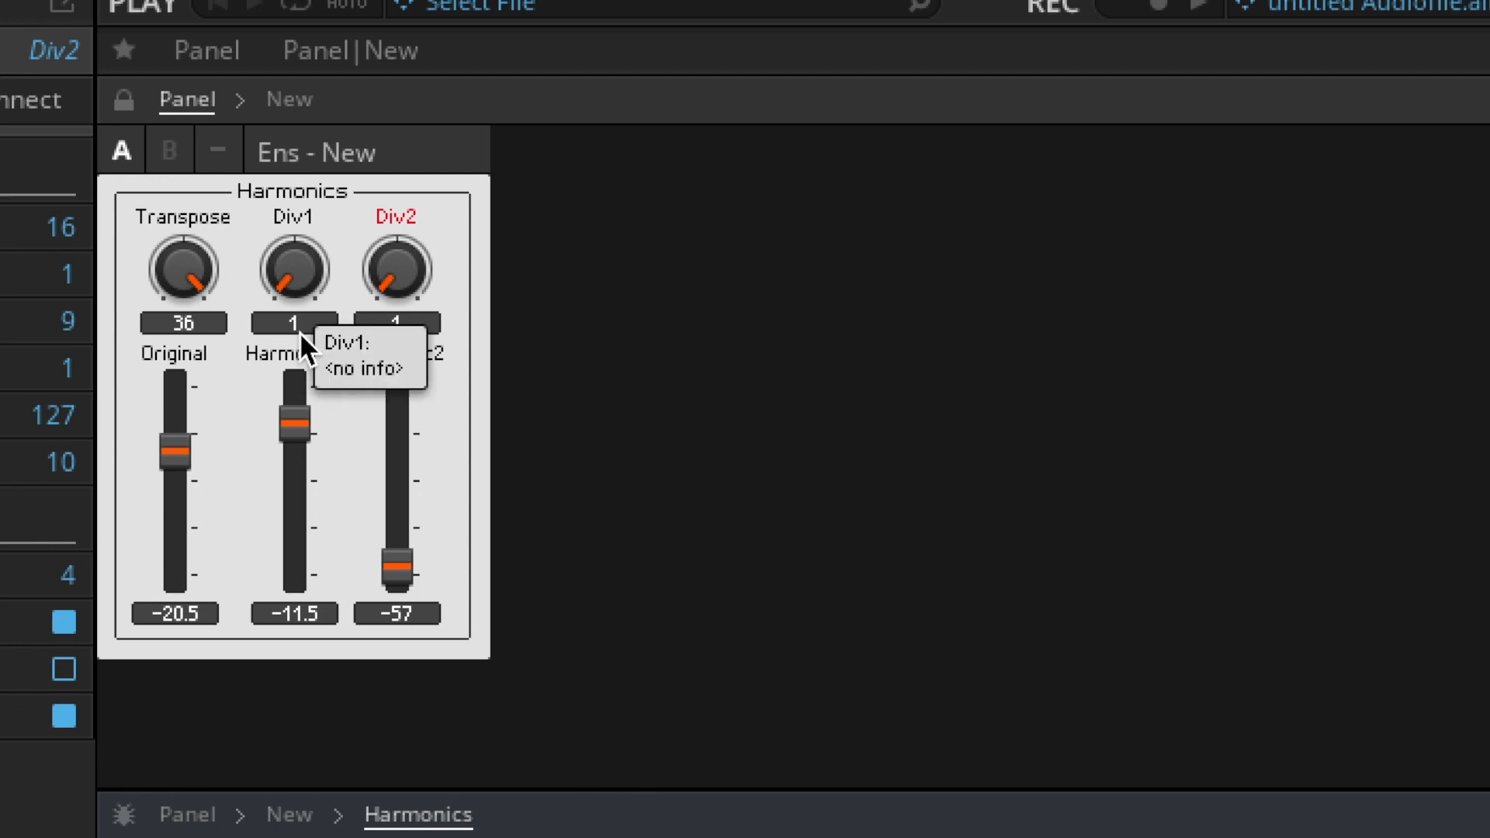
left_click_drag(294, 400, 293, 441)
- Turn the Div1 knob up to 4 and on to 16
left_click_drag(298, 271, 291, 203)
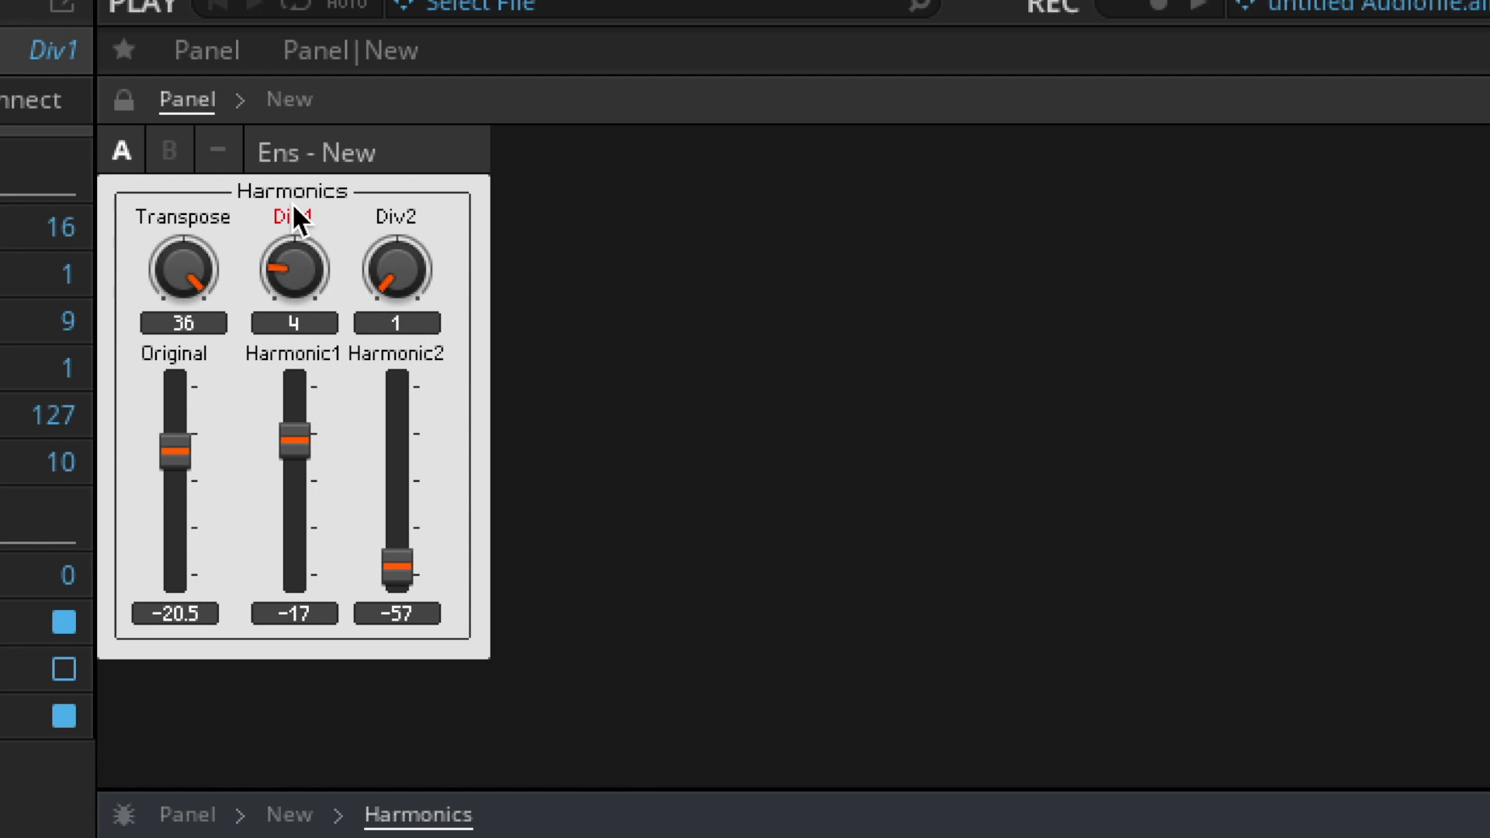
left_click_drag(295, 279, 310, 248)
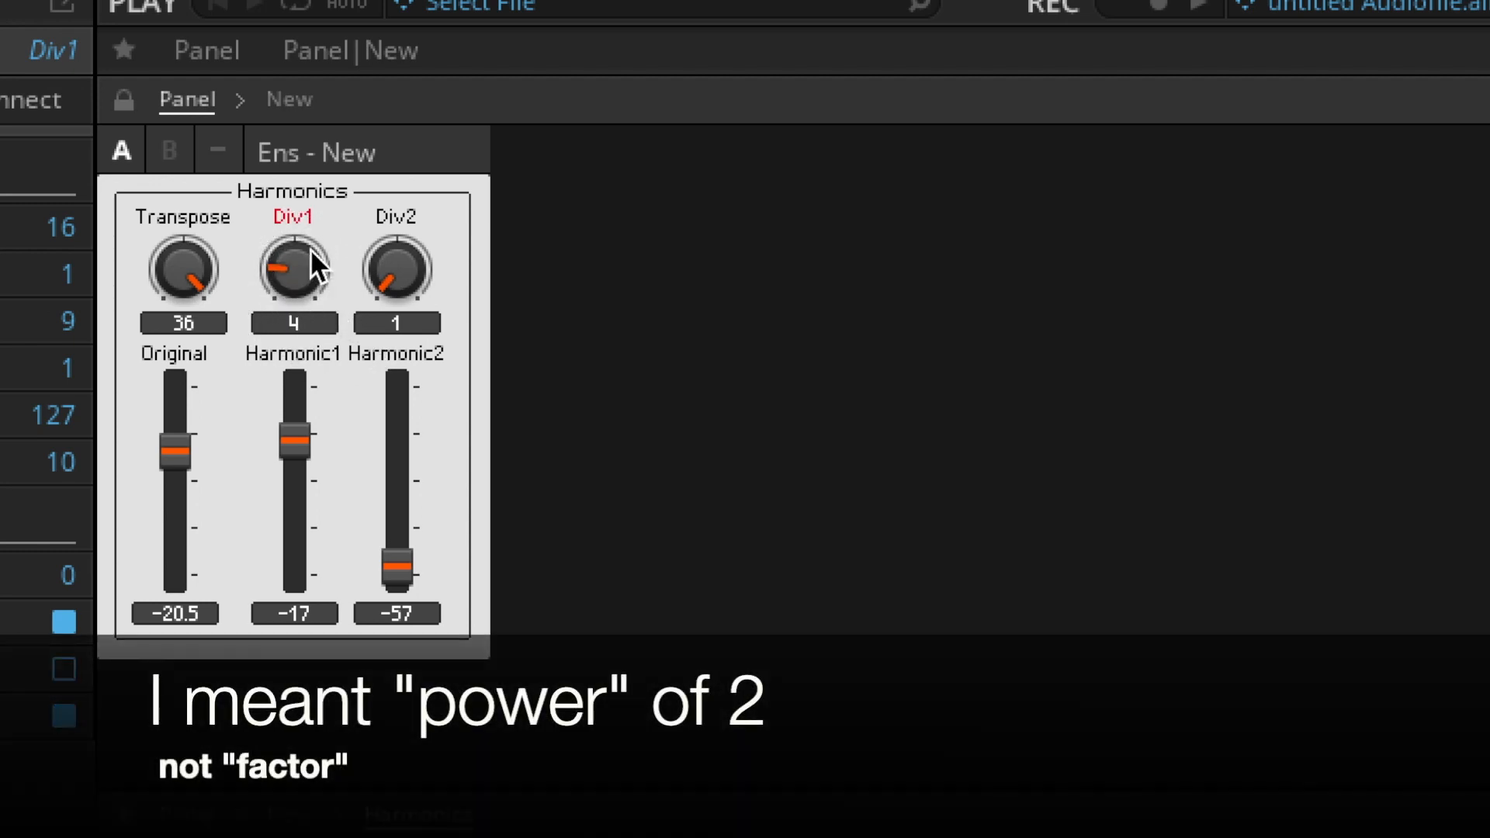
left_click_drag(306, 276, 312, 212)
left_click_drag(305, 268, 300, 73)
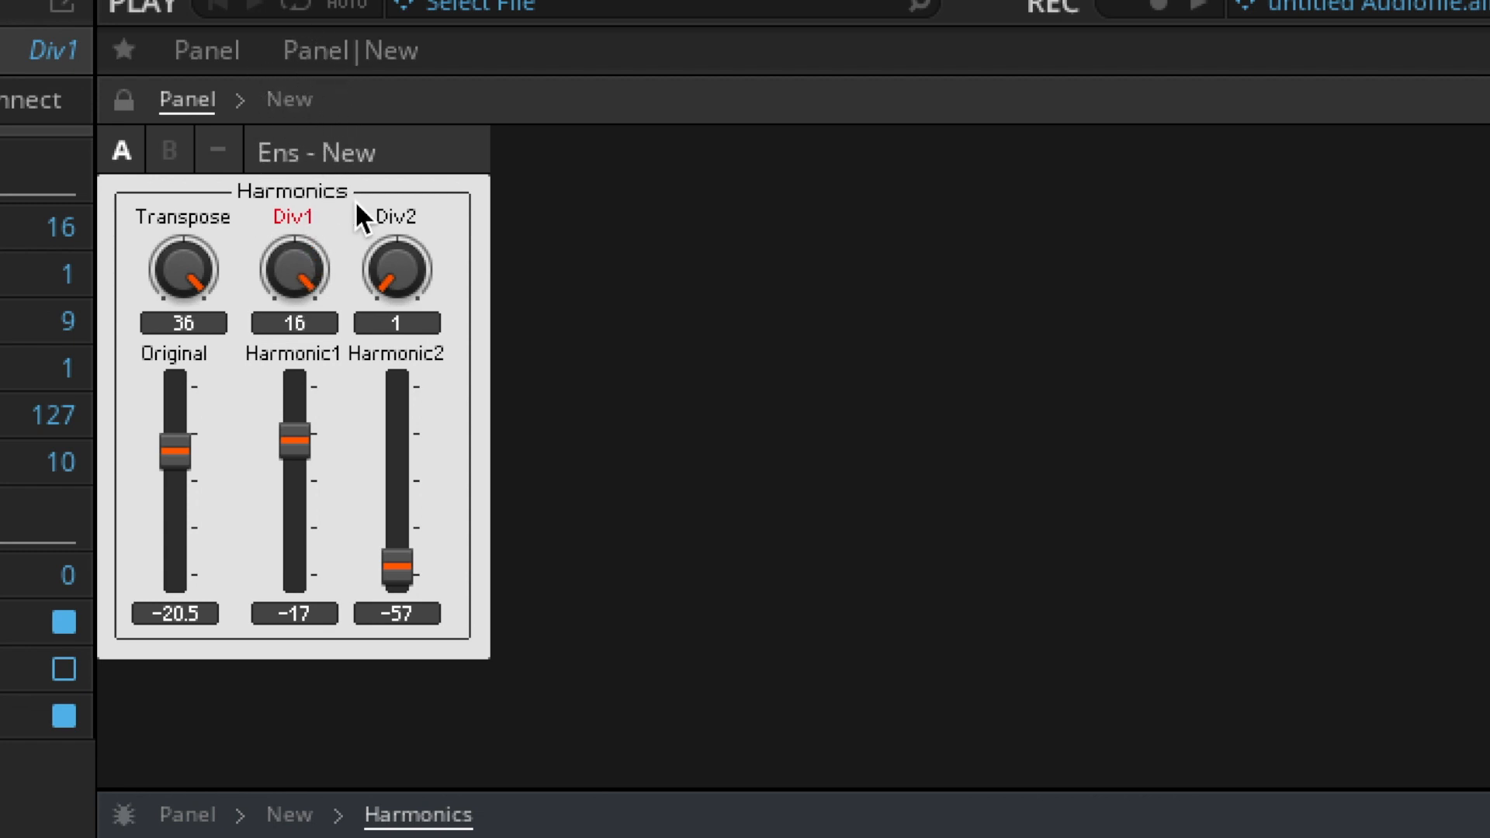
- Turn the Div1 knob down to 10 and back up to 15
left_click_drag(294, 265, 310, 338)
left_click_drag(268, 267, 282, 315)
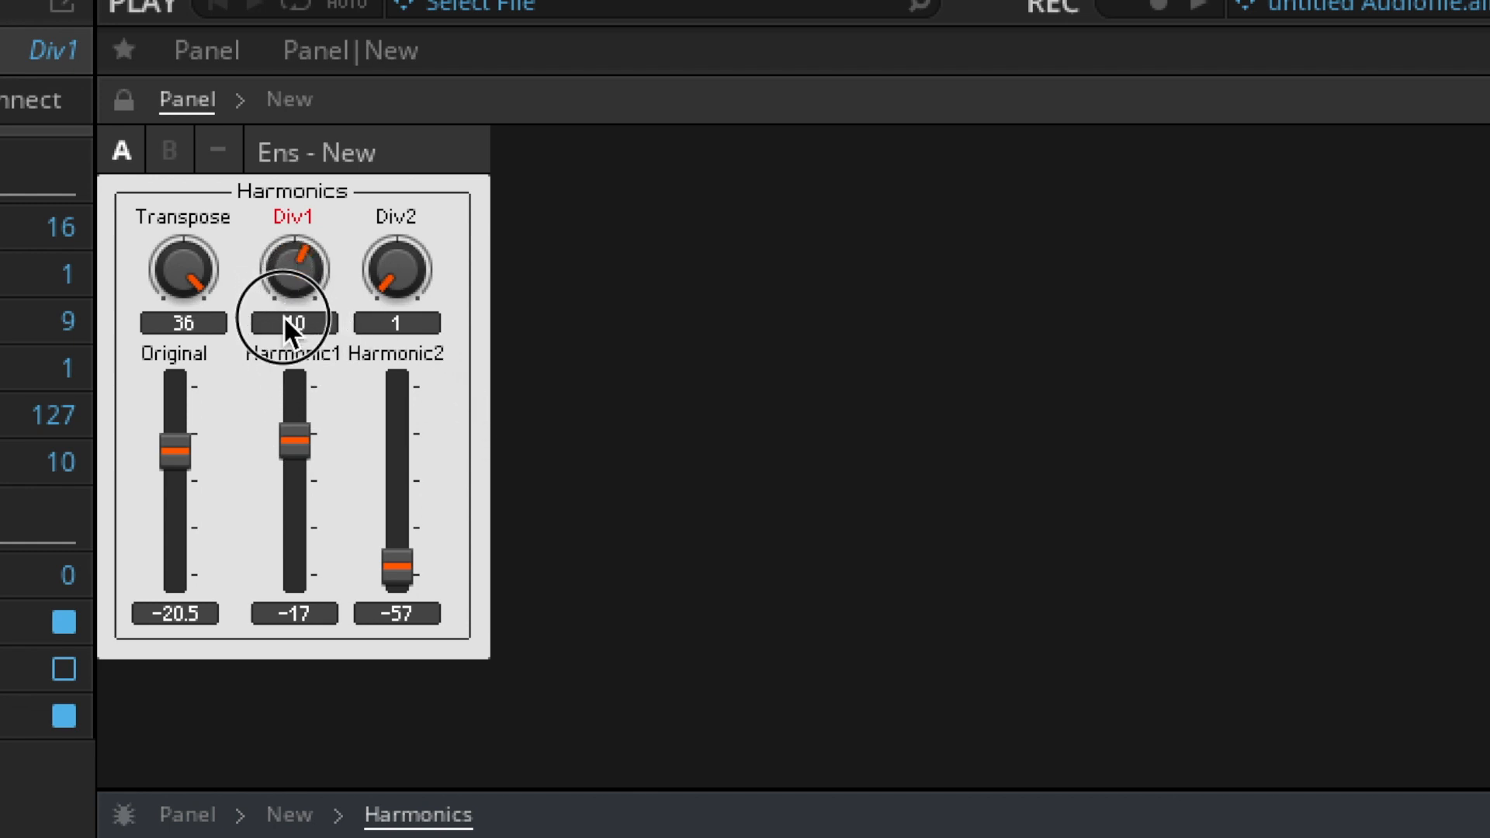
left_click(270, 241)
left_click_drag(270, 241, 263, 142)
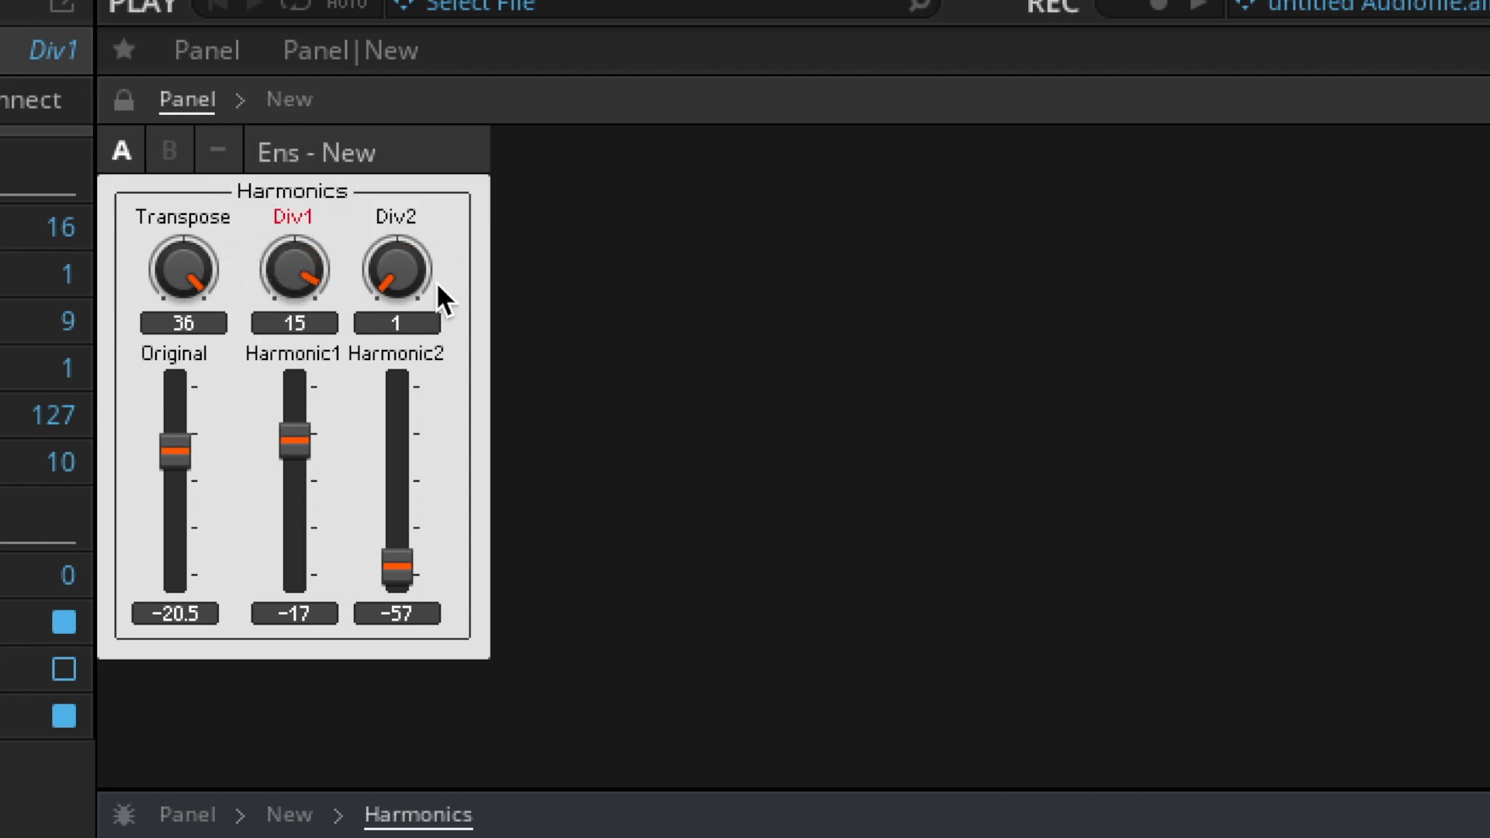
- Set Transpose to 24 and Div2 to 8, and raise the Harmonic2 fader to -17 and the Original fader to -16
left_click_drag(170, 272, 468, 331)
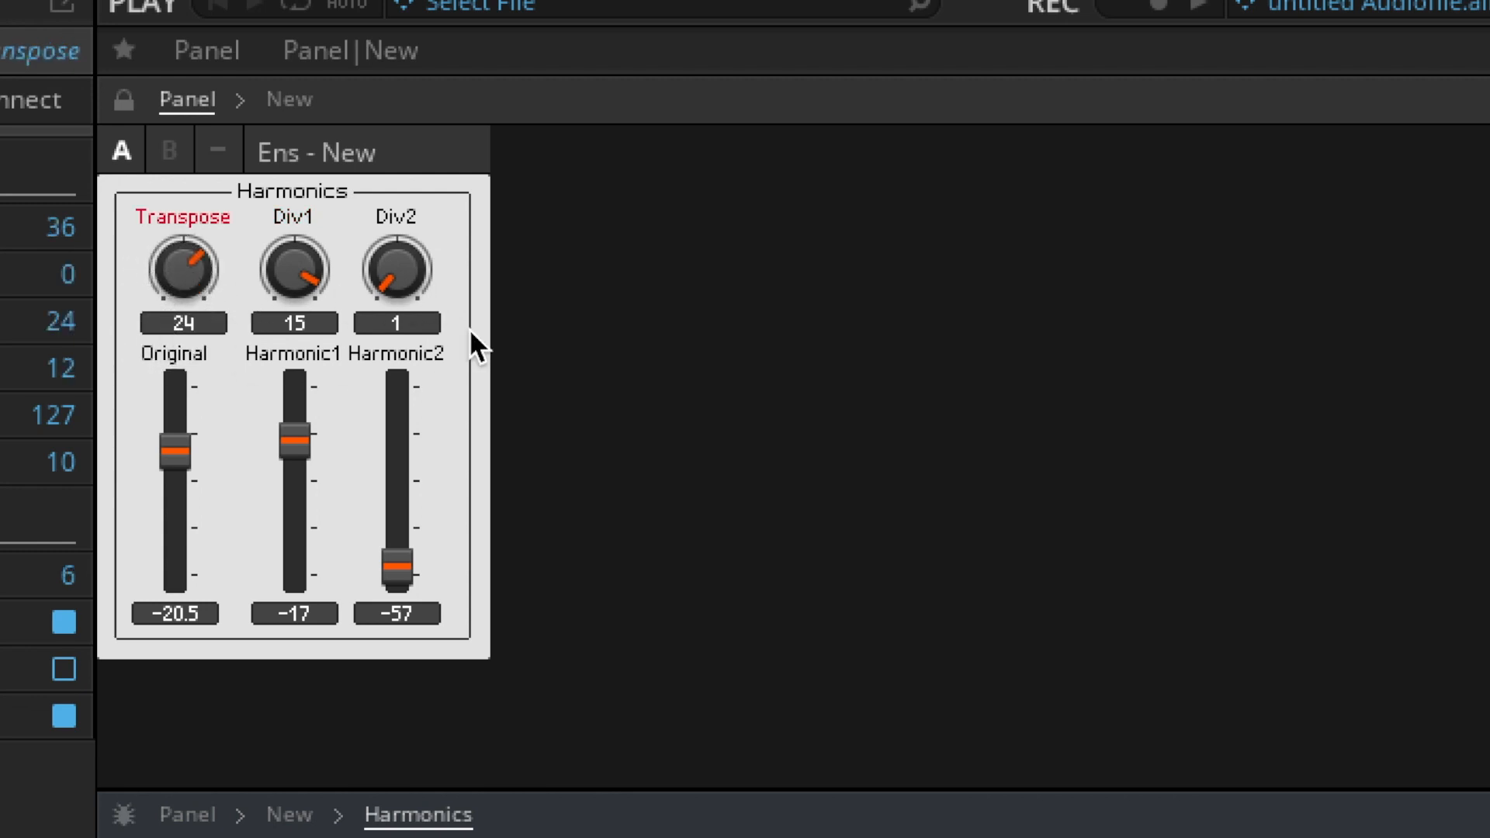
left_click_drag(370, 279, 383, 186)
left_click_drag(394, 506, 401, 385)
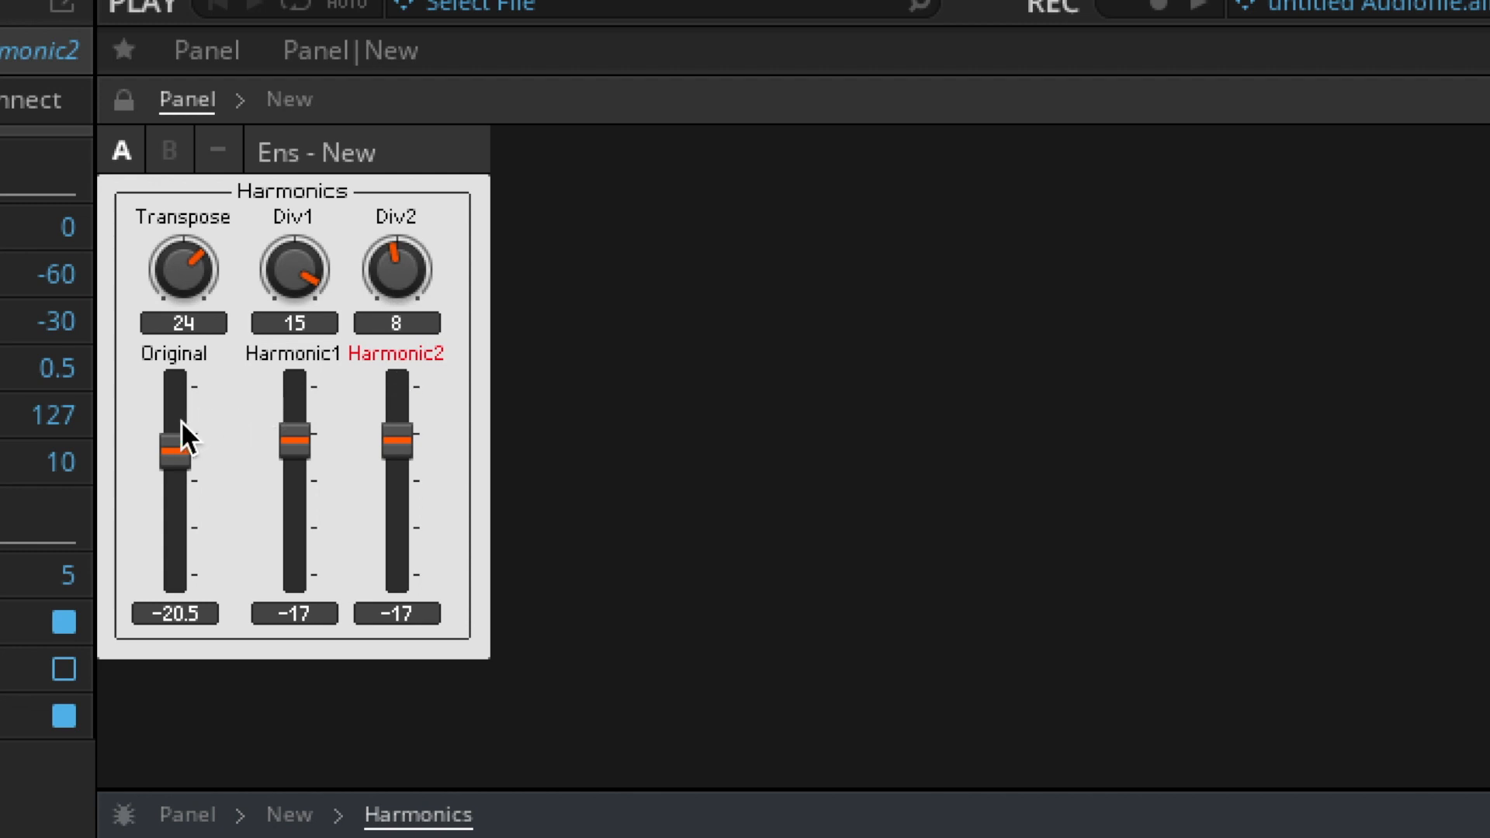
left_click_drag(175, 463, 185, 444)
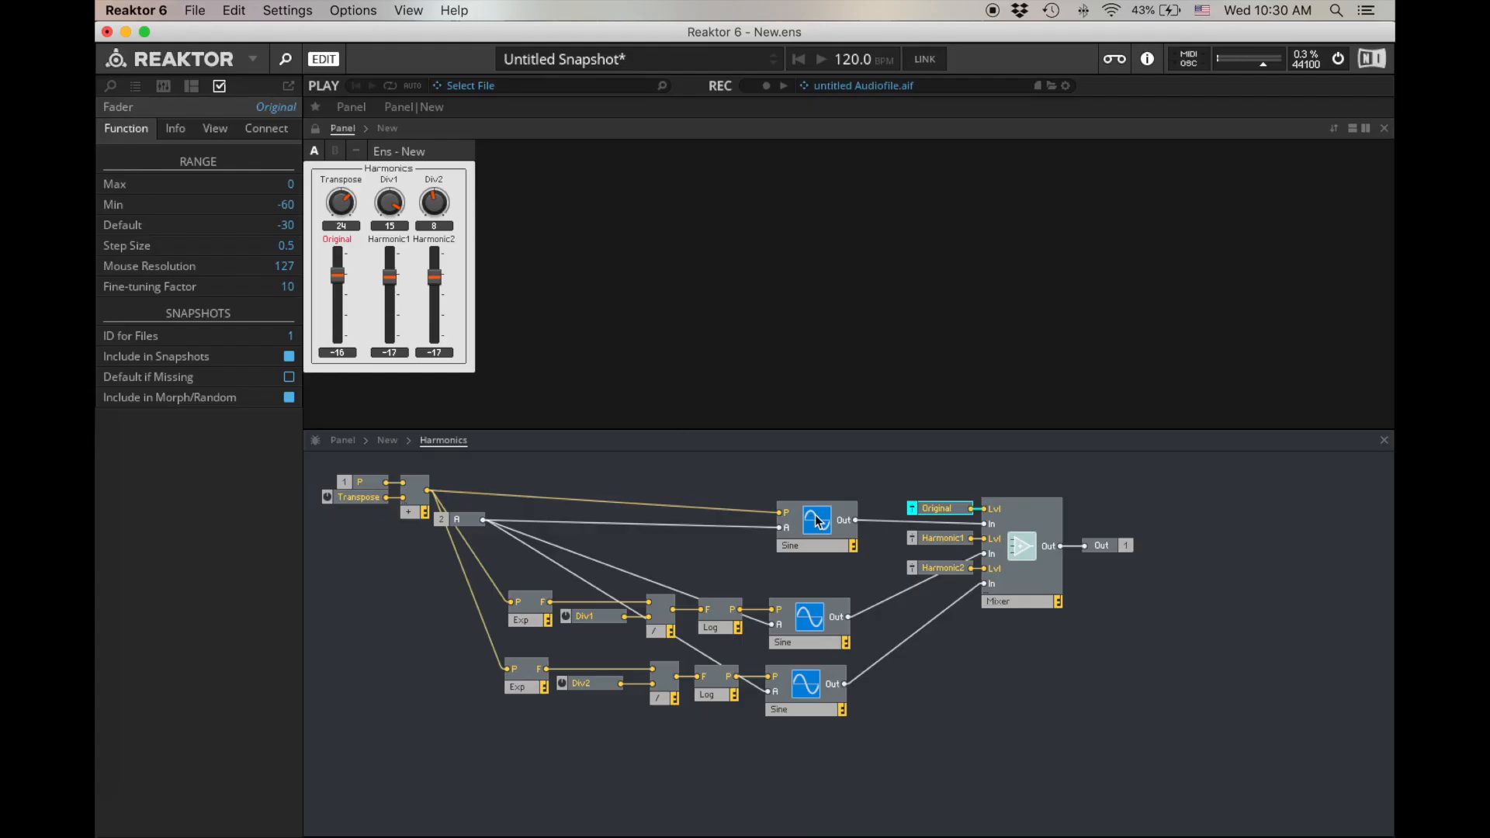
- Delete all three Sine oscillators from the Harmonics structure
mouse_move(816, 551)
left_mouse_down()
mouse_move(770, 526)
mouse_move(810, 534)
left_mouse_up()
left_click_drag(810, 770, 808, 508)
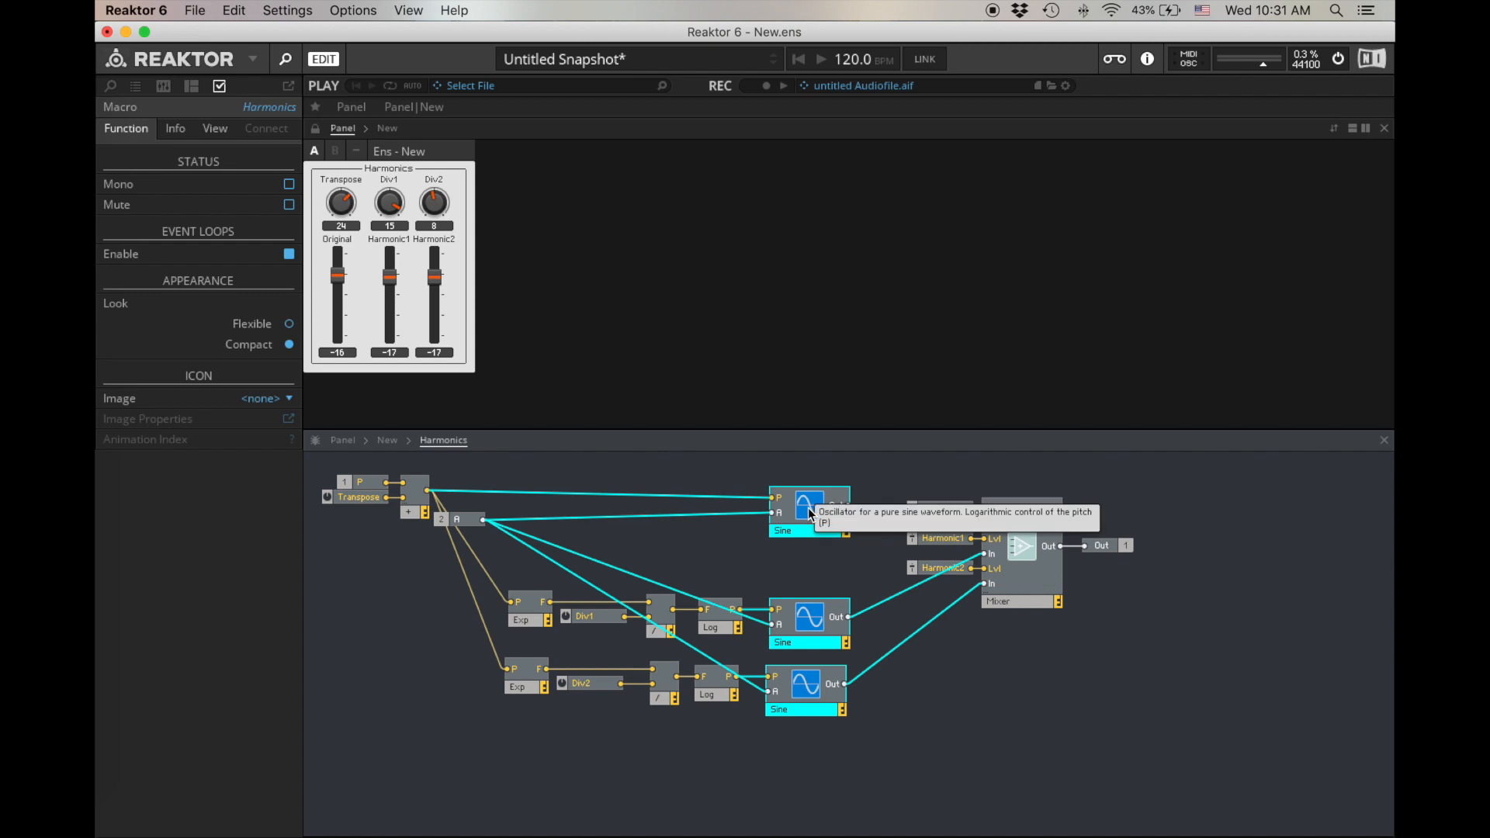
key("Delete")
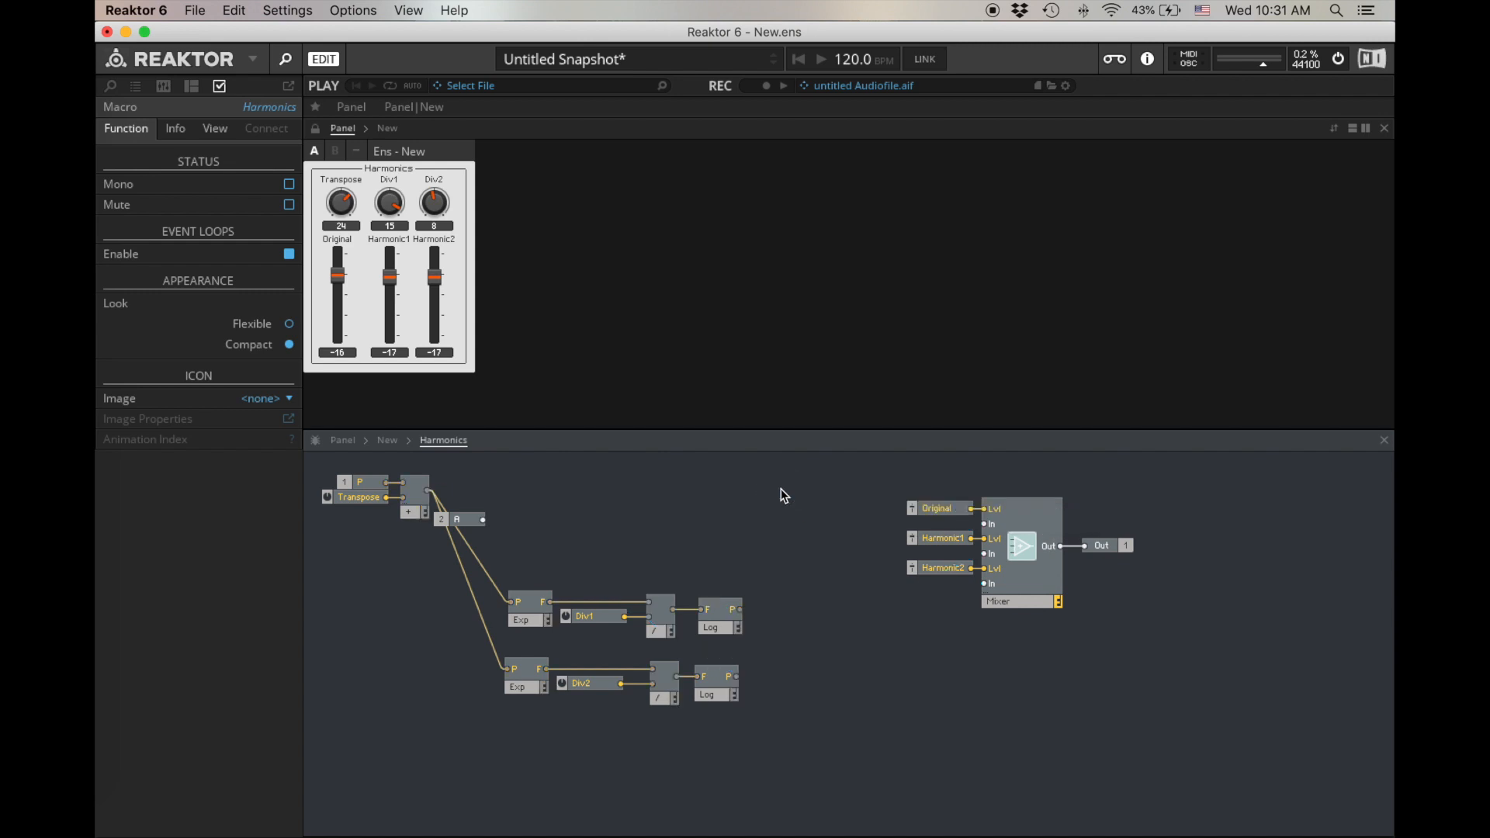
- Insert a Pulse oscillator where the original Sine was and place it above the Log modules
double_click(784, 495)
type("pulse")
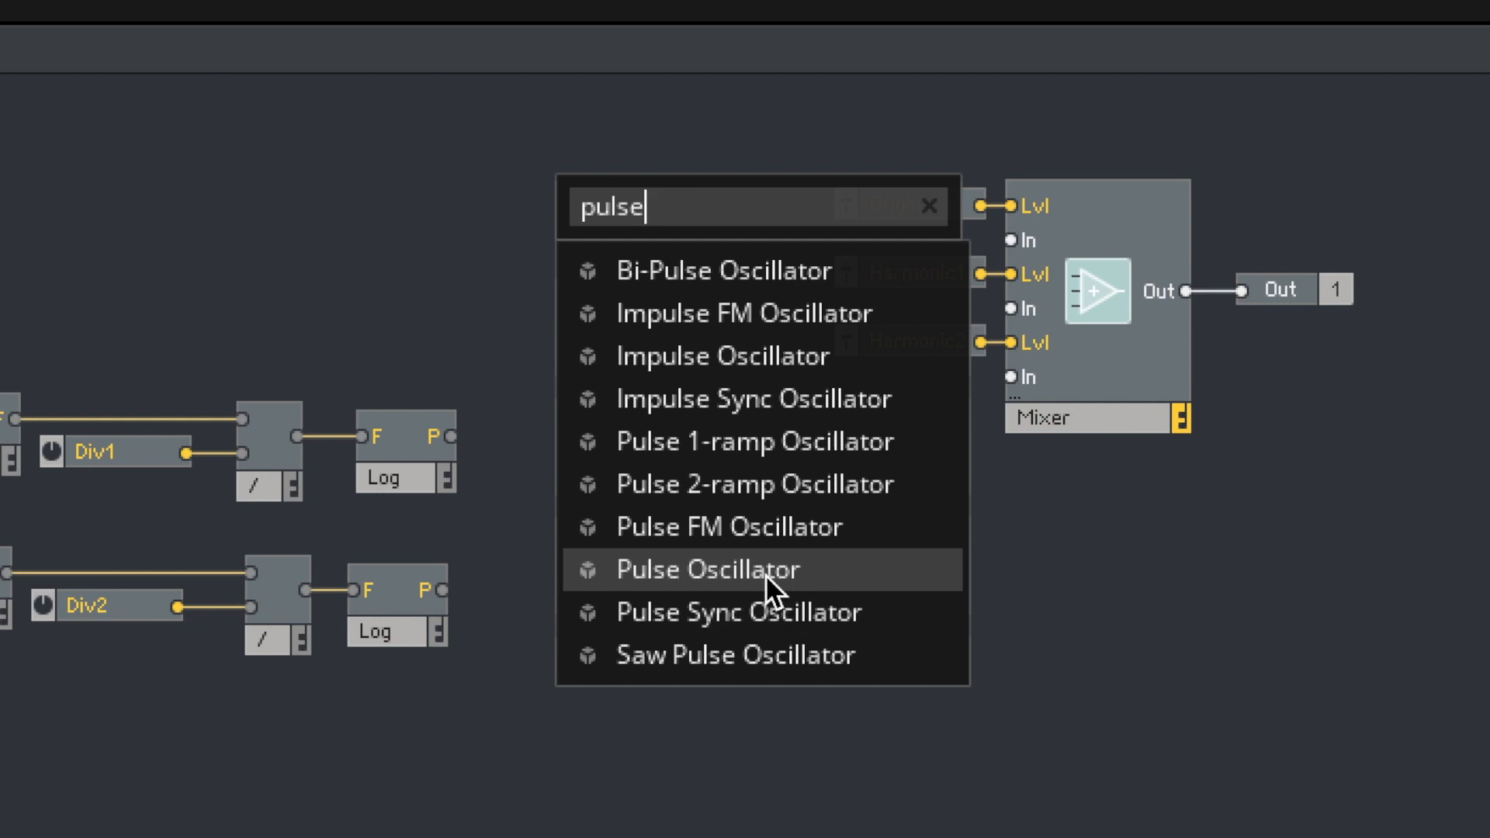
left_click(765, 575)
left_click_drag(661, 311, 652, 250)
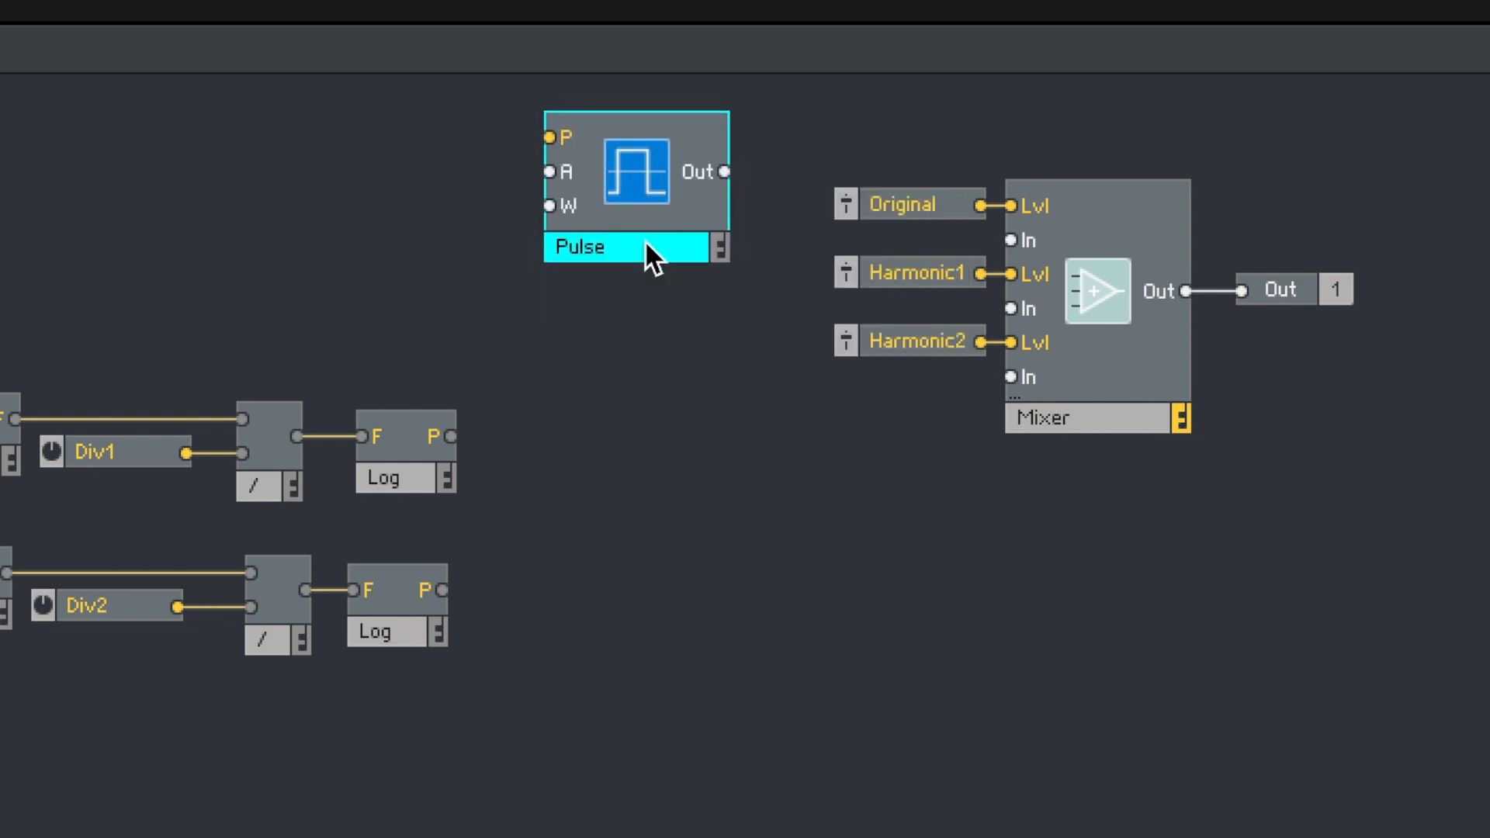
- Insert a Sawtooth oscillator and place it directly below the Pulse oscillator
right_click(632, 315)
left_click(451, 304)
key("Return")
type("saw")
key("Down")
key("Down")
key("Down")
key("Return")
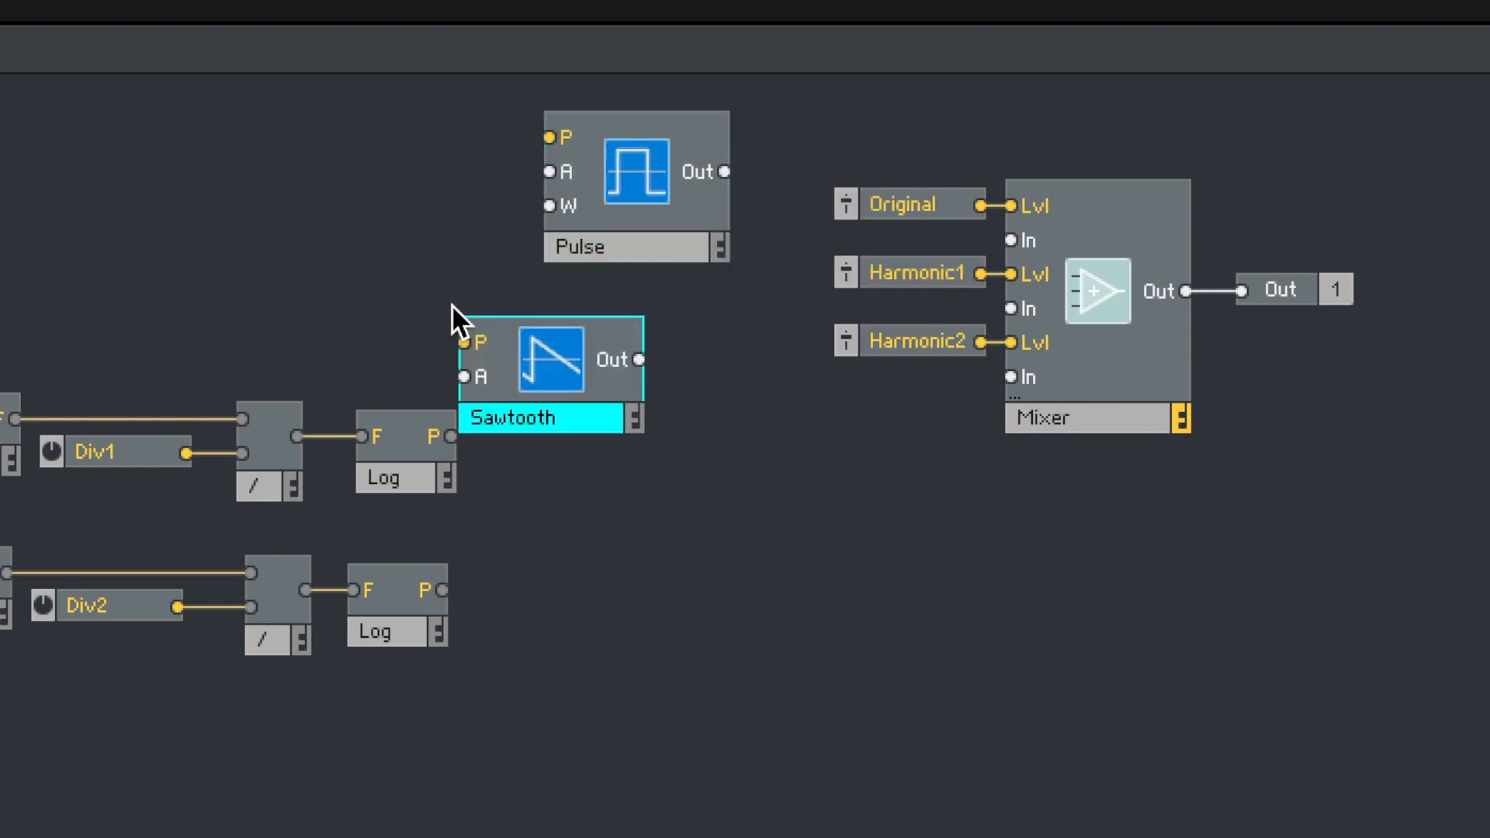
left_click_drag(539, 341, 625, 289)
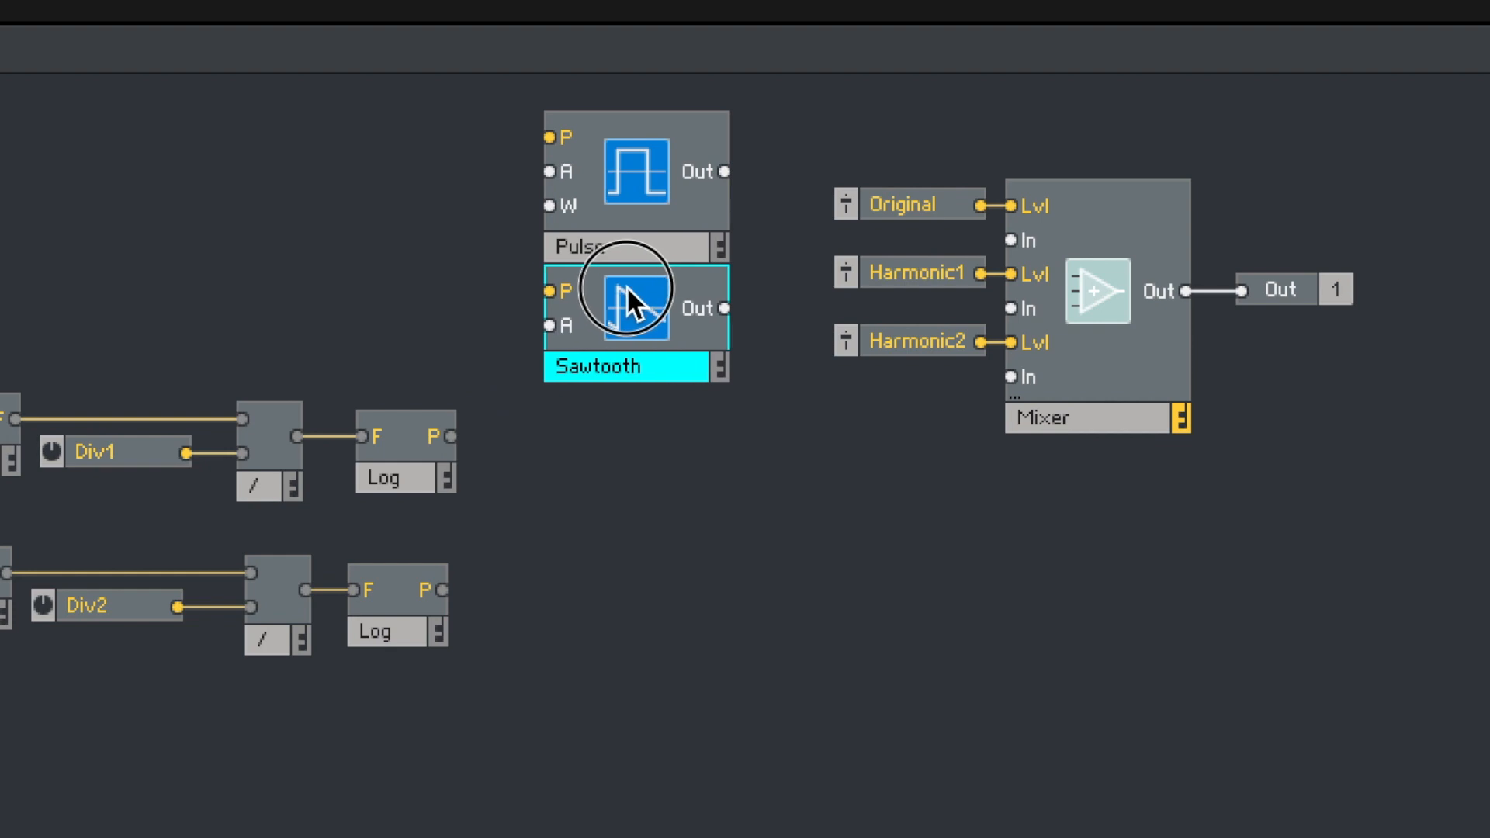
- Route the Add module's output to the P inputs and the A terminal to the A inputs of the Pulse and Sawtooth oscillators
left_click(646, 186, "shift")
left_click_drag(646, 187, 597, 170)
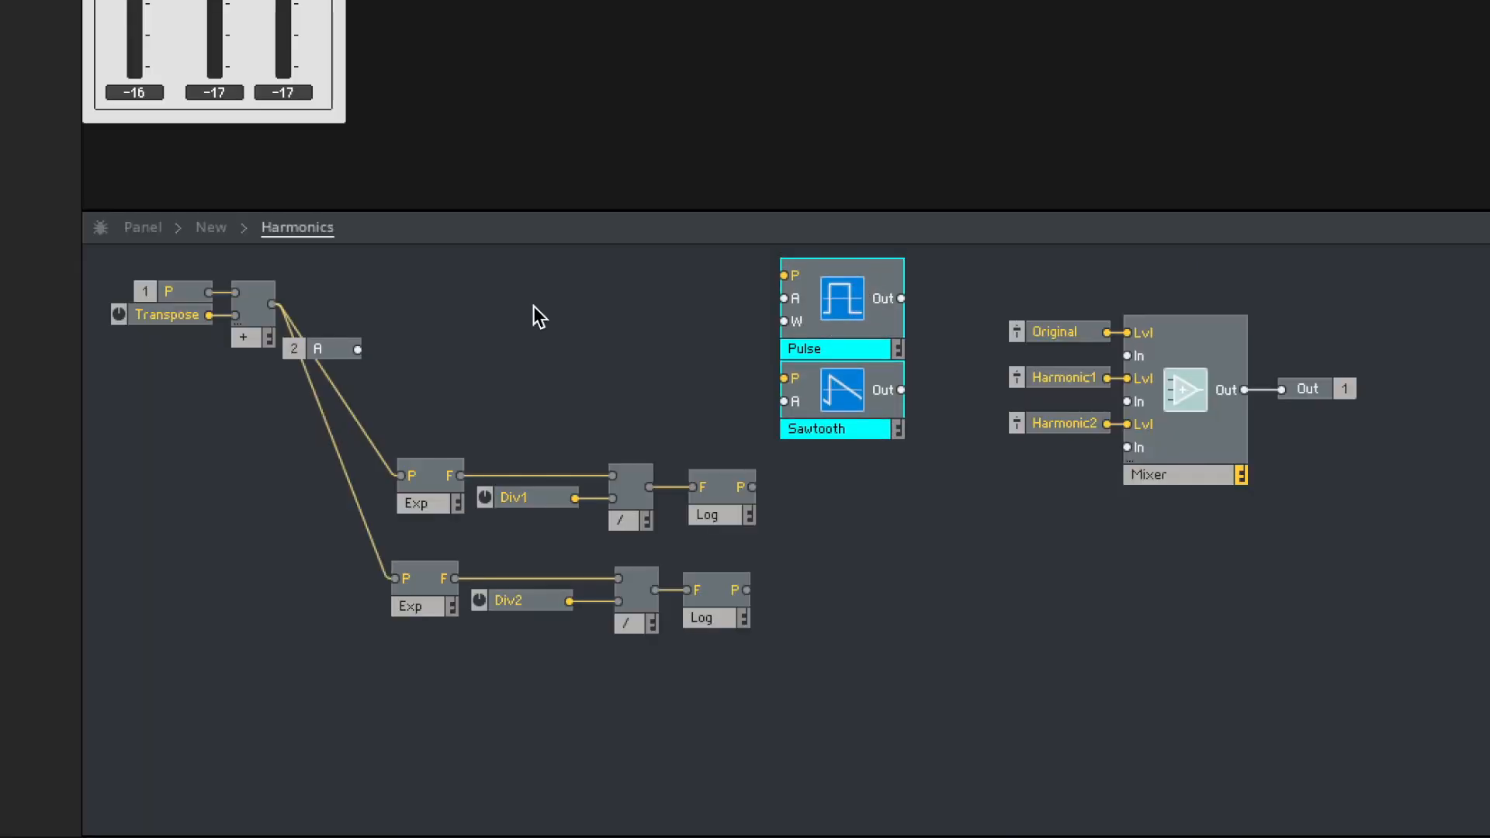
left_click(539, 316)
left_click_drag(271, 304, 784, 275)
left_click_drag(272, 303, 784, 377)
left_click_drag(357, 349, 799, 399)
- Shift the two Exp-to-Log divider chains closer to the input terminals and the mixer with its level faders farther from the oscillators
left_click_drag(802, 699, 377, 506)
left_click(481, 451)
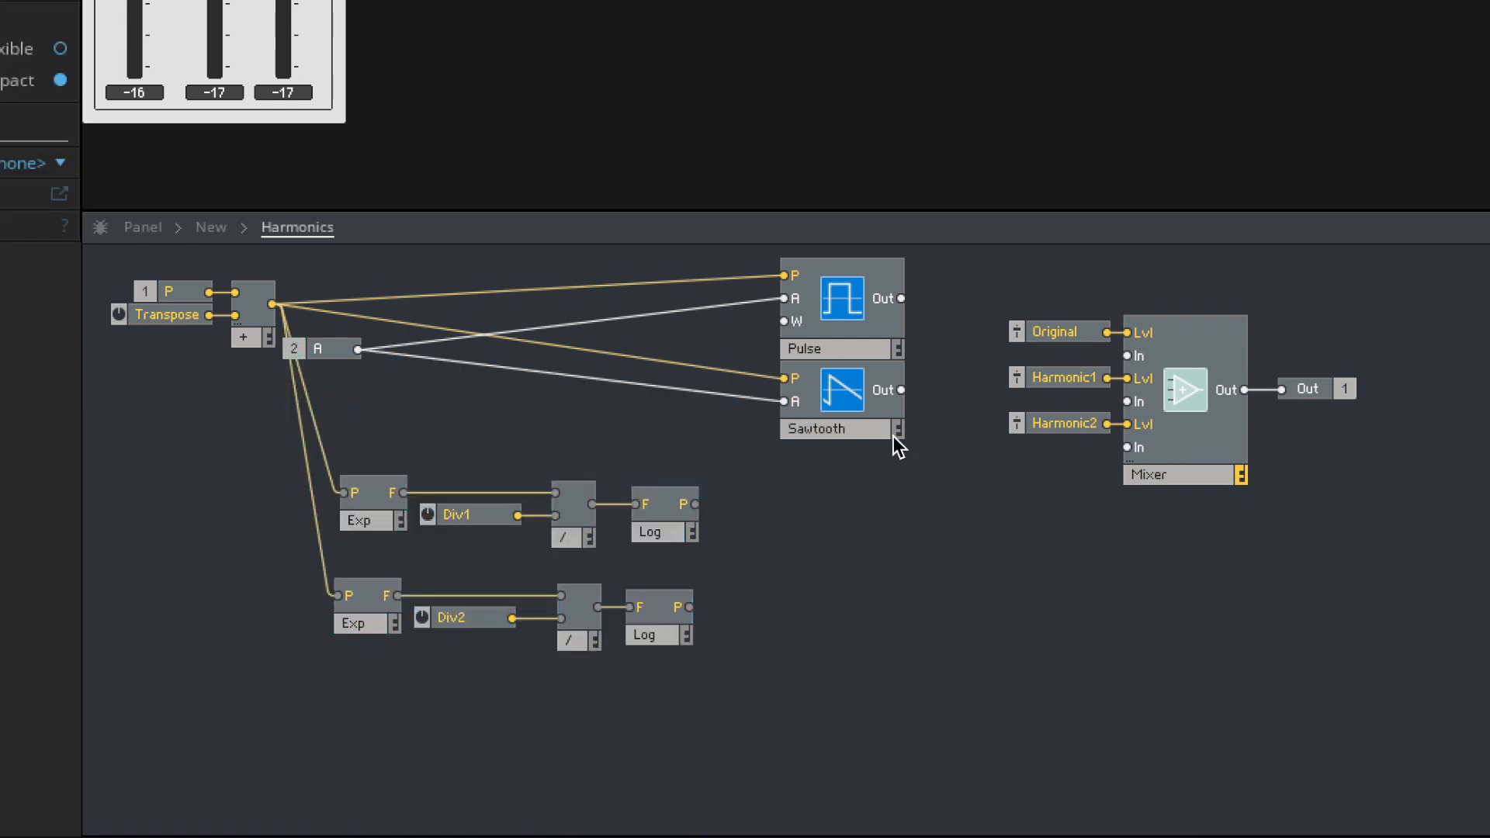
left_click_drag(1394, 548, 1009, 267)
left_click_drag(1231, 369, 1460, 336)
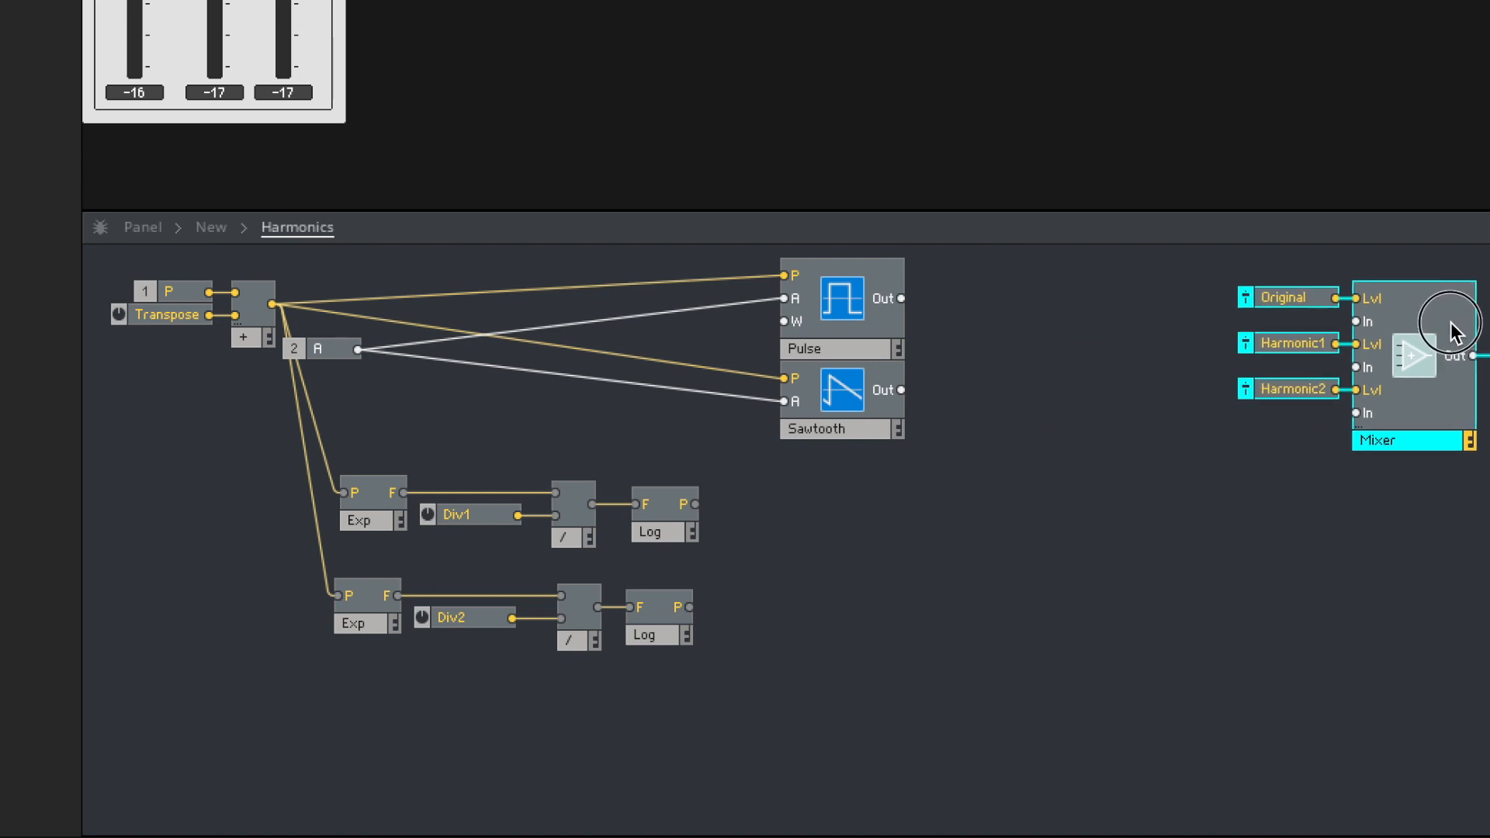
- Insert a Switch module between the oscillators and the mixer and connect the Pulse and Sawtooth outputs to it
double_click(1022, 337)
type("sw")
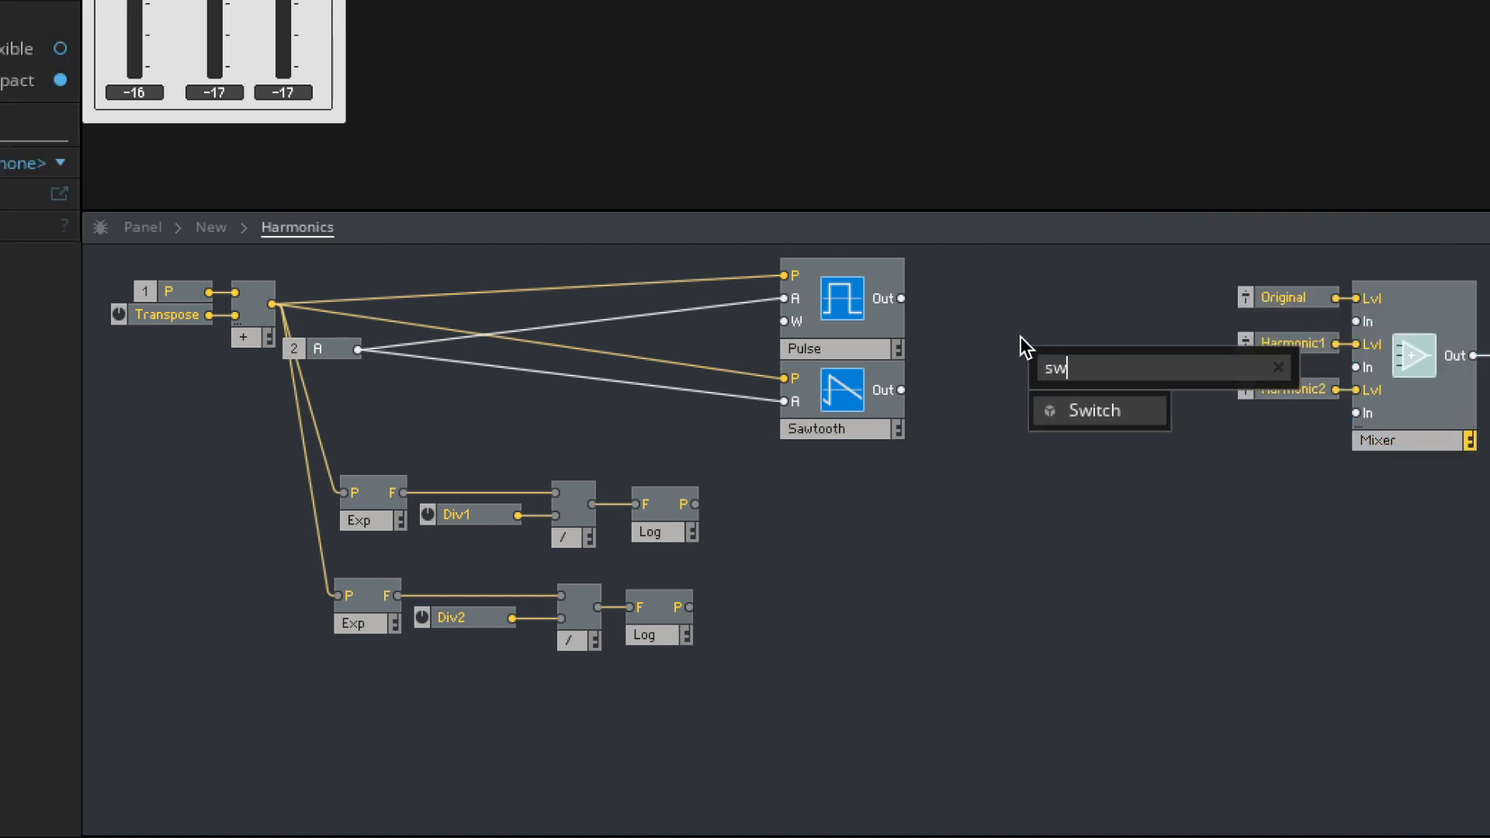
key("Return")
left_click_drag(901, 298, 1058, 388)
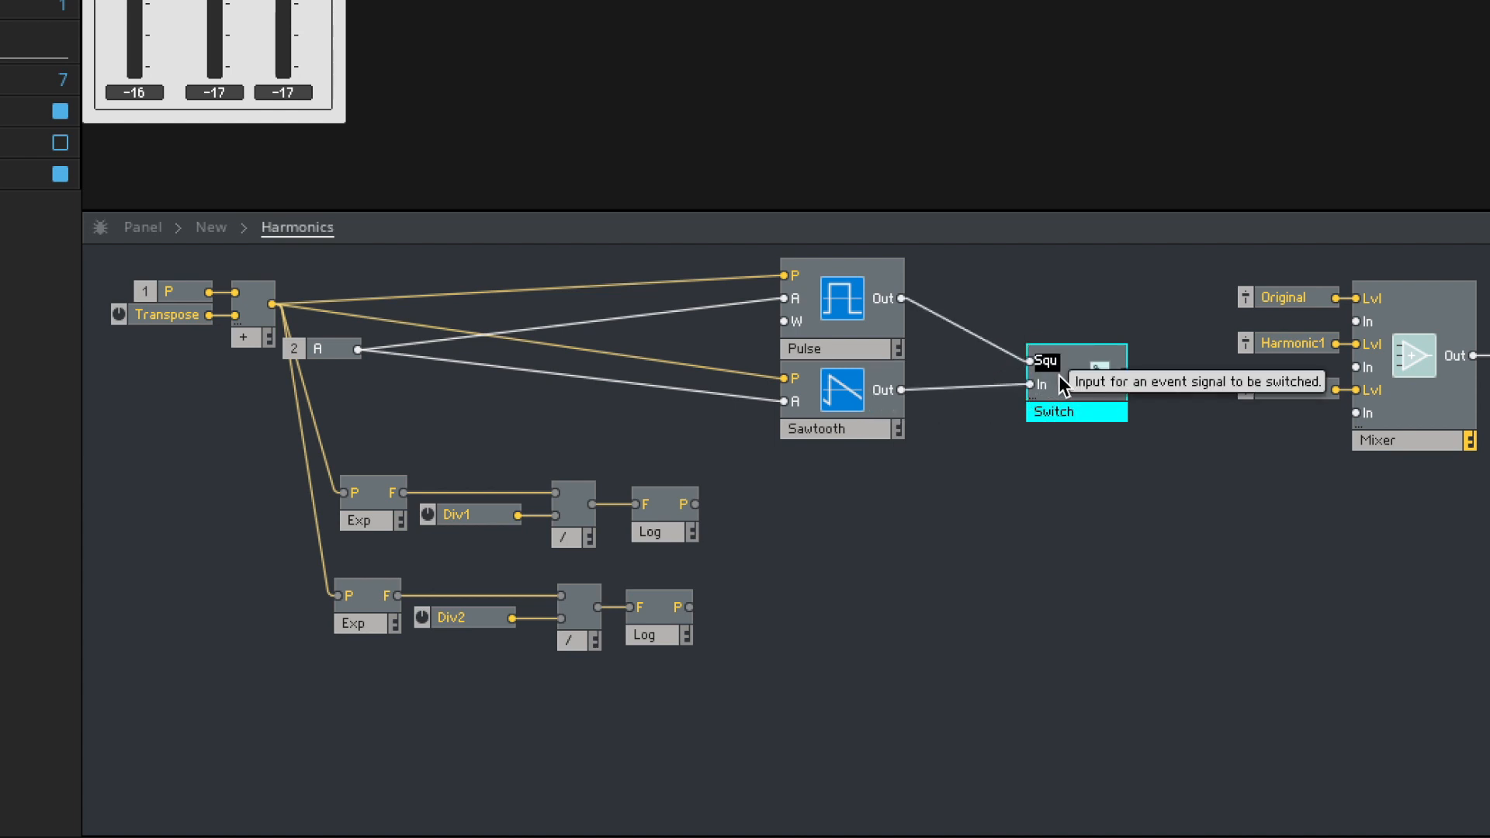
- Label the Switch inputs Squ for the Pulse oscillator and Saw for the Sawtooth oscillator
double_click(1051, 384)
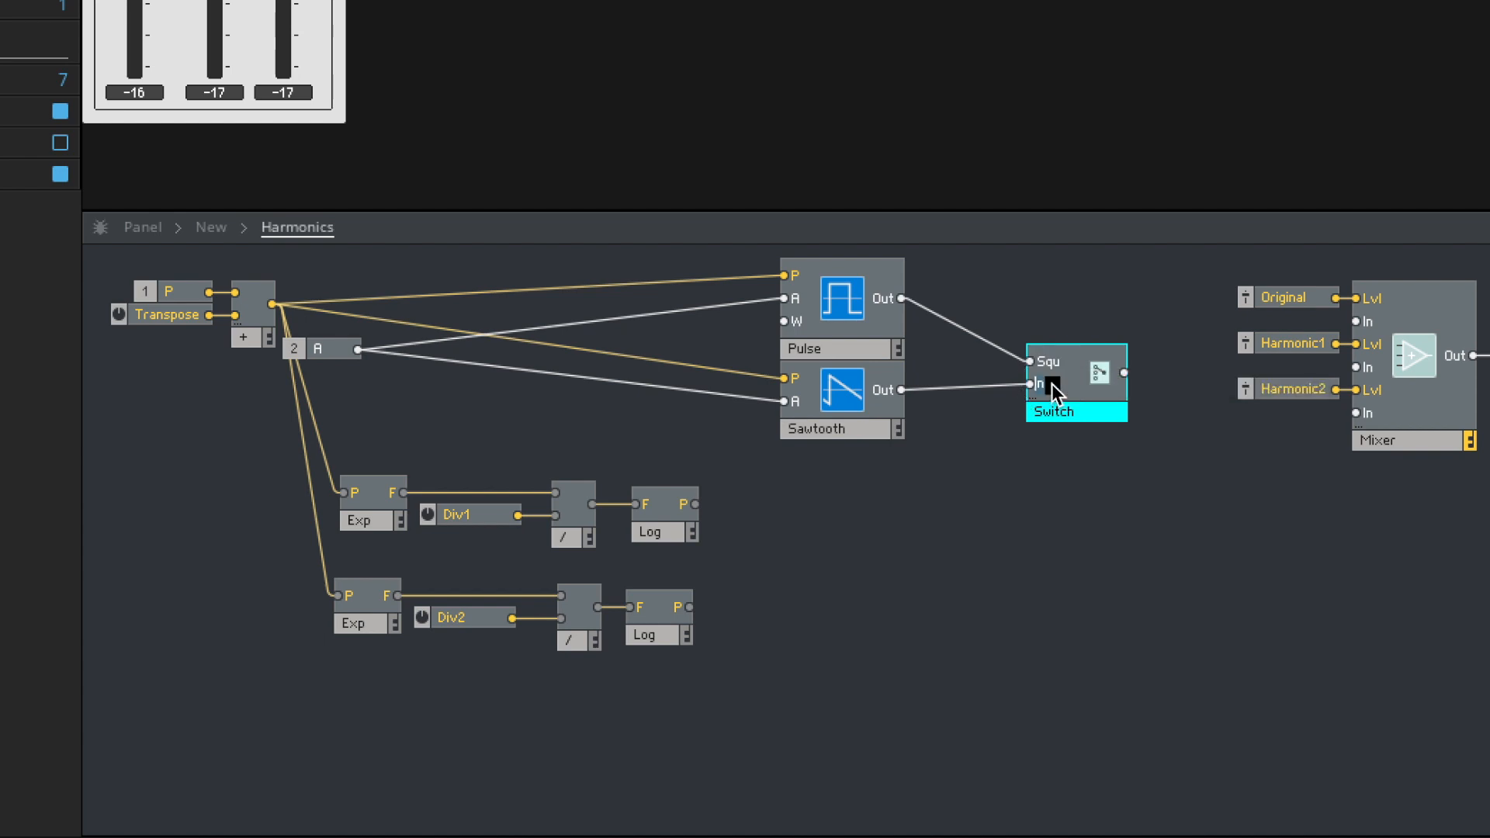
type("Saw")
left_click(1144, 632)
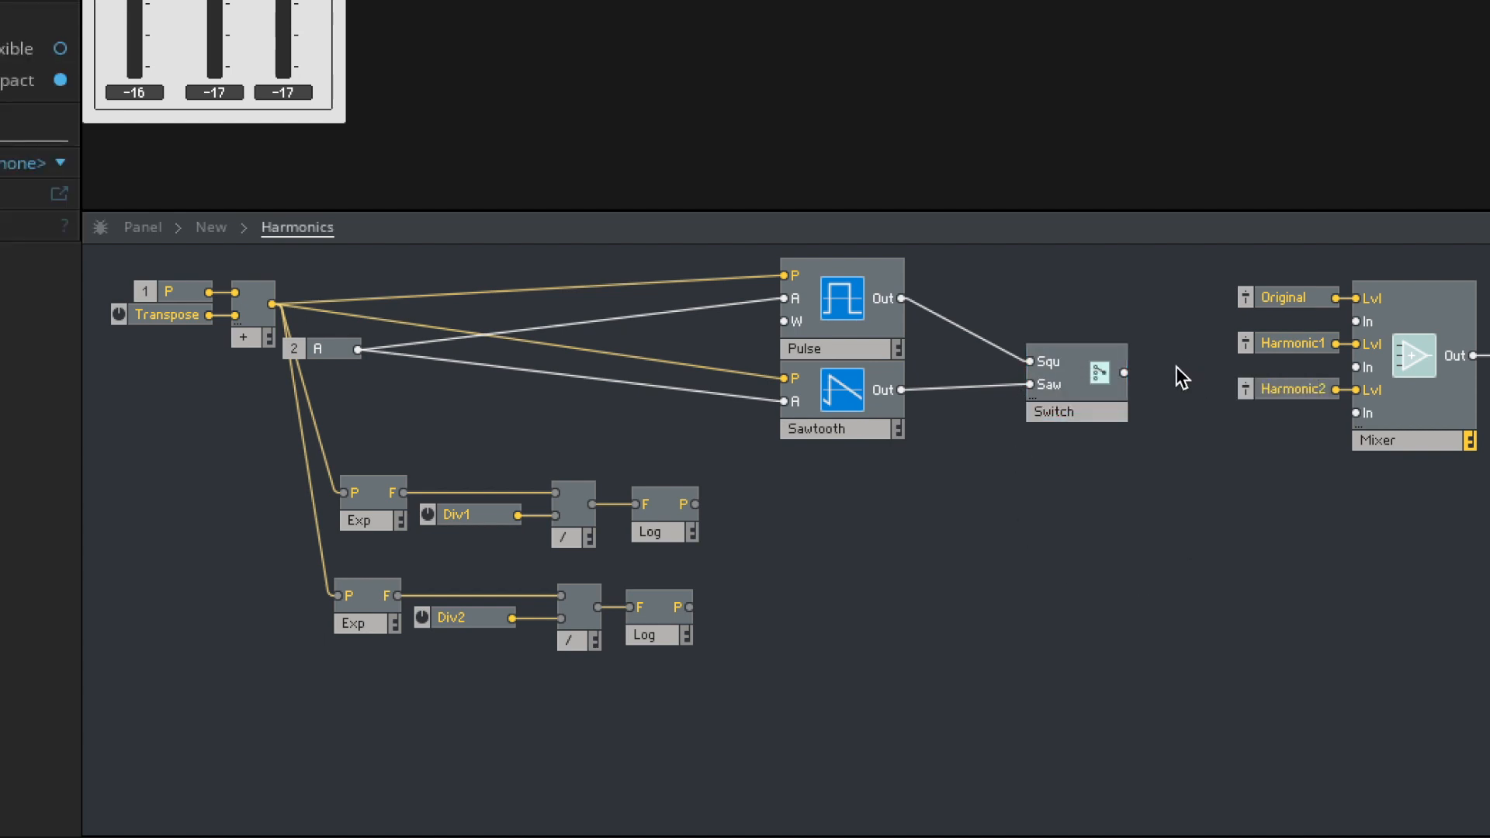
- Connect the Switch output to the mixer's first audio input and tidy the placement of the switch and mixer modules
left_click_drag(1260, 328, 1372, 329)
left_click_drag(1062, 399, 1060, 372)
left_click_drag(1309, 646, 1071, 478)
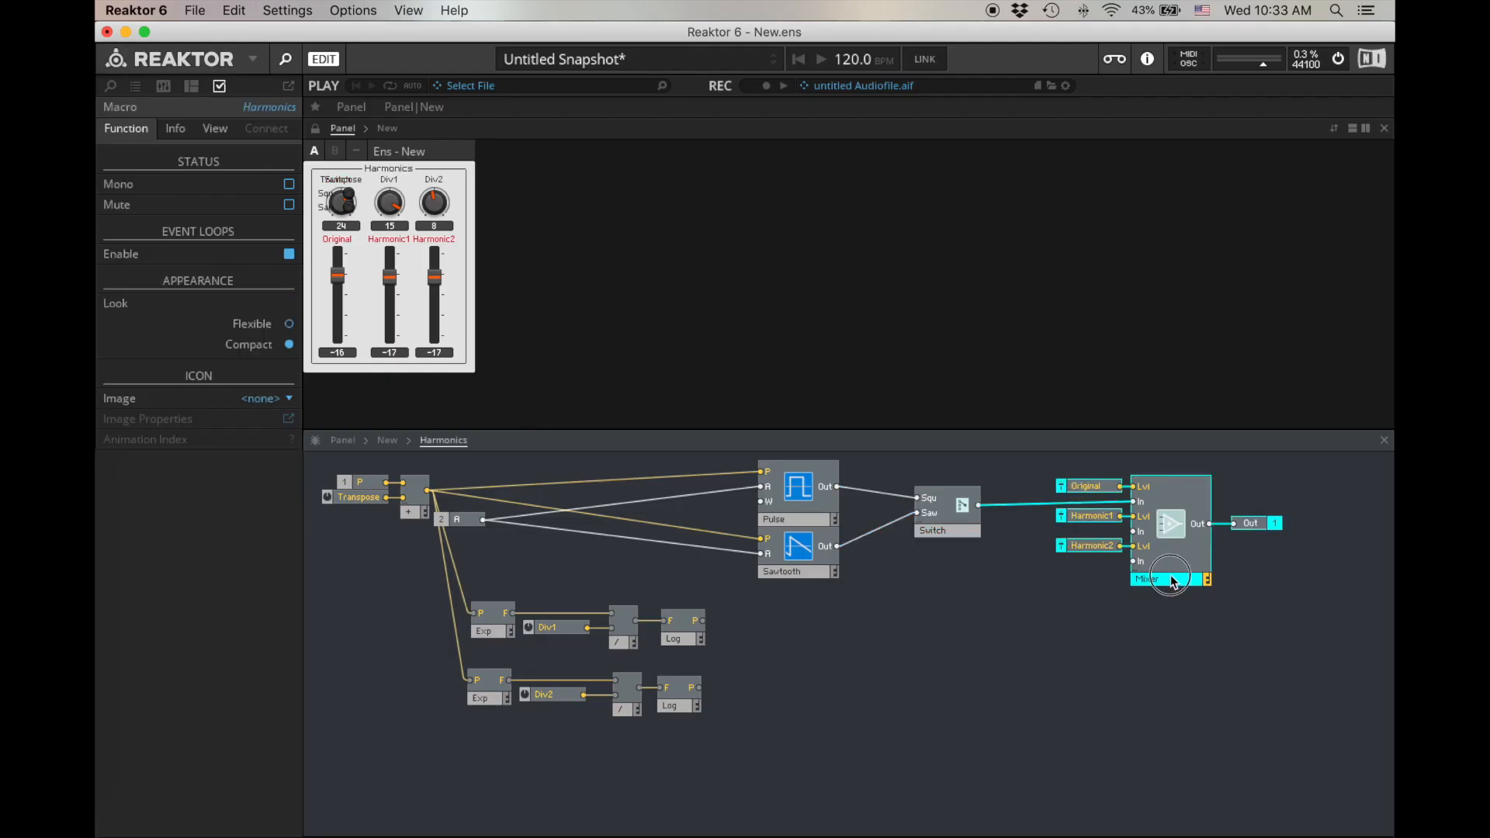
left_click_drag(1172, 582, 1149, 586)
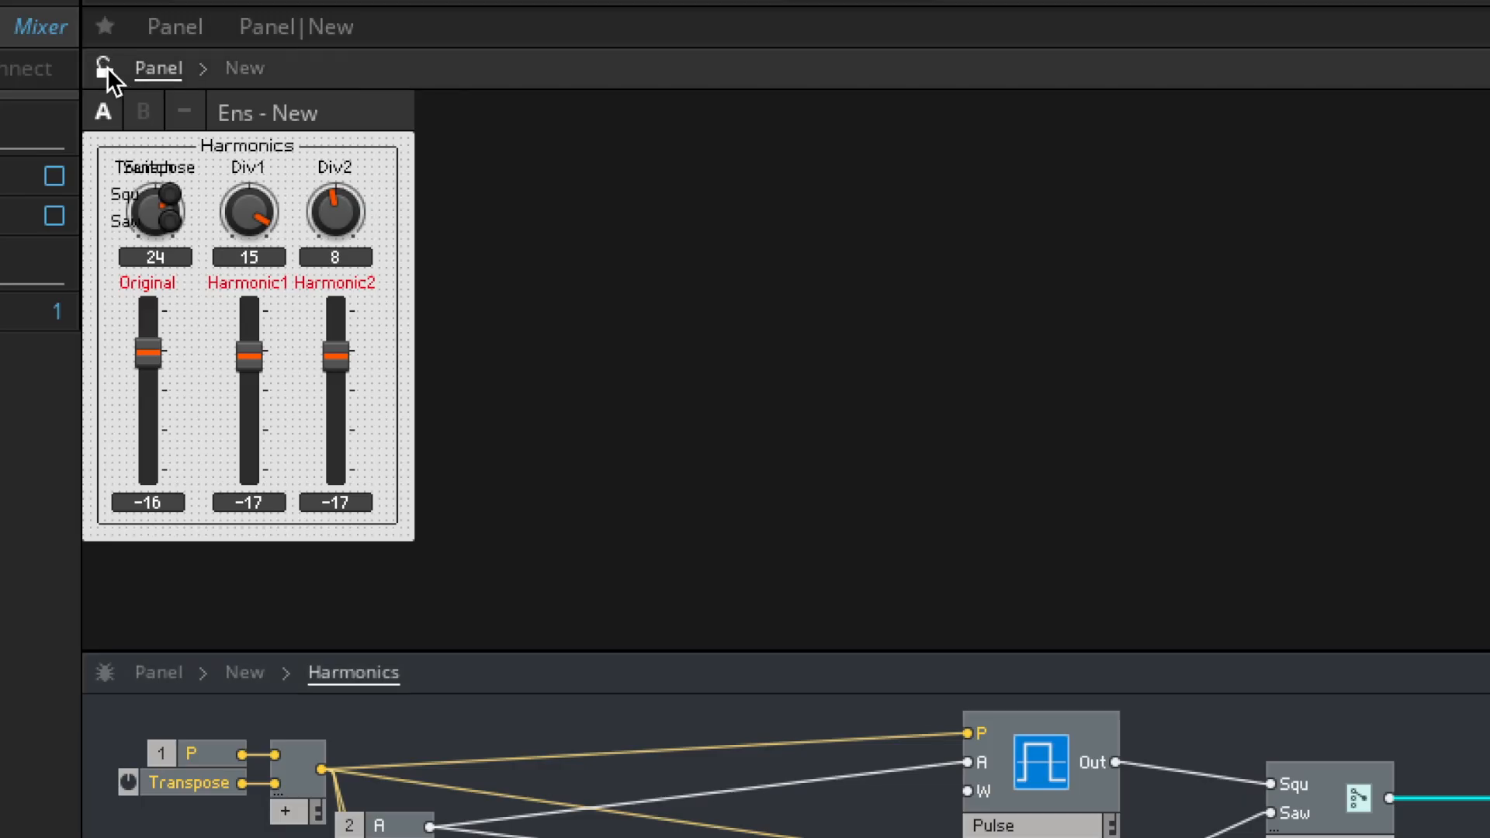
- Move the Switch buttons below the Original fader on the unlocked panel, lock it, and try Squ and Saw, leaving Squ selected
left_click_drag(124, 169, 127, 538)
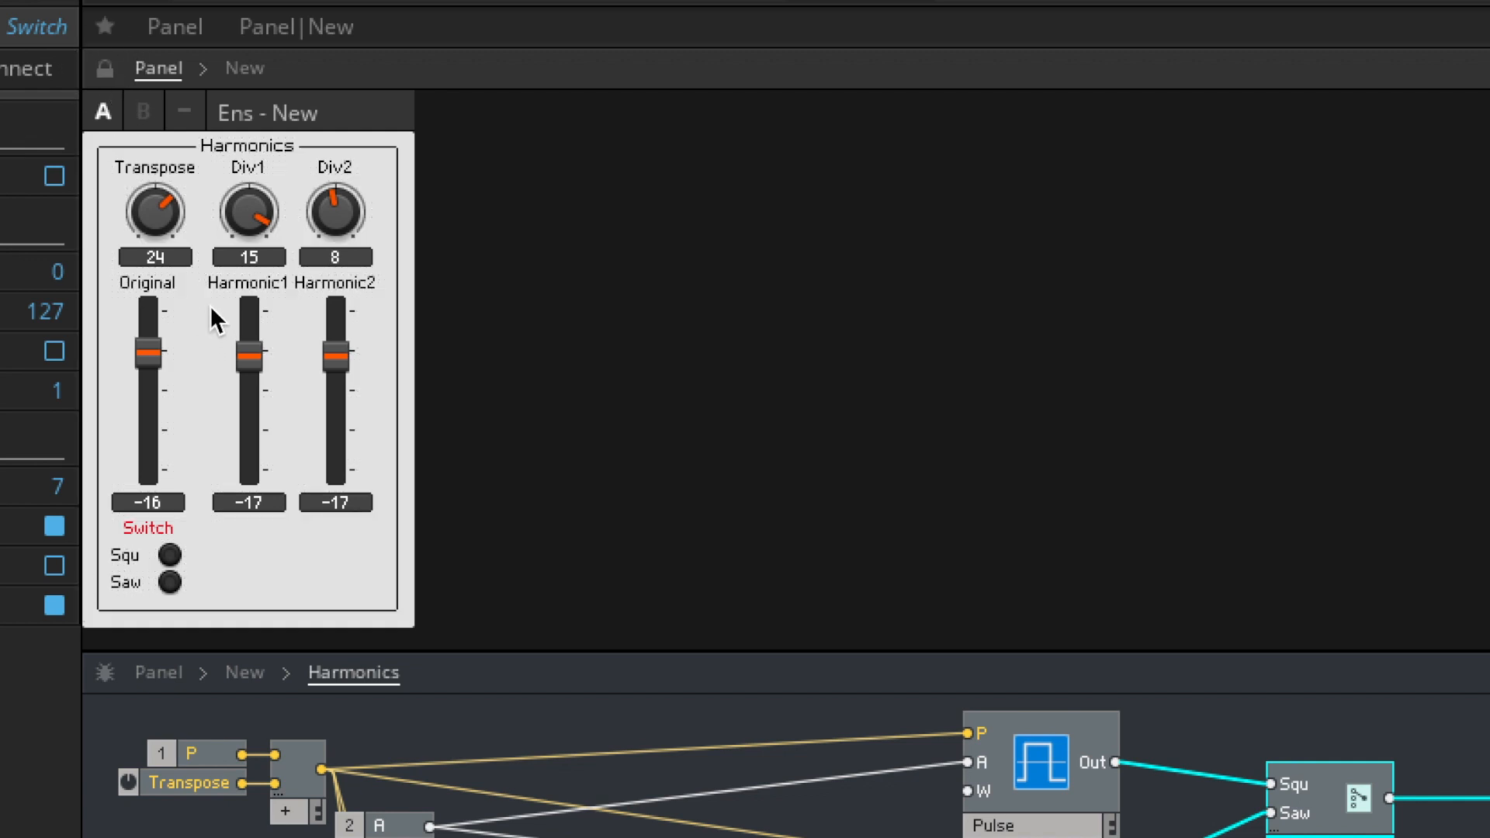
left_click(171, 562)
left_click(177, 587)
left_click(172, 556)
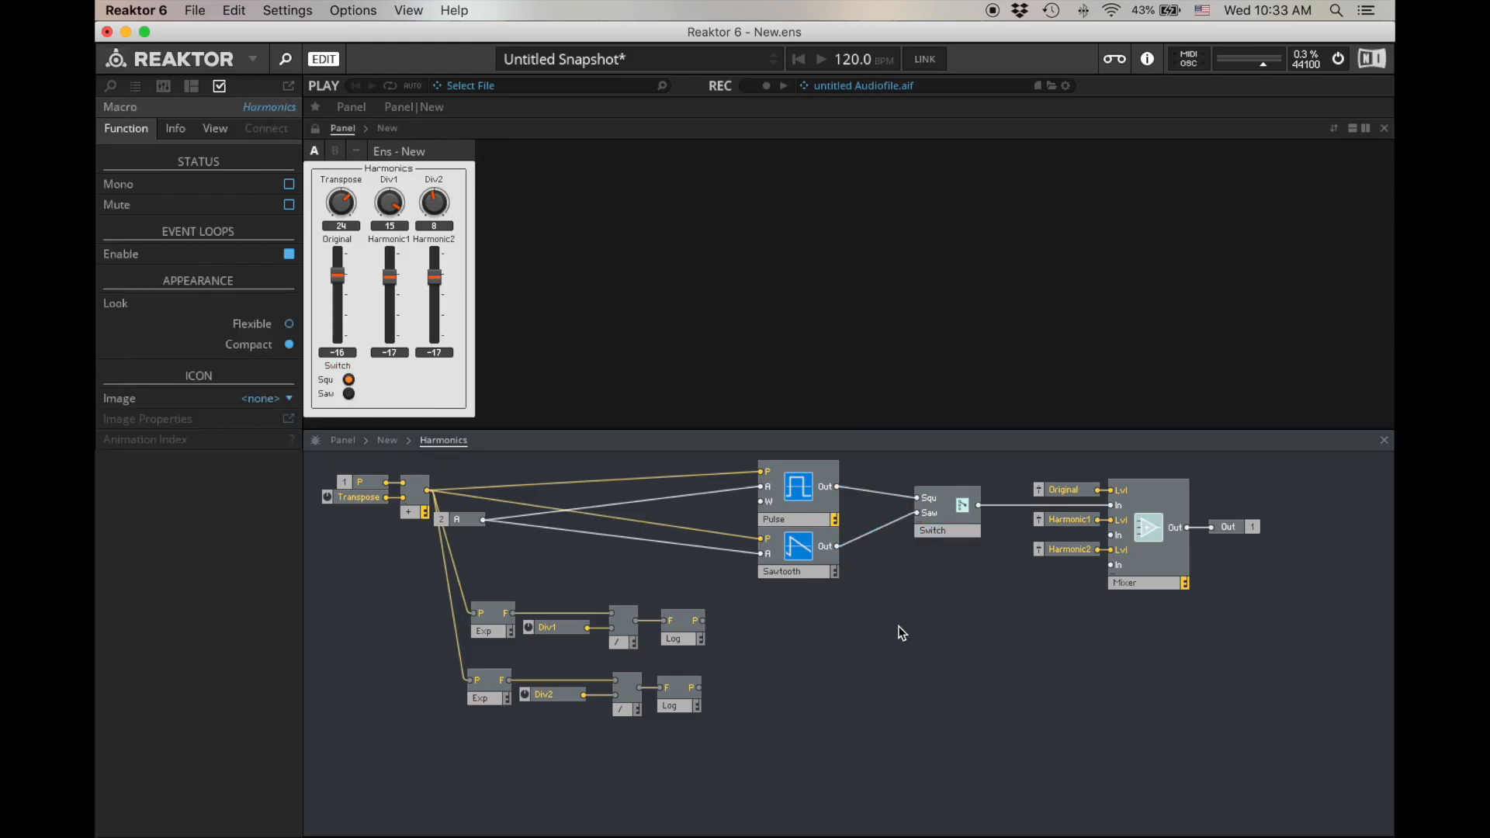
- Create a new macro named SubharmonicOsc in the empty area below the oscillators
right_click(796, 622)
mouse_move(802, 632)
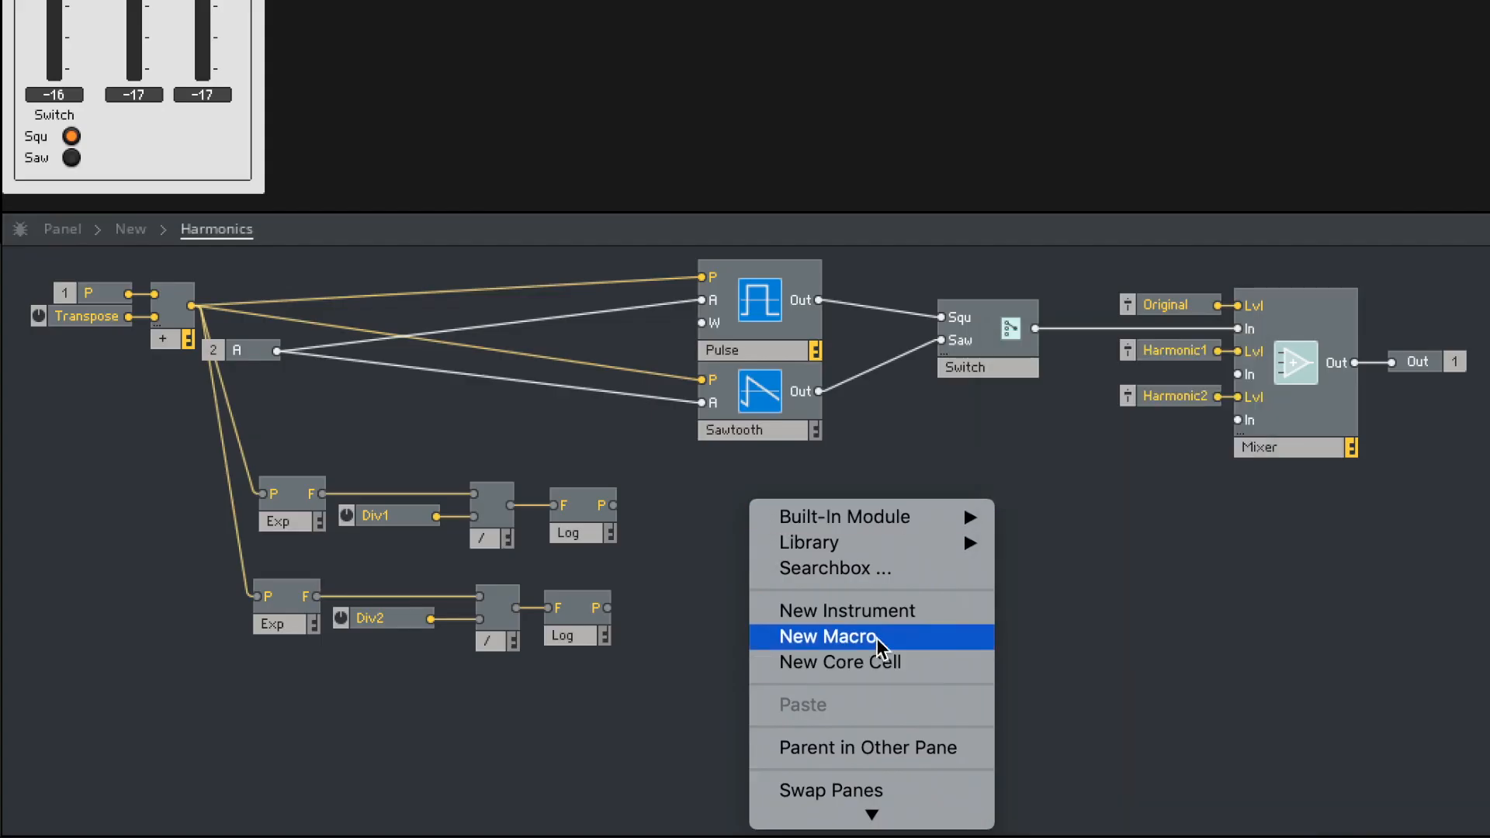
left_click(877, 638)
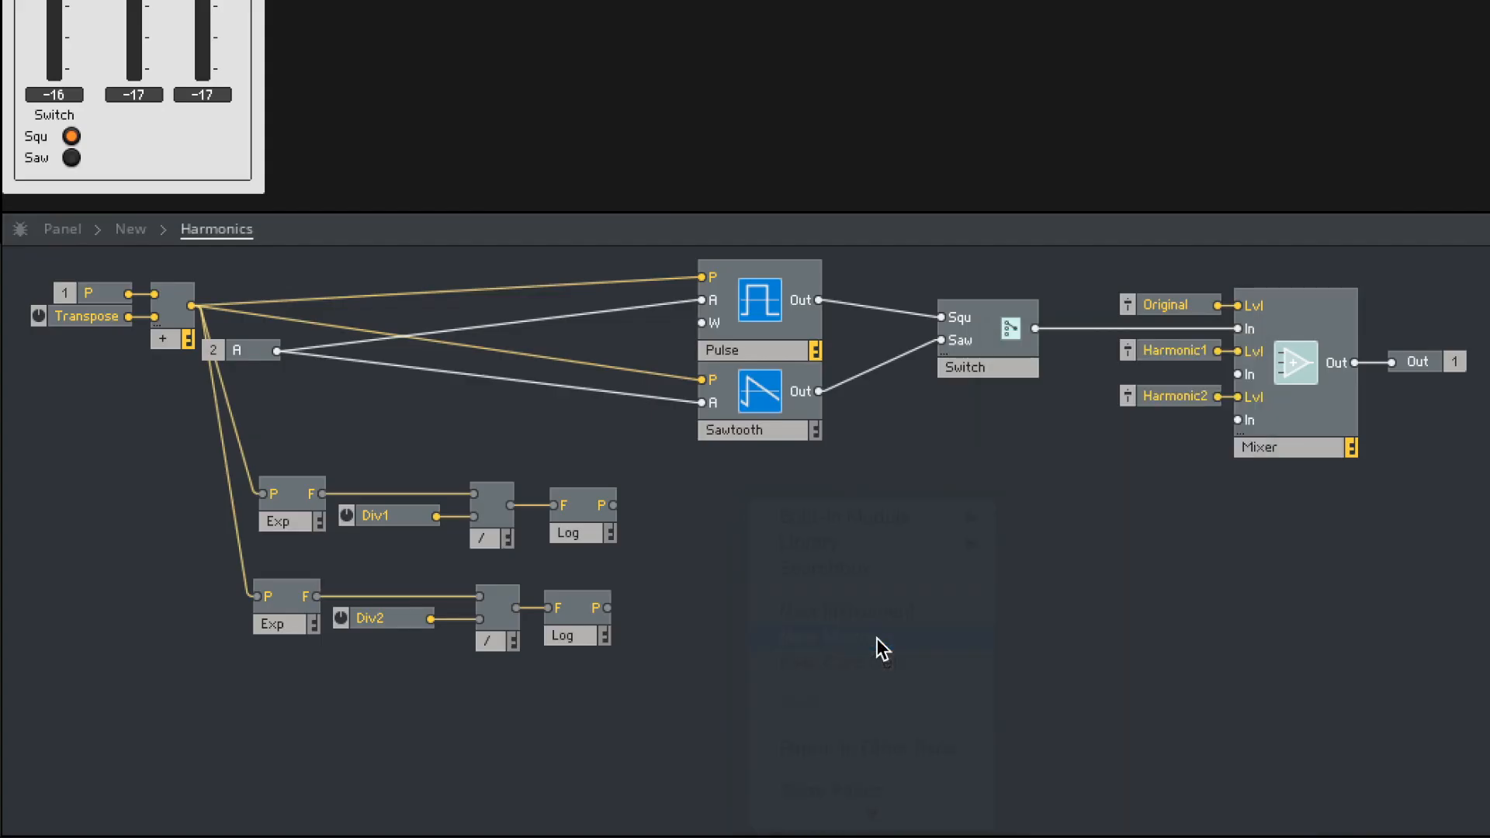
double_click(833, 574)
type("S")
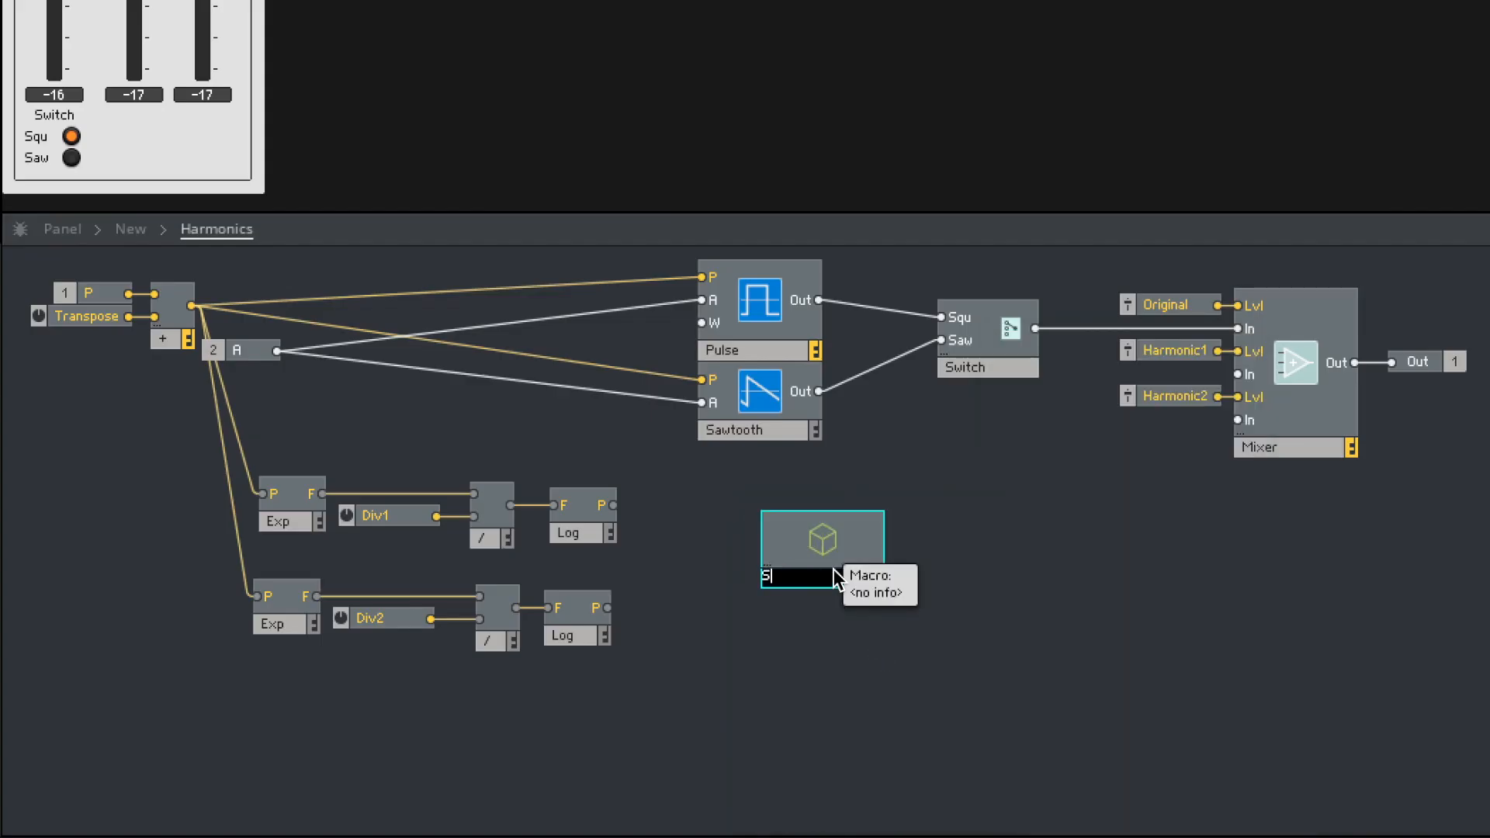
type("ubharmonicOSC")
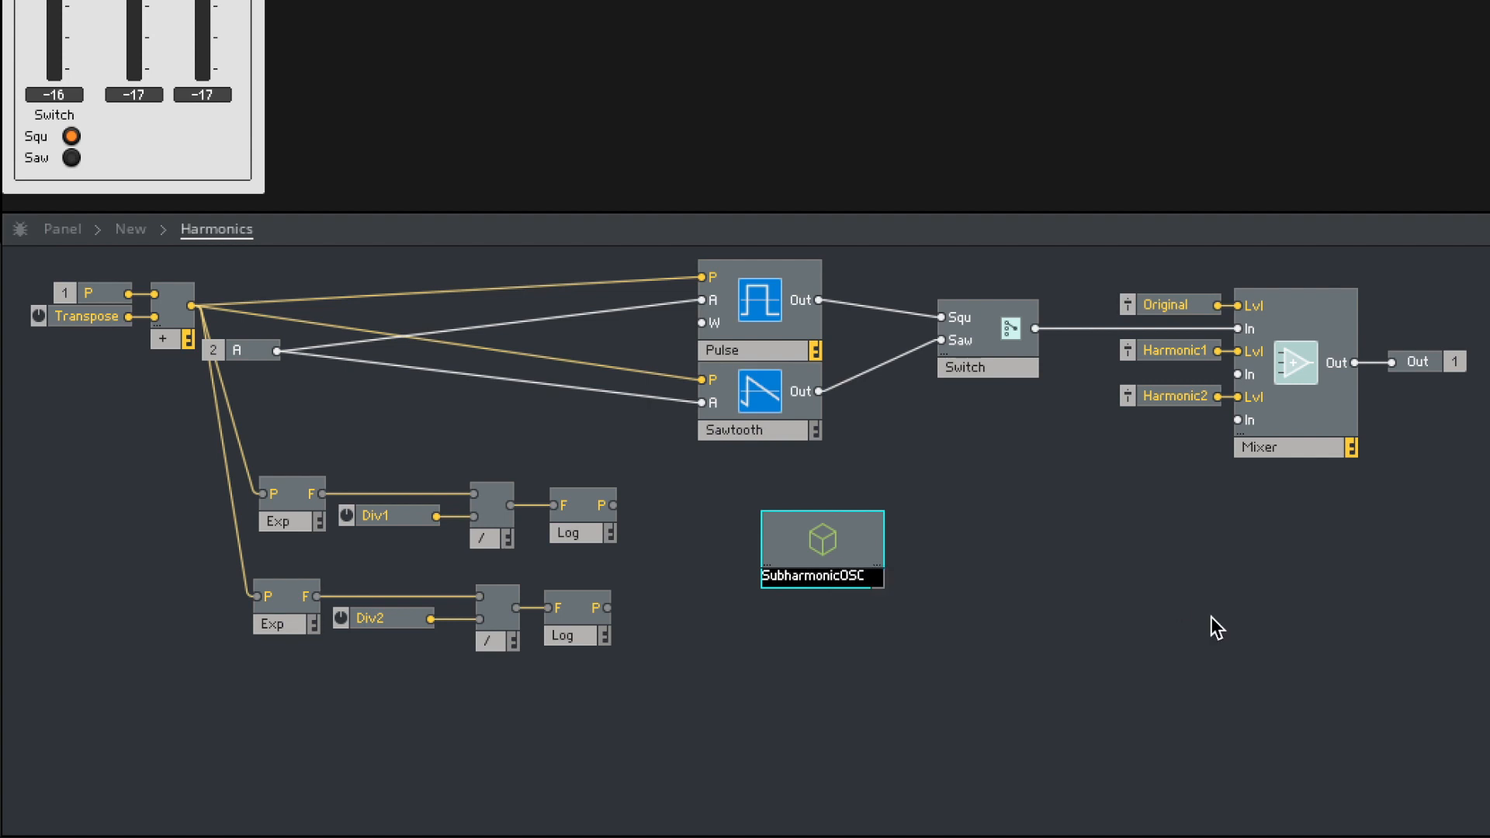
key("BackSpace")
key("BackSpace")
type("sc")
key("Return")
- Cut the Exp, Div1, divide and Log chain and paste it inside the SubharmonicOsc macro
left_click_drag(668, 549, 264, 455)
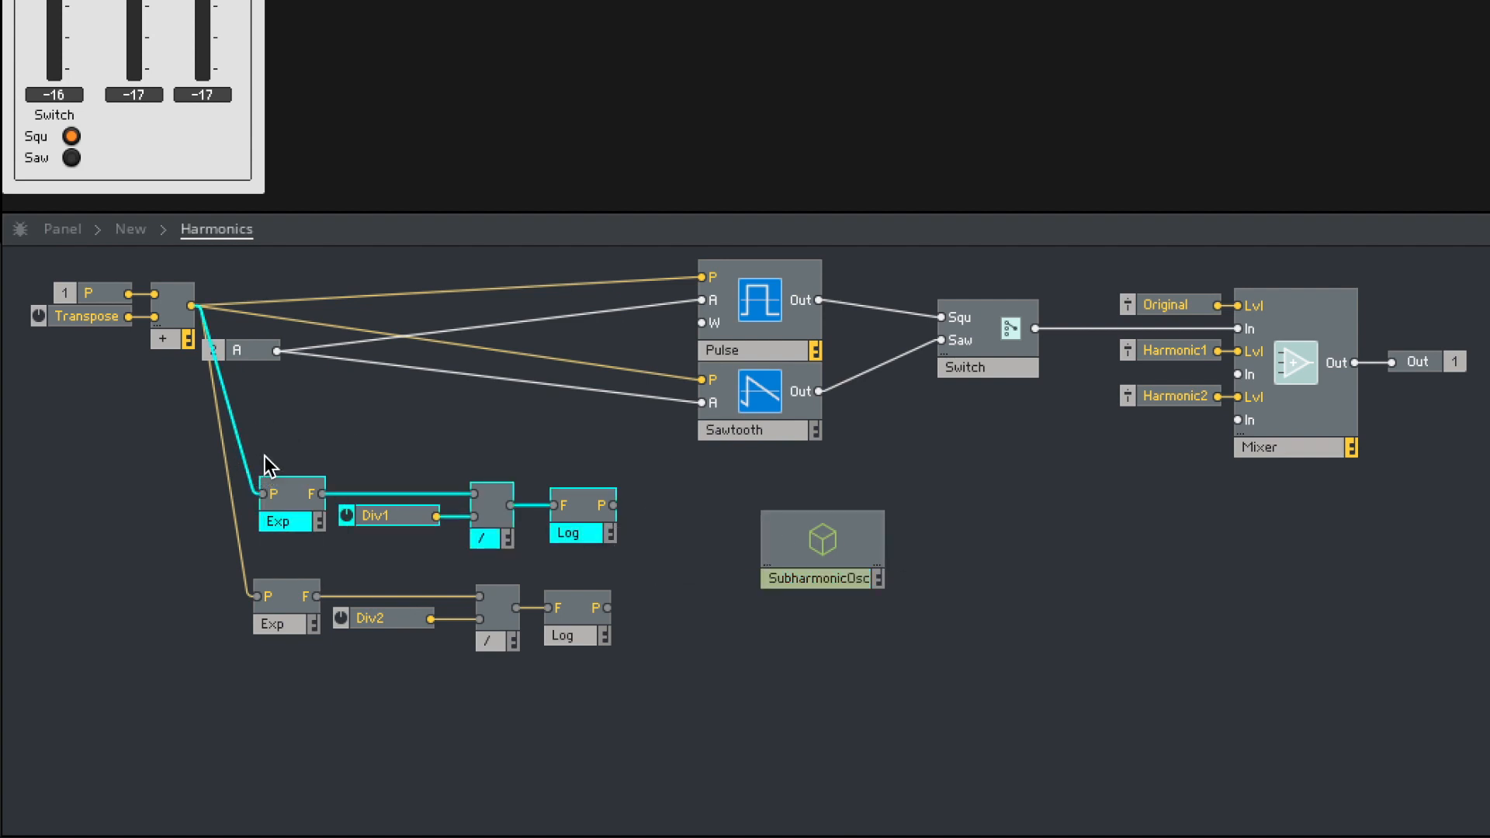
key("ctrl+x")
double_click(824, 543)
left_click(459, 422)
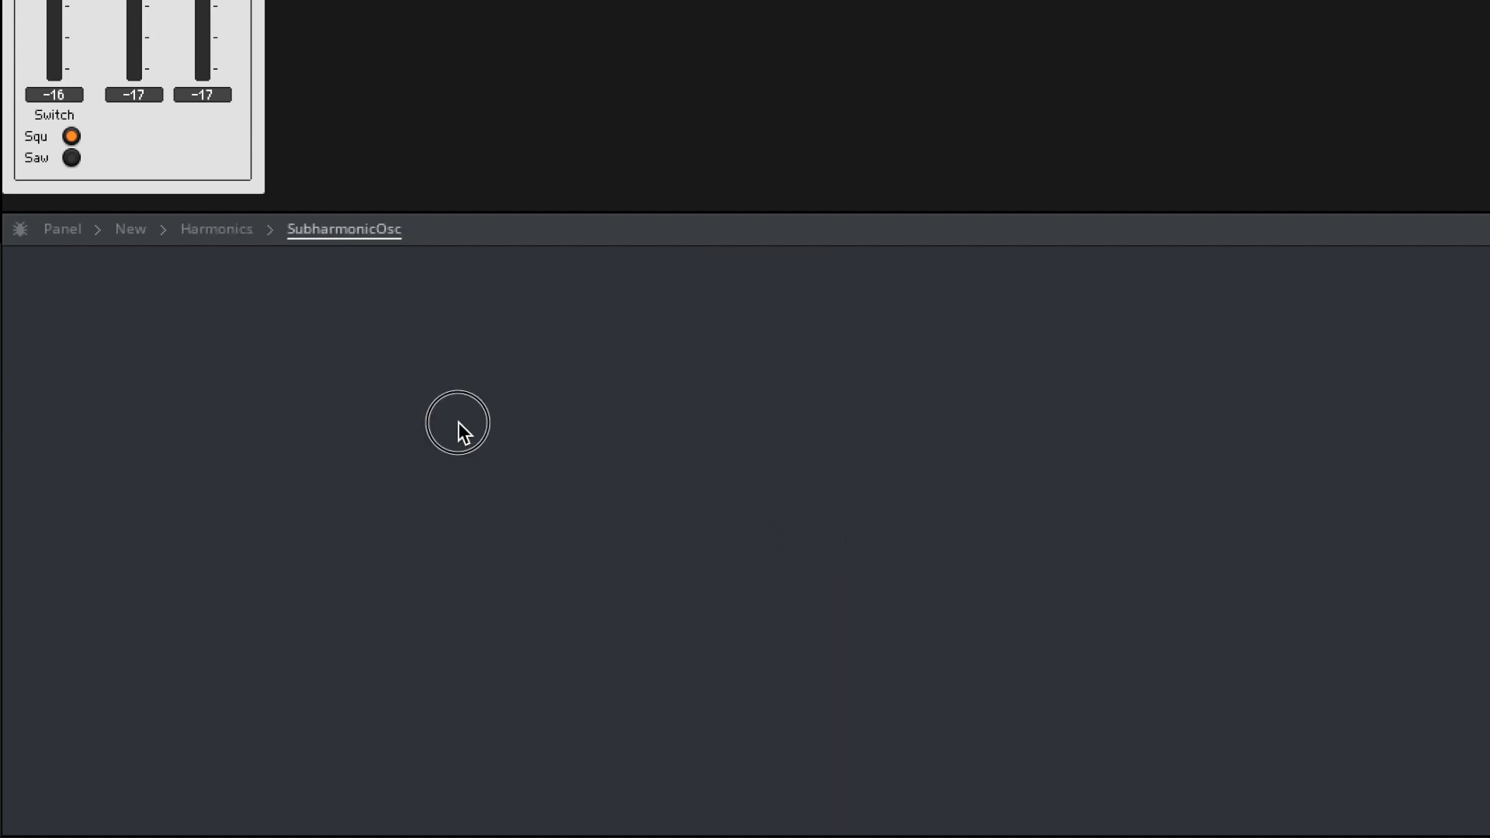
key("ctrl+v")
- Add an input port named P inside SubharmonicOsc and connect it to the Exp module's P input
left_click(326, 380)
double_click(326, 380)
type("in")
key("Return")
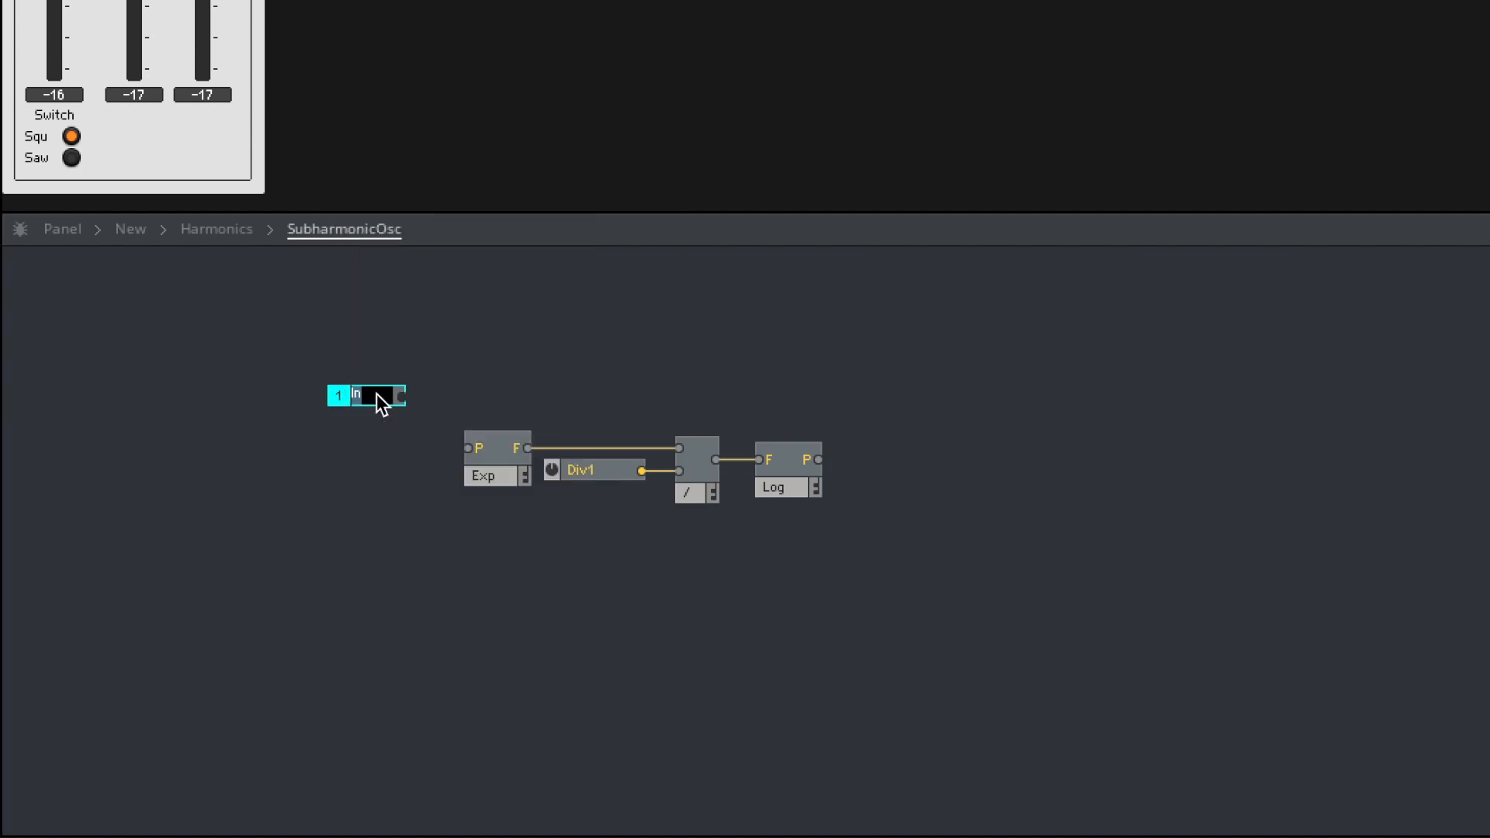
type("P")
left_click(364, 490)
left_click_drag(372, 392, 468, 447)
left_click(378, 494)
- Duplicate the P input port, place the copy below it, and name it A
left_click(370, 450)
key("ctrl+d")
left_click_drag(371, 450, 368, 573)
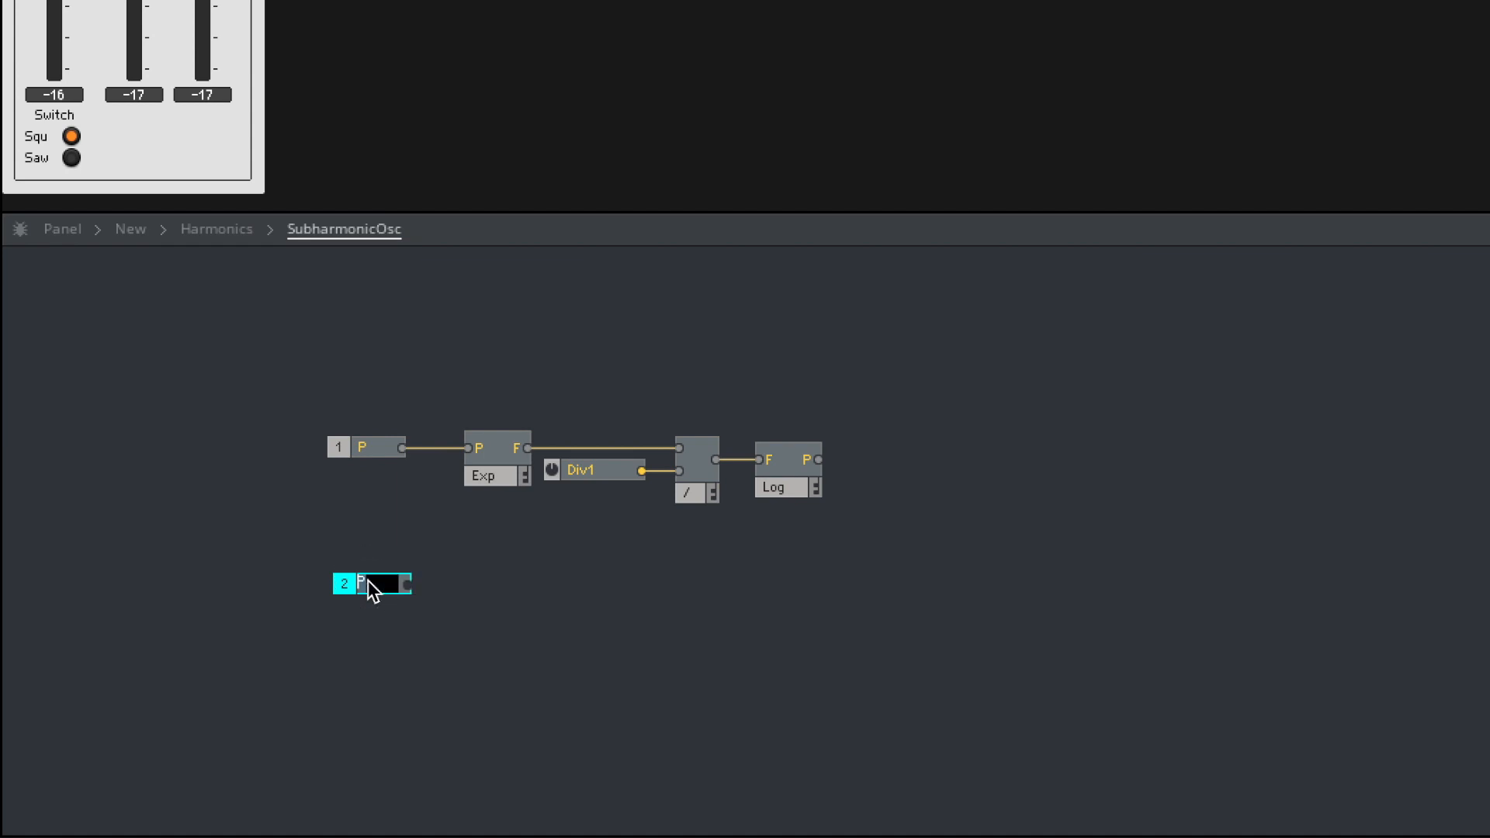
type("A")
- Copy the Pulse, Sawtooth and Switch modules from the Harmonics structure into SubharmonicOsc, placing them beside the Log module
double_click(770, 663)
left_click(1010, 438)
left_click_drag(1009, 438, 739, 296)
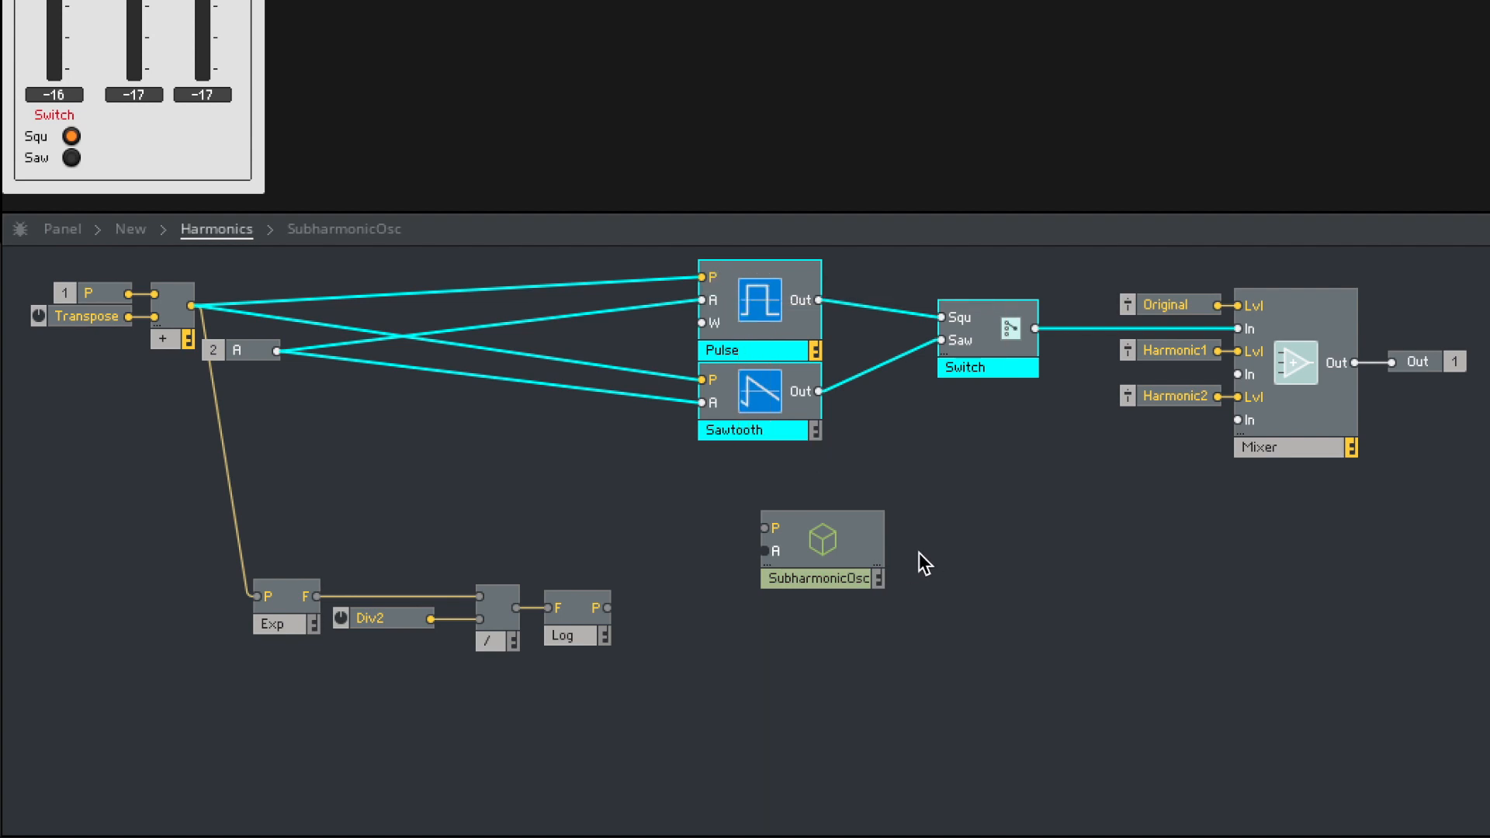
double_click(829, 548)
key("ctrl+v")
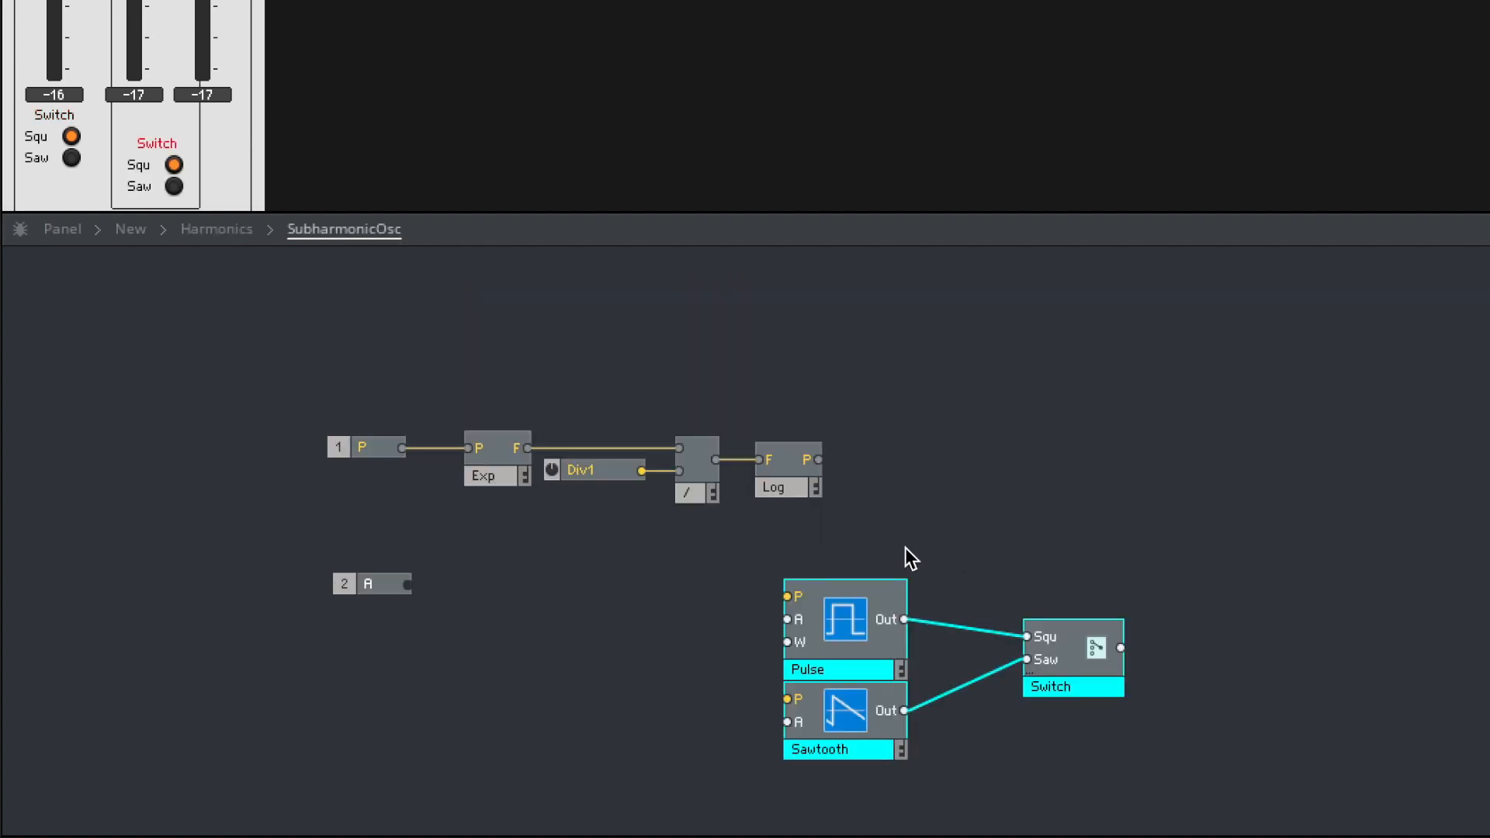
left_click_drag(835, 605, 932, 469)
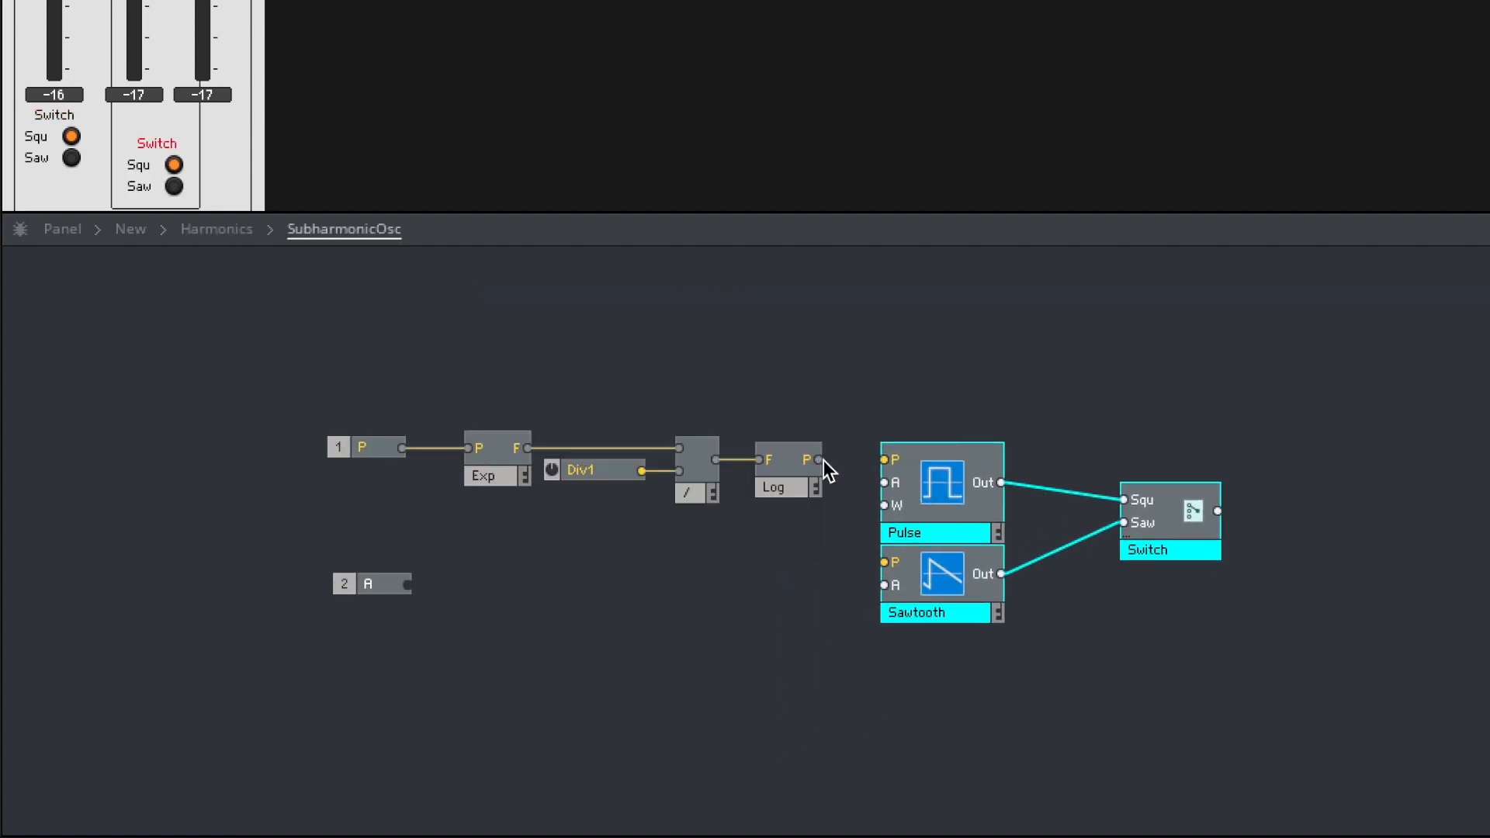
- Connect the Log output to the P inputs of Pulse and Sawtooth, and rename the Div1 knob Div
left_click_drag(840, 456, 882, 456)
left_click_drag(911, 551, 886, 562)
left_click(594, 469)
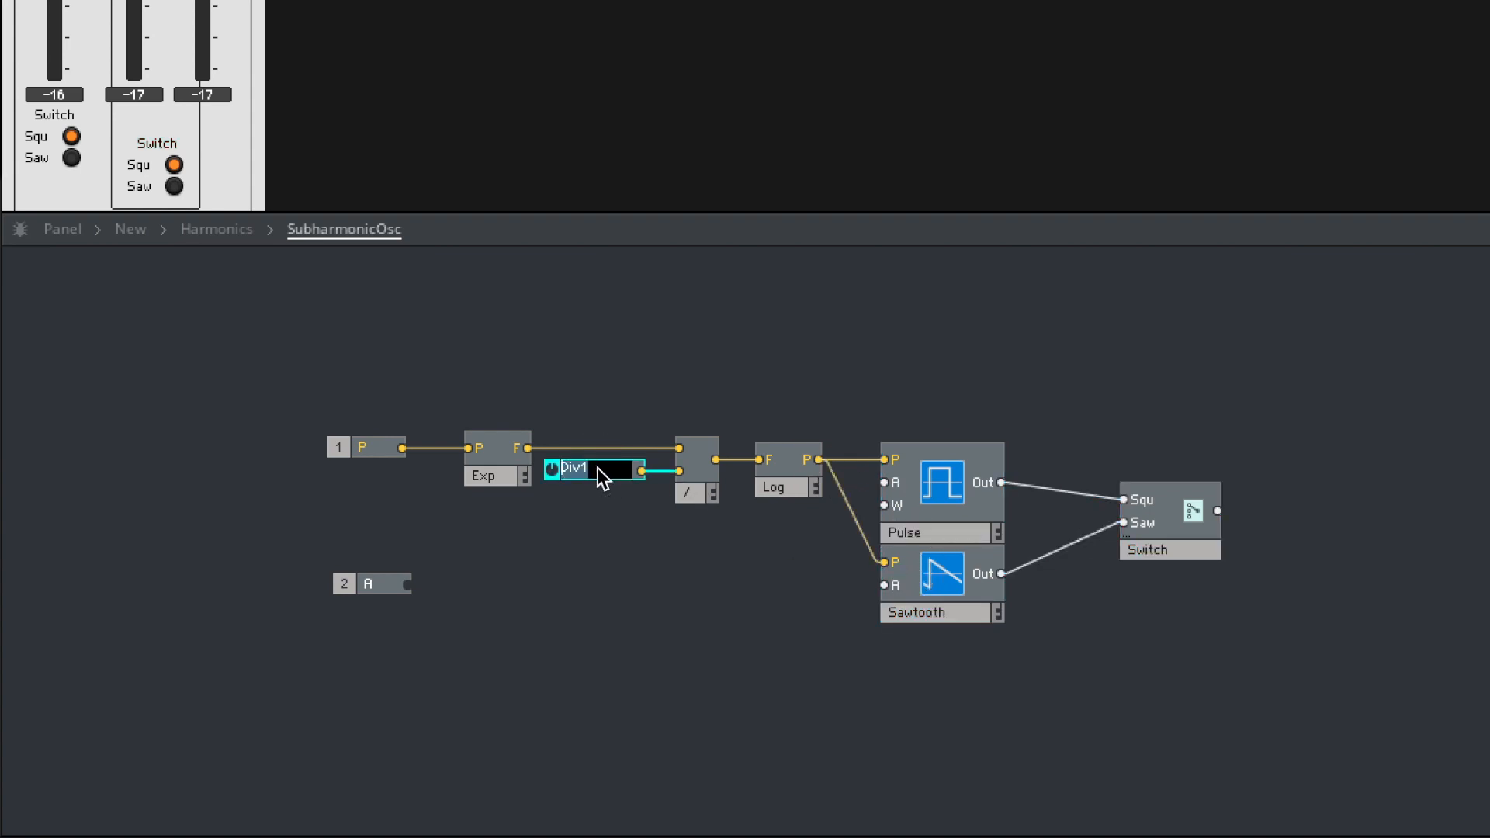
key("BackSpace")
type("i")
key("BackSpace")
left_click(602, 610)
- Connect the A port to both oscillators' A inputs, and add an output port fed by the Switch
left_click_drag(505, 585, 884, 585)
left_click_drag(404, 586, 885, 483)
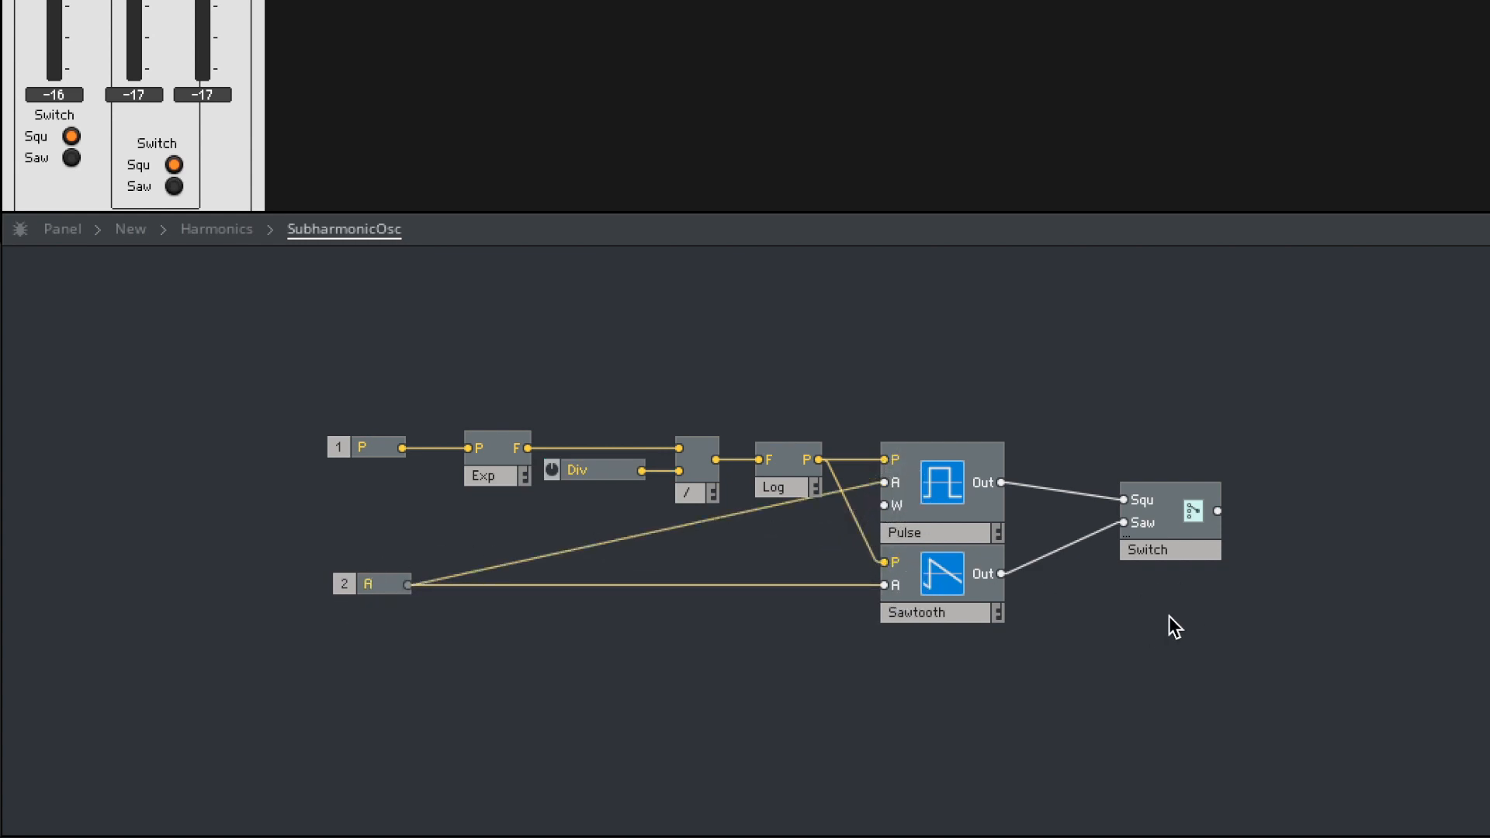
key("Return")
type("out")
key("Return")
left_click_drag(1198, 639, 1286, 509)
- Return to the Harmonics structure, move SubharmonicOsc beneath the Sawtooth oscillator, and delete the leftover Div2 division chain
double_click(1347, 610)
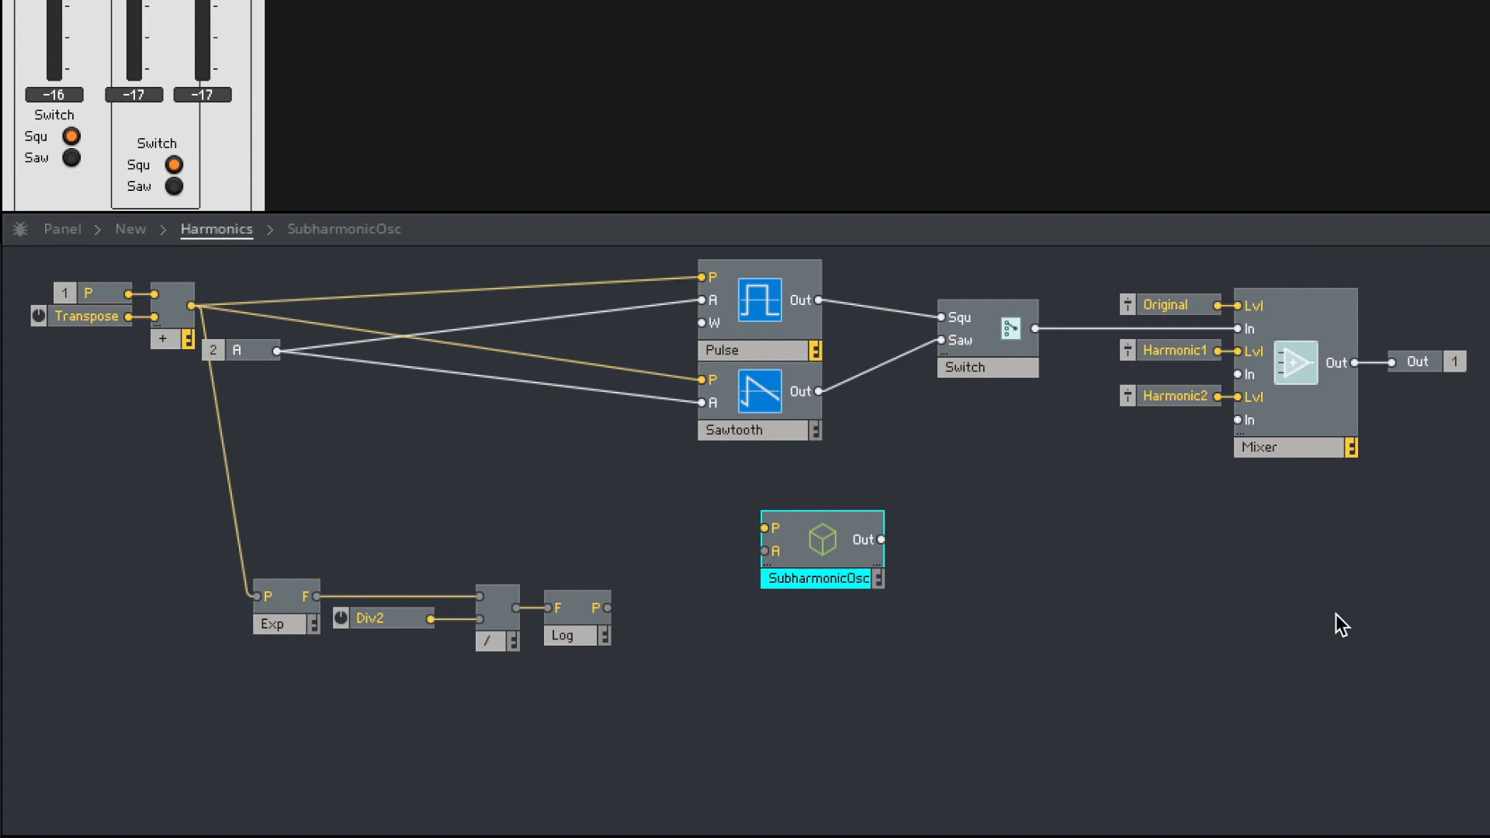
left_click_drag(824, 557, 760, 539)
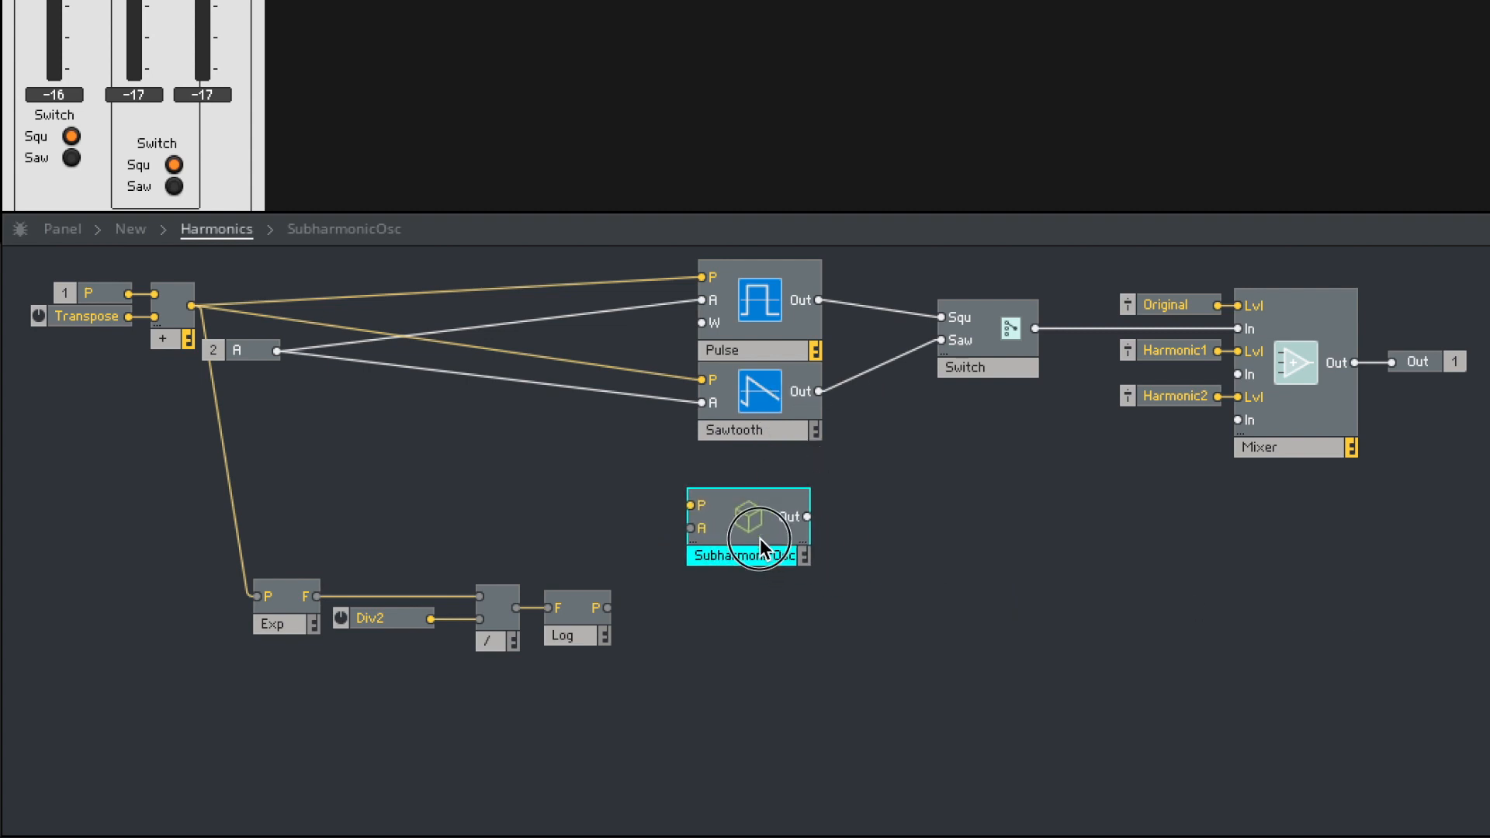
left_click_drag(628, 694, 243, 590)
key("Delete")
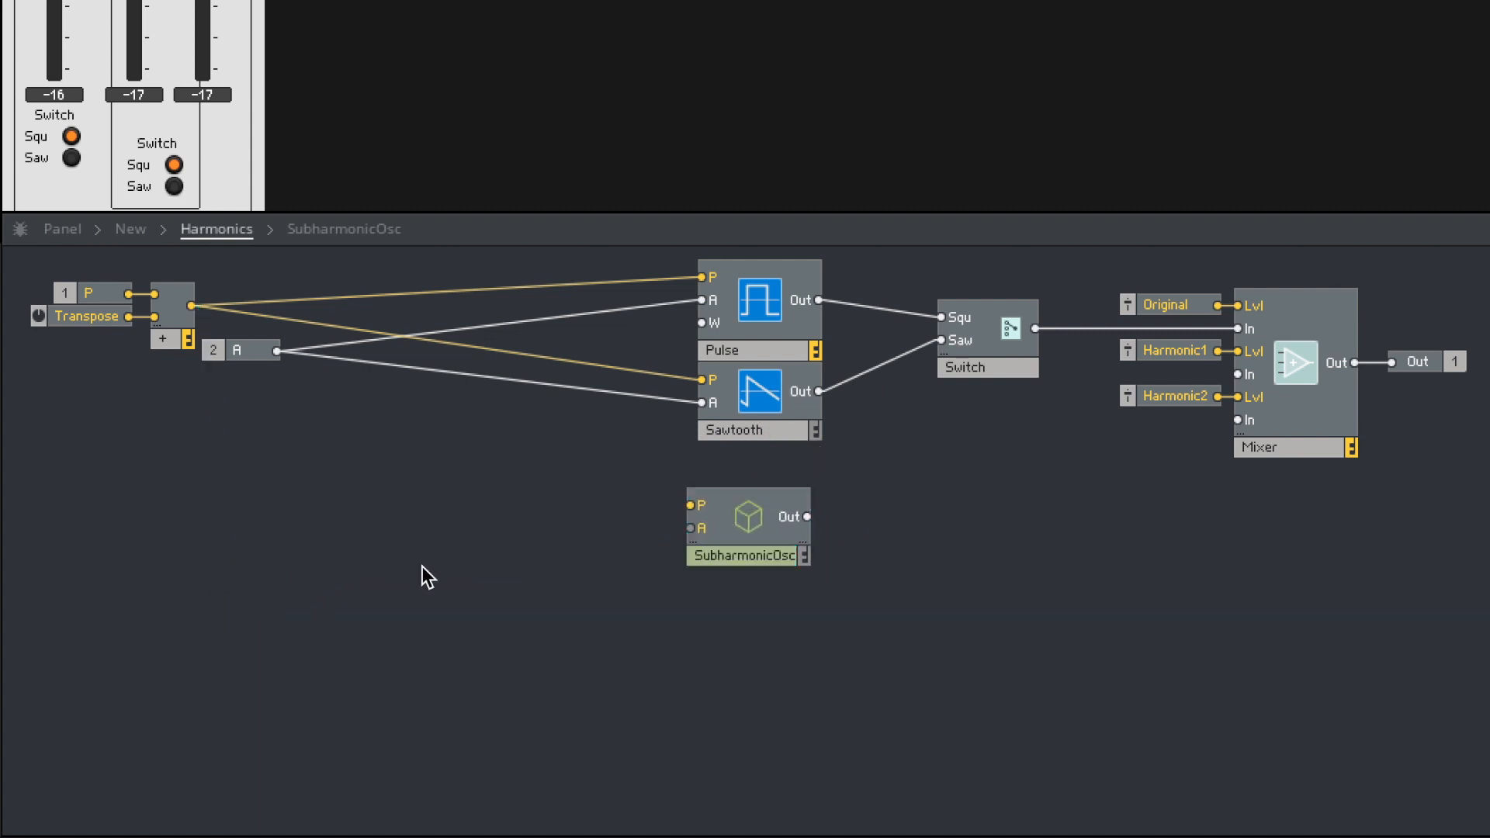
- Connect SubharmonicOsc's output to the mixer's second audio input and rename the Harmonic1 fader Subharmonic1
left_click_drag(739, 527, 1239, 374)
left_click(1155, 353)
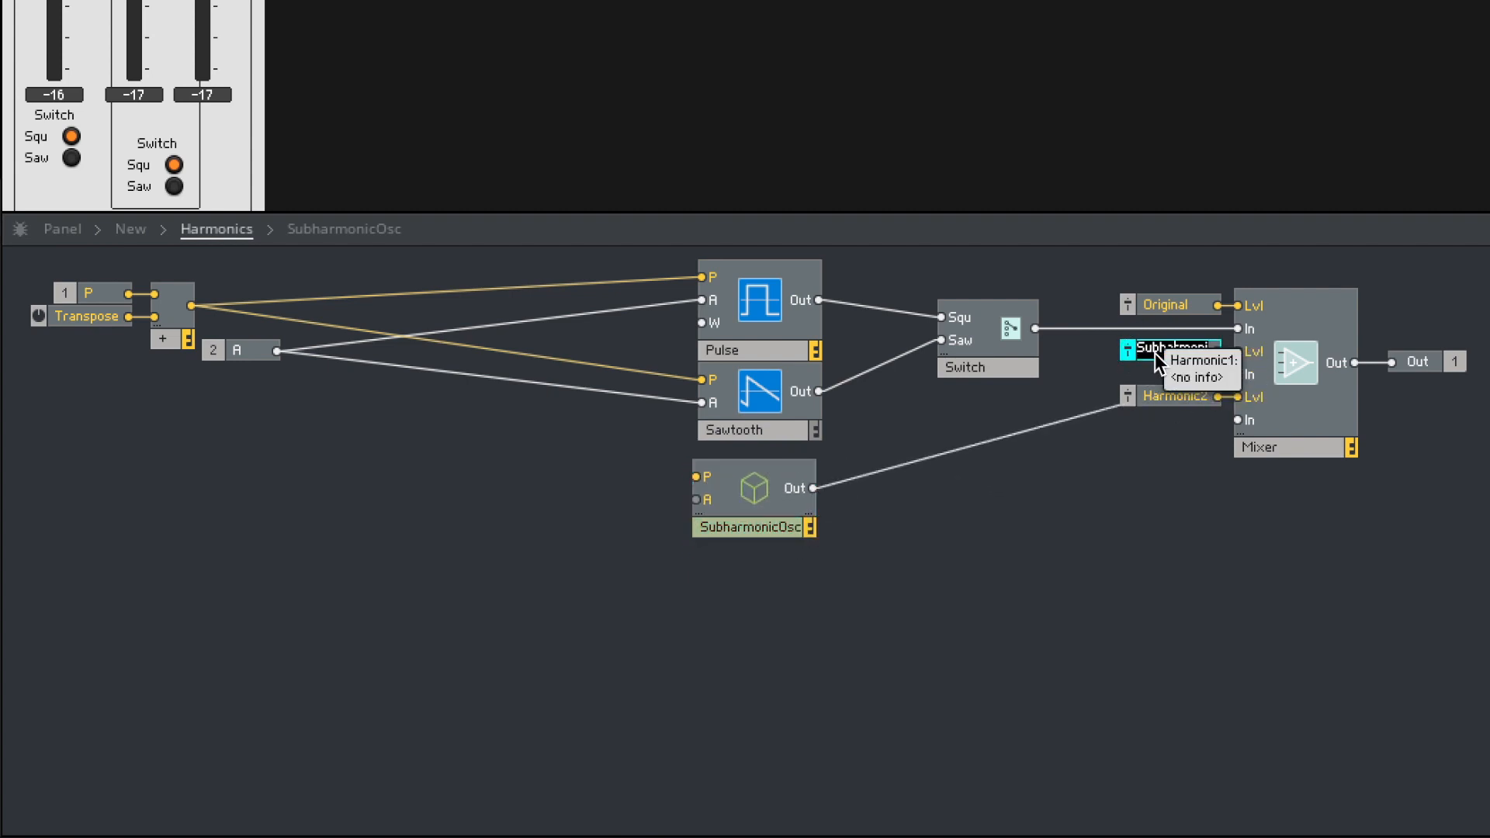
left_click(1139, 552)
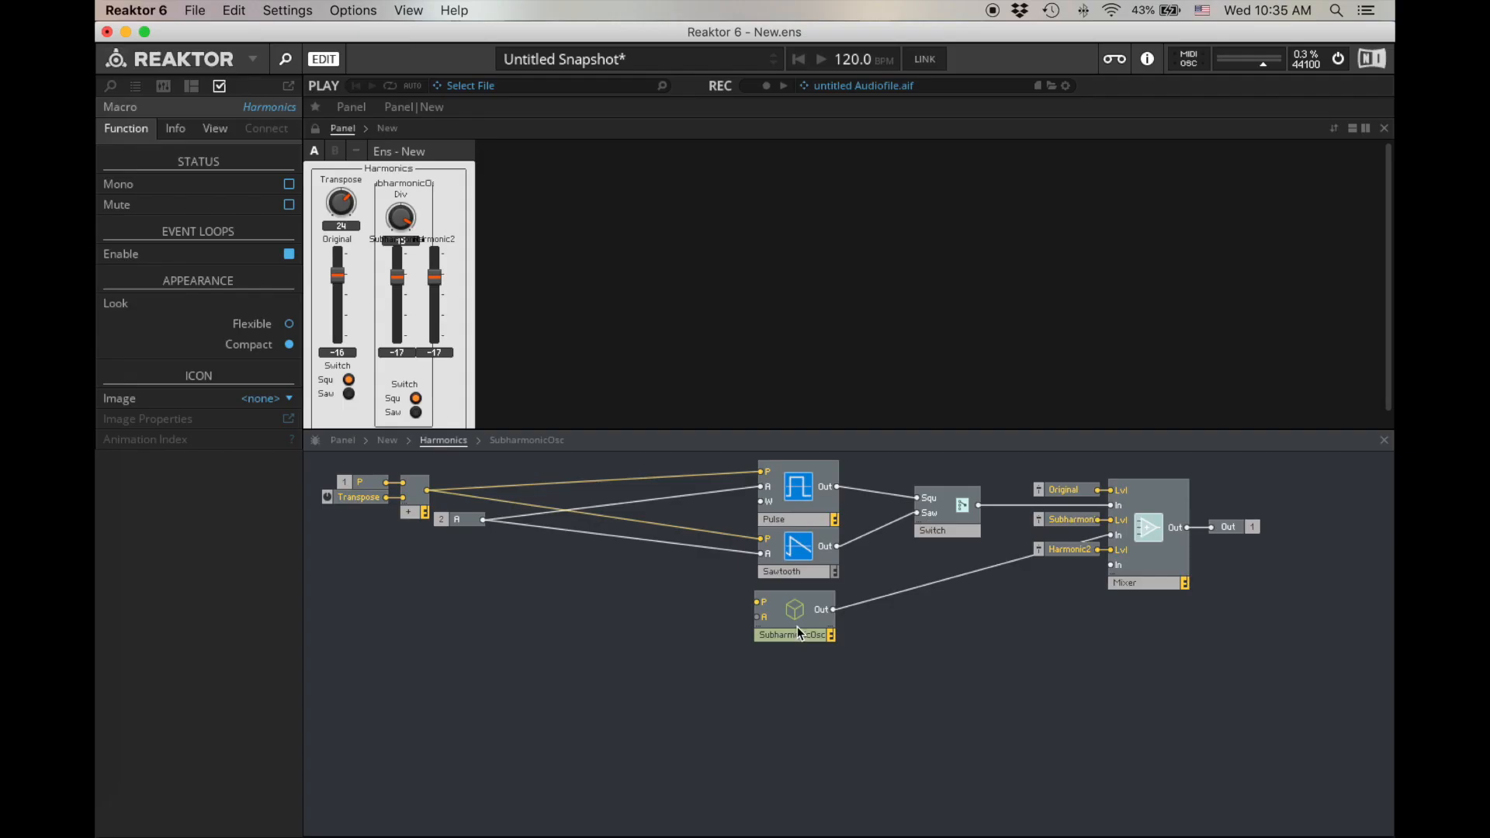
- Unlock the panel, move the SubharmonicOsc frame clear of the faders, and place its switch beside the Div knob
left_click_drag(798, 628, 801, 633)
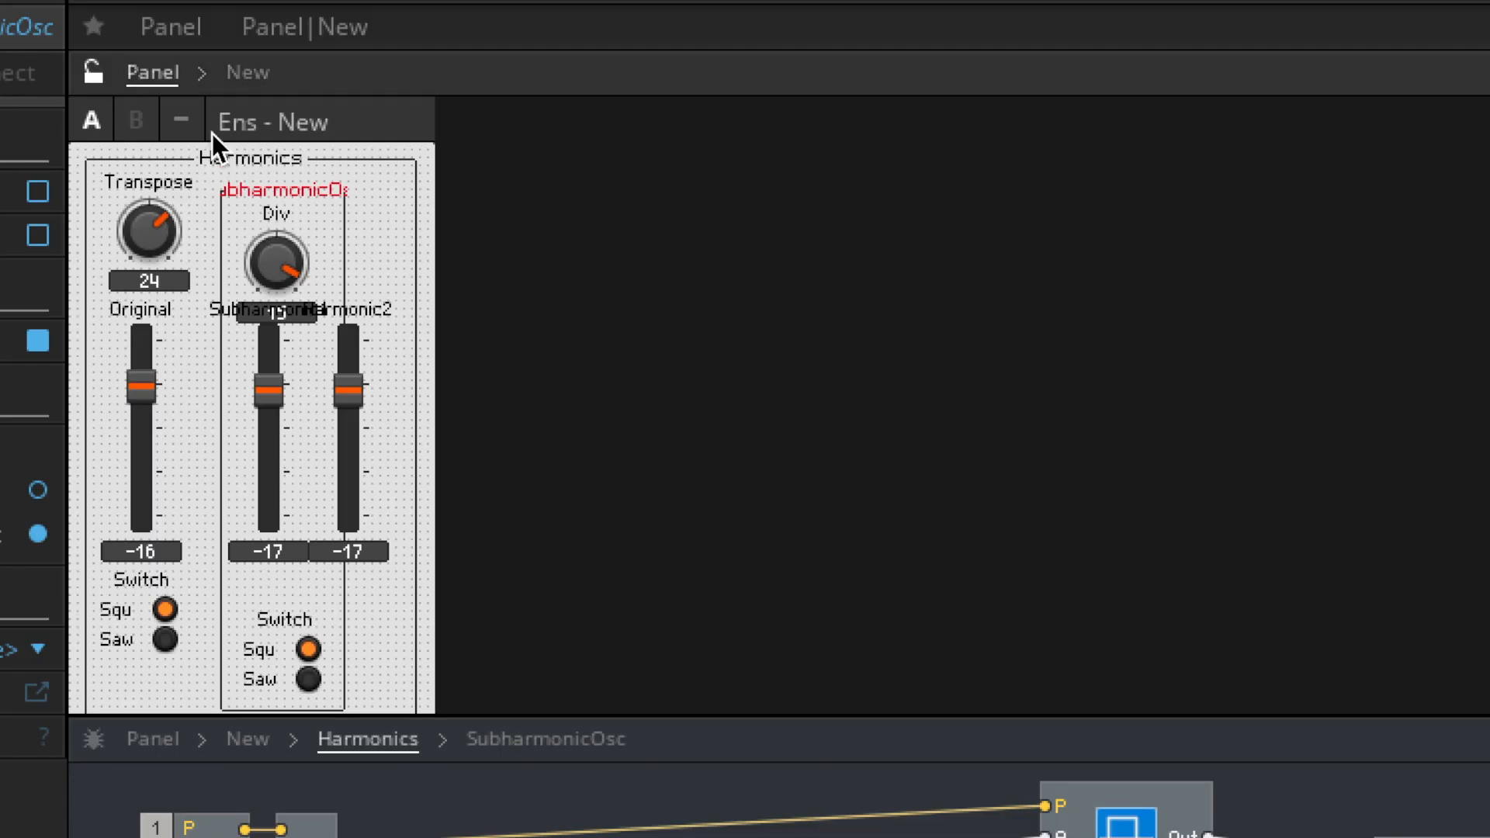
left_click_drag(264, 189, 578, 184)
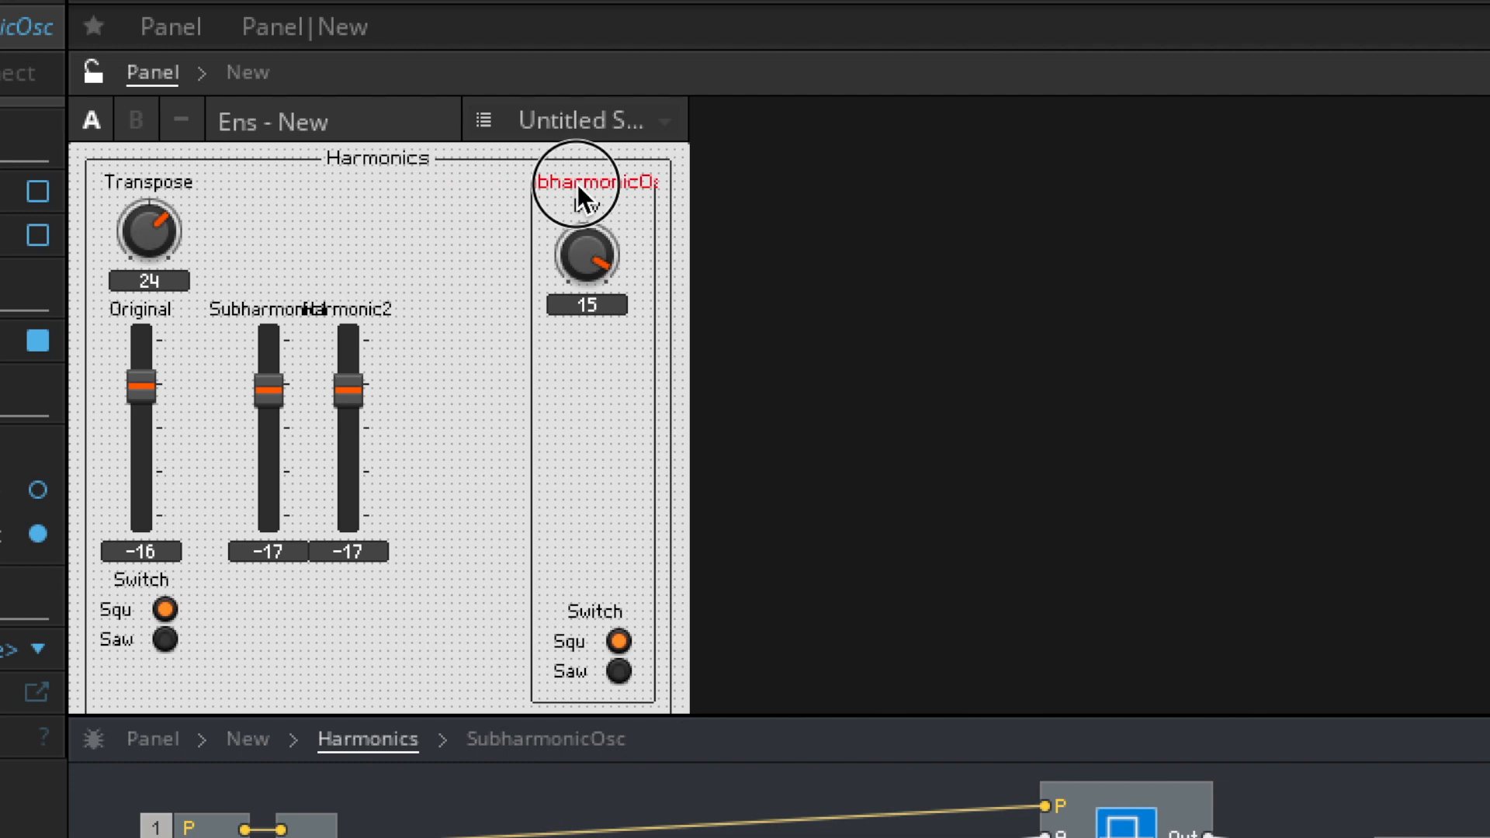
left_click(586, 611)
left_click_drag(585, 612, 491, 227)
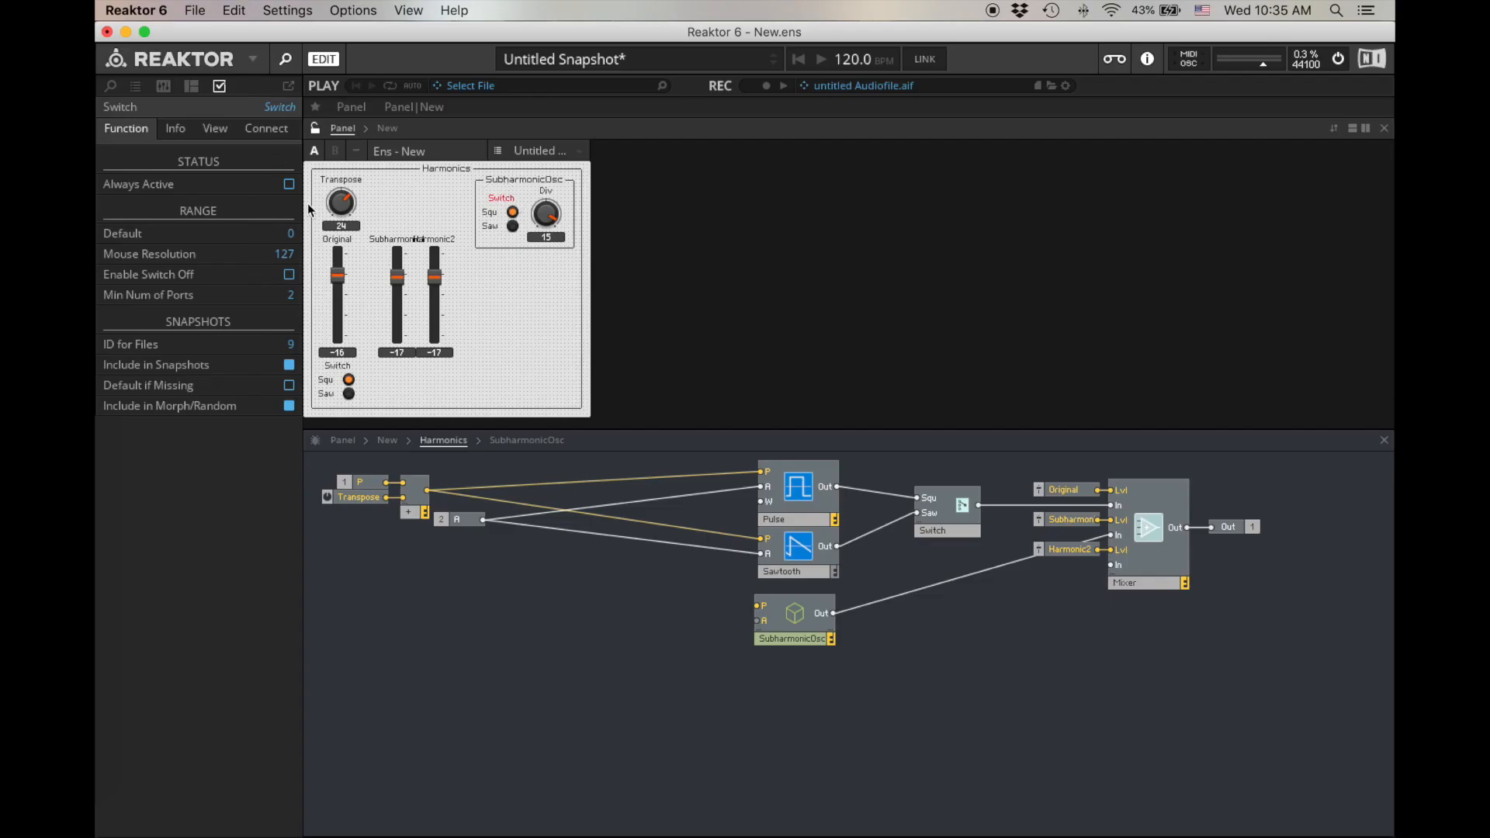
- Hide the label of the SubharmonicOsc switch and adjust the spacing of the frame and the Subharmonic1 fader
left_click(216, 128)
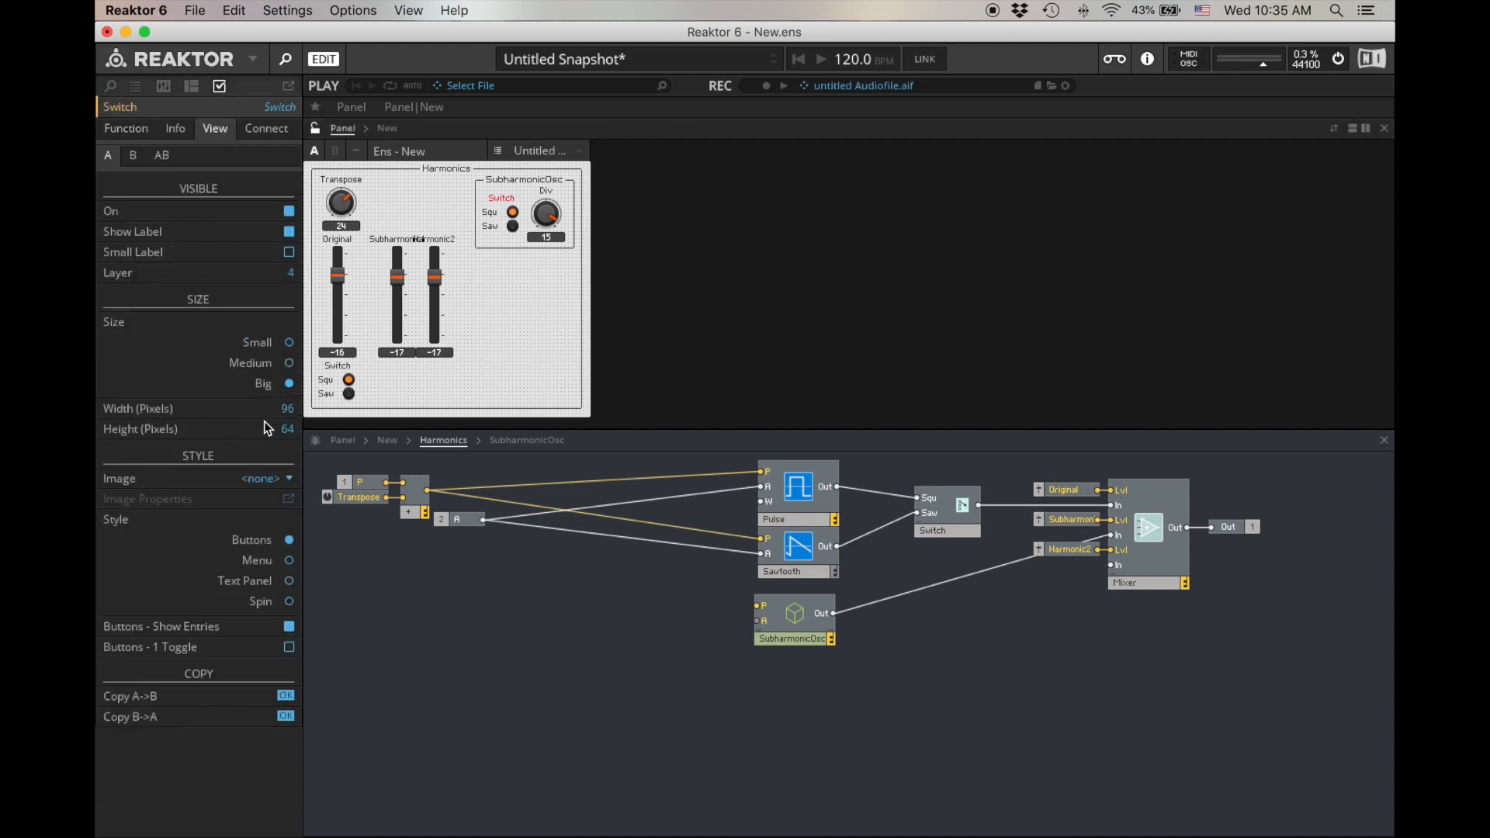
left_click(288, 232)
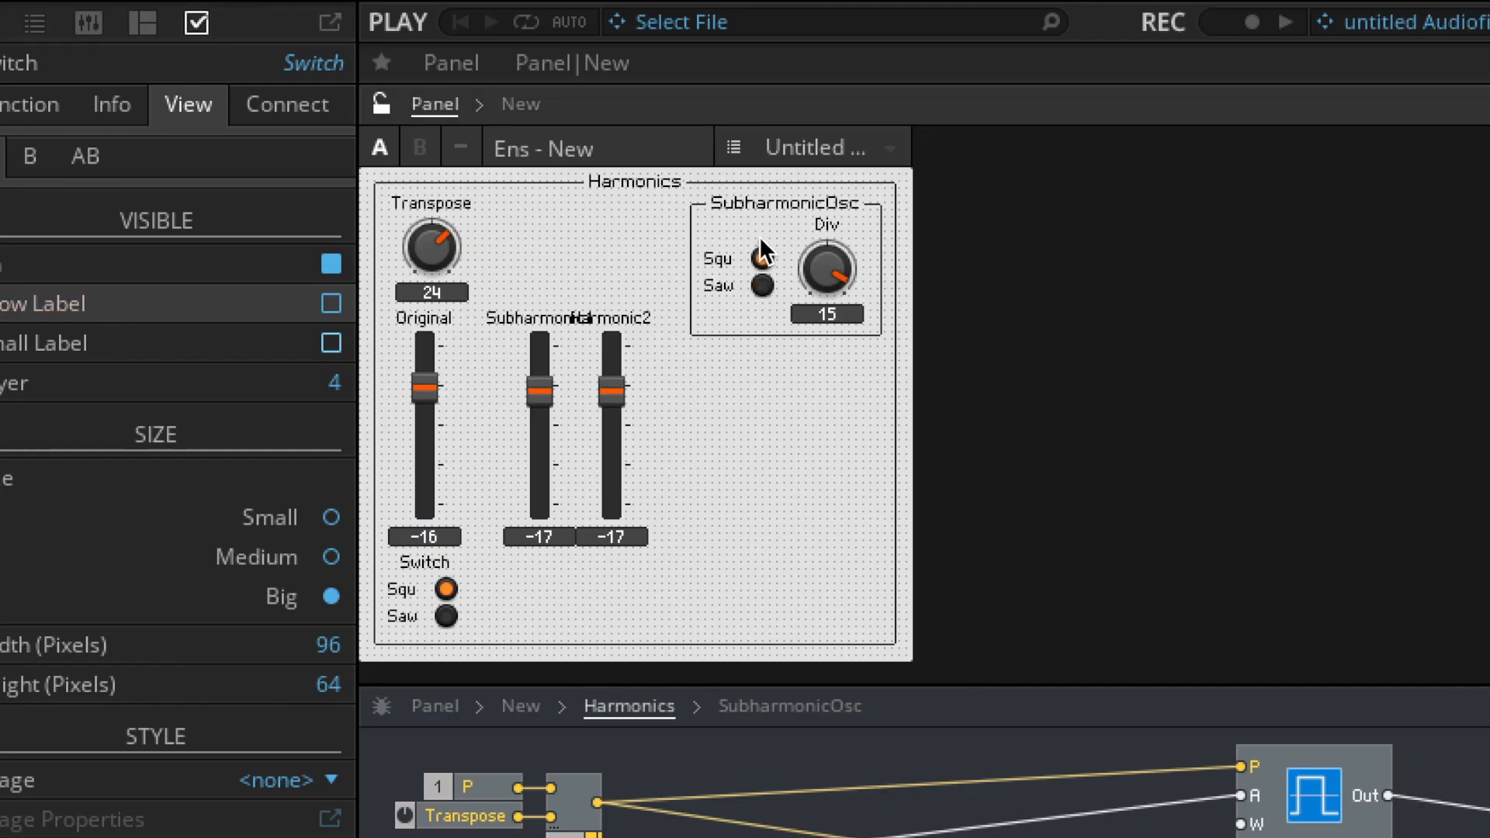
left_click(526, 198)
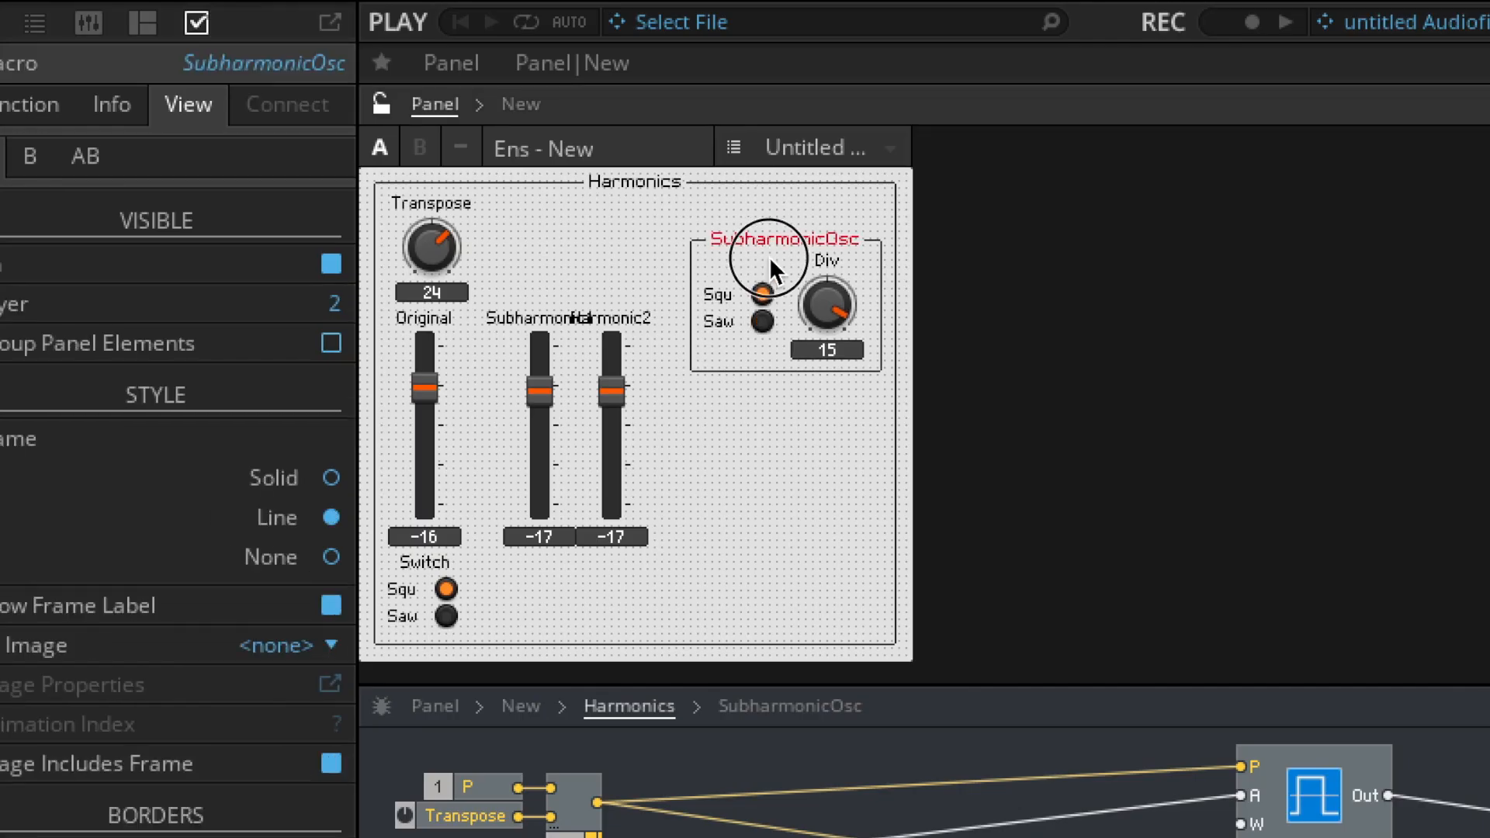
left_click_drag(528, 318, 502, 315)
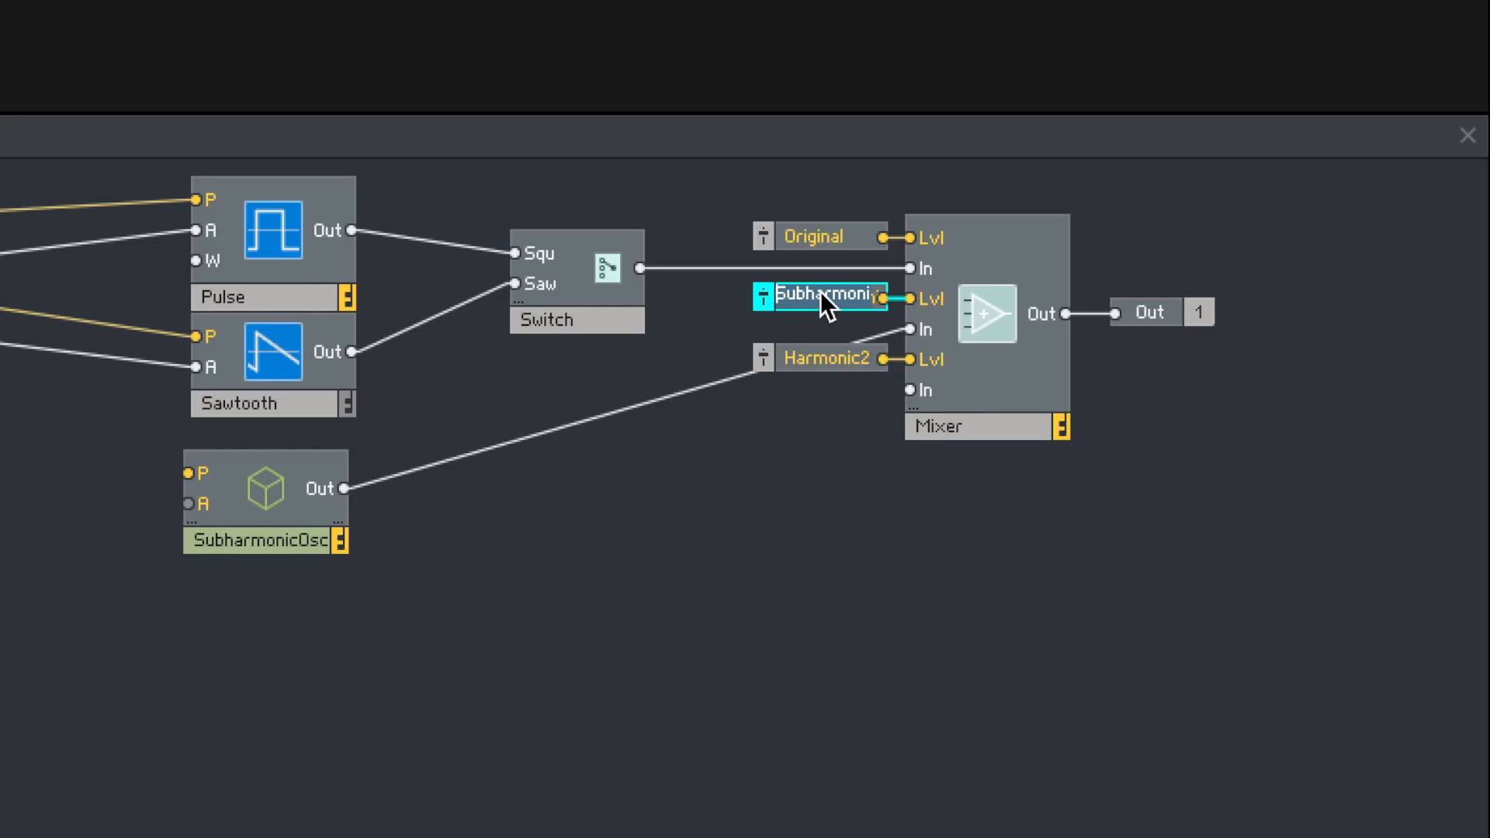
- Rename the mixer's second and third level faders Subharm1 and Subharm2
type("Subhar")
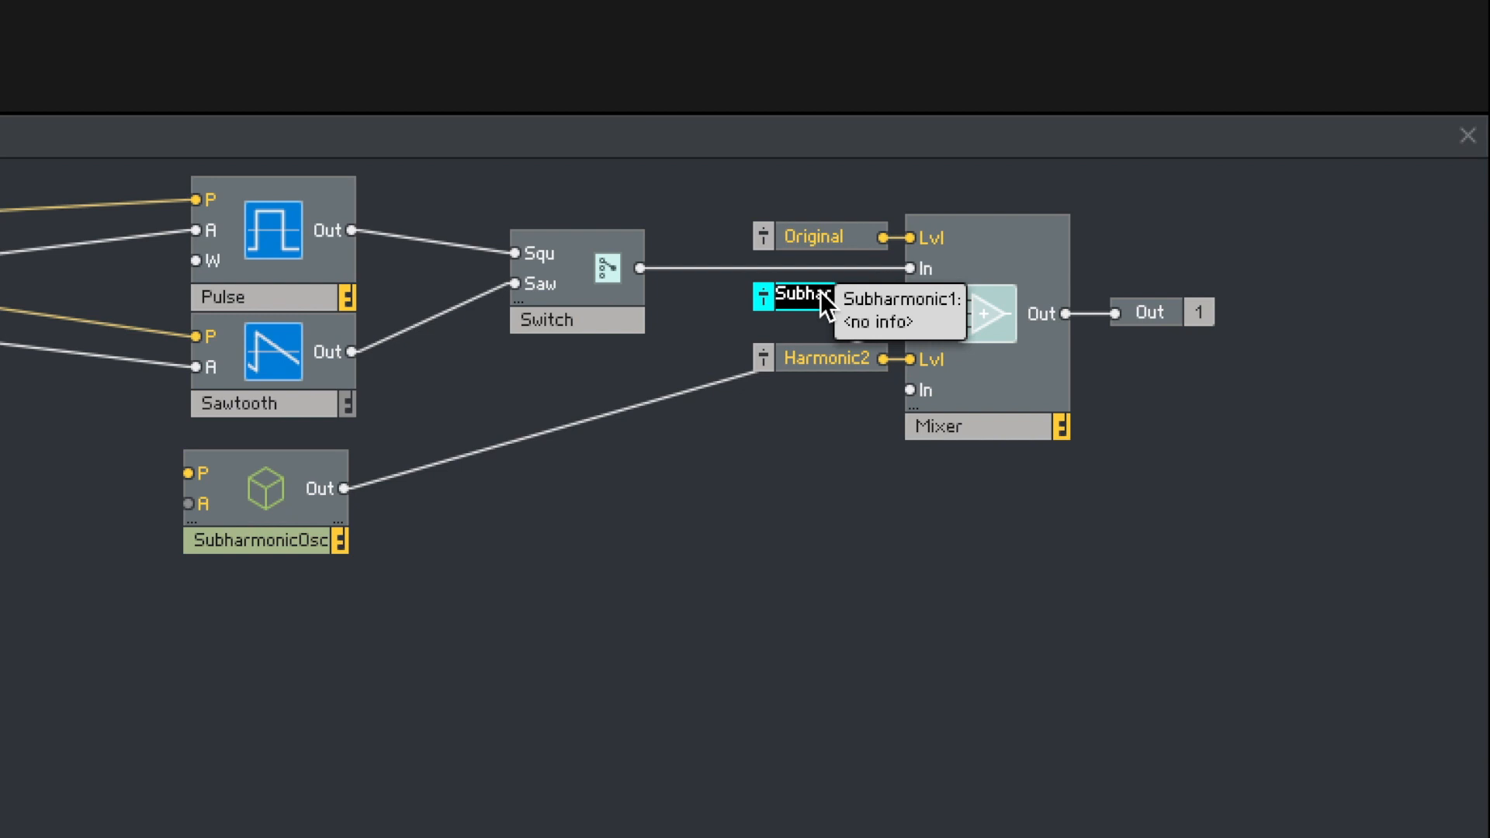
type("m1")
double_click(818, 365)
type("Subharm2")
left_click(607, 489)
- Duplicate the SubharmonicOsc macro and place the copy directly below the first one
left_click(280, 515)
key("super+d")
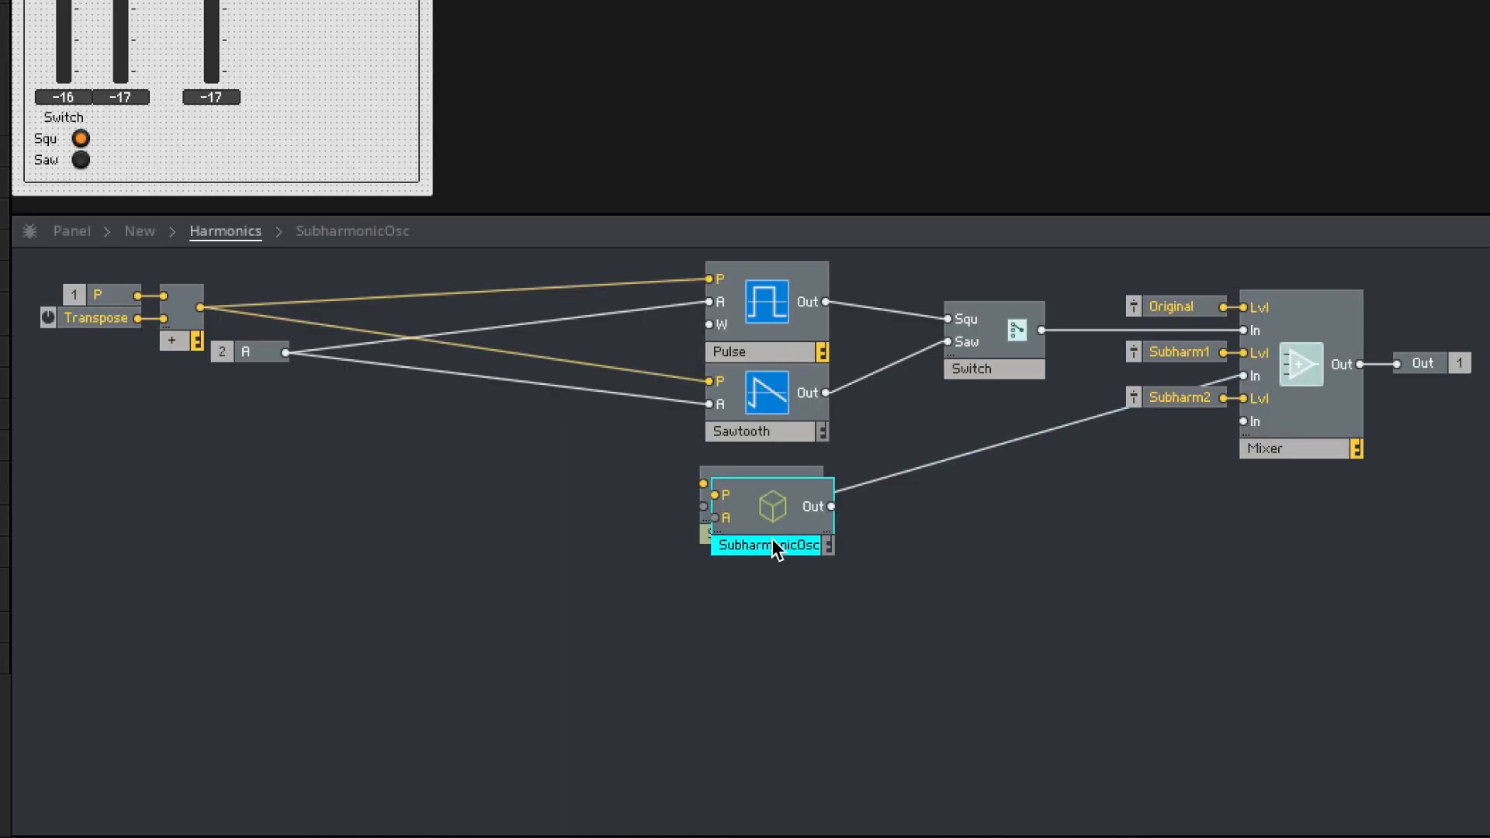
left_click_drag(777, 547, 770, 626)
- Wire the transposed pitch and the A port into both SubharmonicOsc macros, and connect the second macro's output to the mixer's third audio input
left_click_drag(201, 308, 703, 484)
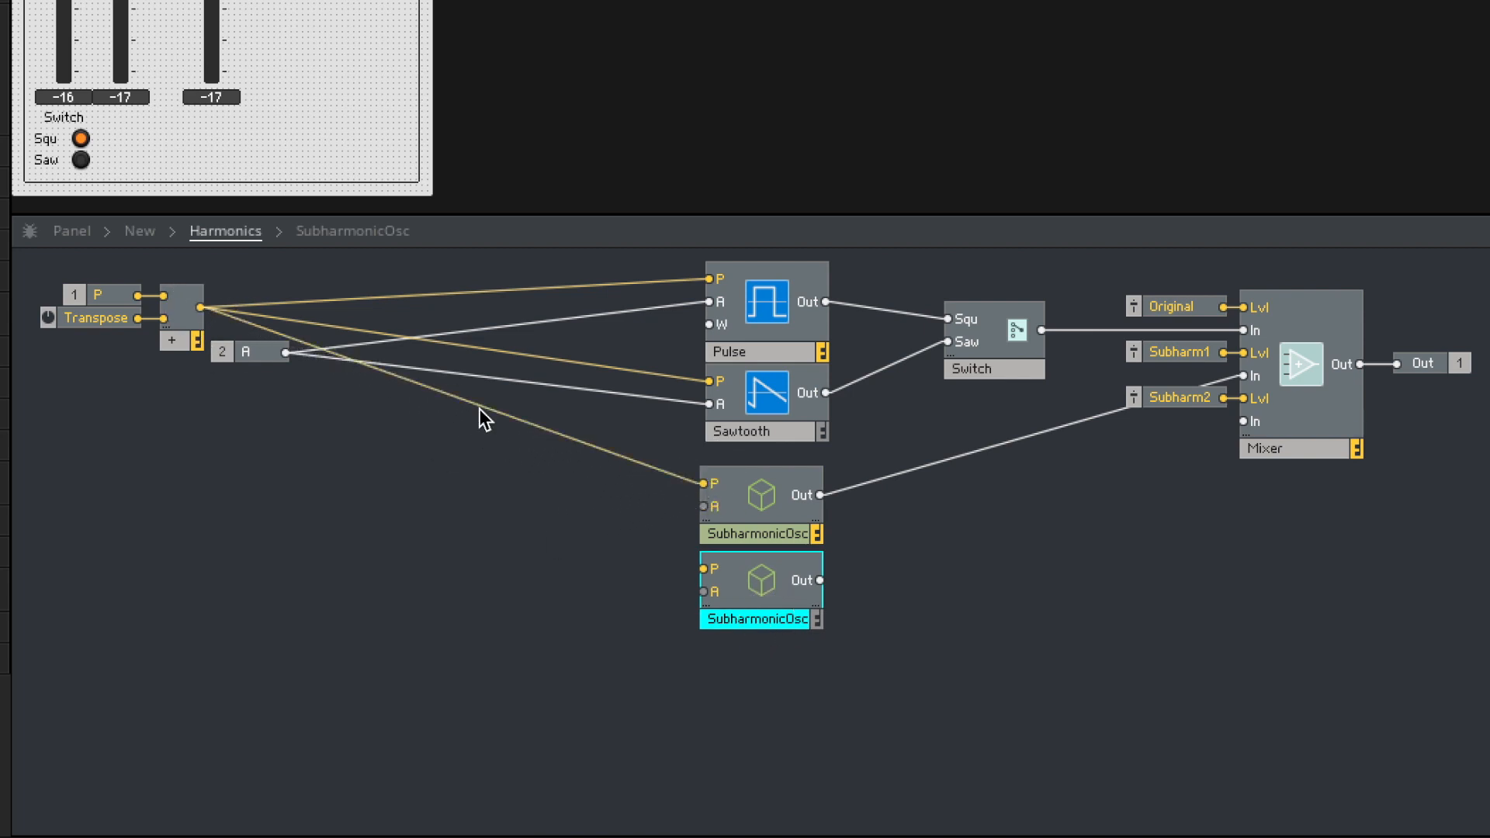
left_click_drag(200, 308, 703, 569)
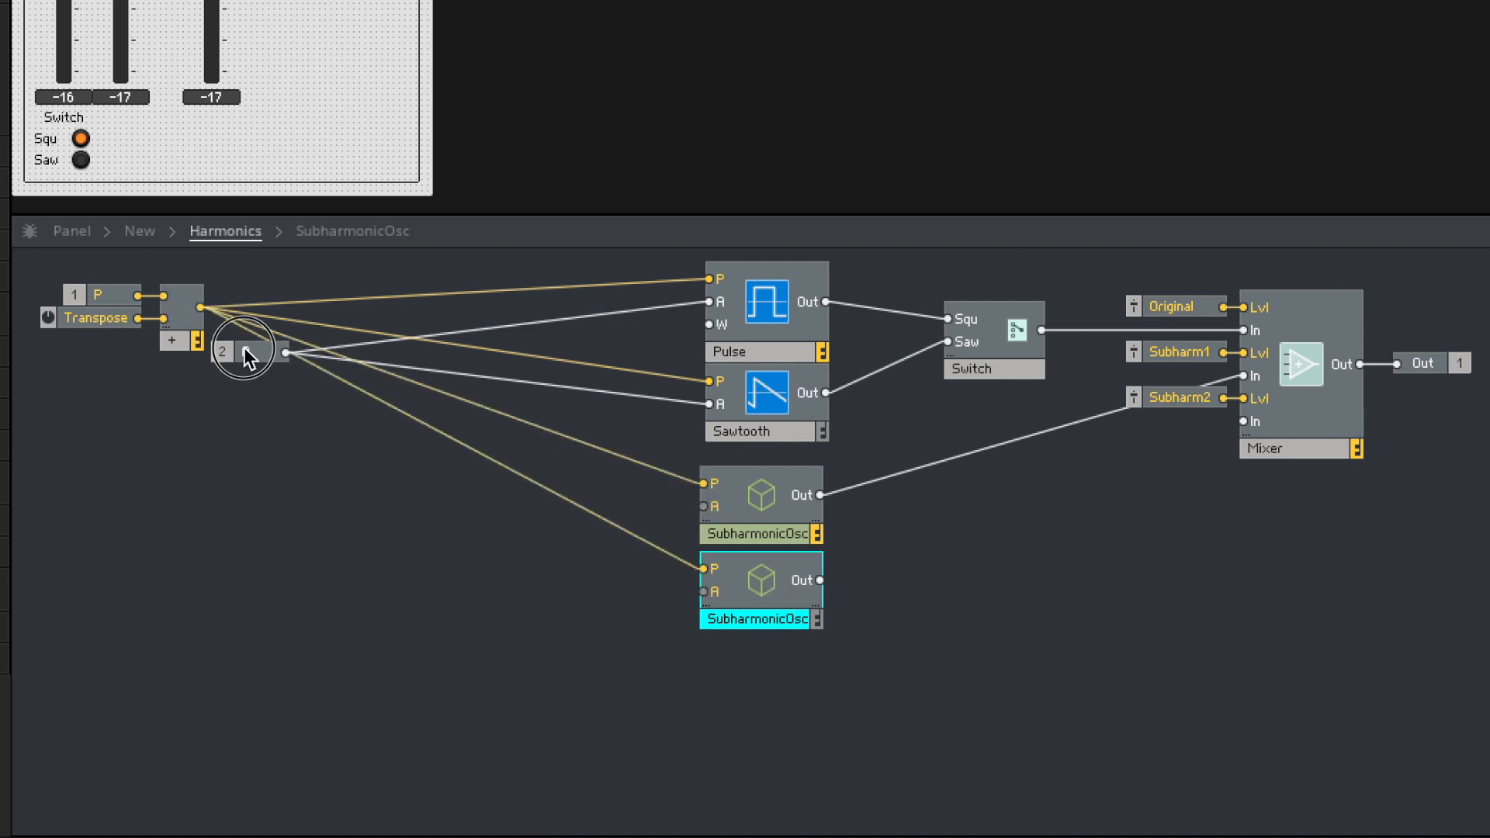
left_click_drag(245, 348, 250, 399)
left_click_drag(460, 486, 704, 506)
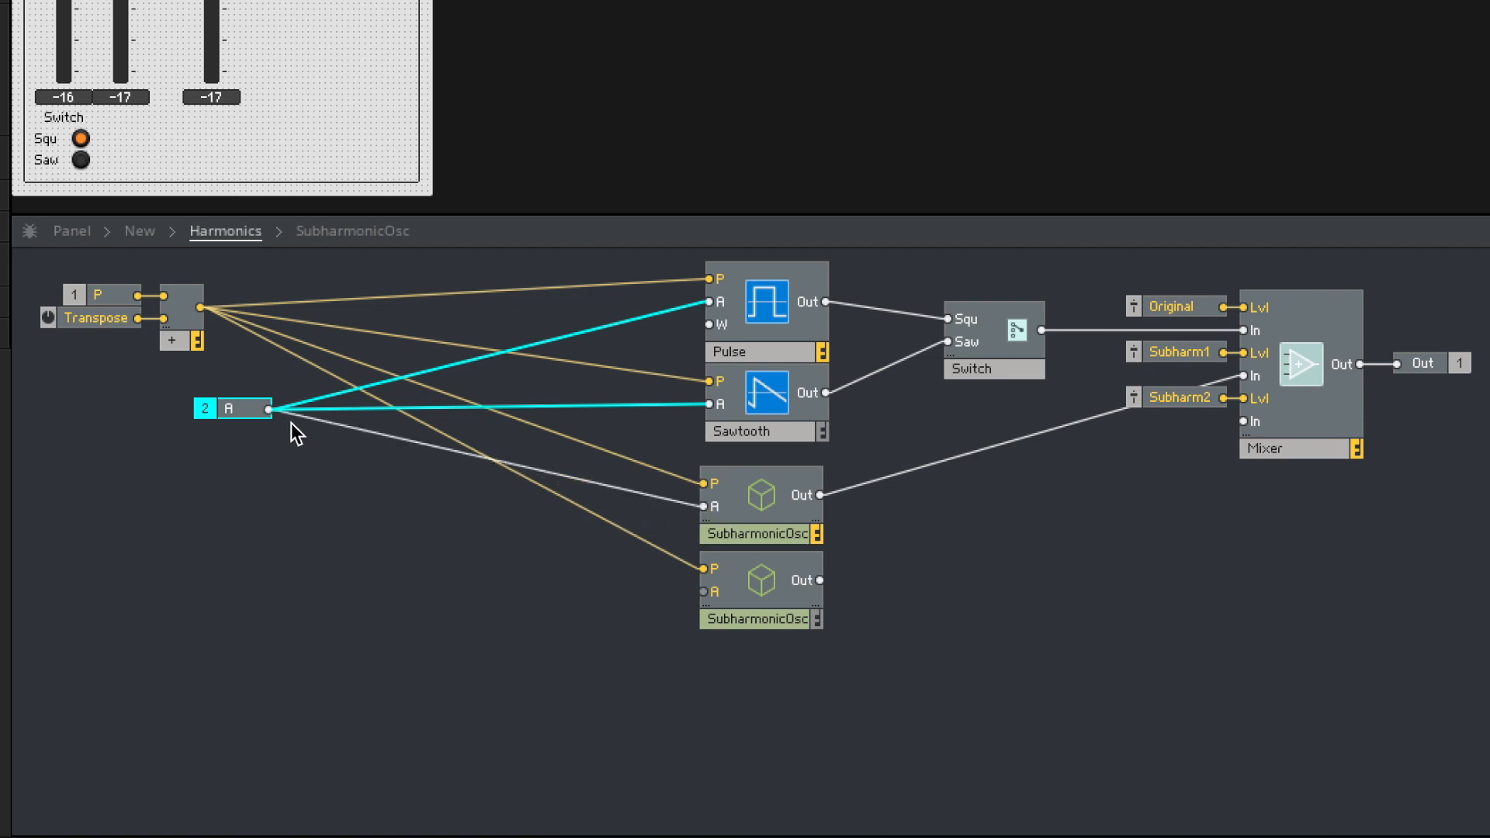
left_click_drag(268, 409, 703, 591)
left_click_drag(820, 580, 1245, 420)
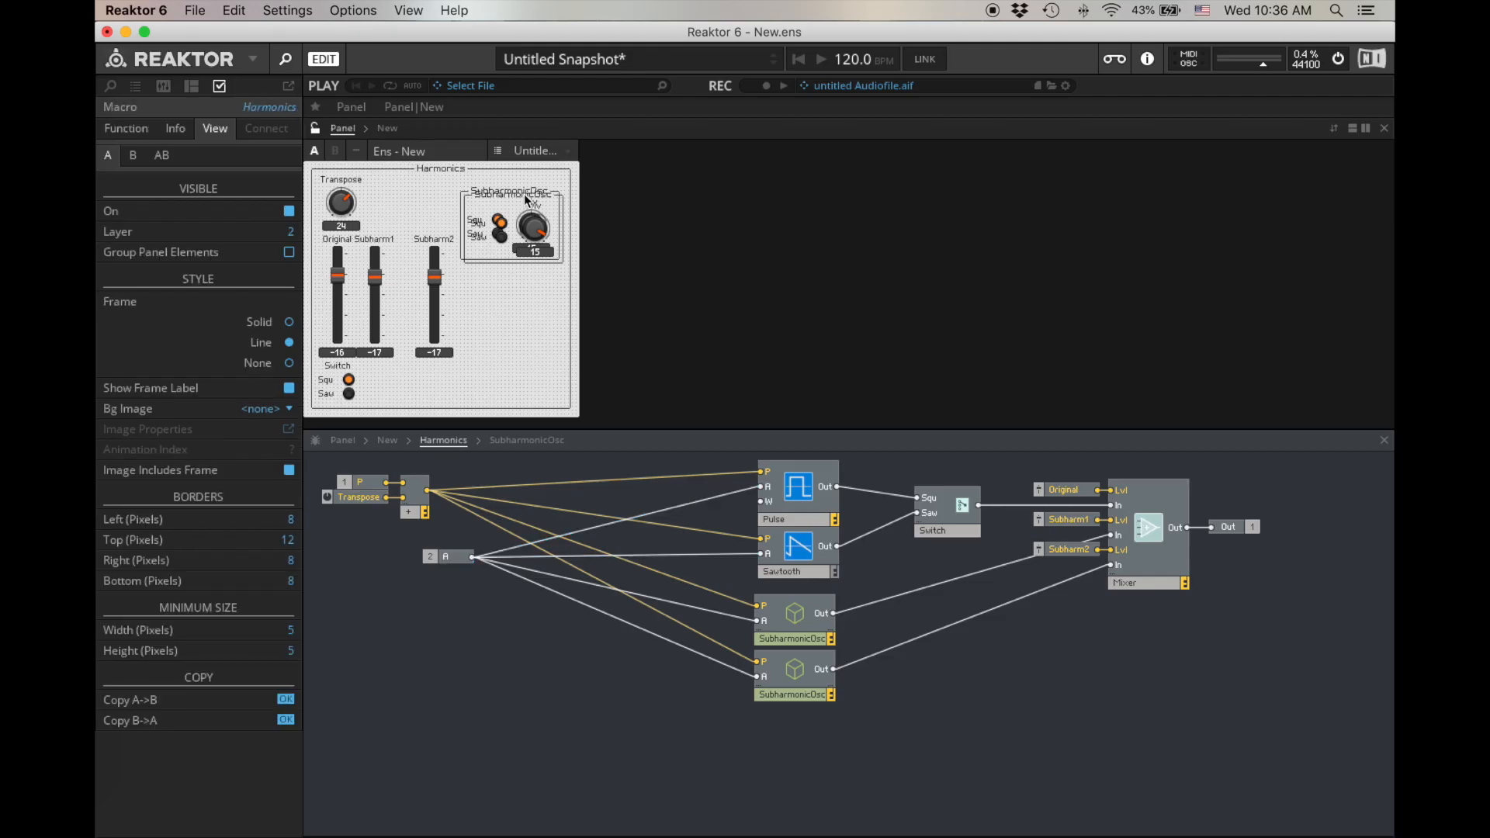
- Stack the two SubharmonicOsc frames on the panel, group the three faders beside them, and move the original switch next to Transpose
left_click_drag(526, 200, 528, 280)
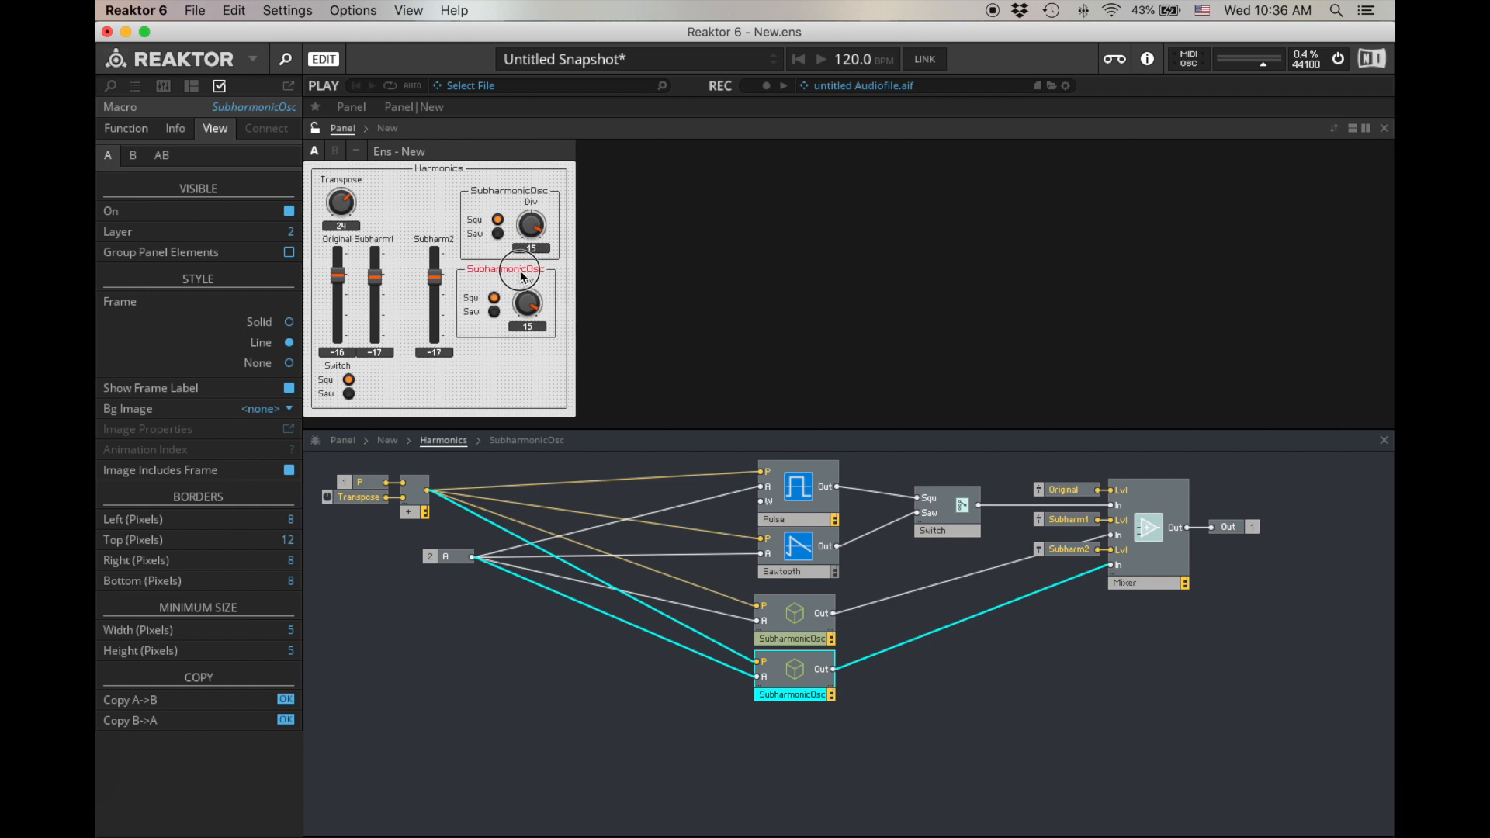
left_click_drag(432, 241, 416, 241)
left_click(416, 240)
left_click_drag(448, 356, 590, 221)
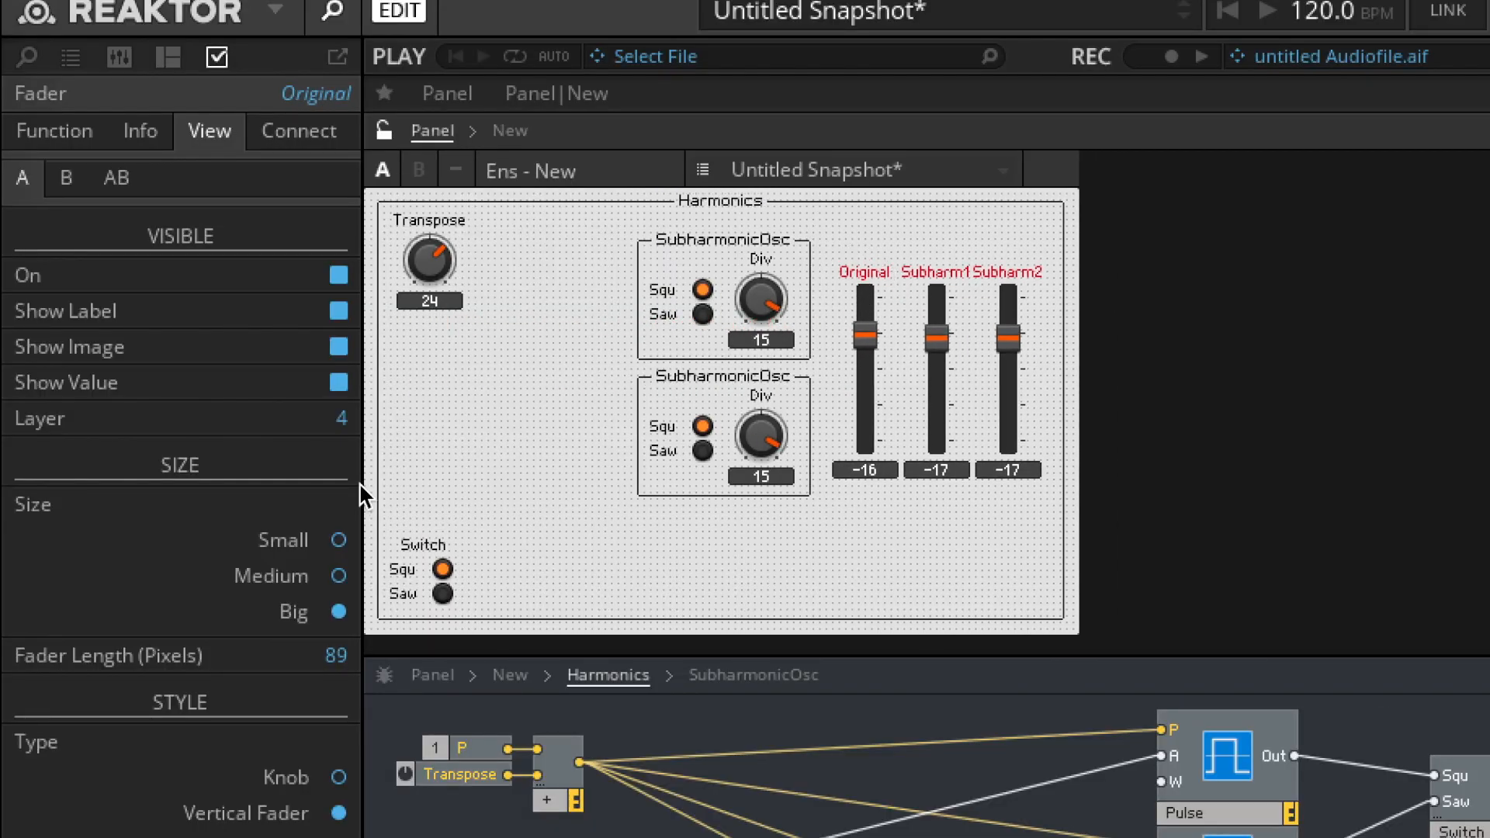
left_click_drag(424, 545, 532, 247)
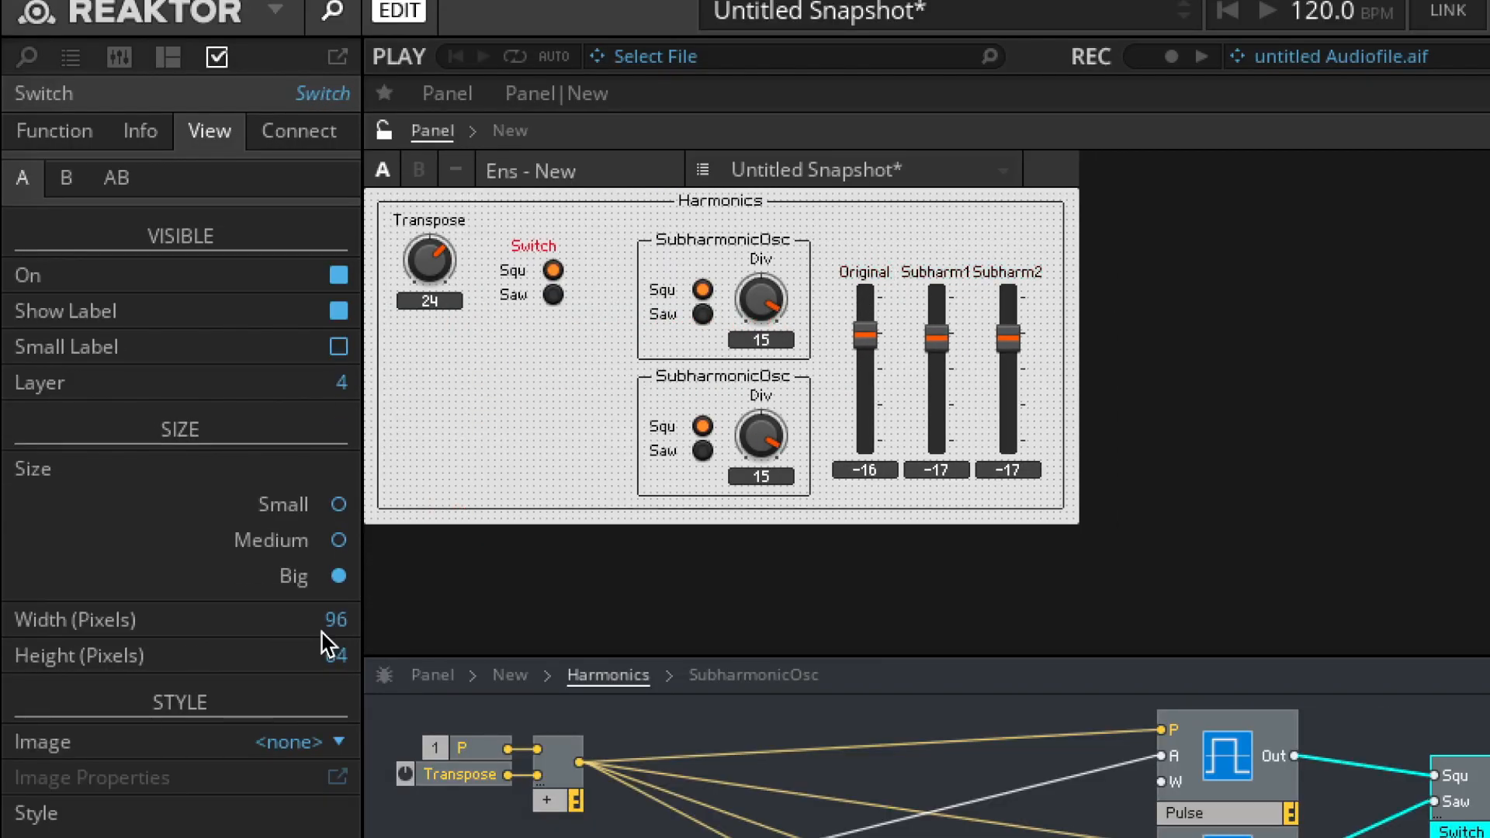
- Hide the original switch's label and compact the panel layout, with the switch before the Transpose knob
left_click(336, 311)
left_click_drag(420, 222, 589, 227)
left_click_drag(420, 260, 400, 259)
left_click_drag(324, 207, 325, 210)
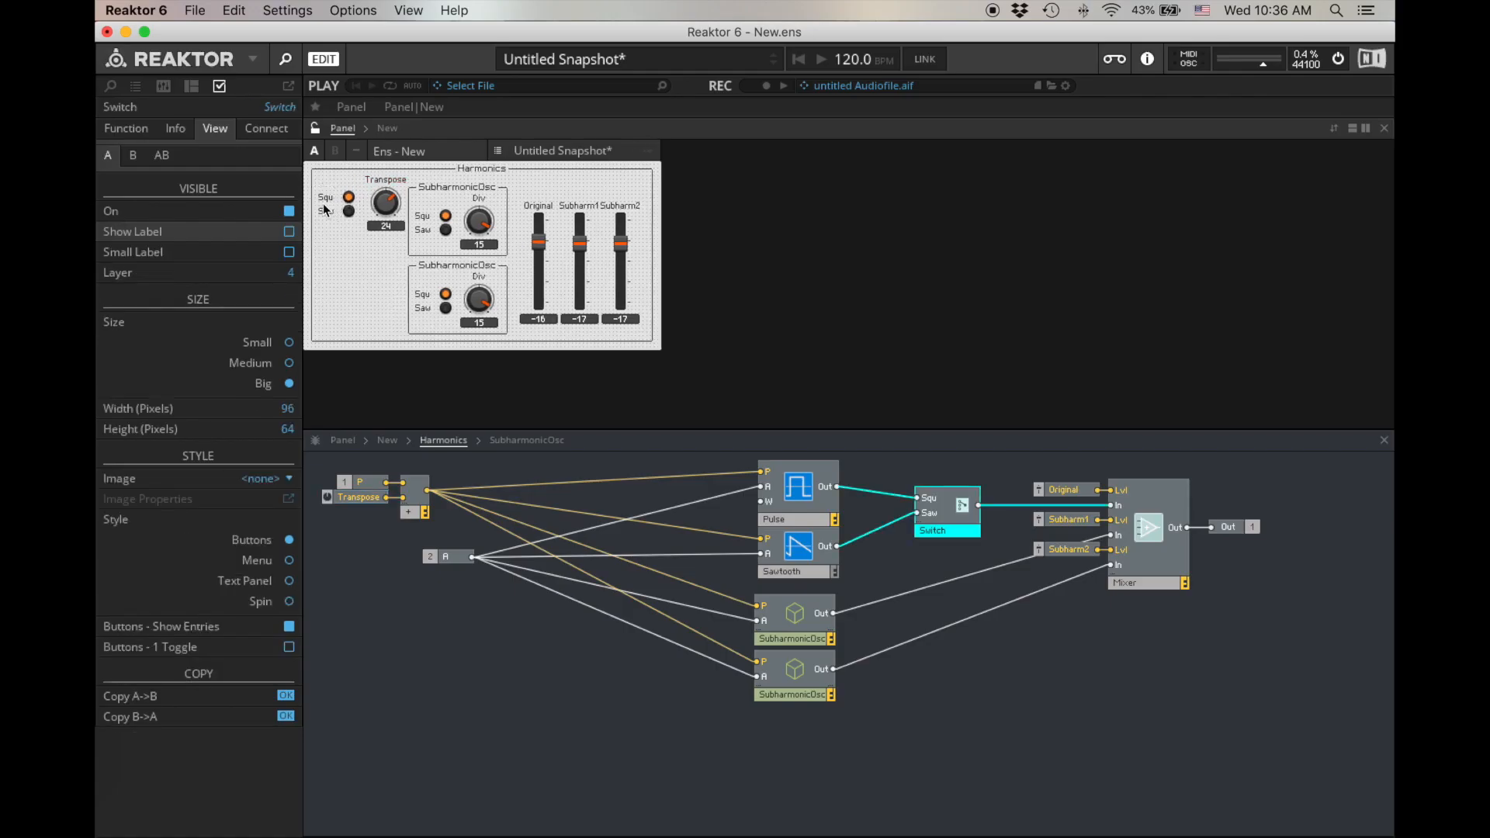
- Go up to the instrument structure and rename the Harmonics macro Subharmionics
double_click(527, 662)
double_click(711, 561)
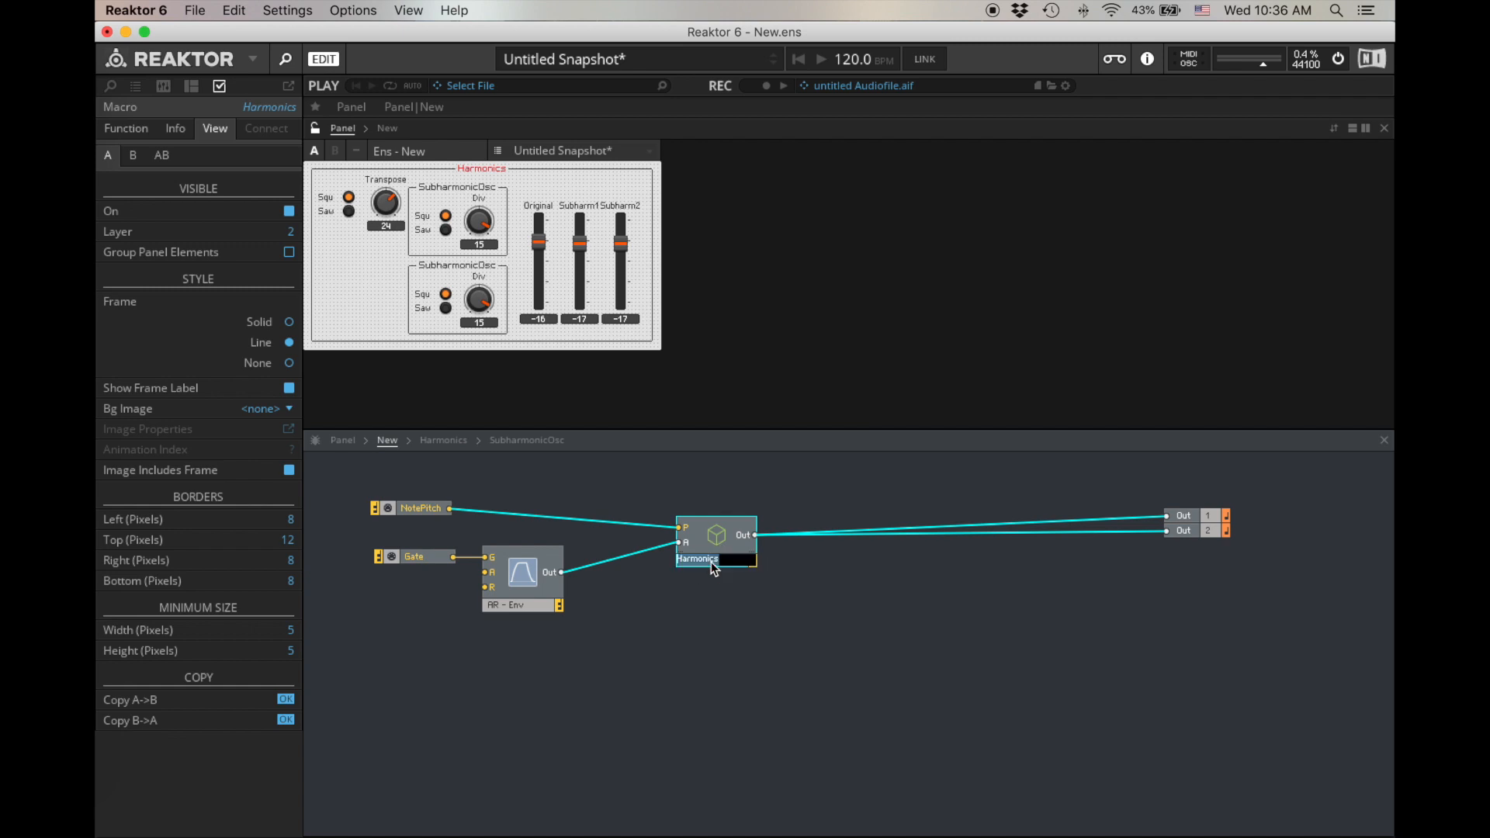
type("Subharmonics")
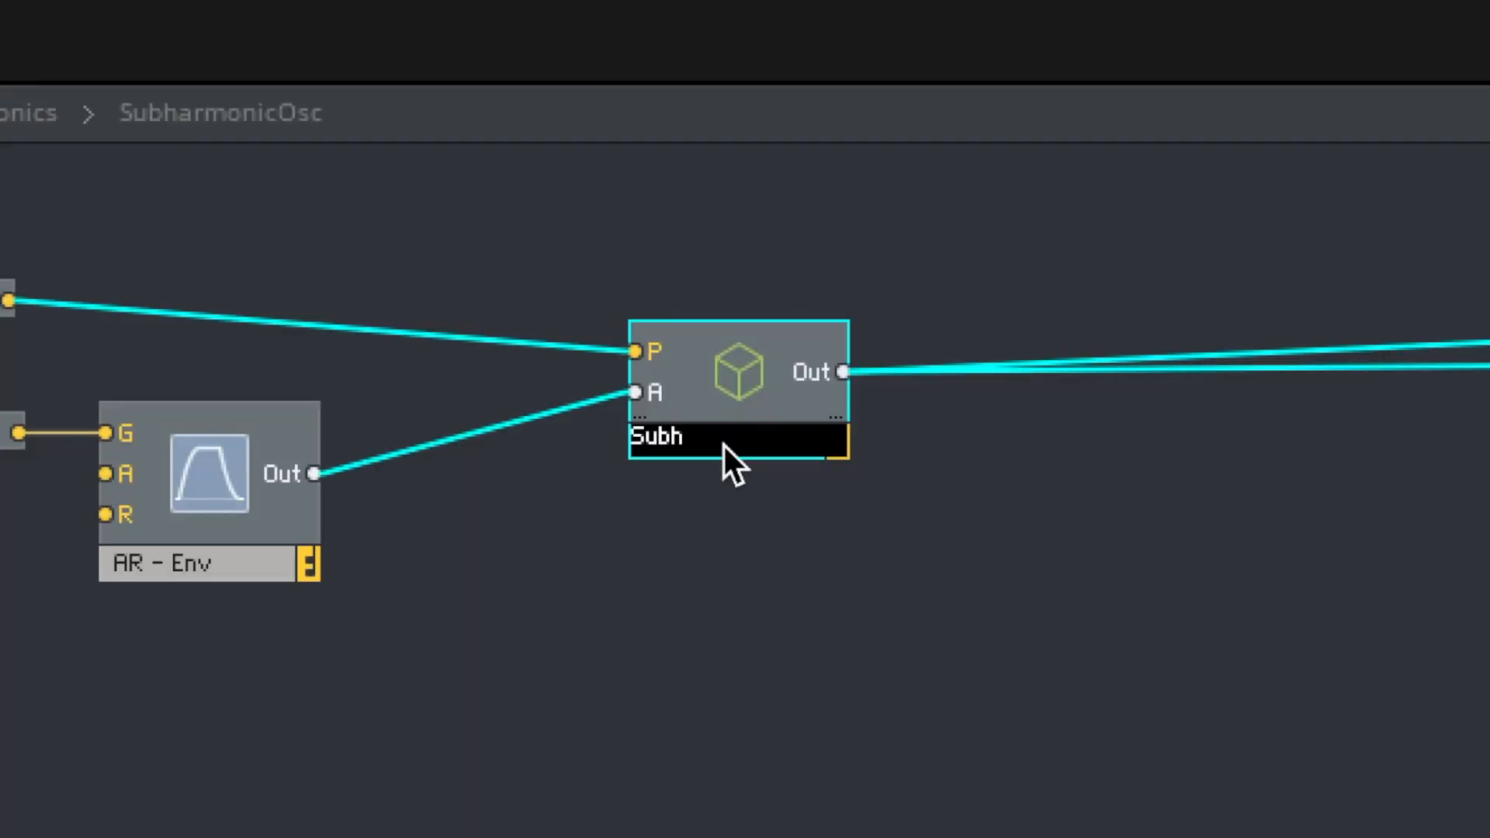
key("Return")
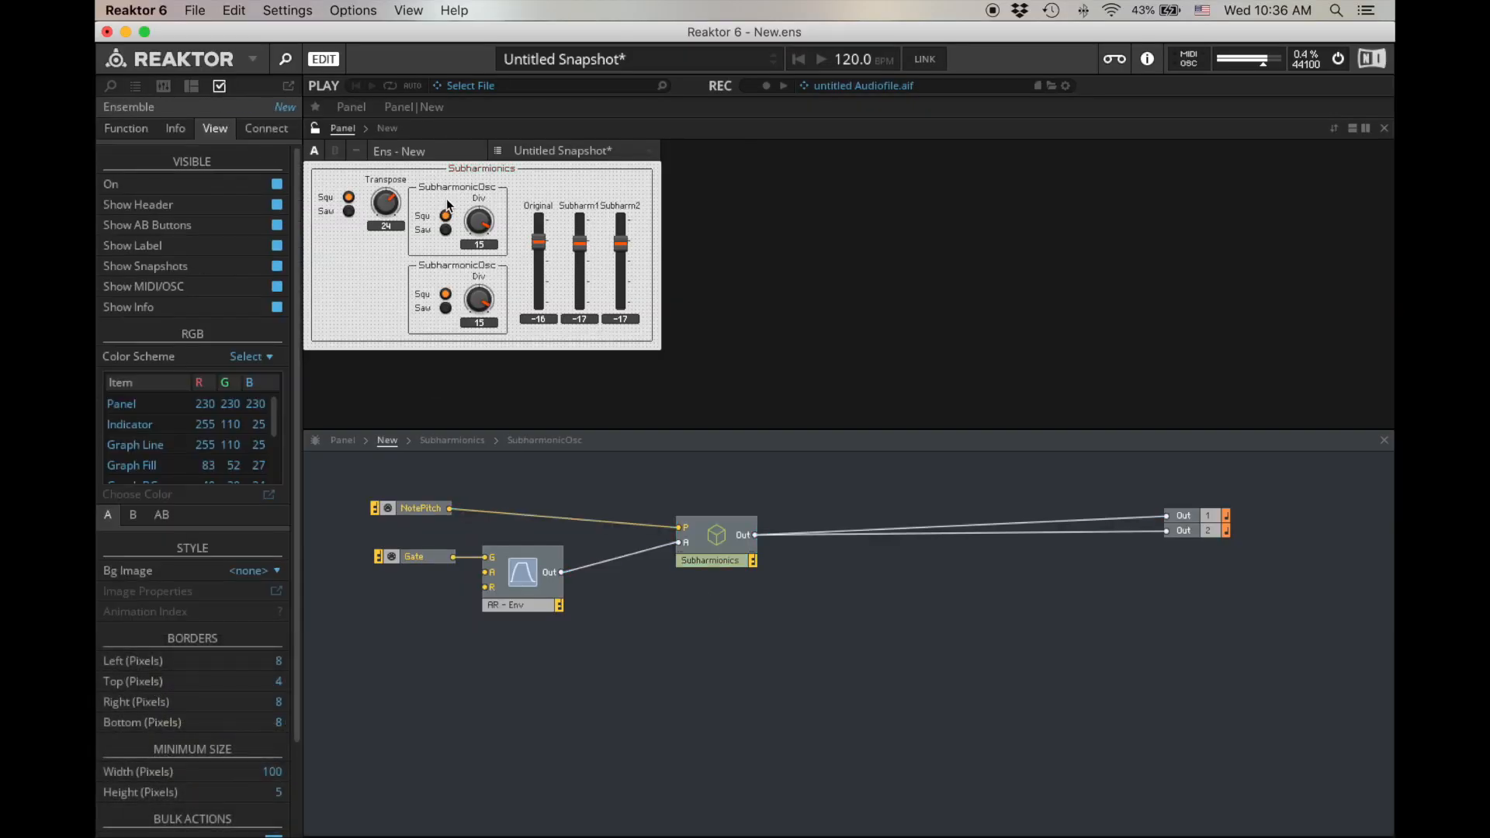
- Lock the panel, switch the second SubharmonicOsc to Saw, and set its Div to 11 and the first one's Div to 10
left_click(449, 308)
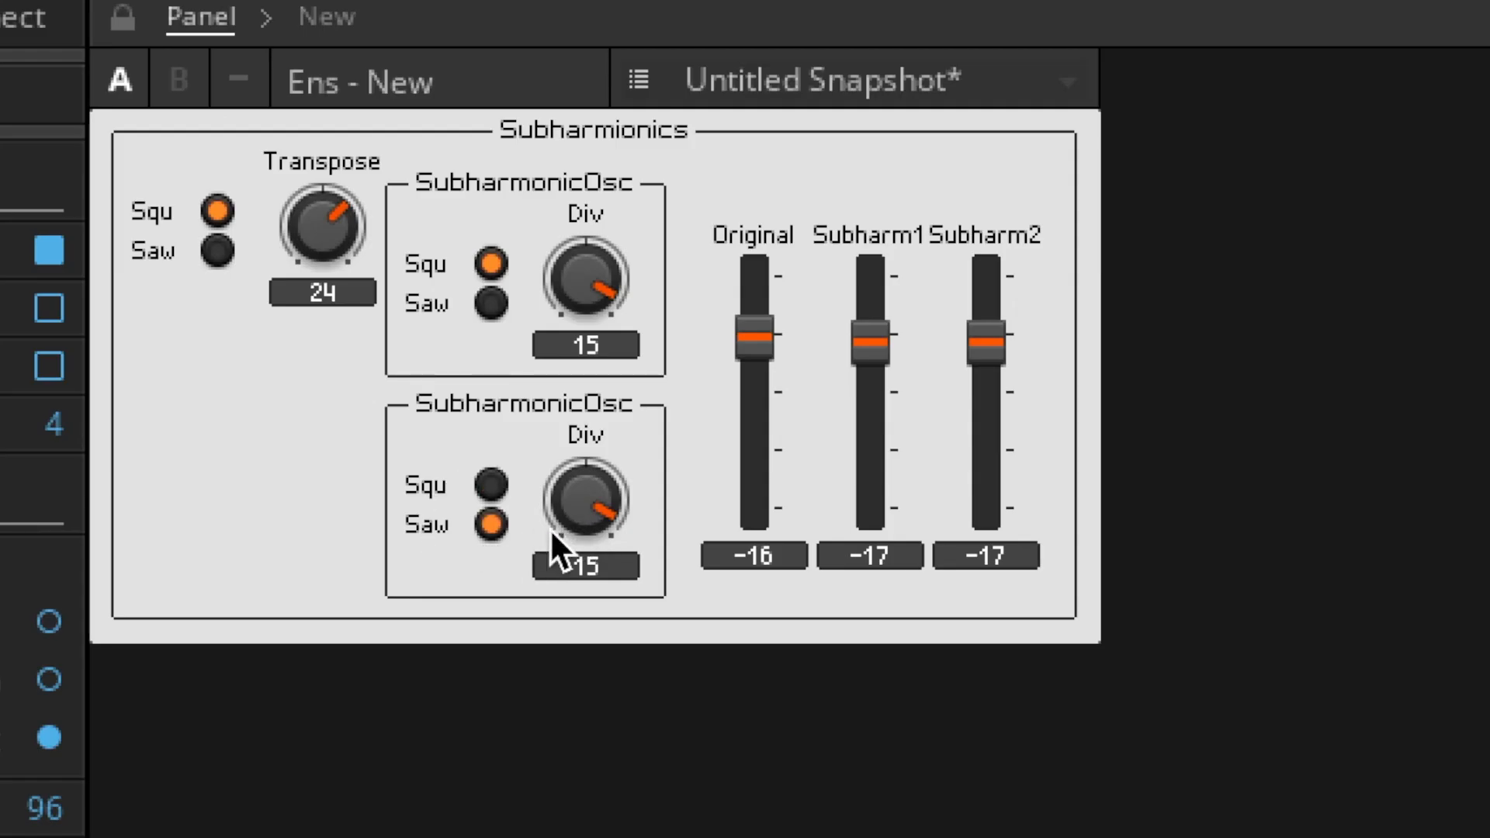
left_click_drag(550, 528, 575, 578)
left_click_drag(599, 293, 600, 390)
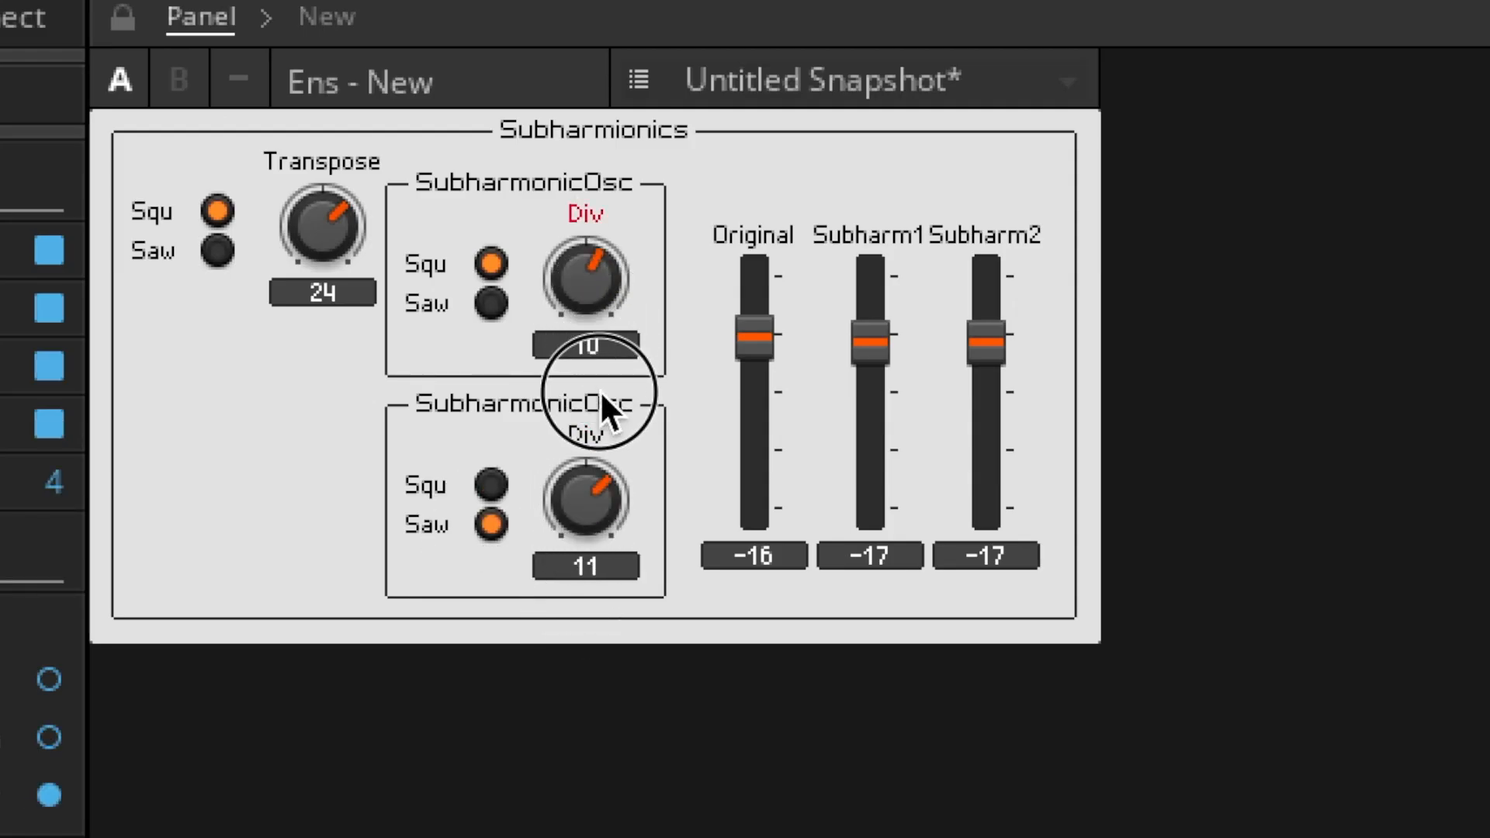
- Switch the original and both SubharmonicOsc waveforms to Saw, with the second SubharmonicOsc's Div at 6 and the Original fader at -21.5
left_click_drag(755, 340, 758, 427)
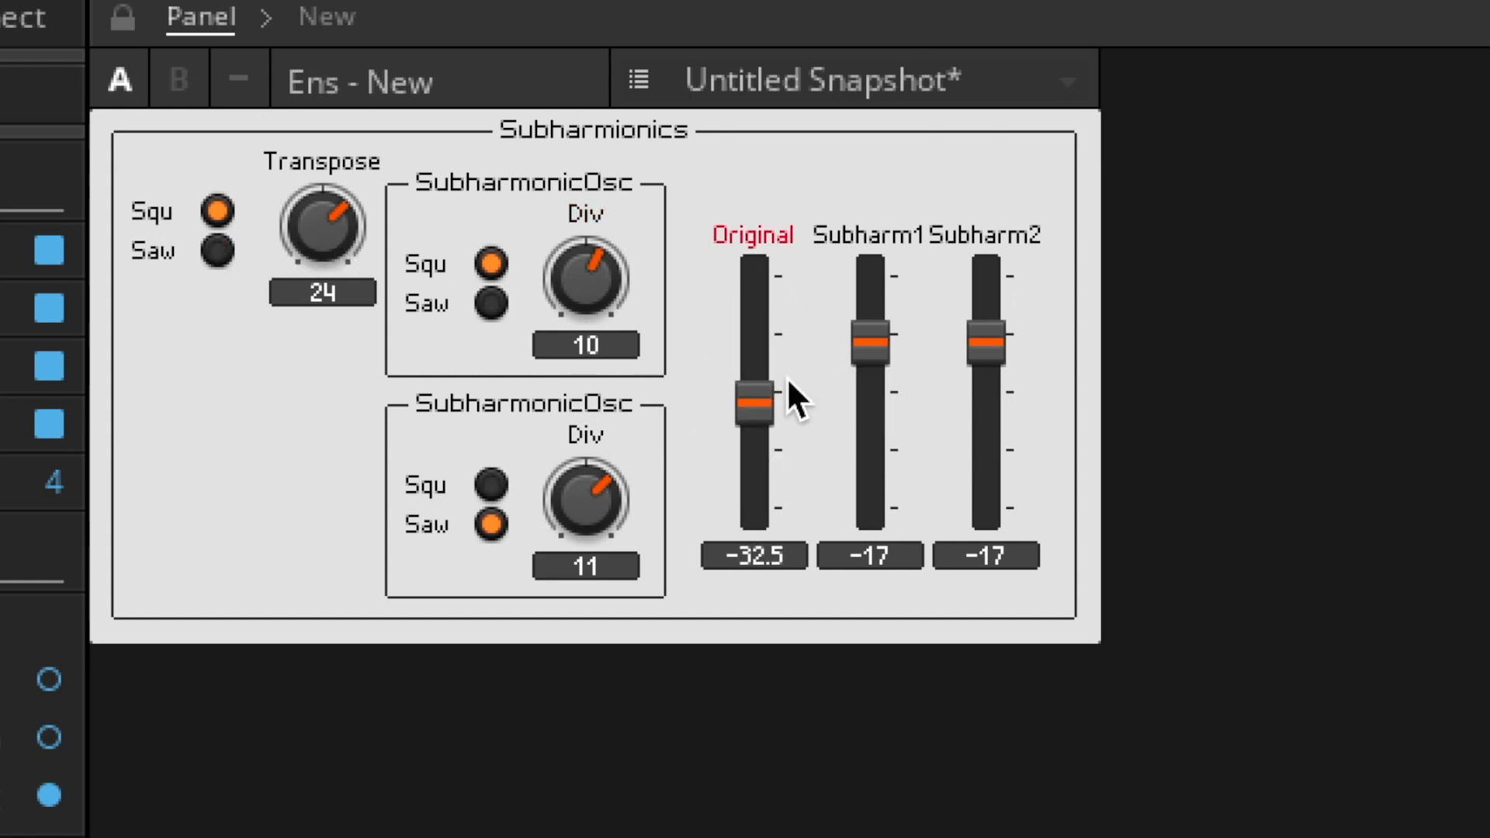
left_click(492, 304)
left_click(491, 484)
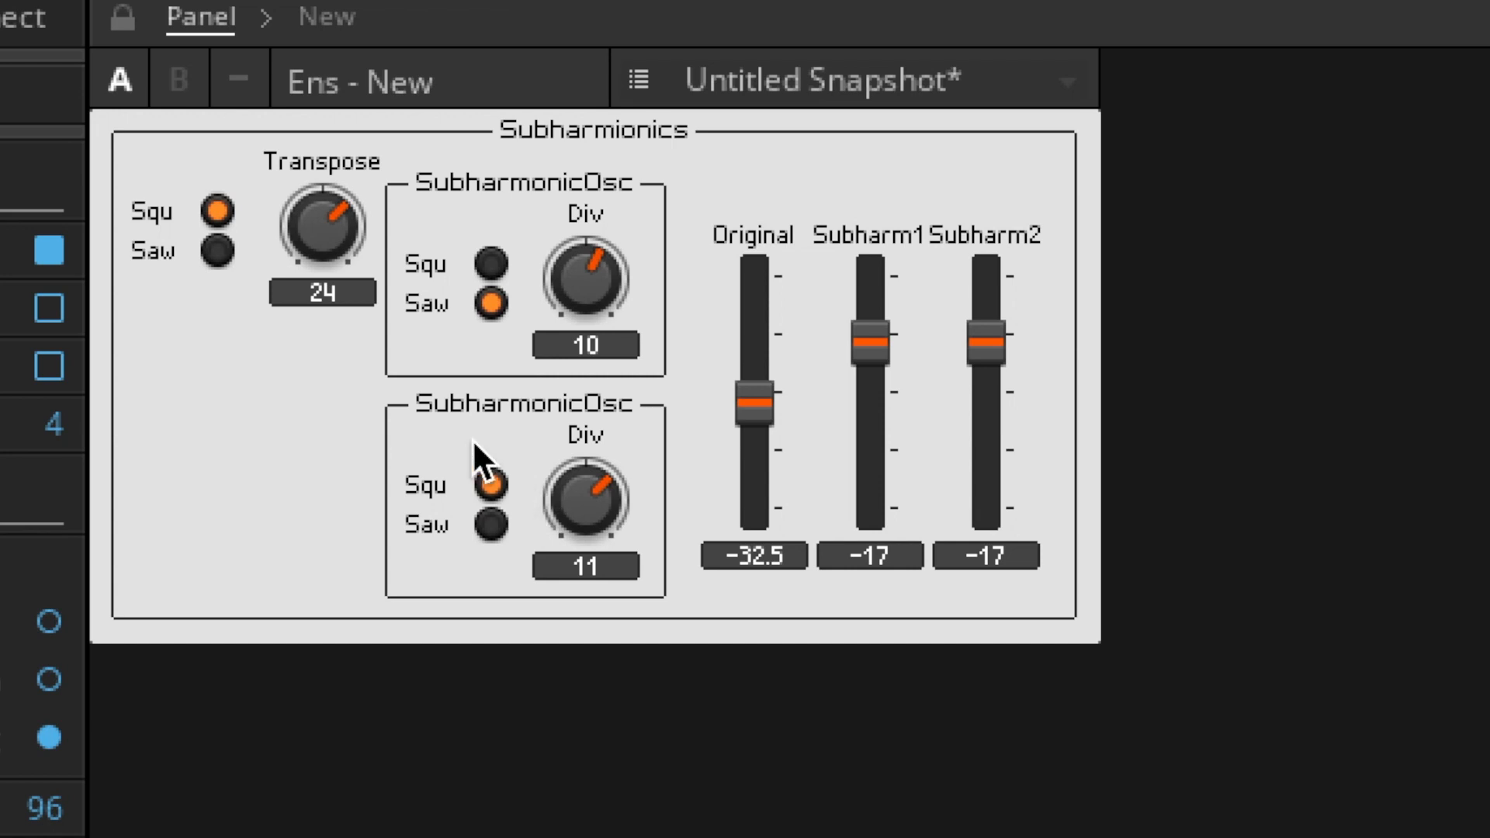
left_click(491, 521)
left_click(296, 243)
left_click_drag(598, 500, 604, 618)
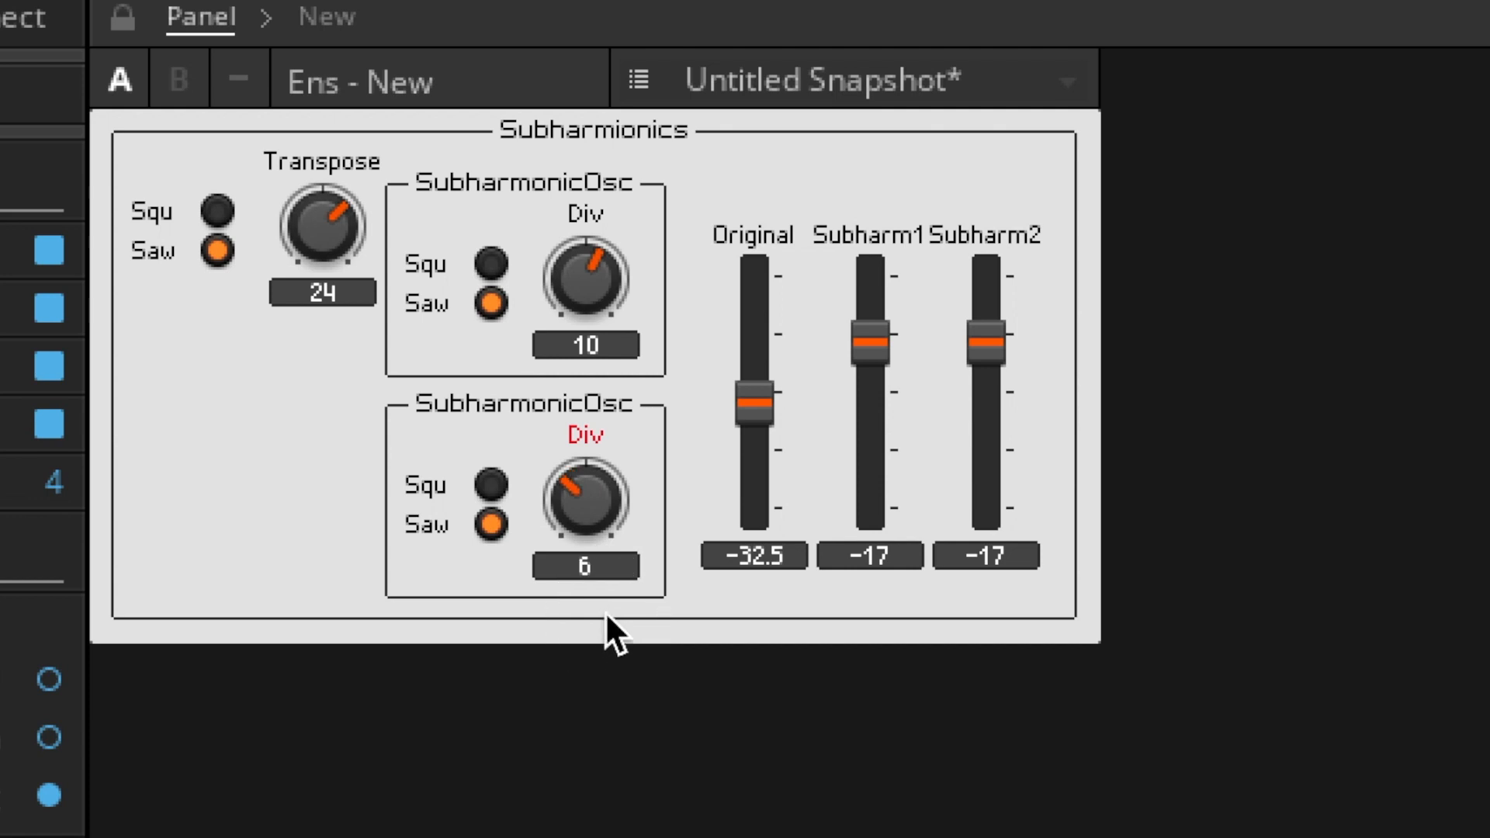
left_click_drag(759, 408, 767, 346)
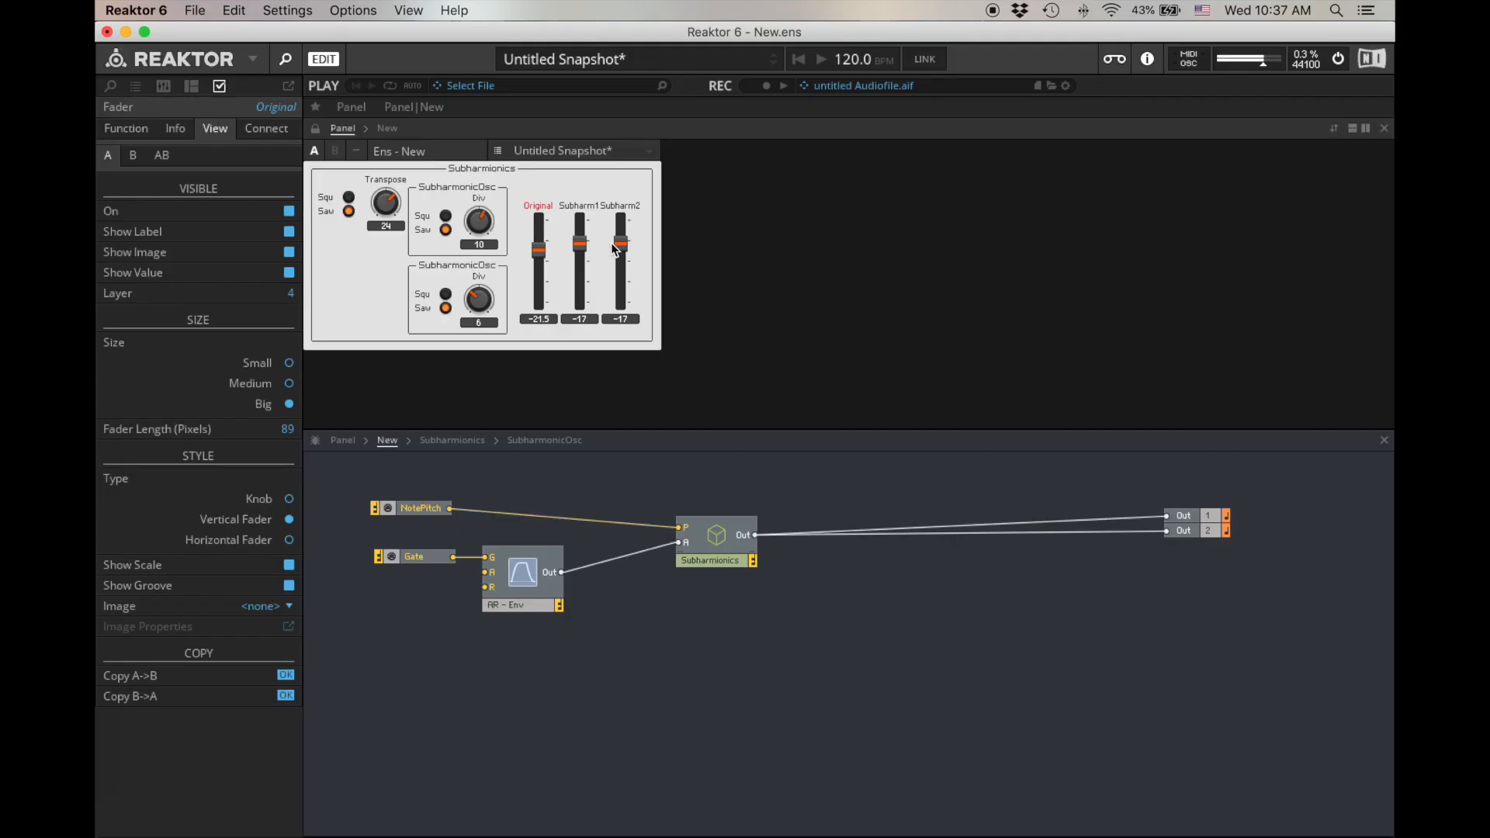
- Create Attack and Release controls for the AR envelope's A and R inputs
right_click(499, 577)
left_click(512, 573)
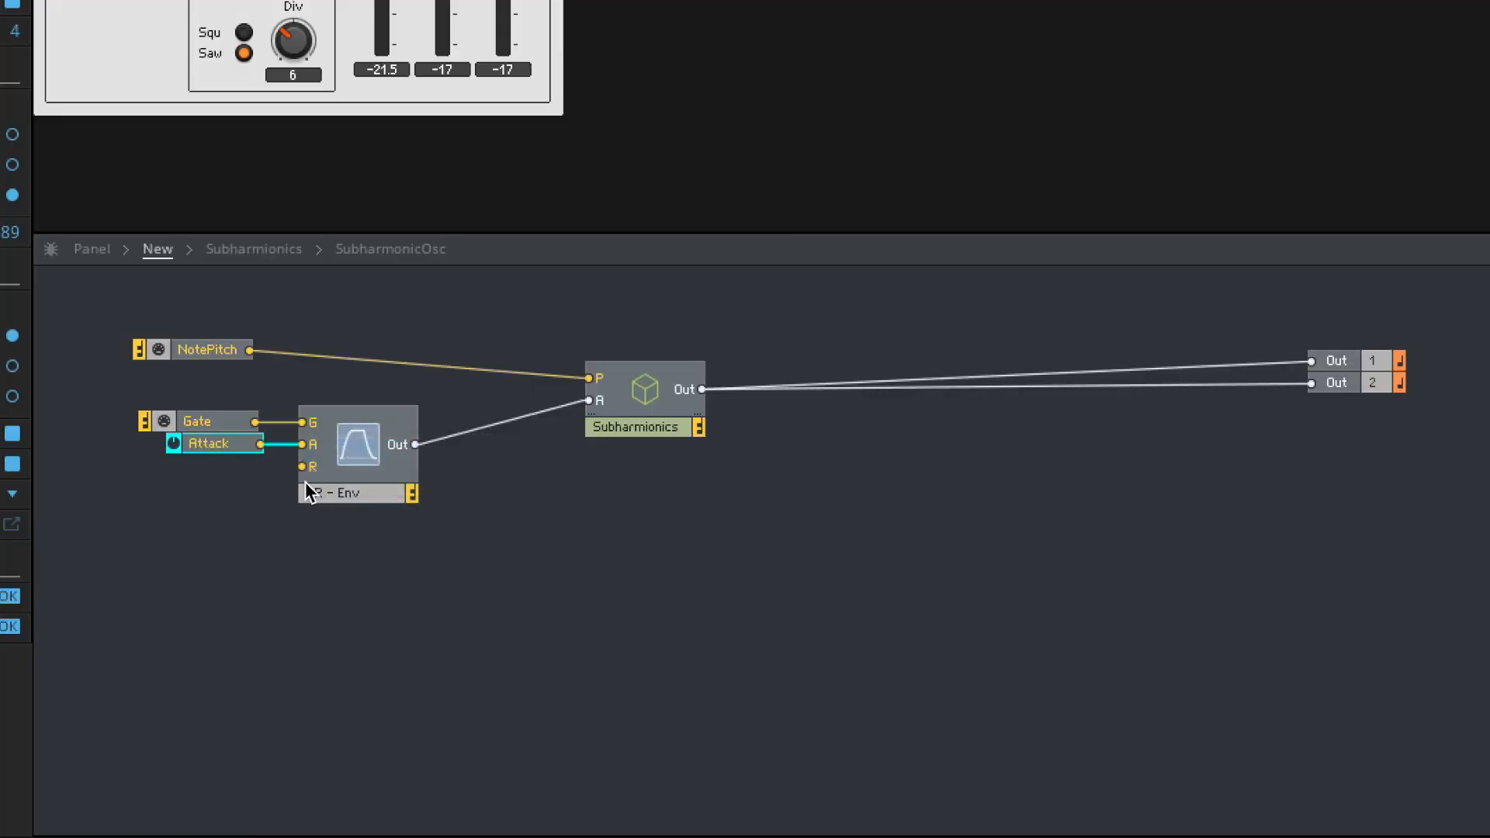
right_click(302, 466)
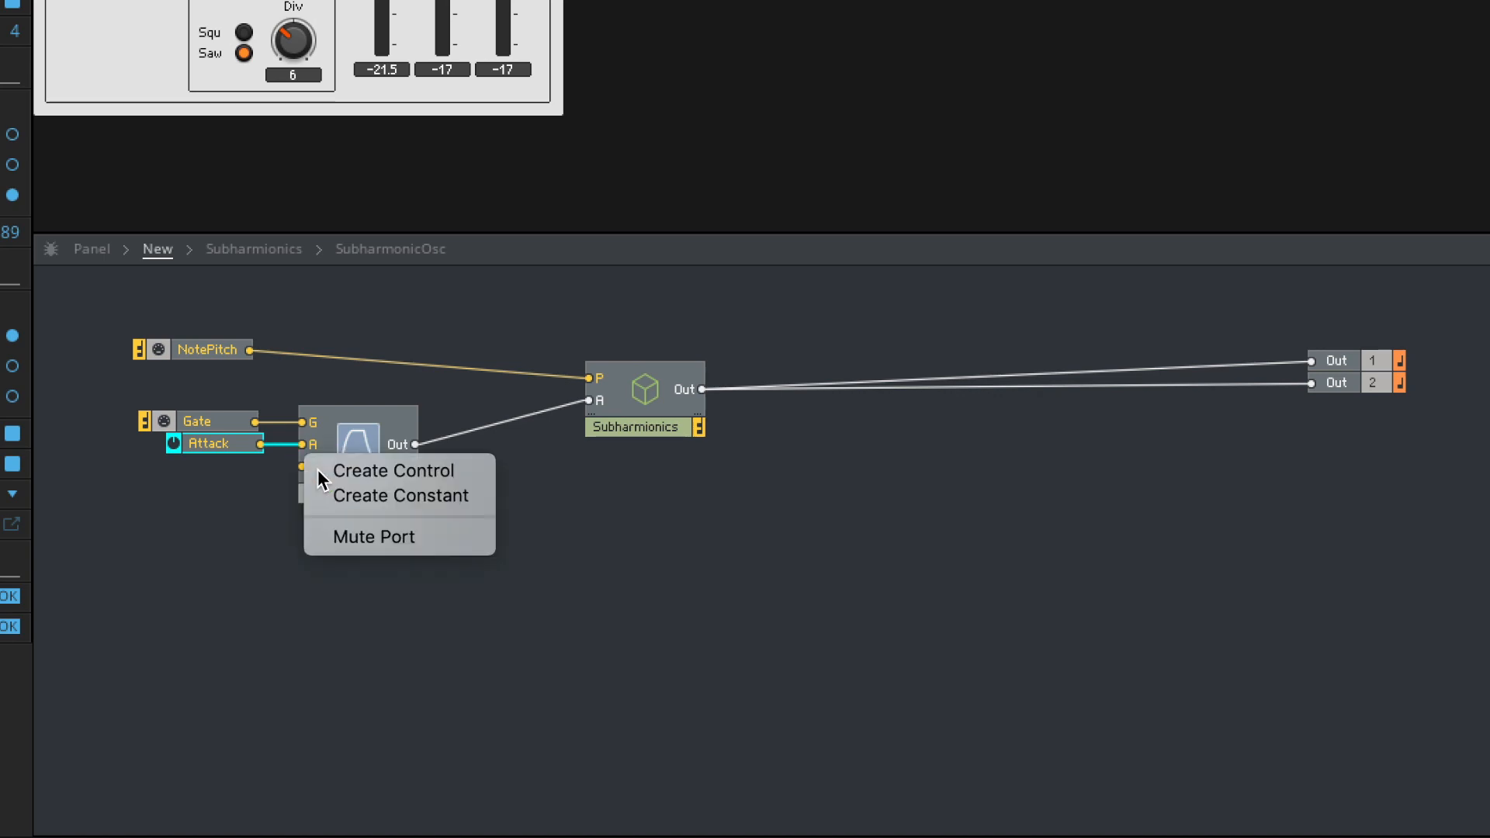
left_click(329, 470)
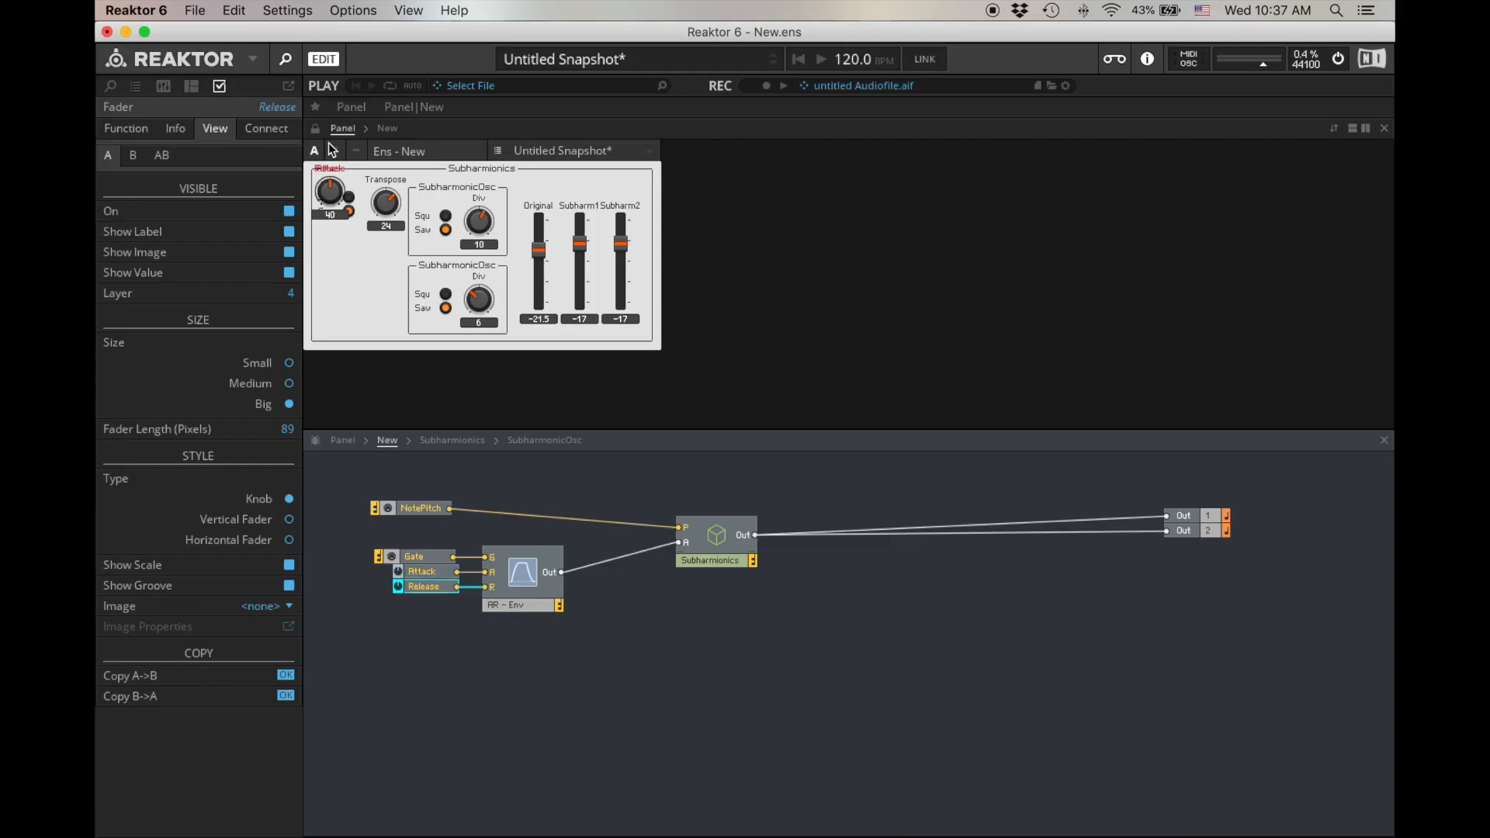
- Unlock the panel, place the Attack and Release knobs side by side above the Subharmionics frame, and lock it again
left_click(315, 129)
left_click_drag(326, 179, 411, 126)
left_click_drag(322, 229, 374, 169)
left_click(315, 129)
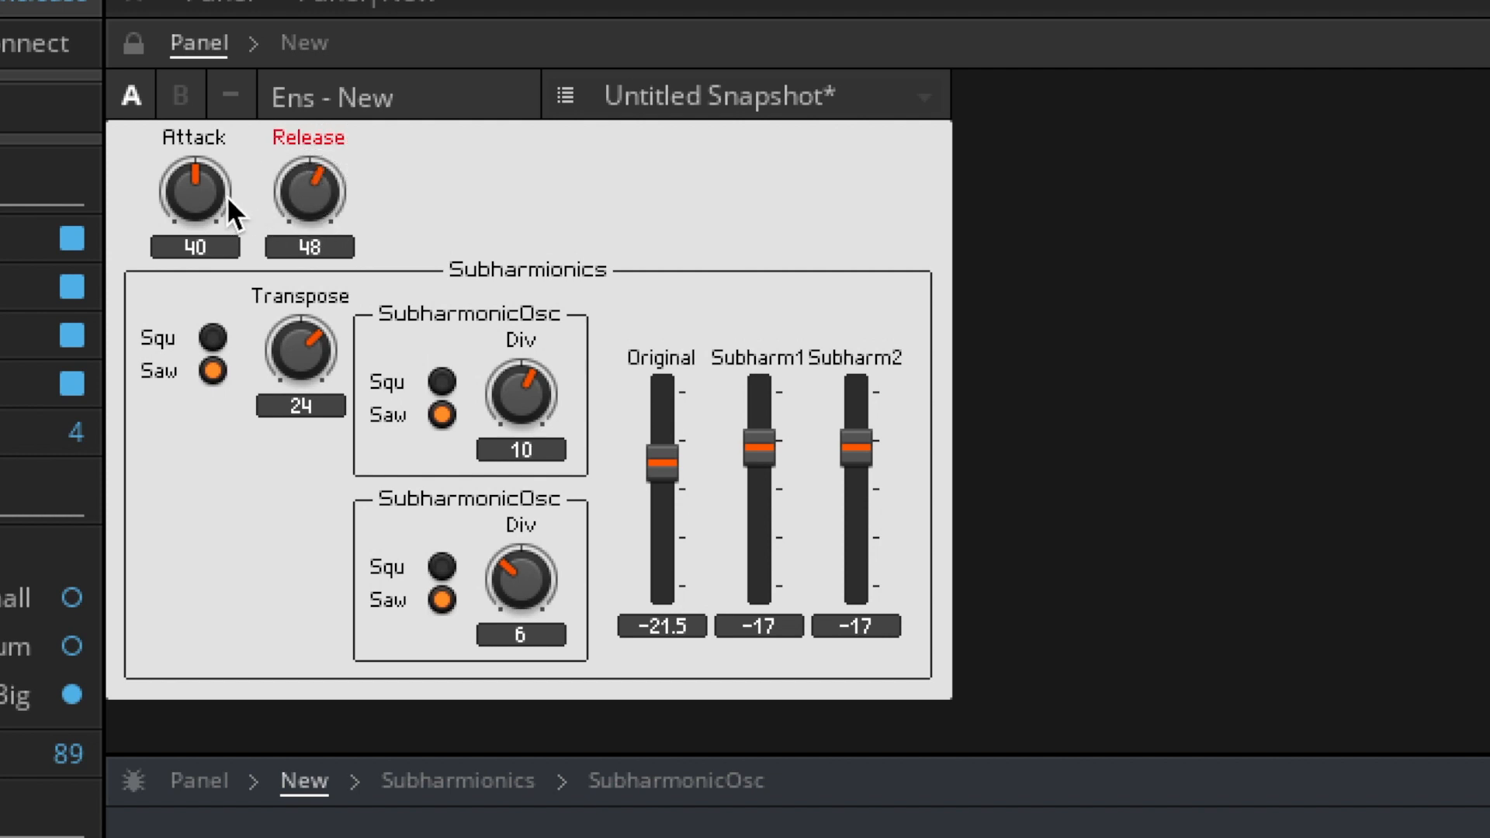
- Set Attack to 18, the Subharm1 fader to -16.5 and the first SubharmonicOsc's Div to 8
left_click_drag(226, 195, 208, 282)
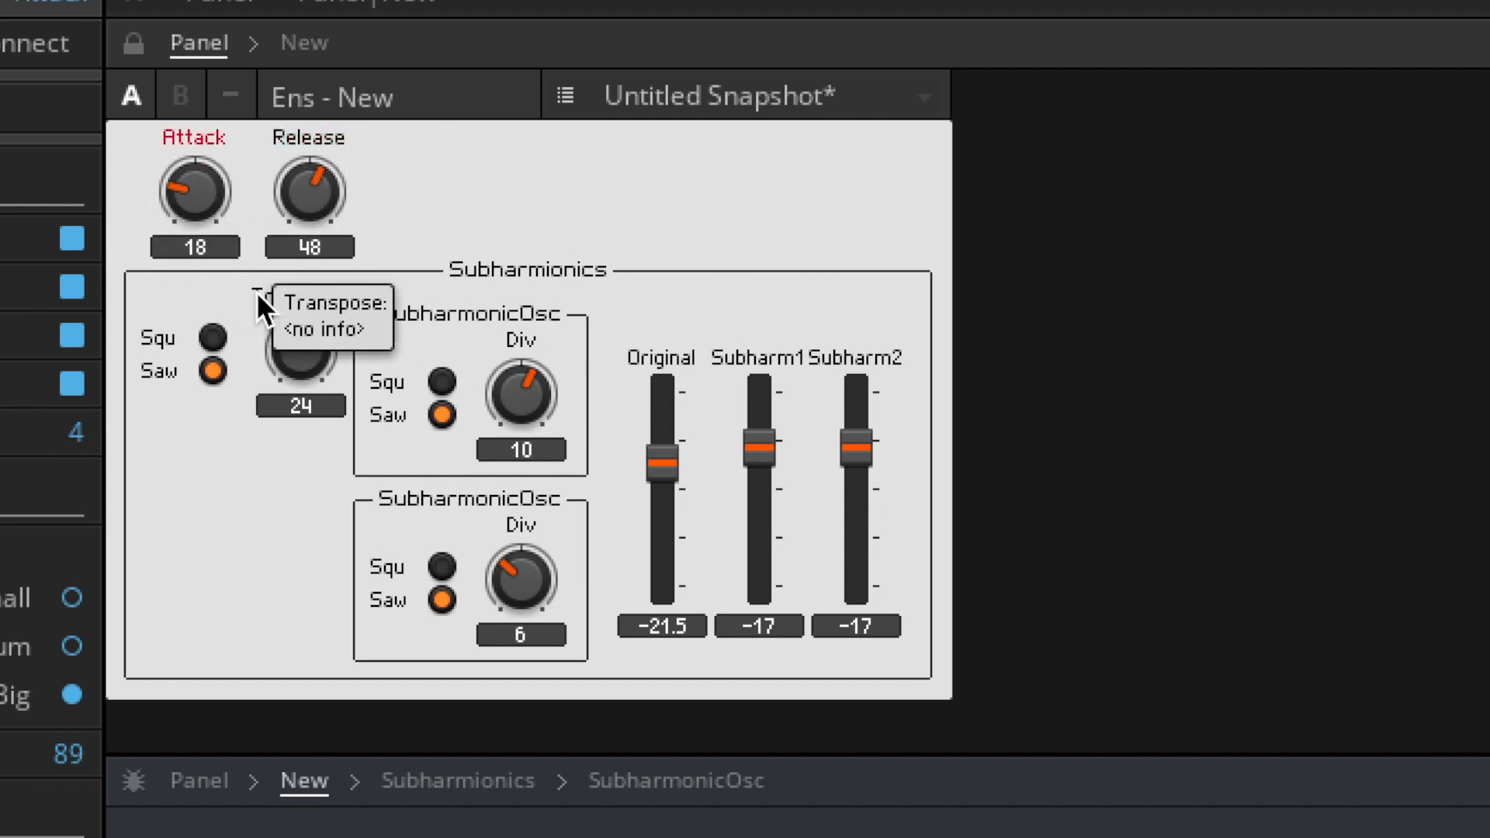
mouse_move(739, 445)
left_mouse_down()
mouse_move(739, 468)
mouse_move(757, 429)
left_mouse_up()
left_click_drag(512, 395, 530, 426)
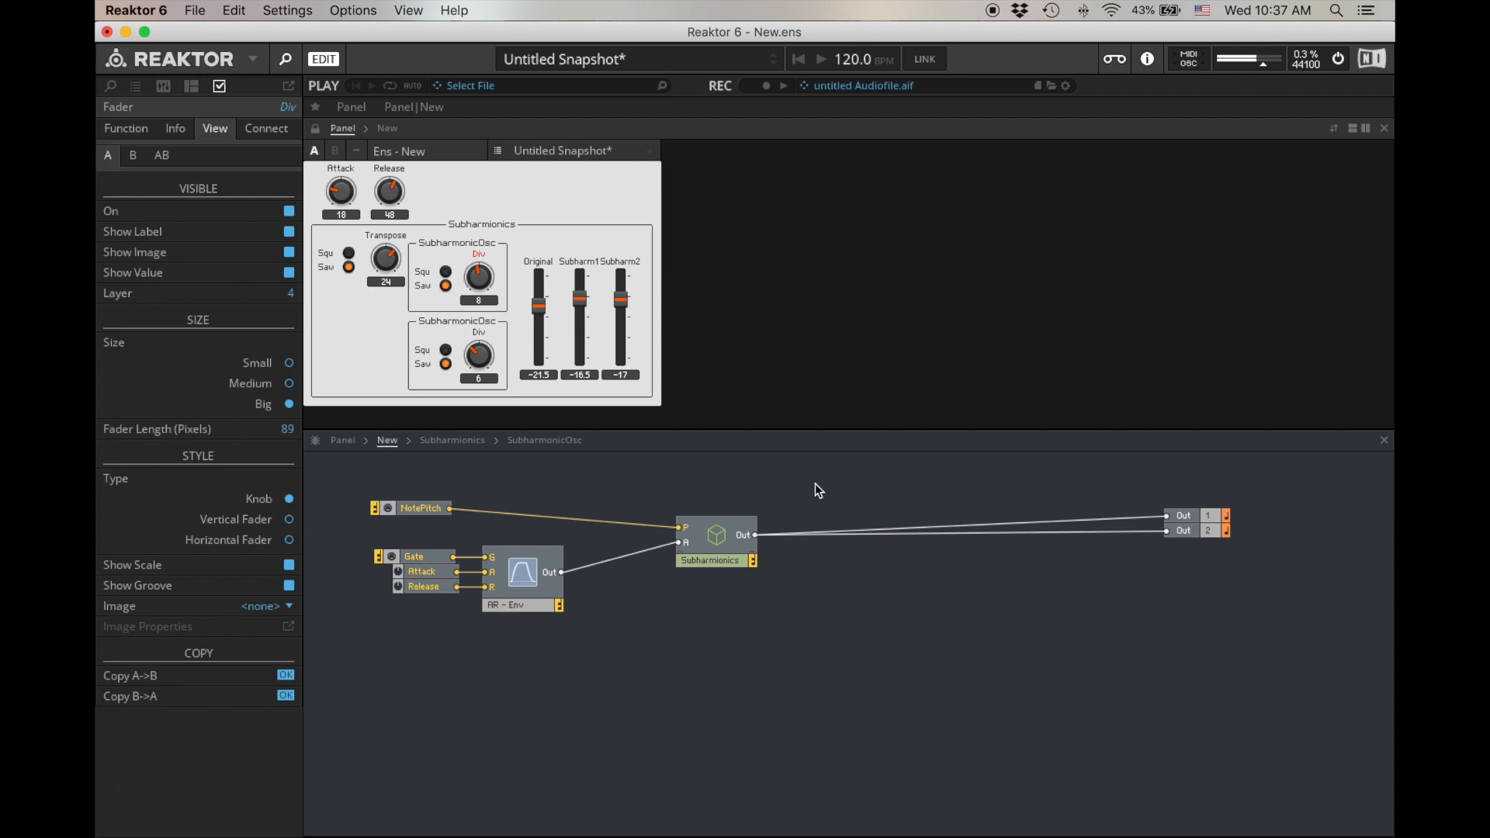
- Create a new macro between the Subharmionics macro and the outputs and name it Filter
left_click(885, 577)
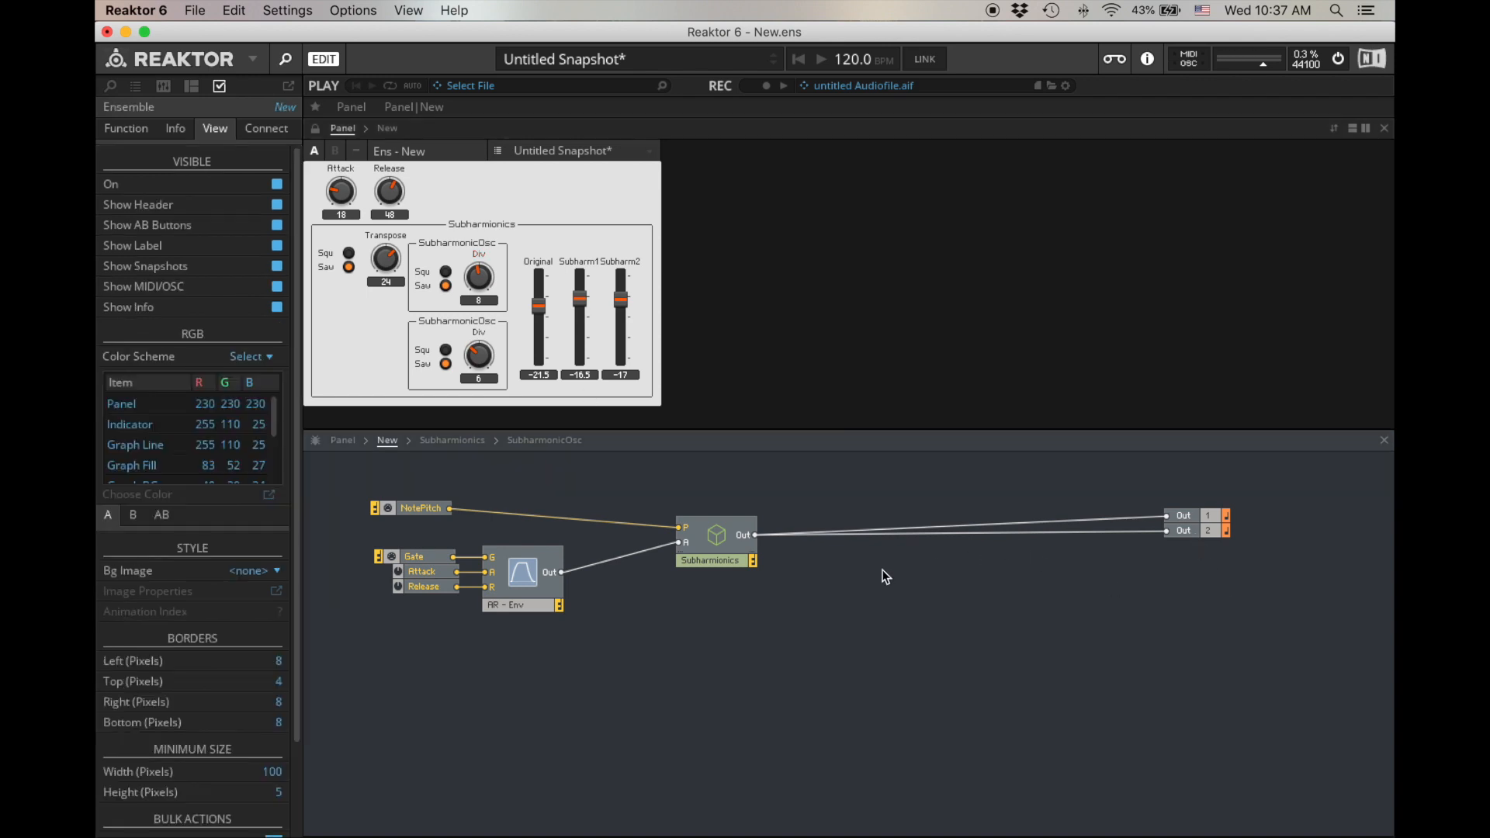
right_click(886, 570)
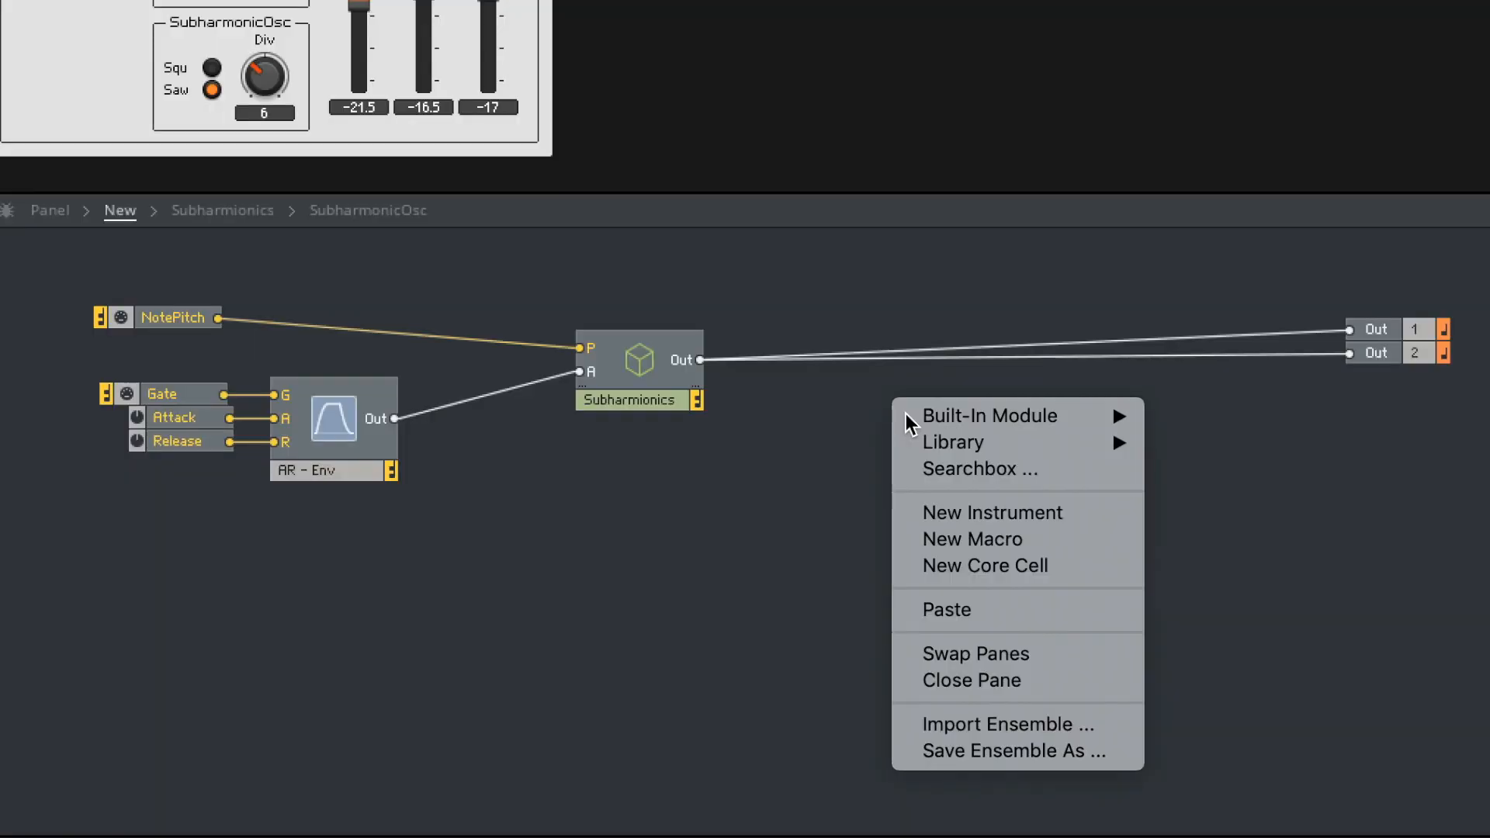
mouse_move(977, 574)
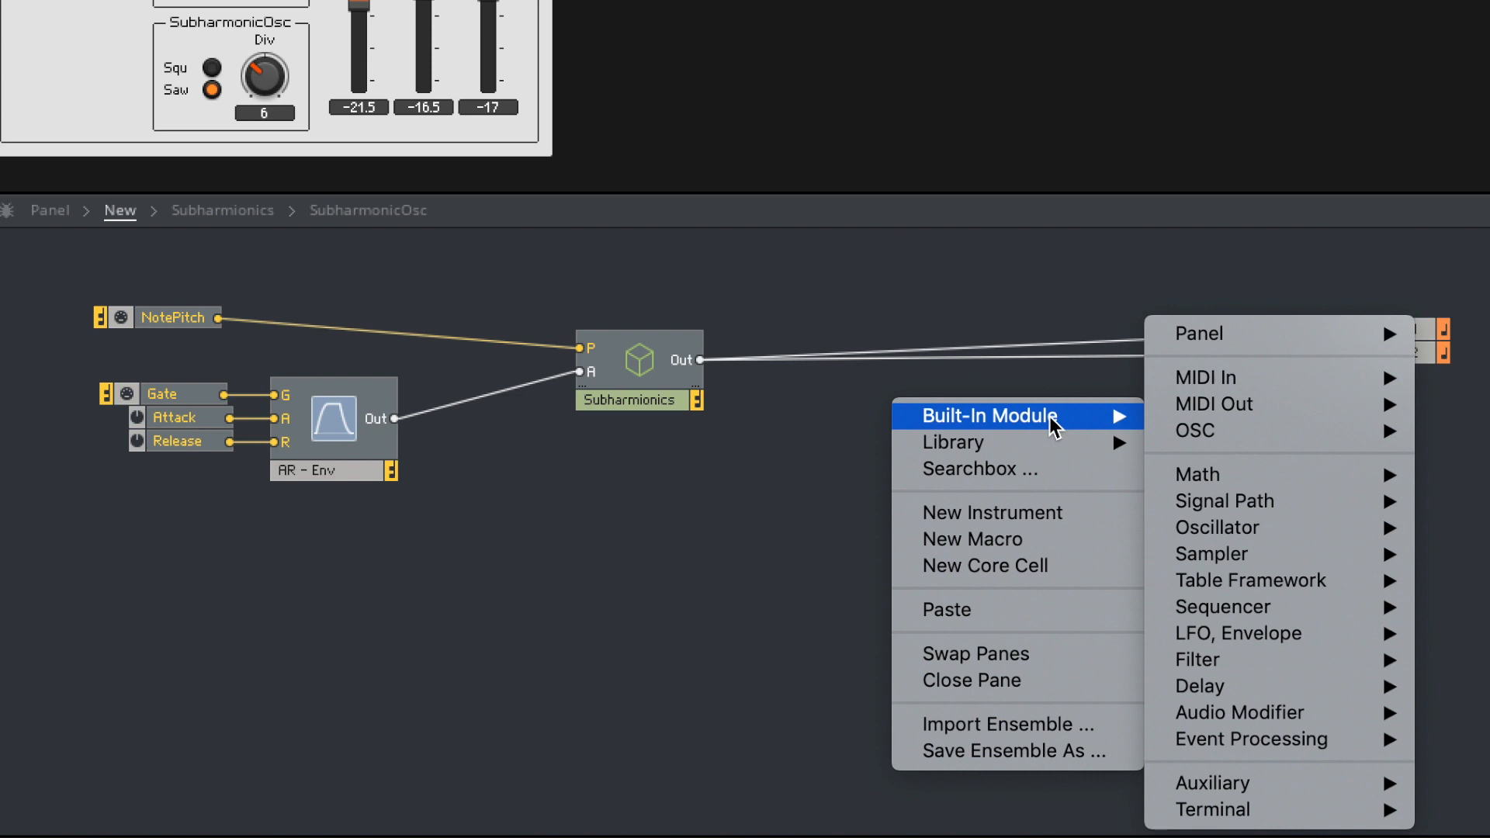
left_click(1041, 541)
double_click(963, 484)
type("Filter")
key("Return")
- Open the Filter macro and add an In port and an Out port, spaced well apart
double_click(971, 445)
key("Return")
type("in")
key("Return")
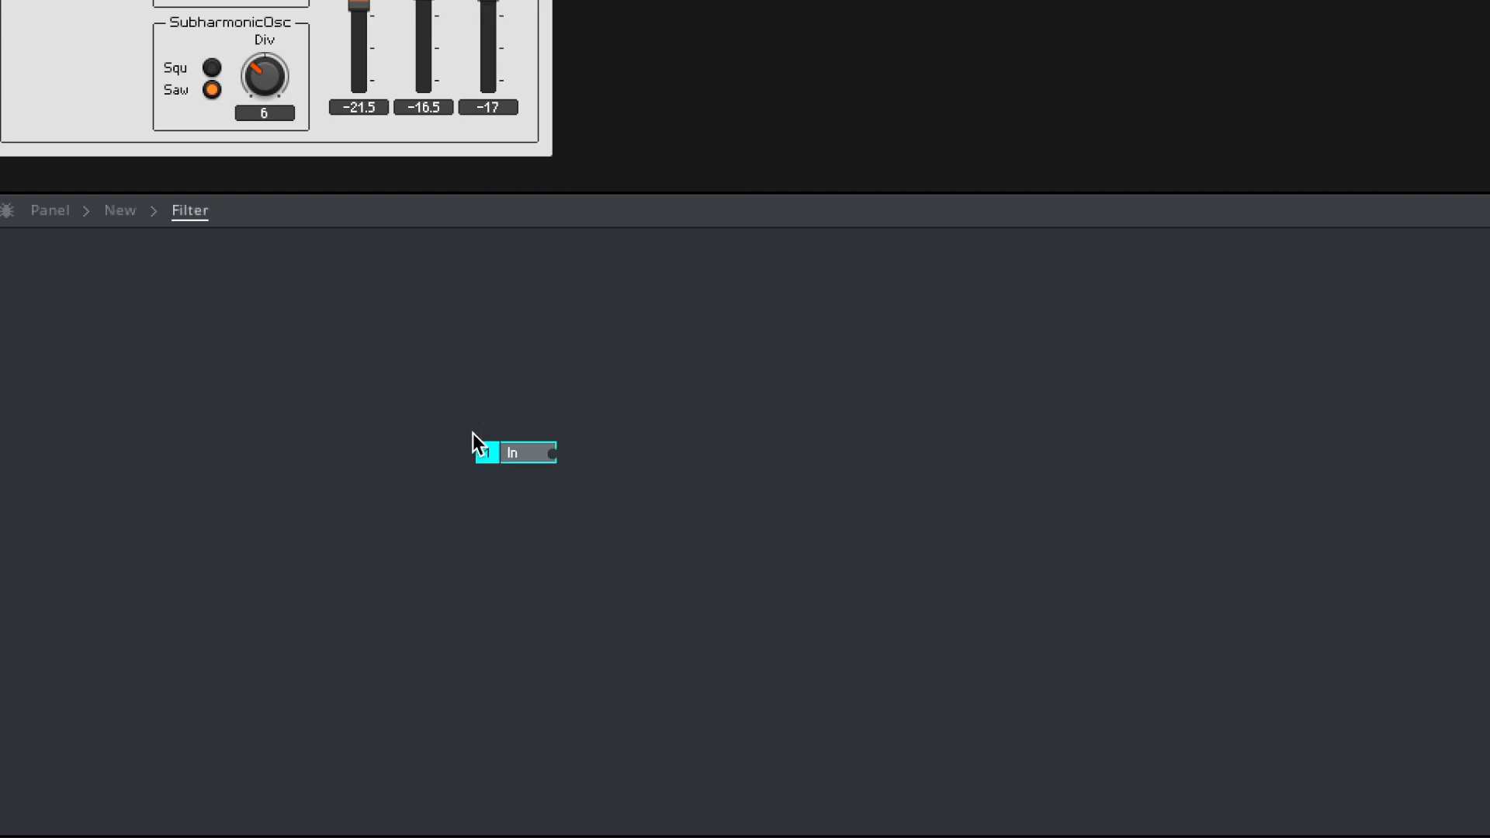
left_click(1036, 449)
key("Return")
type("out")
key("Return")
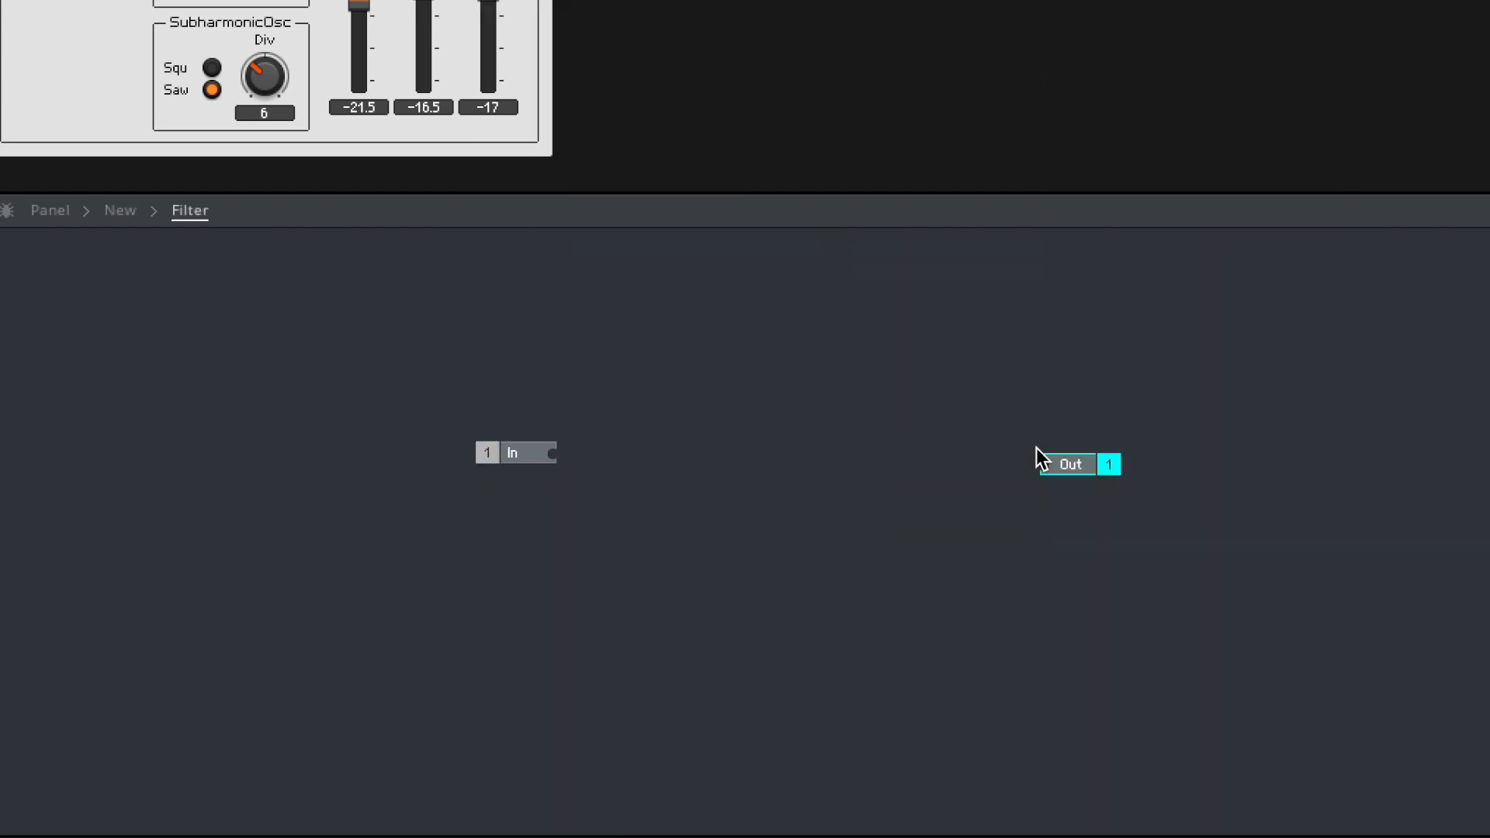
left_click_drag(495, 456, 439, 456)
left_click(1095, 463)
- Add a Ladder Filter module and move it into the Filter macro
left_click(644, 452)
double_click(644, 452)
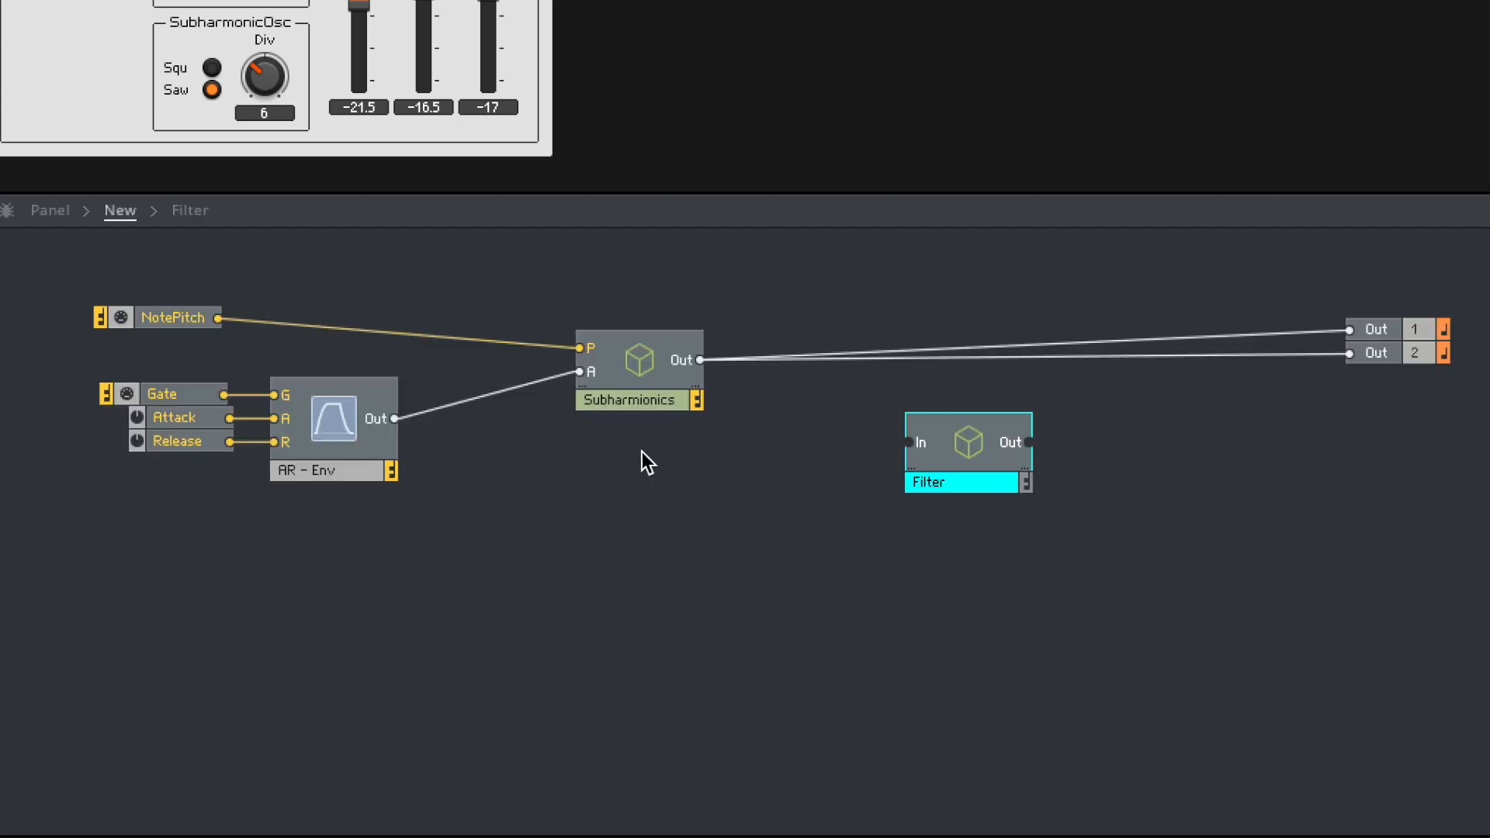
key("Return")
type("ladd")
key("Return")
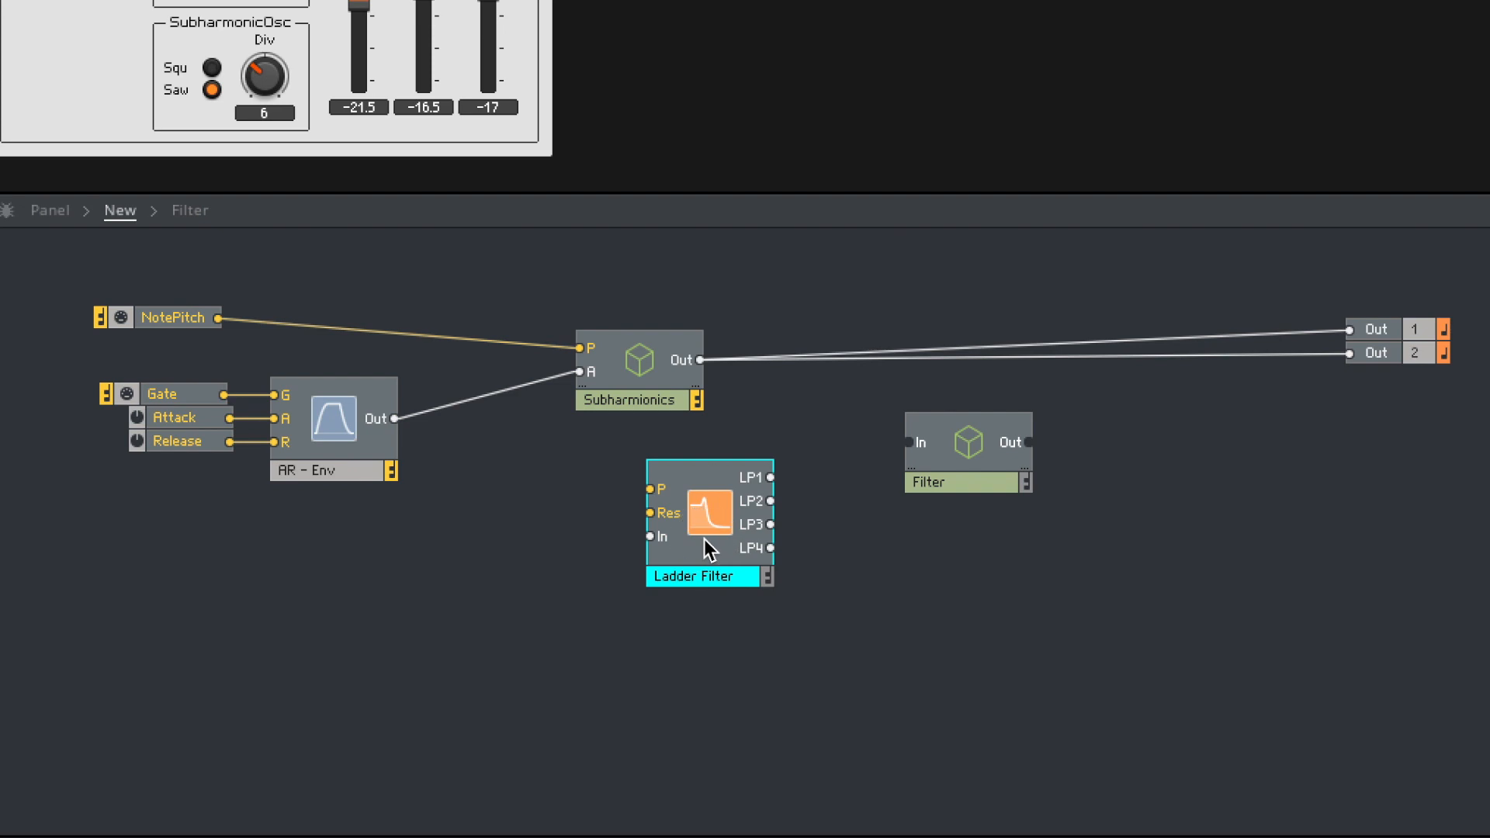
key("ctrl+x")
double_click(967, 441)
key("ctrl+v")
- Wire the In port to the Ladder Filter's In and its LP4 output to the Out port
left_click_drag(419, 448, 680, 477)
left_click_drag(368, 446, 413, 478)
left_click_drag(801, 489, 914, 489)
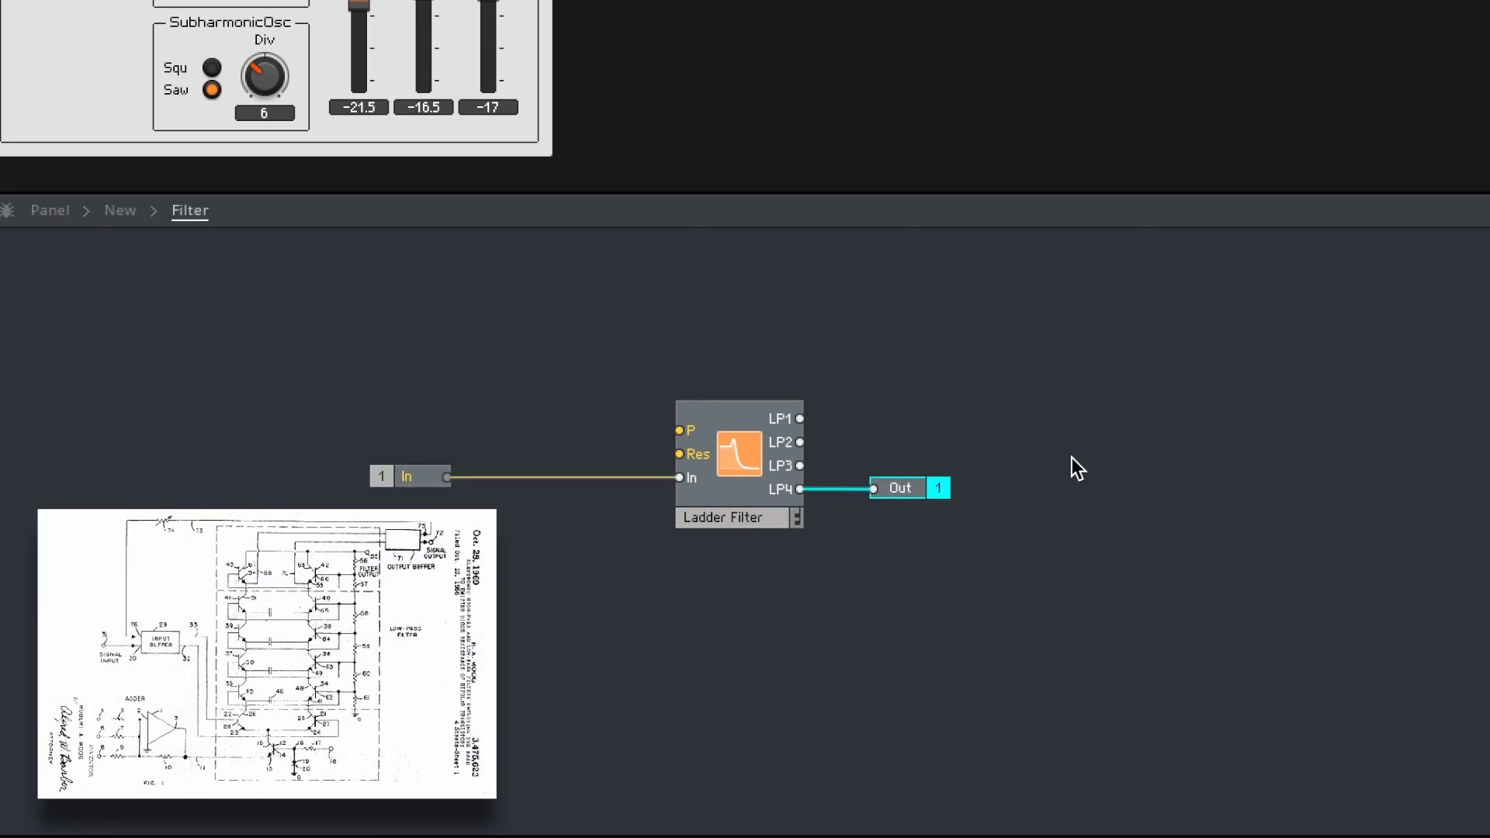
left_click(1077, 469)
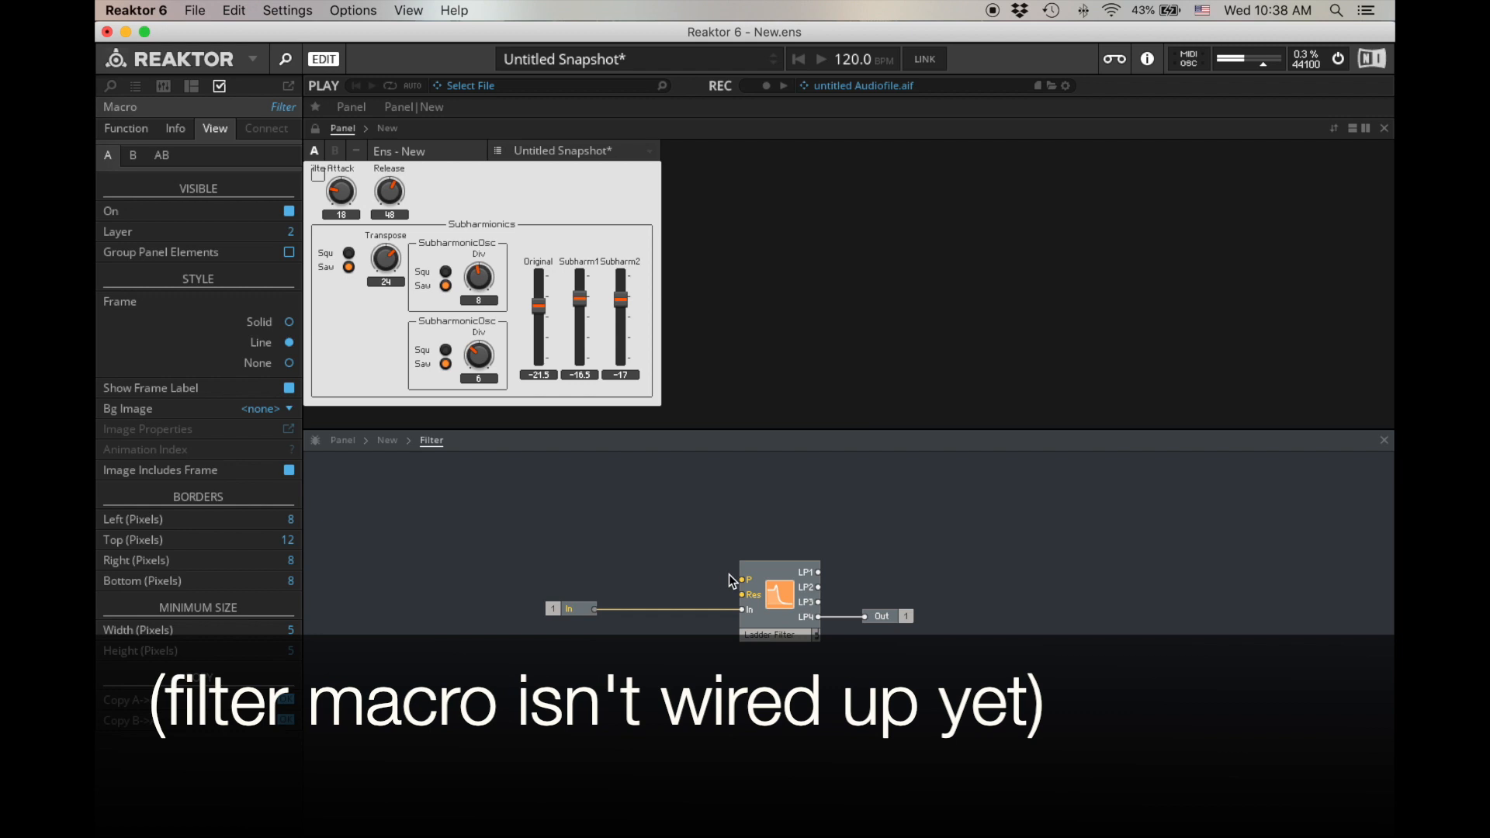
- Create P Cutoff and Res controls for the Ladder Filter's P and Res inputs
right_click(742, 581)
left_click(768, 581)
right_click(753, 595)
left_click(764, 590)
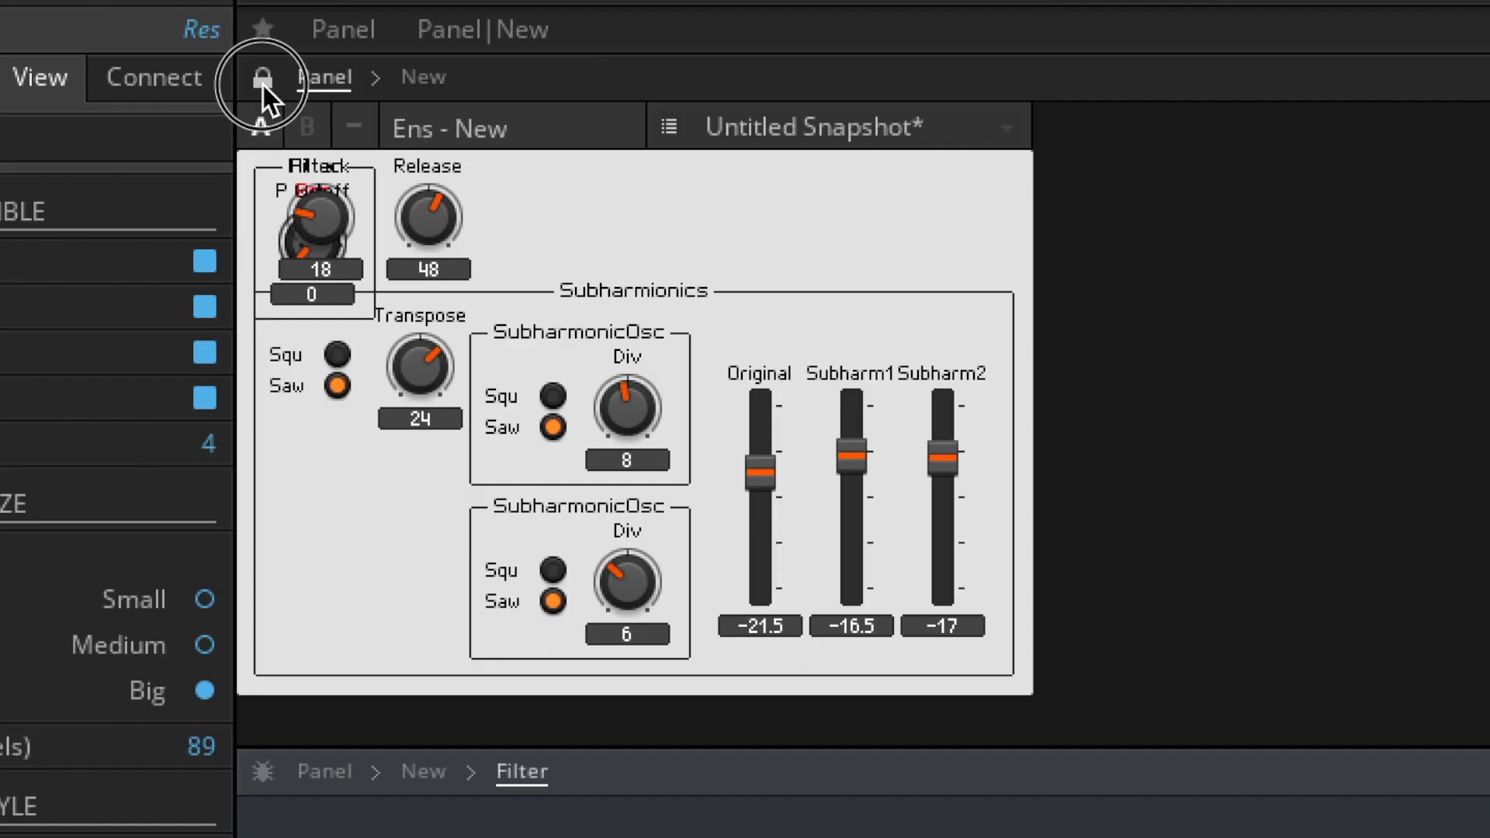
- Unlock the panel, place the Filter frame beside the Subharmionics frame, and put the Attack knob back beside Release
left_click(315, 127)
left_click_drag(342, 180, 578, 179)
left_click_drag(310, 158, 1194, 314)
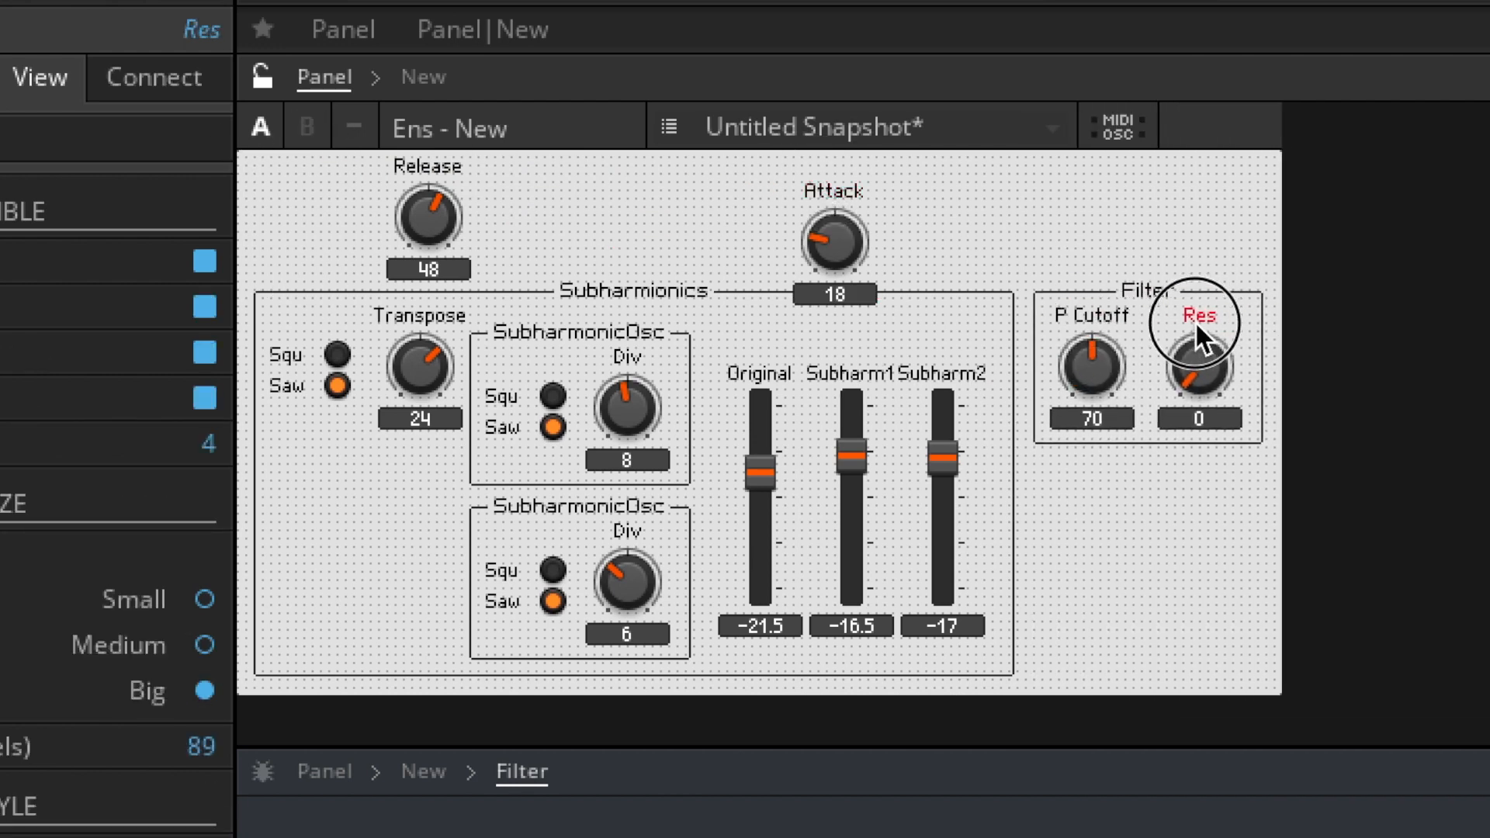
left_click_drag(838, 203, 326, 165)
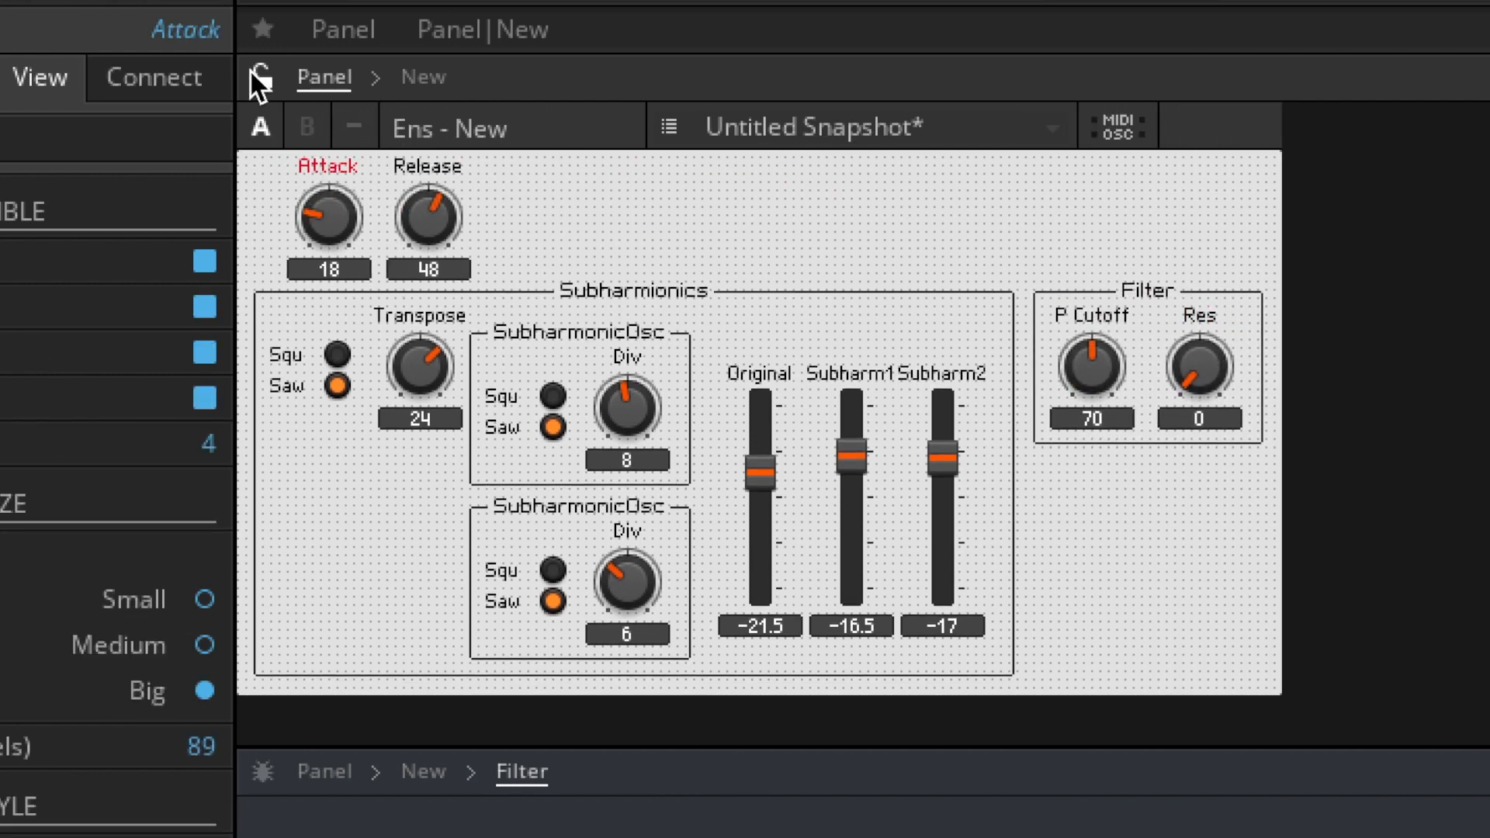
- Set the filter's Res to 0.6299 and P Cutoff to 90
left_click_drag(1191, 356, 1125, 291)
left_click_drag(1096, 353, 1092, 305)
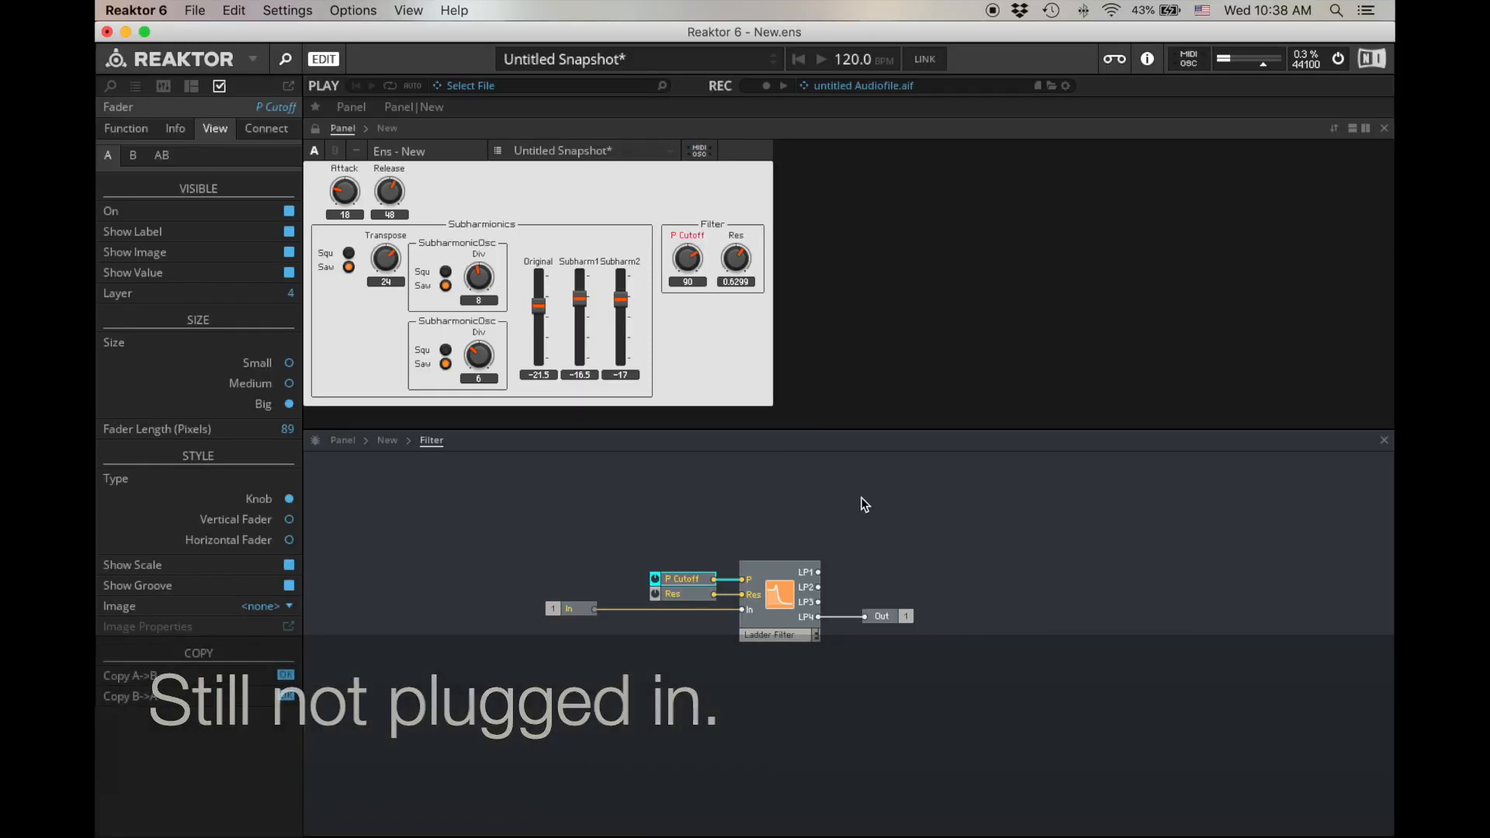
- Go up to the instrument structure and wire the Filter macro between the Subharmionics output and both main outputs
double_click(865, 504)
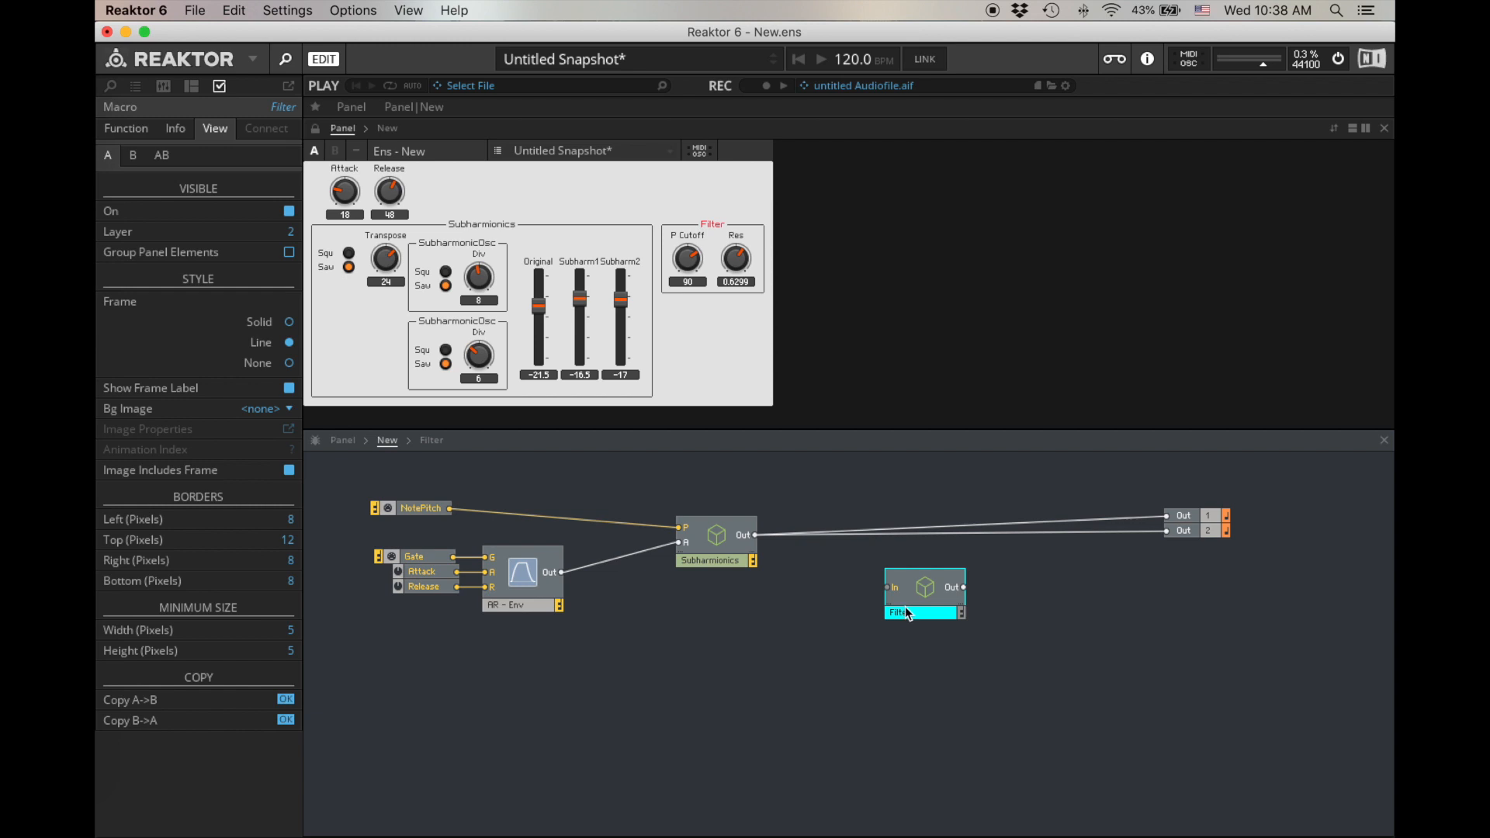
left_click_drag(756, 535, 1181, 518)
left_click_drag(964, 589, 1171, 531)
left_click_drag(1219, 564, 846, 553)
left_click(992, 619)
- Open the Filter macro and set P Cutoff to 114 and Res to 0.4094
double_click(846, 552)
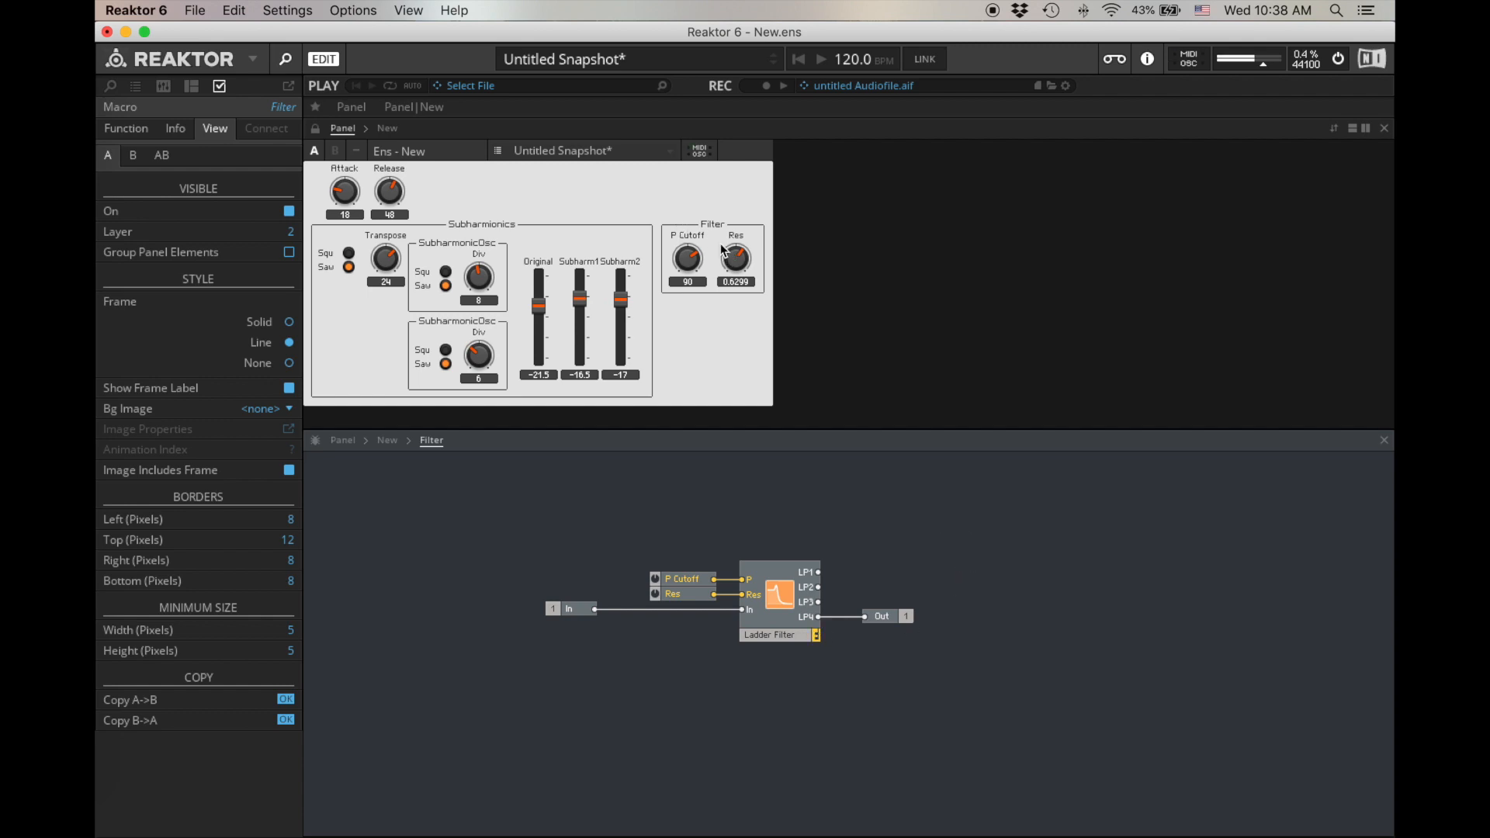
left_click_drag(687, 259, 742, 317)
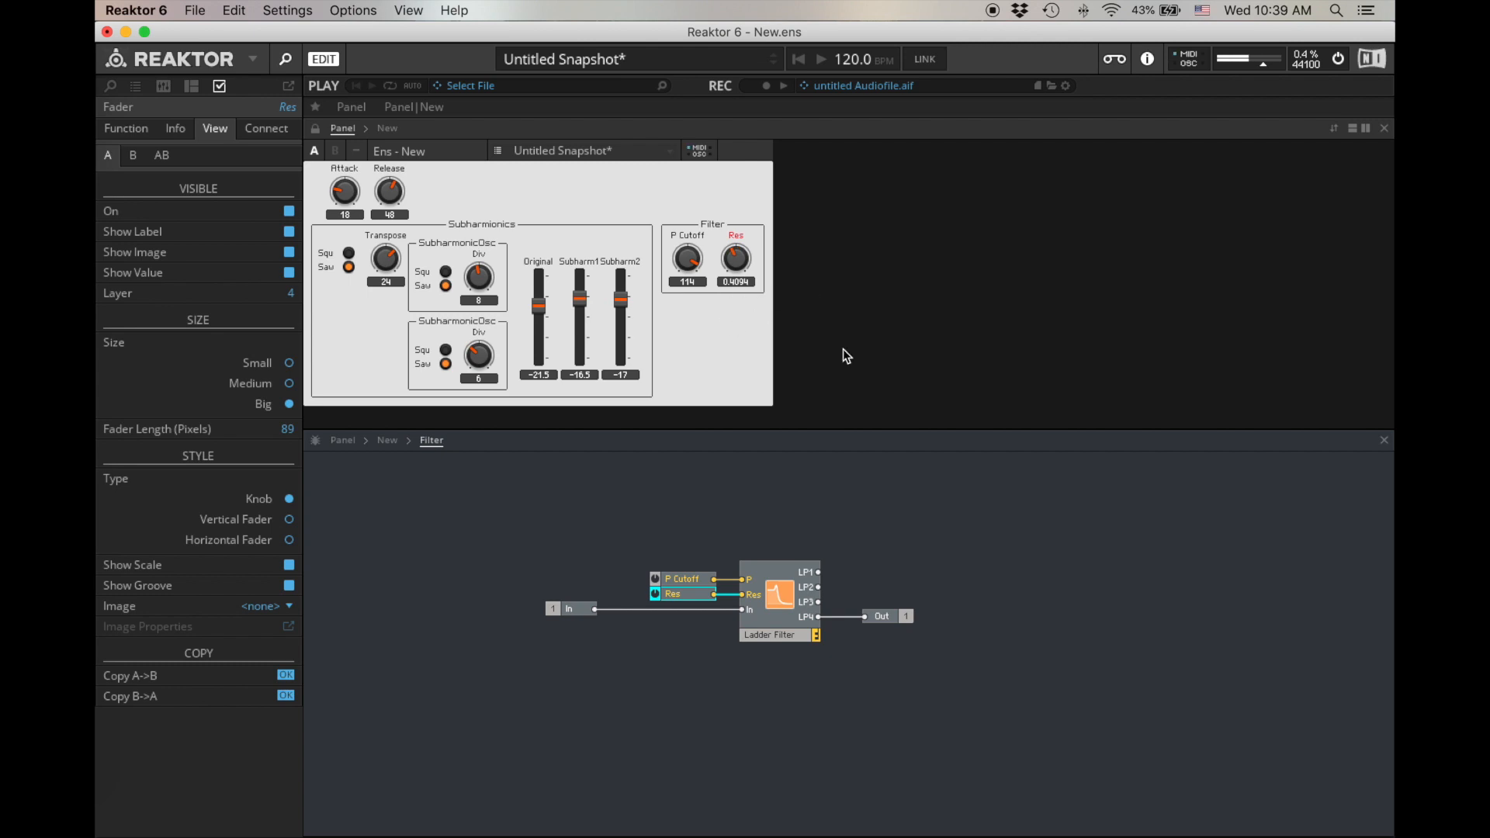
- Add an AR Envelope module inside the Filter macro, above and before the Ladder Filter
left_click(611, 490)
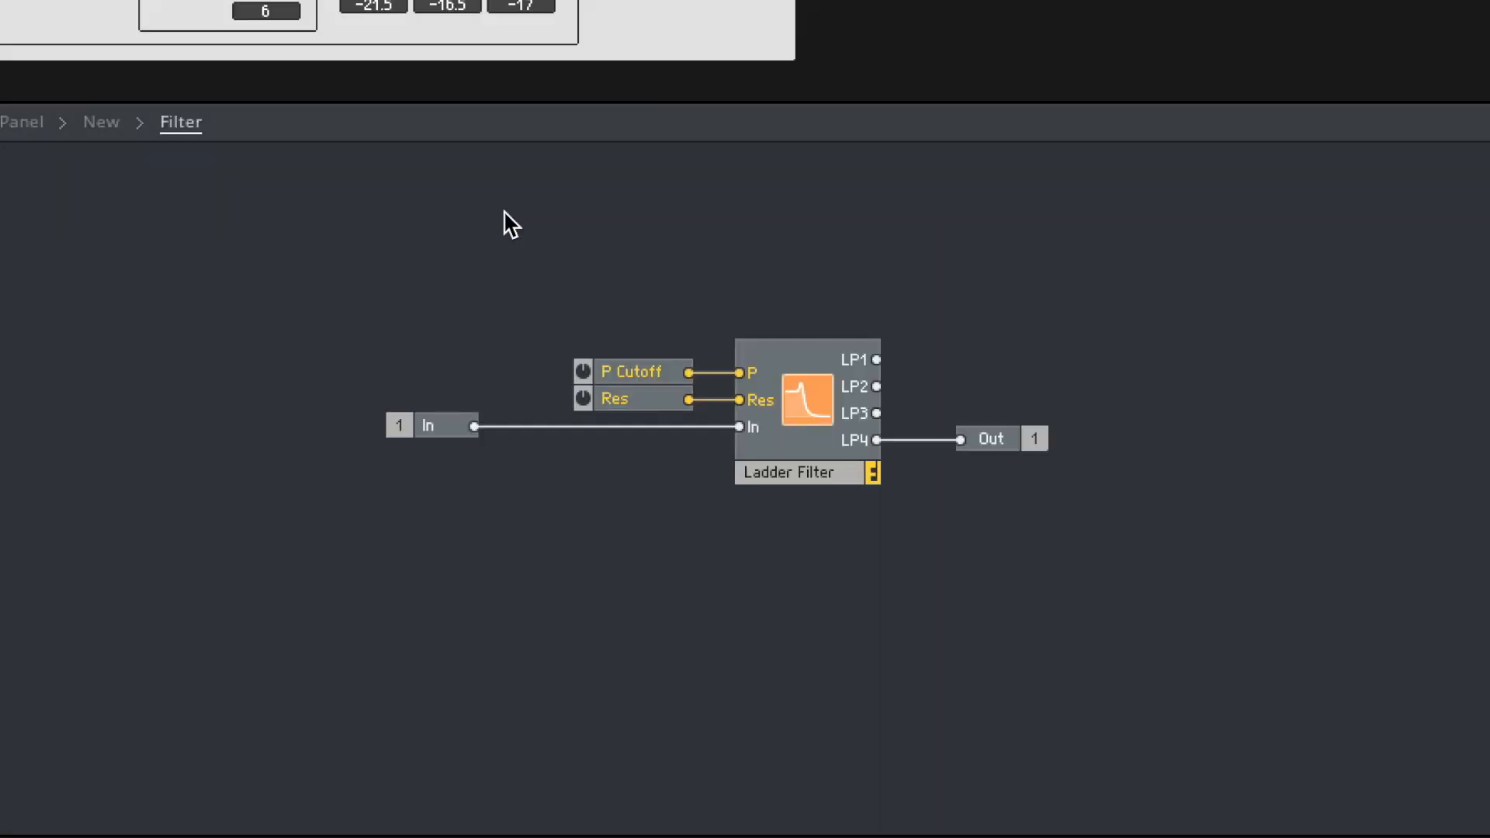
double_click(509, 224)
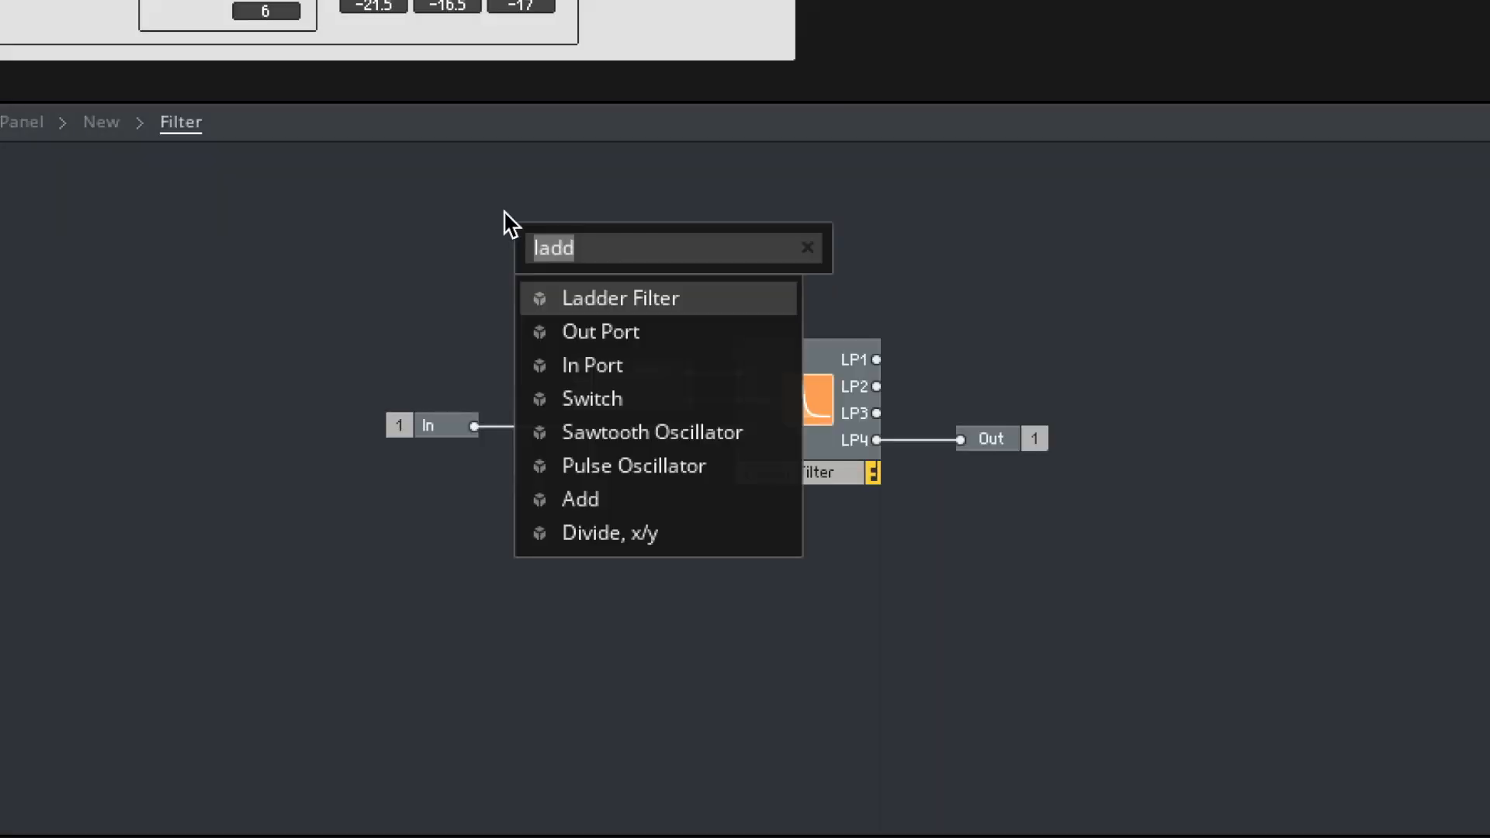
type("ar")
key("Return")
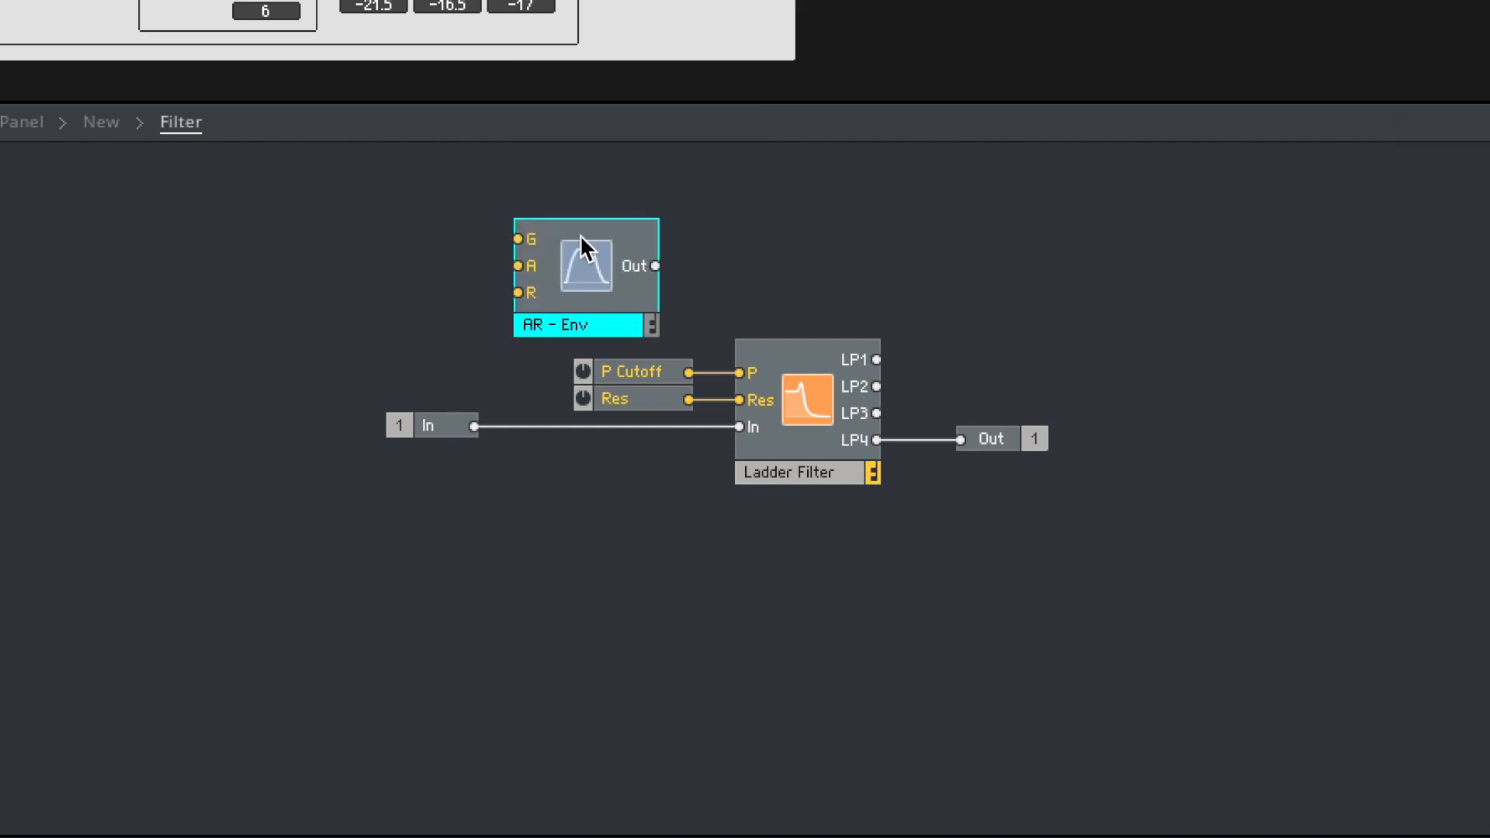
left_click_drag(590, 219, 483, 178)
- Add a Gate MIDI In module and wire it to the filter envelope's G input
left_click(226, 218)
key("Return")
key("BackSpace")
key("BackSpace")
type("gate")
key("Return")
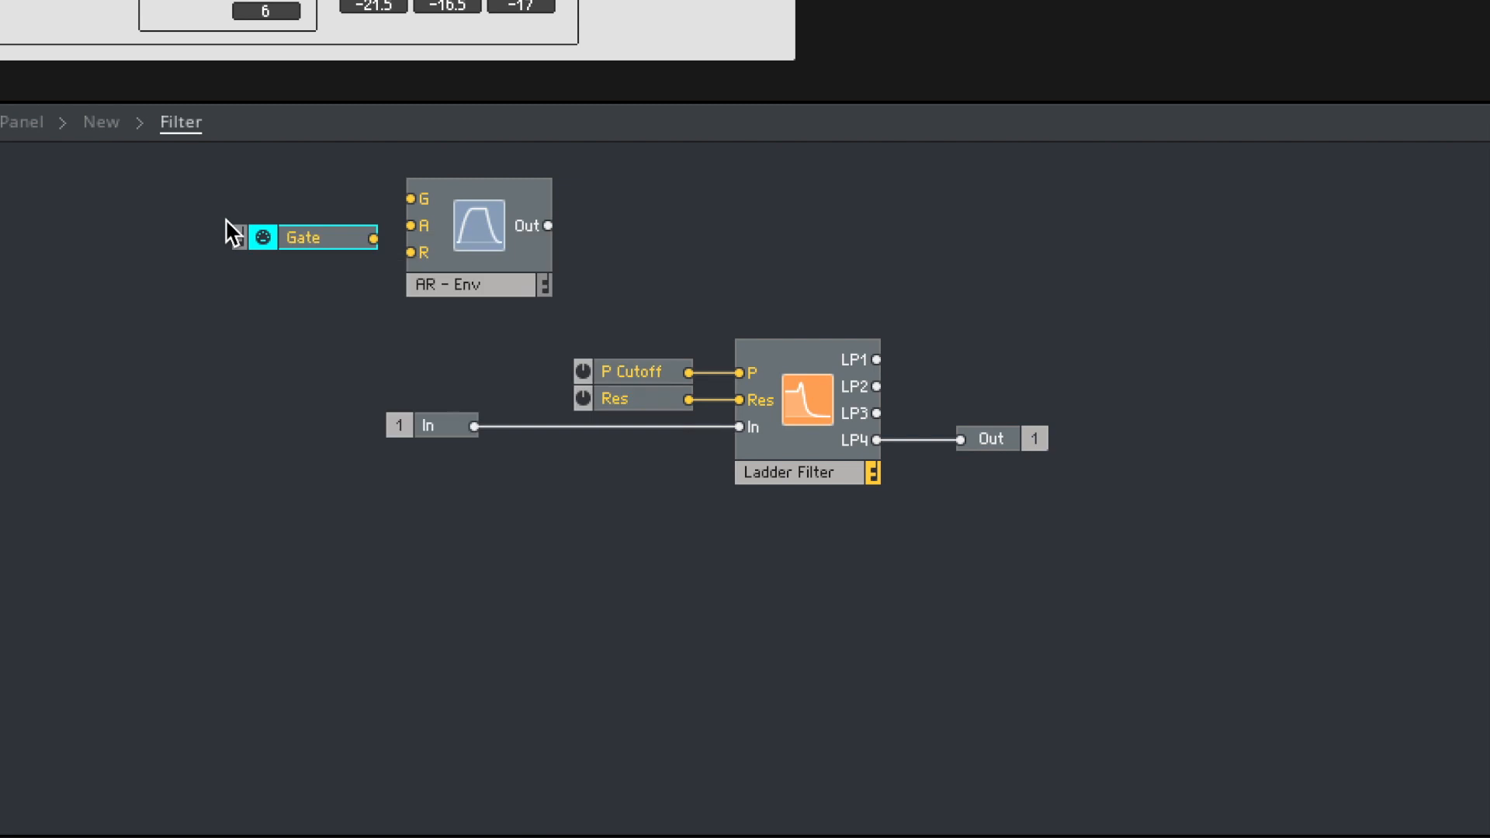
left_click_drag(339, 247, 410, 199)
- Create Attack and Release controls for the filter envelope and align the Gate module with its G input
right_click(412, 200)
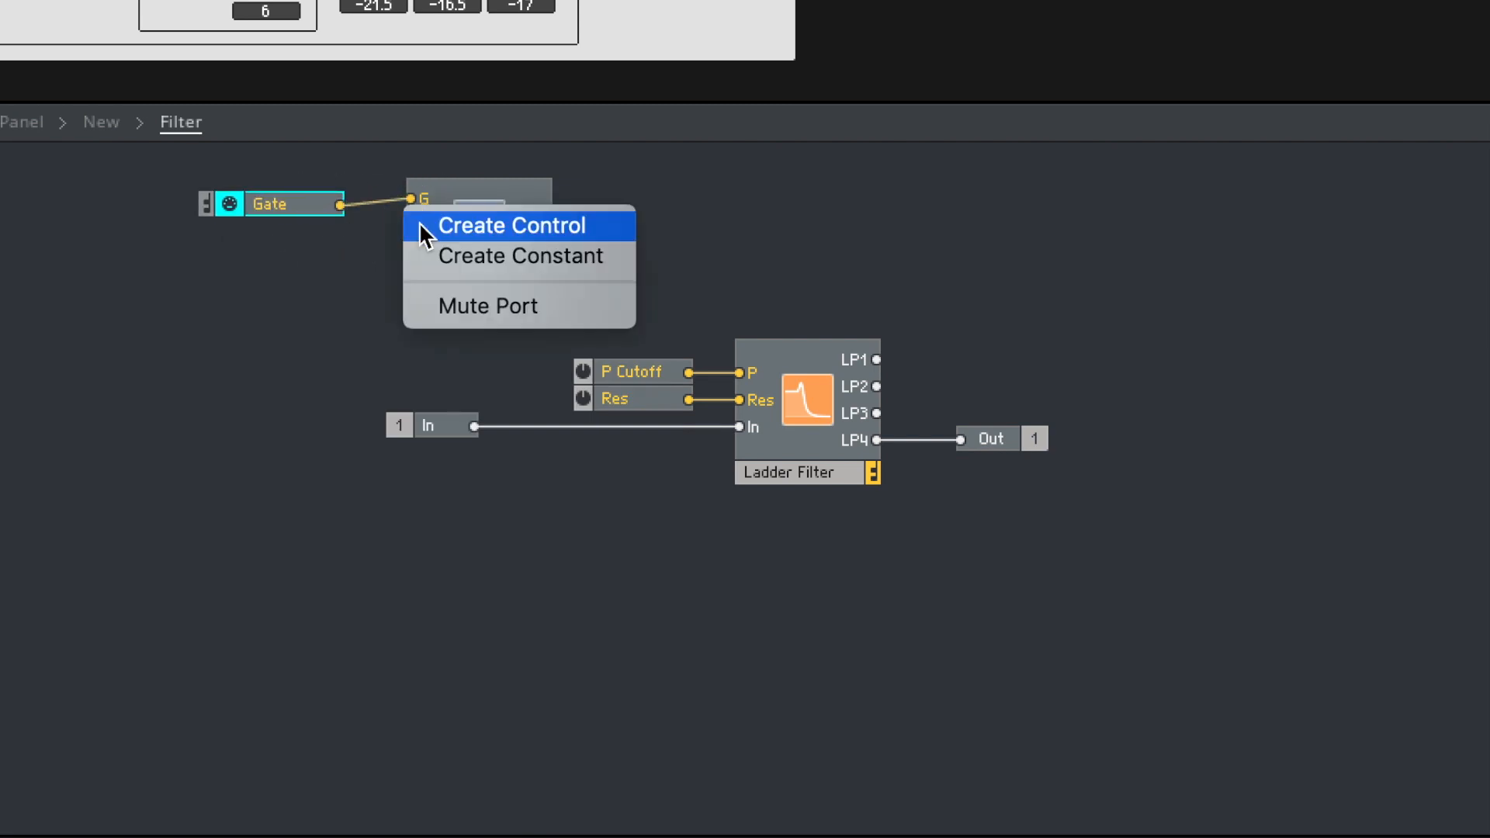
left_click(427, 242)
right_click(412, 252)
left_click(436, 246)
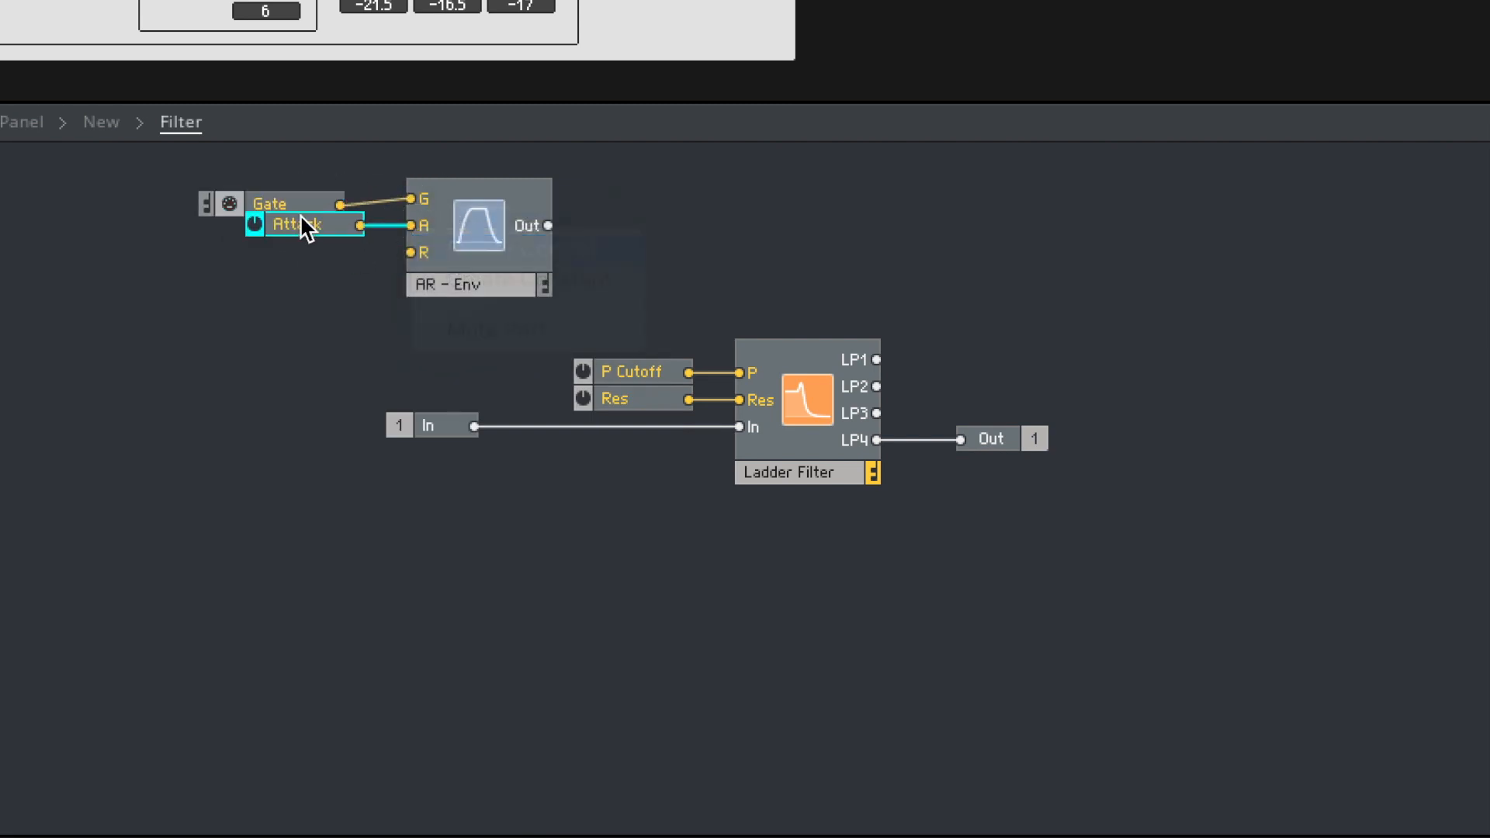
left_click_drag(280, 204, 281, 195)
left_click(641, 246)
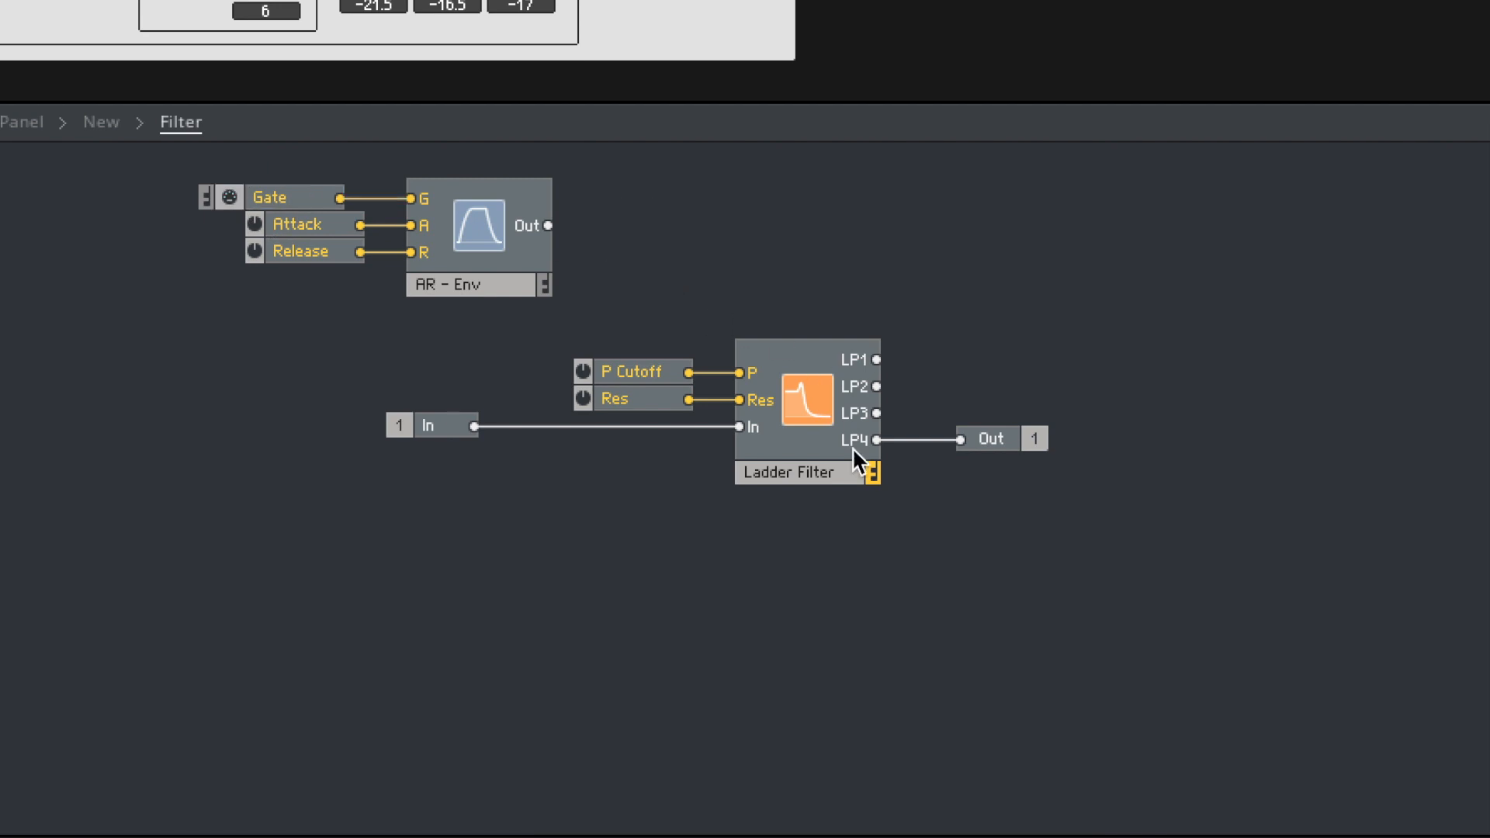
- Shift the Ladder Filter, its controls and the Out port farther from the In port, and add a Multiply module above them
left_click_drag(1023, 497, 651, 346)
left_click_drag(792, 467, 925, 471)
left_click(685, 266)
double_click(686, 267)
type("mult")
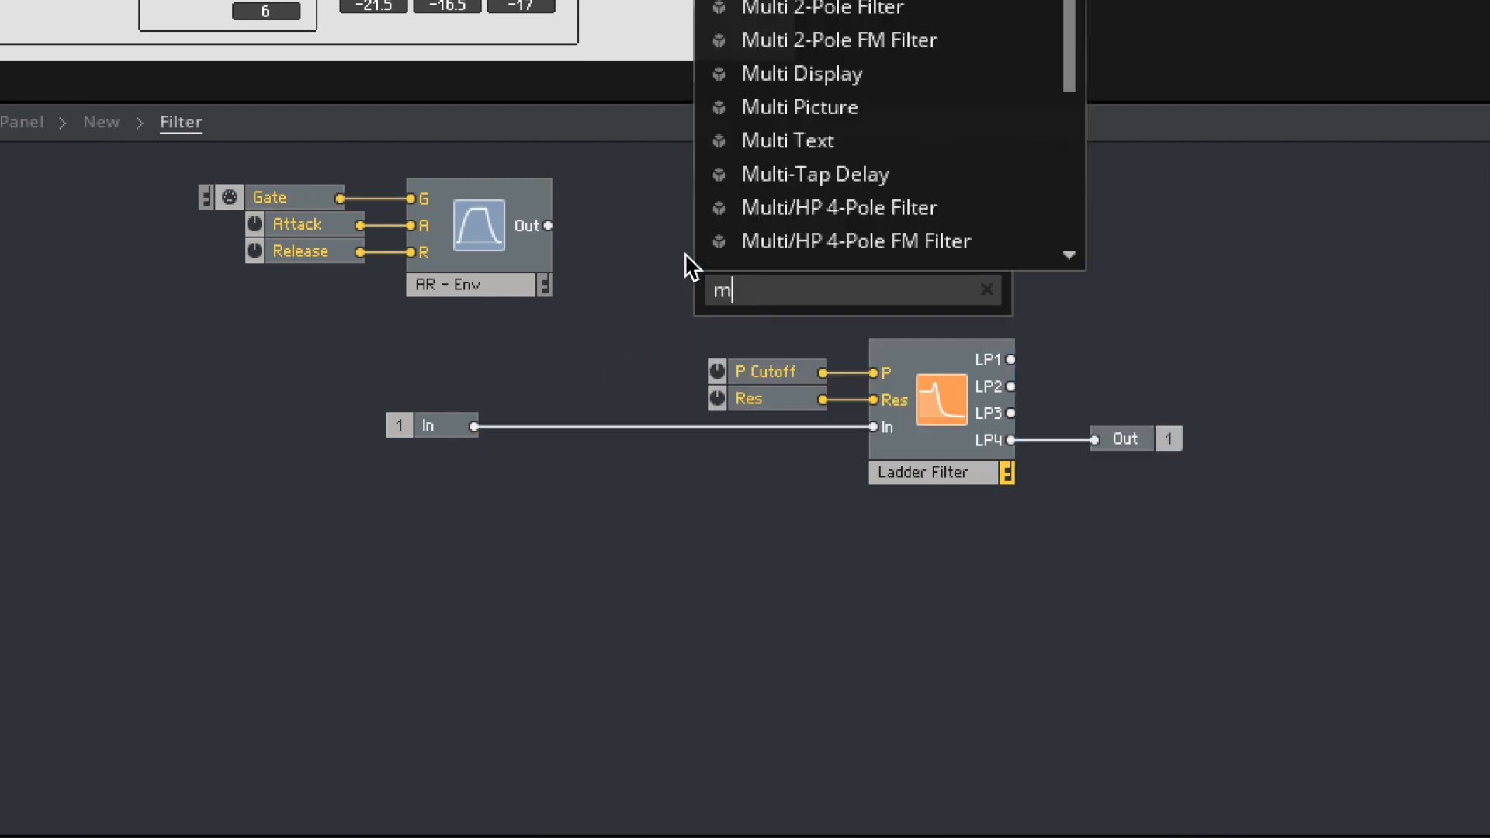
key("Down")
key("Down")
key("Down")
key("Down")
key("Down")
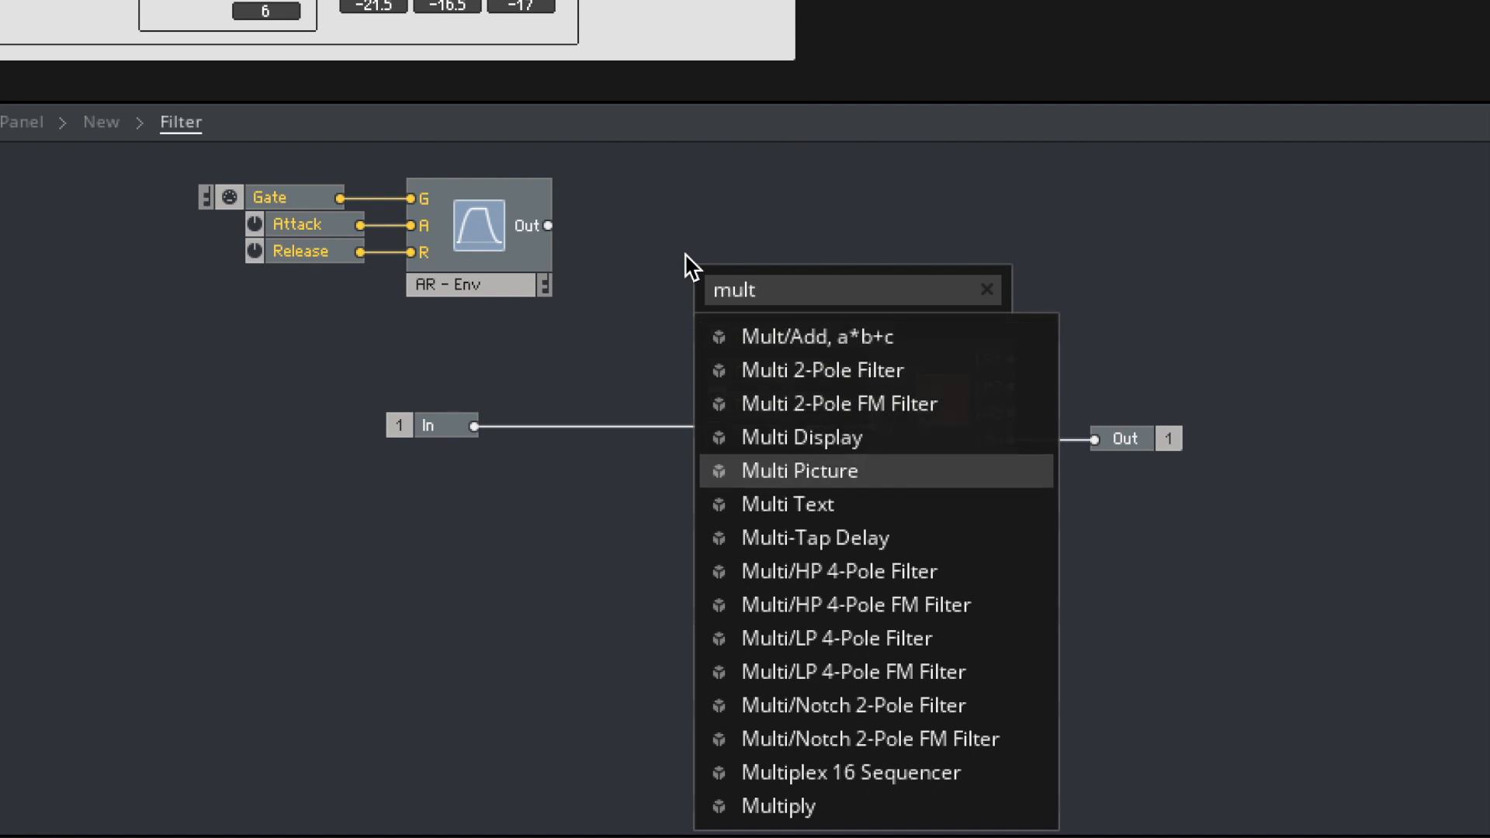
key("Down")
key("Down")
key("Down")
key("Down")
key("Down")
key("Down")
key("Down")
key("Down")
key("Down")
key("Return")
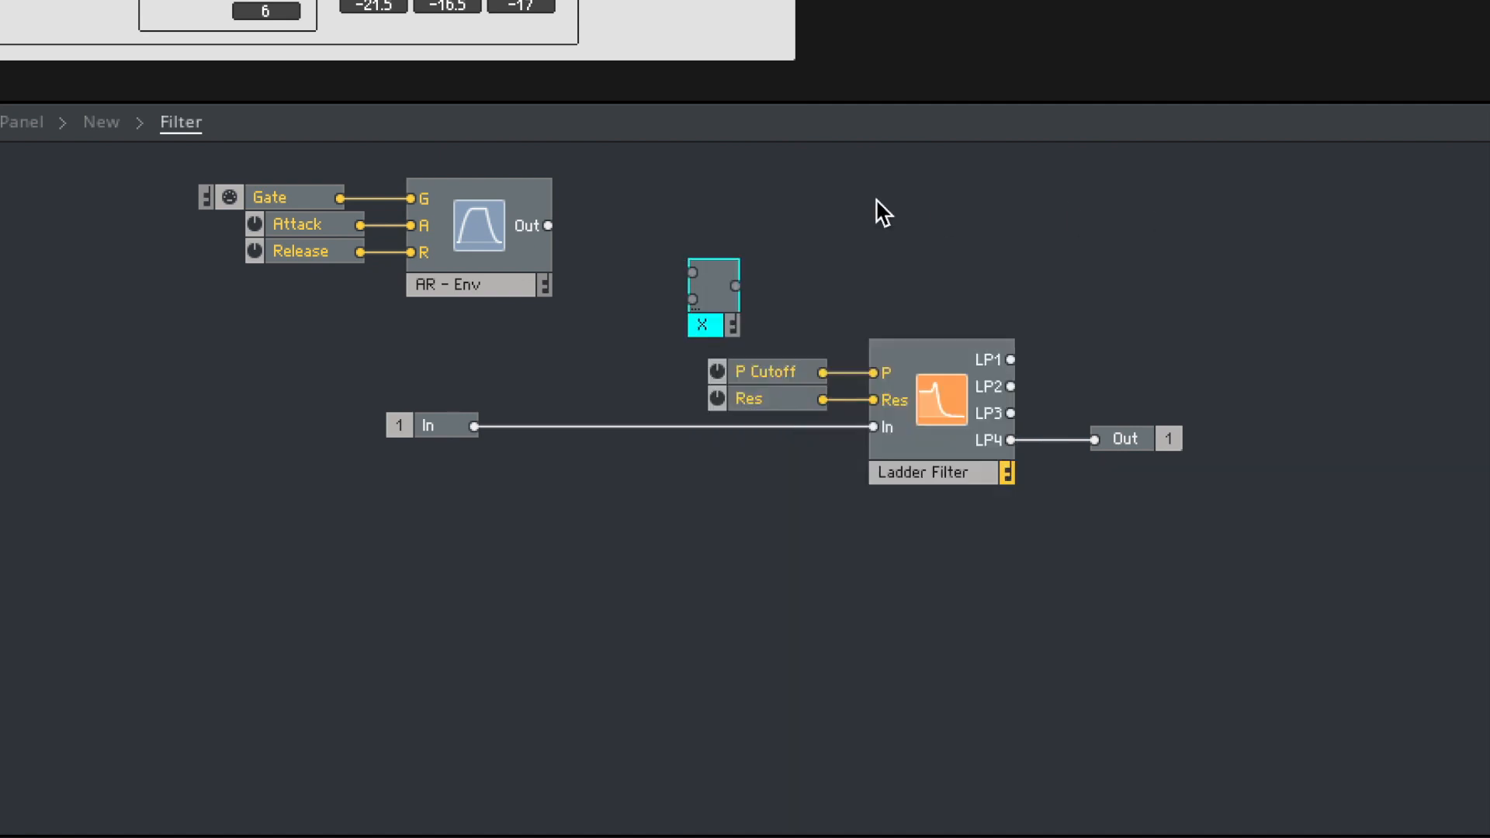
- Wire the AR envelope's output to the Multiply module's first input and line the module up with the envelope
left_click_drag(548, 225, 693, 272)
left_click(706, 326)
left_click_drag(709, 330, 744, 279)
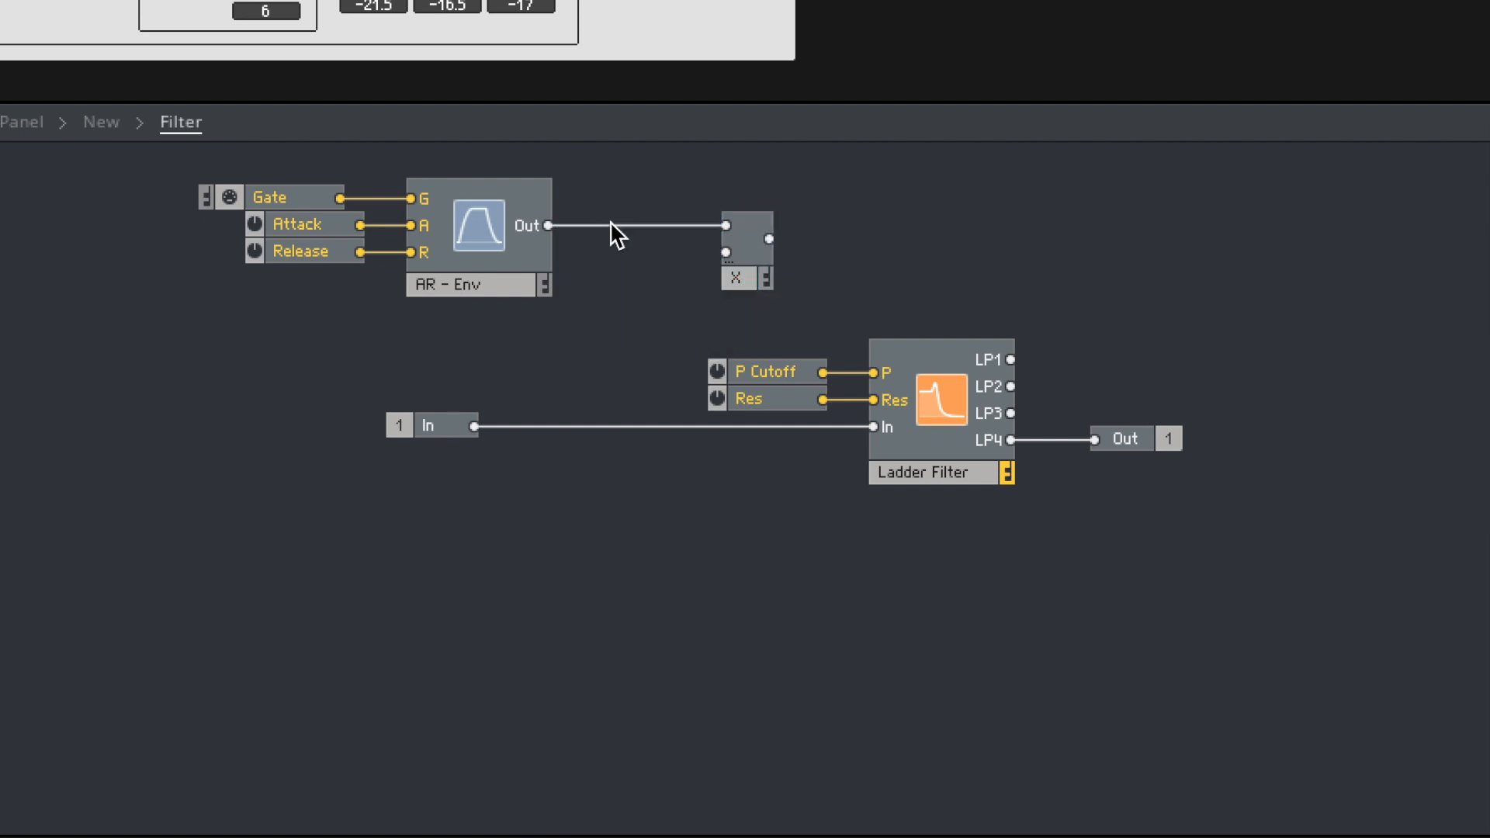
- Replace the direct envelope wire with an A to E module linking the AR envelope's output to the Multiply module's first input
key("Delete")
key("Return")
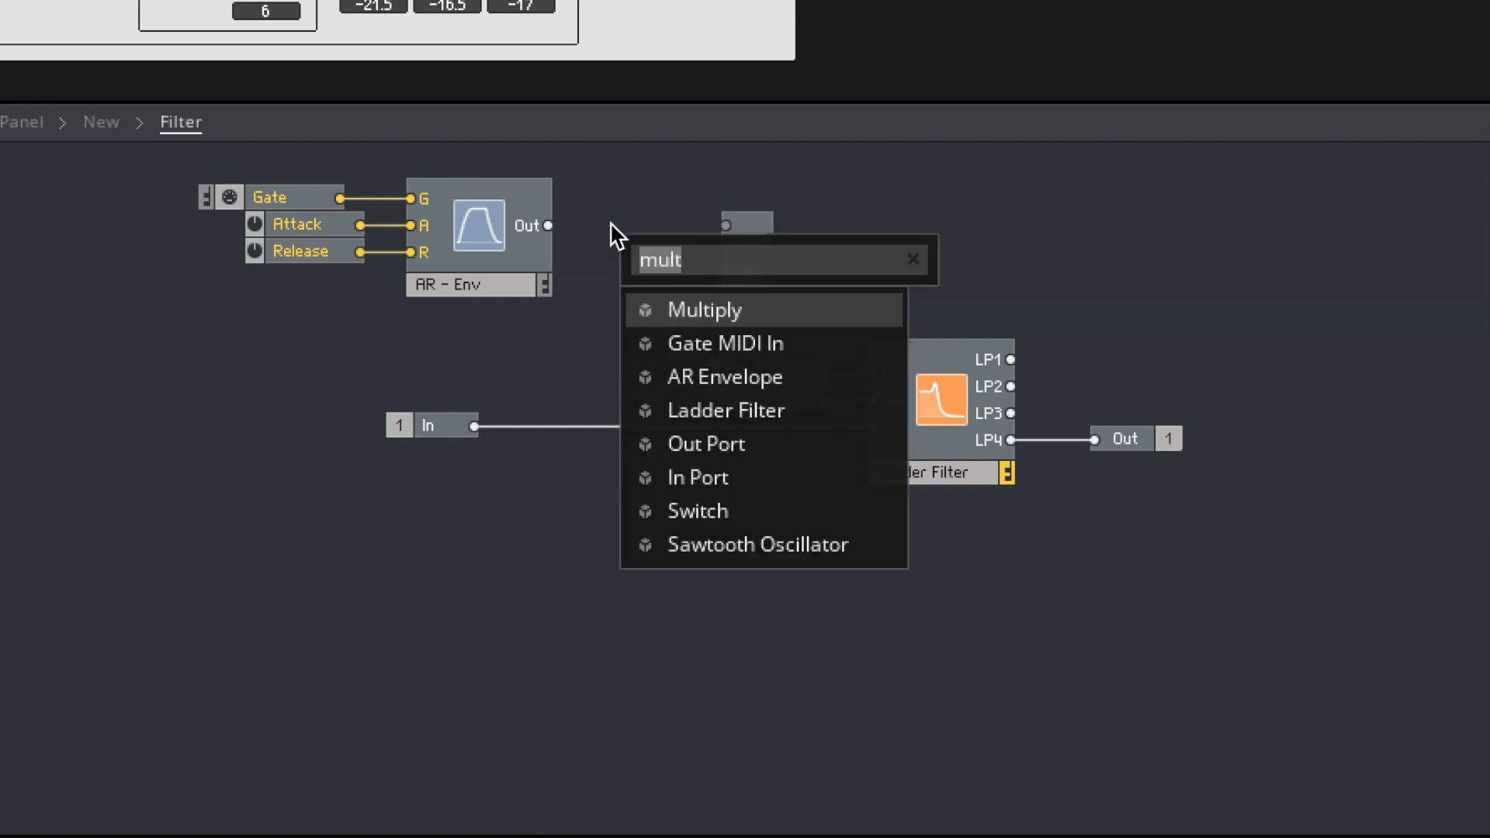
type("a to ")
type("e")
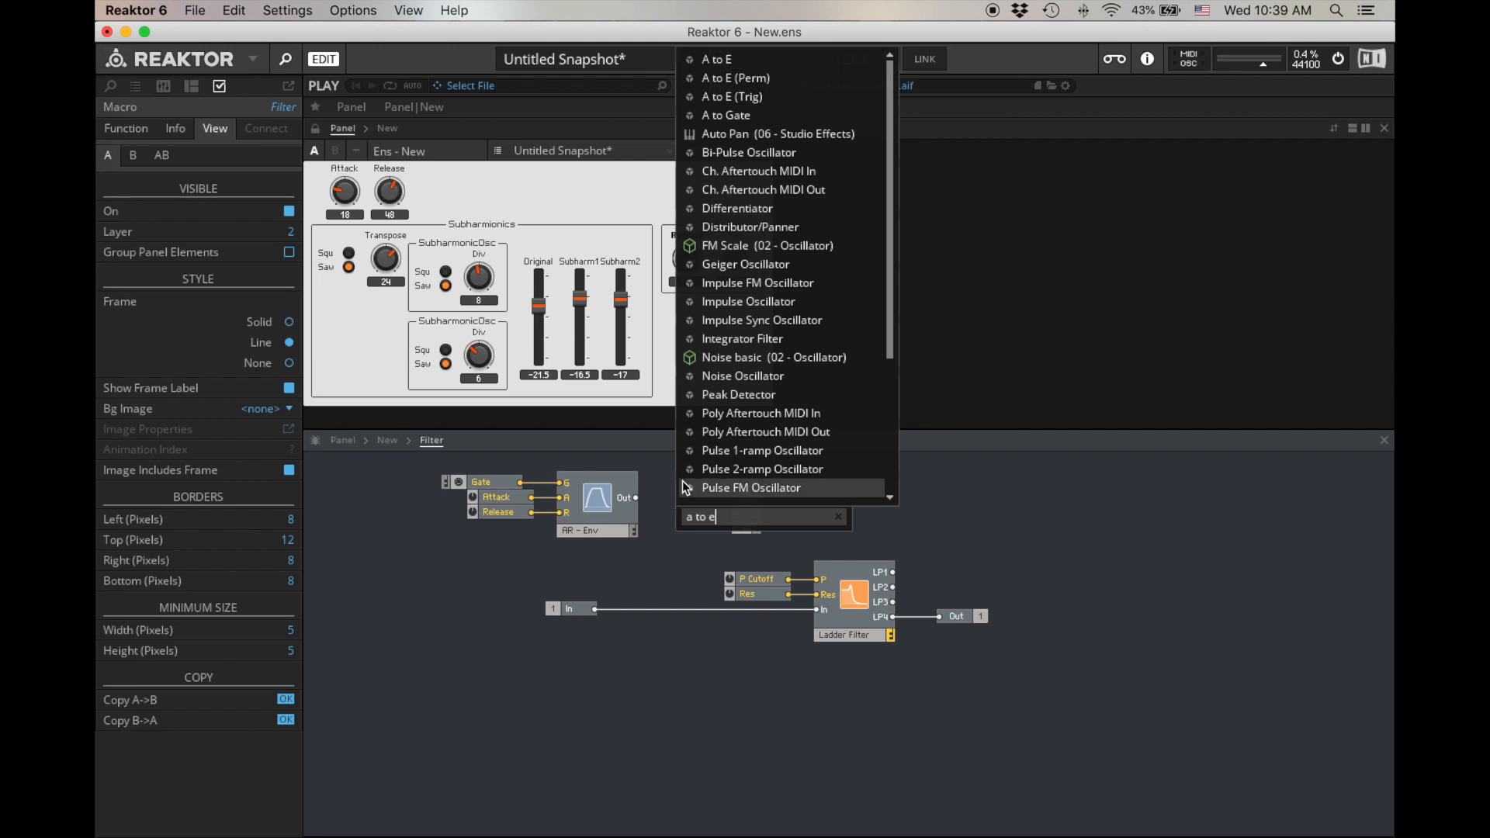
left_click(721, 59)
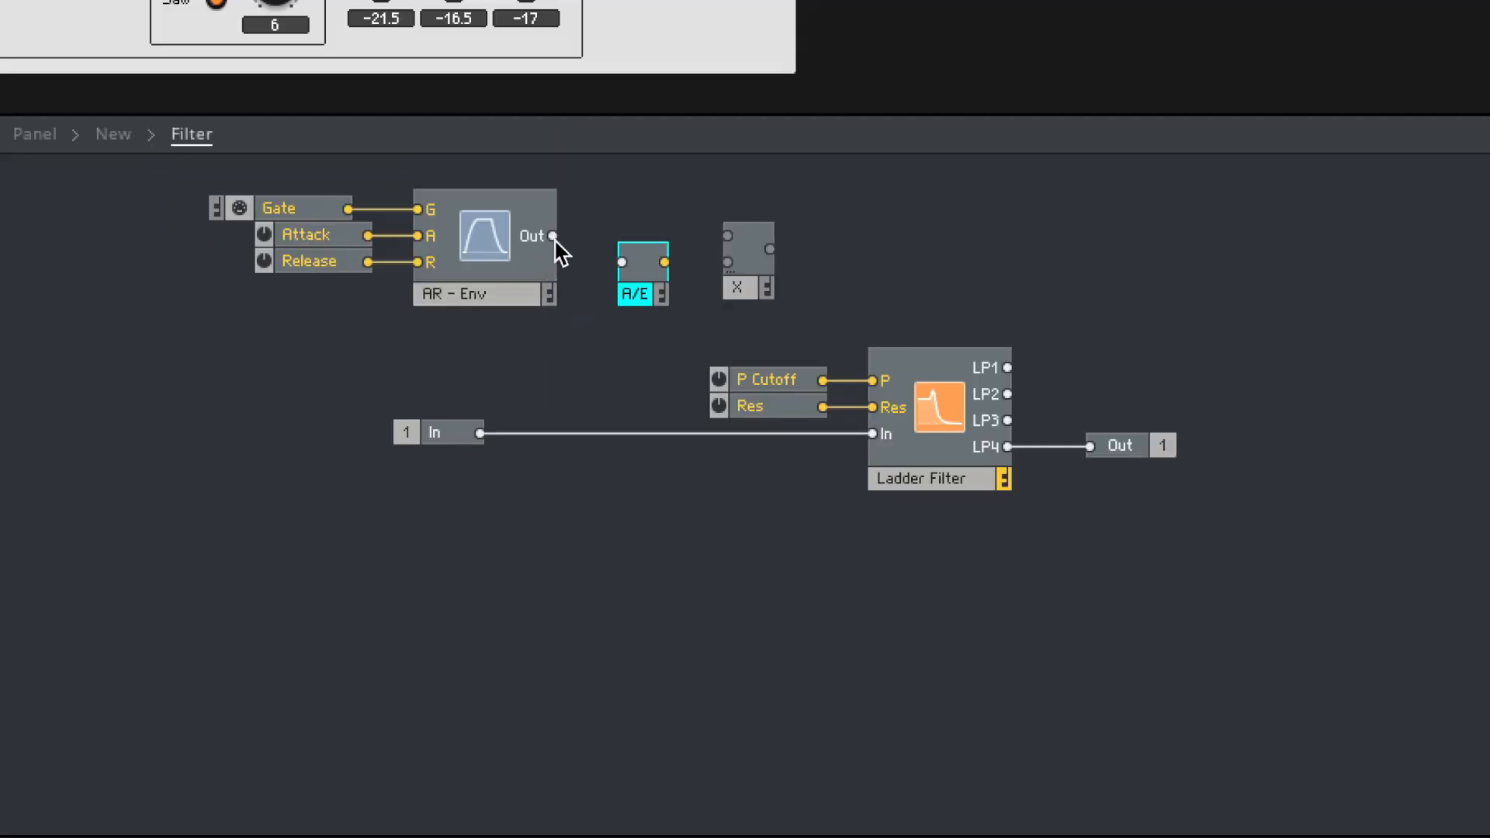
left_click_drag(553, 236, 728, 236)
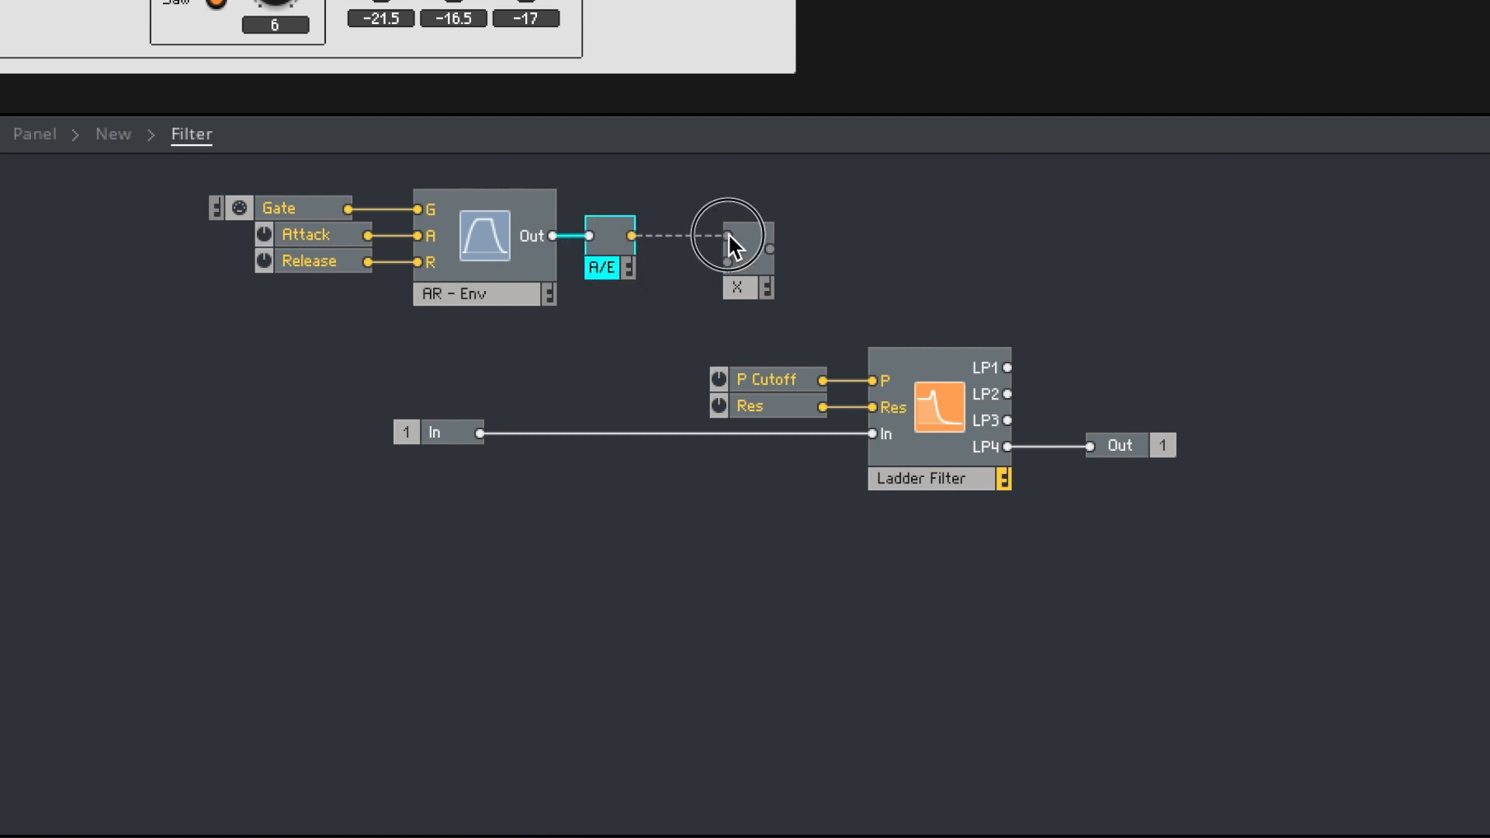
- Move the Multiply module away from the A/E module and create a control named EnvDepth on its second input
left_click_drag(775, 282, 832, 281)
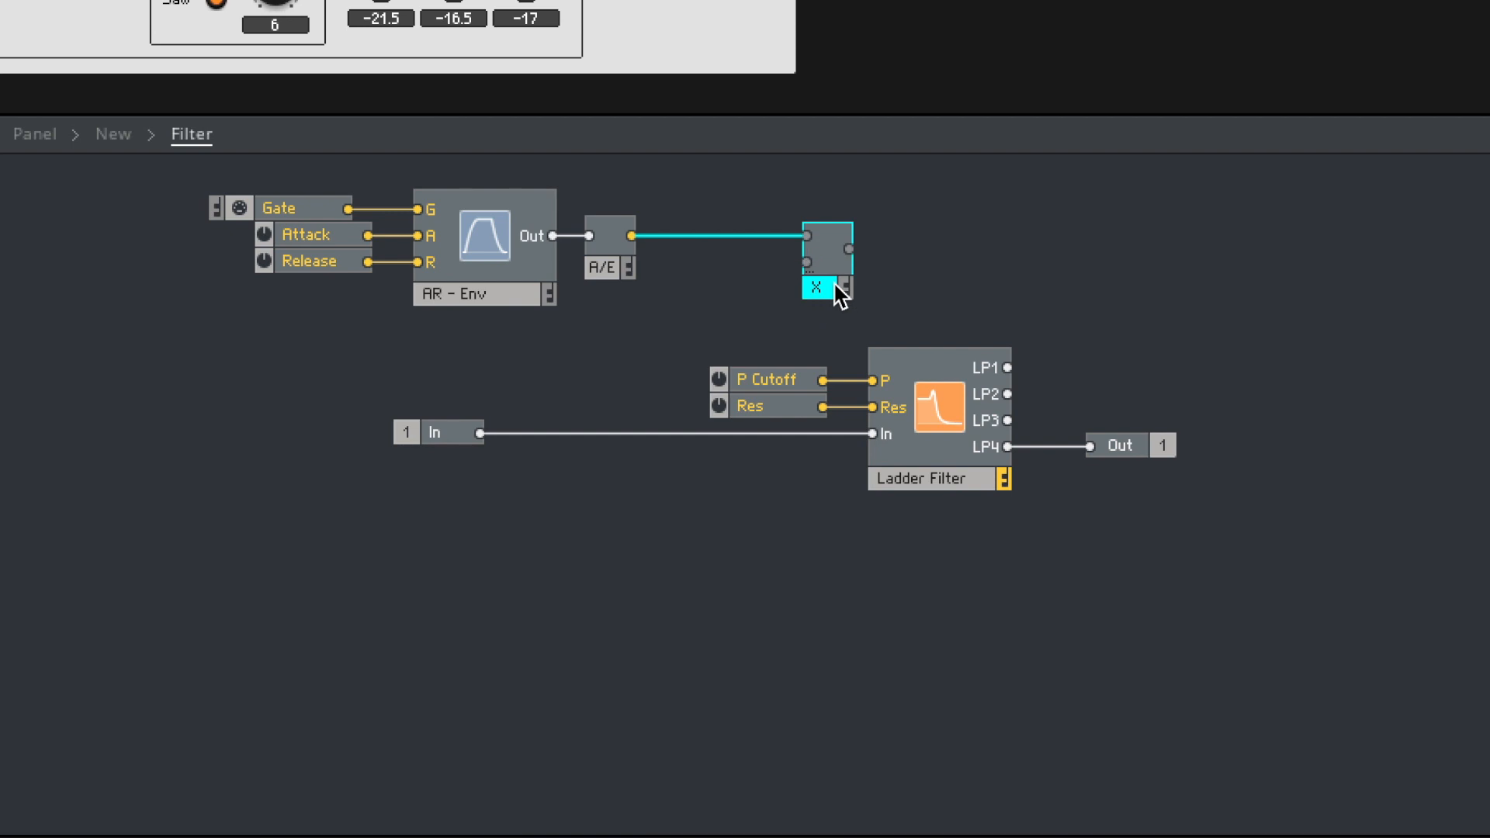
left_click(618, 266)
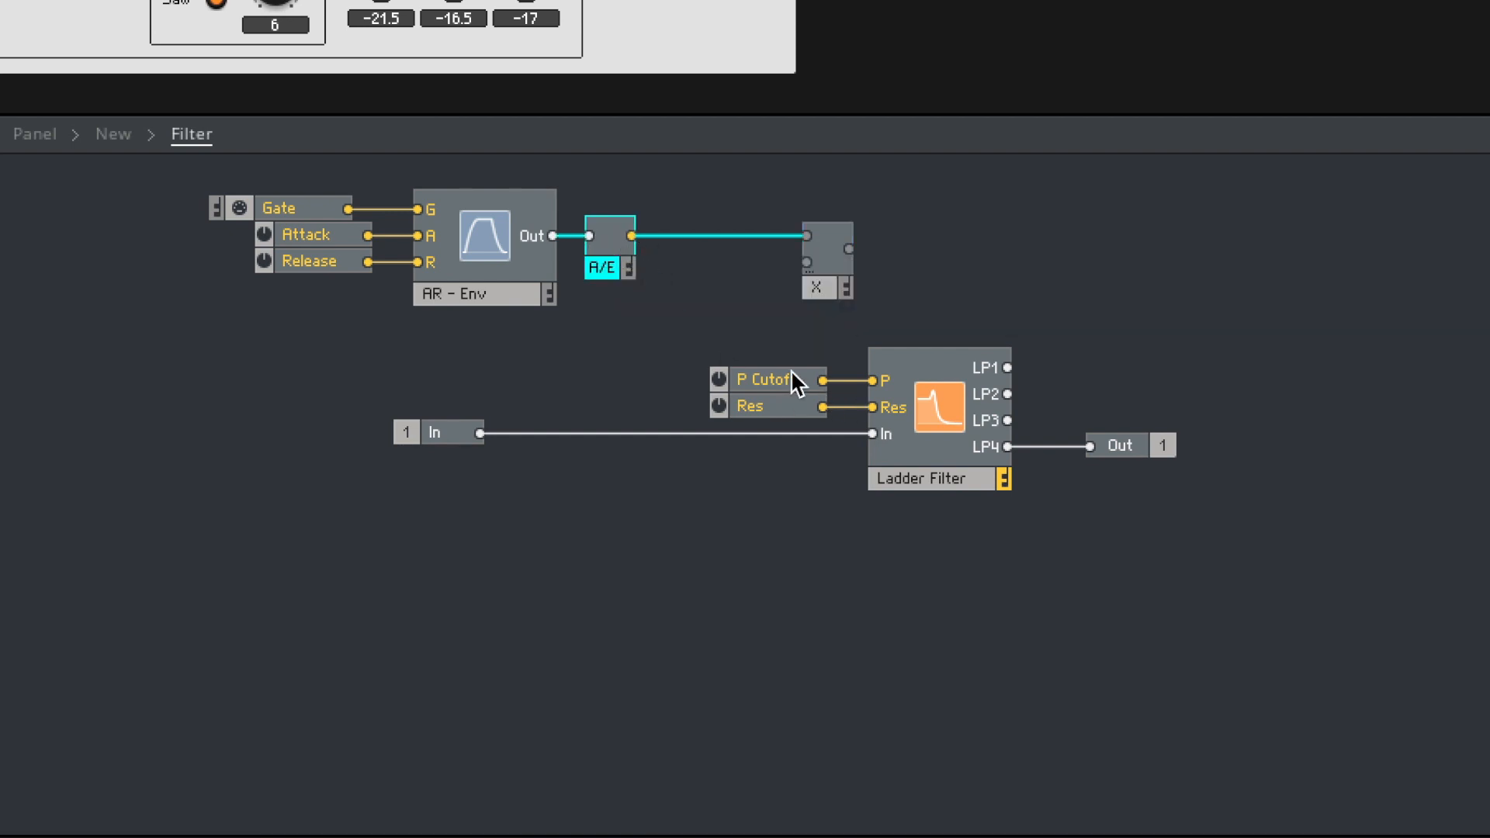
mouse_move(762, 381)
left_mouse_down()
mouse_move(669, 380)
mouse_move(757, 376)
left_mouse_up()
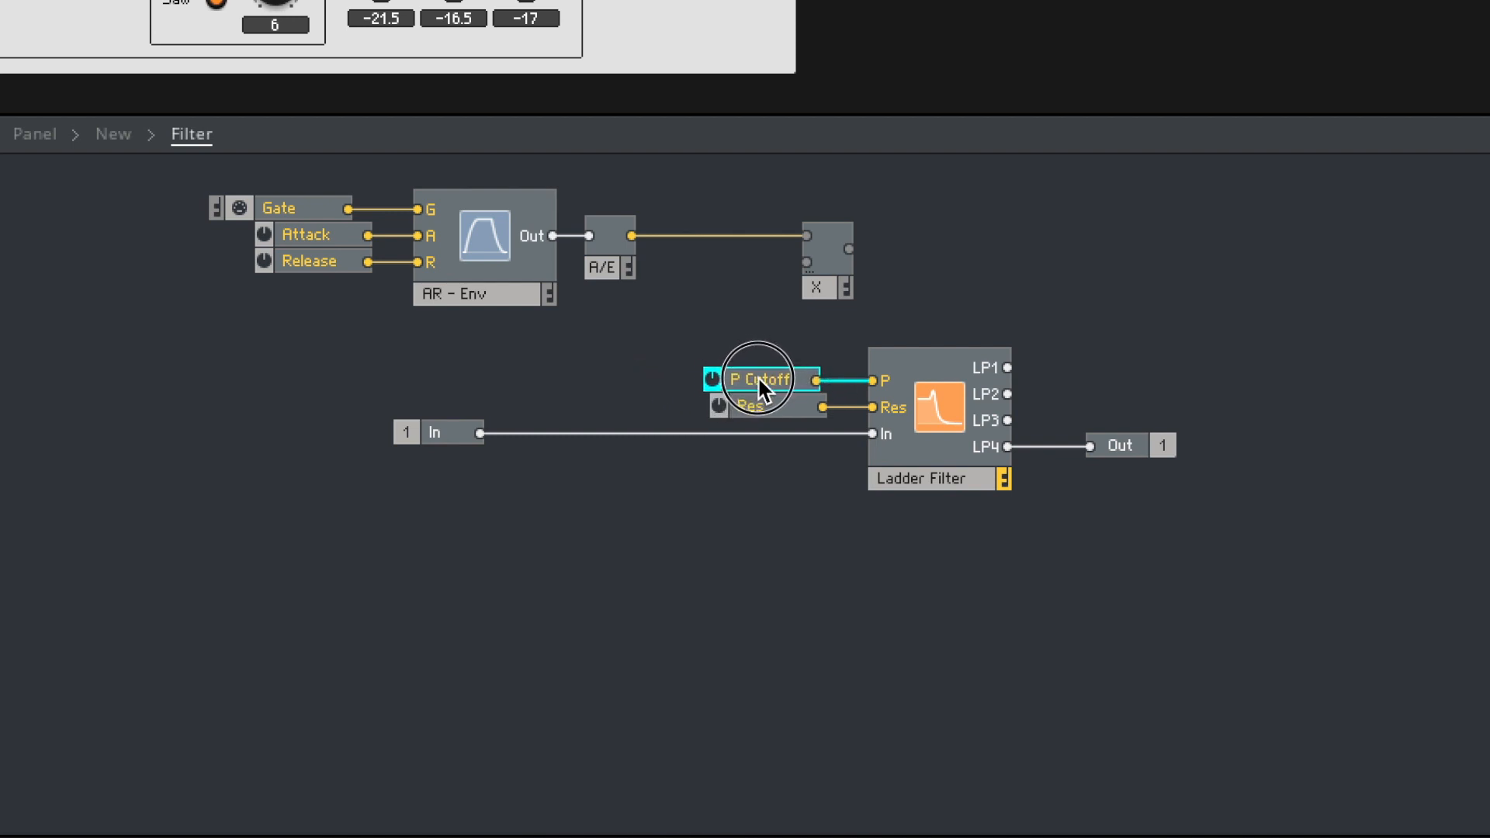
right_click(807, 263)
left_click(831, 269)
left_click(701, 270)
double_click(701, 270)
type("EnvE")
key("BackSpace")
type("Dept")
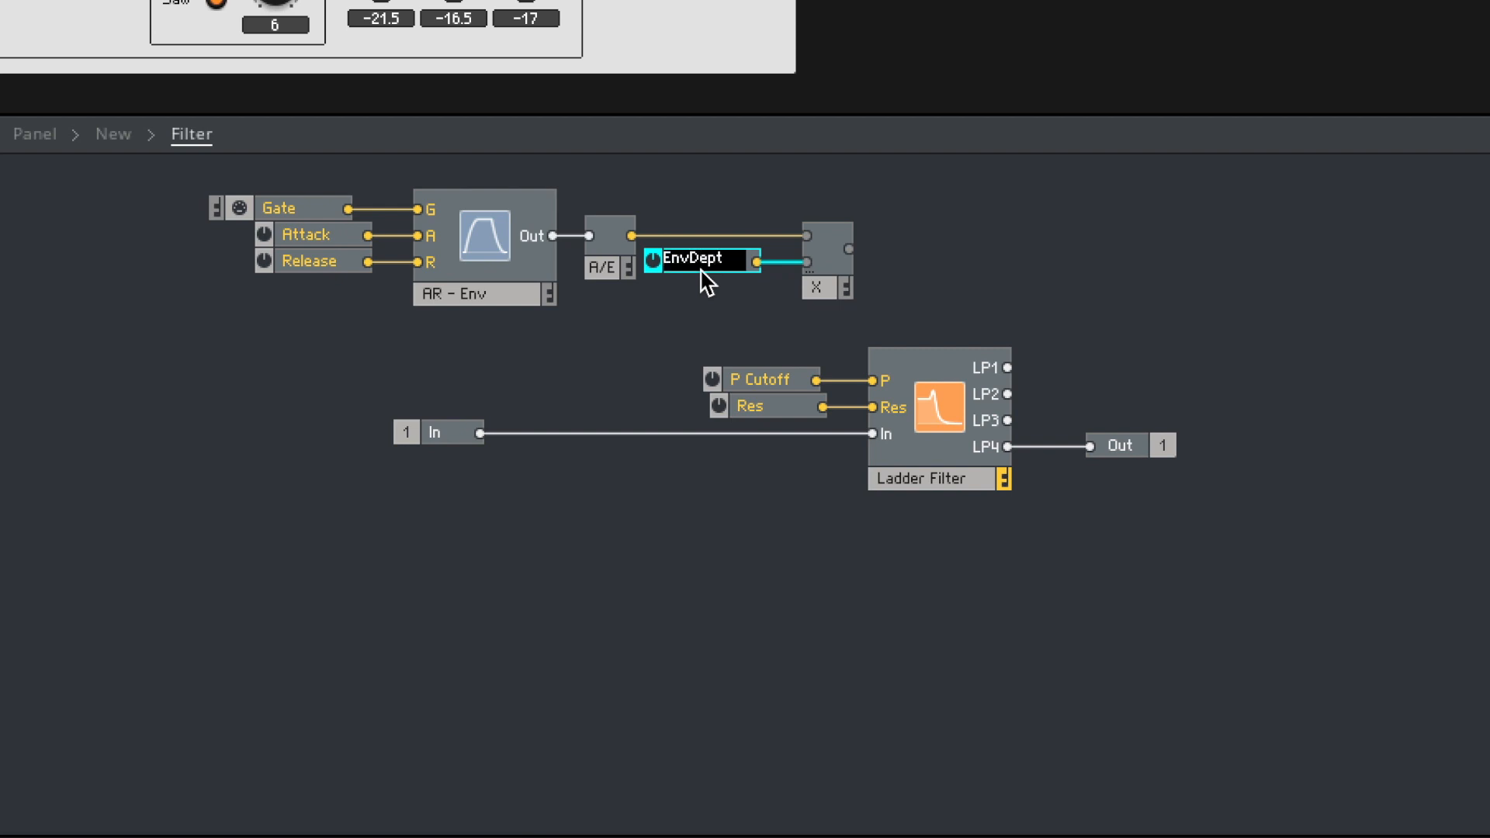
key("Return")
- Move the Ladder Filter group farther away and insert an Add module summing the Multiply output and P Cutoff into the filter's P input
left_click_drag(1240, 361, 776, 503)
left_click_drag(904, 469, 1175, 463)
left_click(1058, 316)
double_click(1063, 316)
type("add")
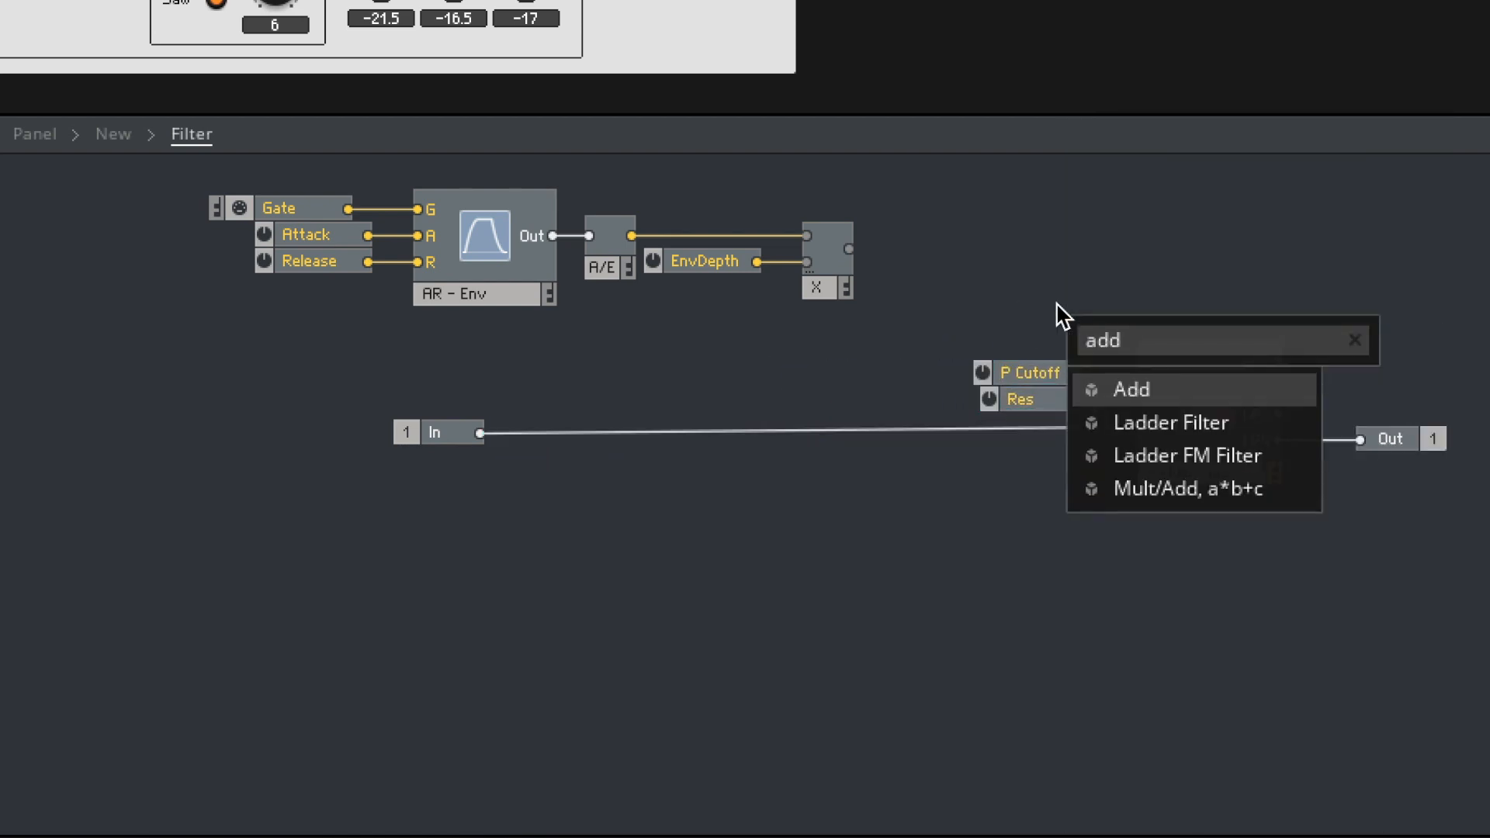
key("Return")
left_click_drag(849, 249, 1087, 334)
left_click_drag(1008, 374, 1069, 375)
- Set the EnvDepth control's maximum to 80
left_click(688, 258)
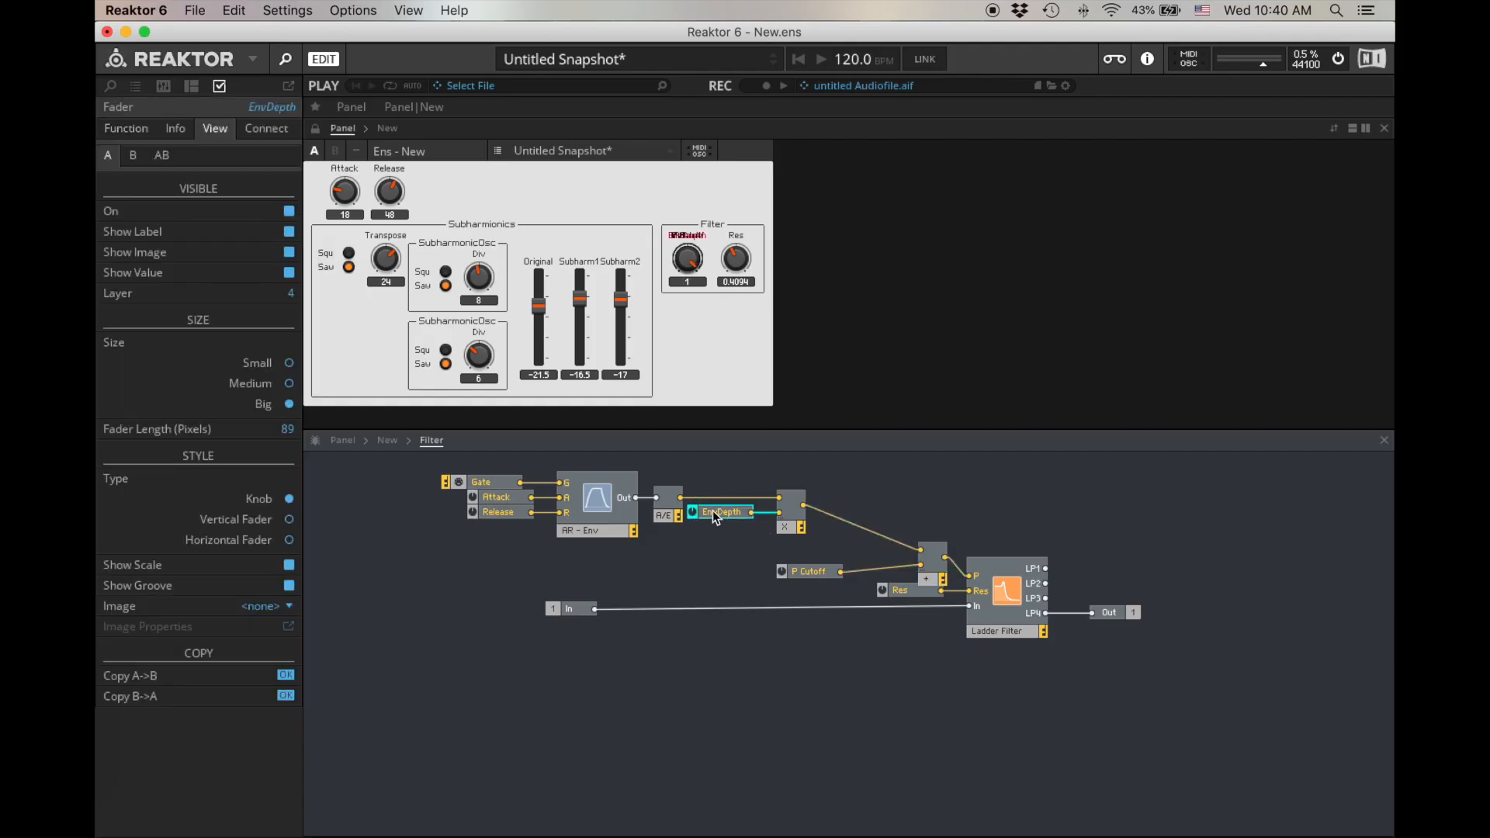
left_click(126, 128)
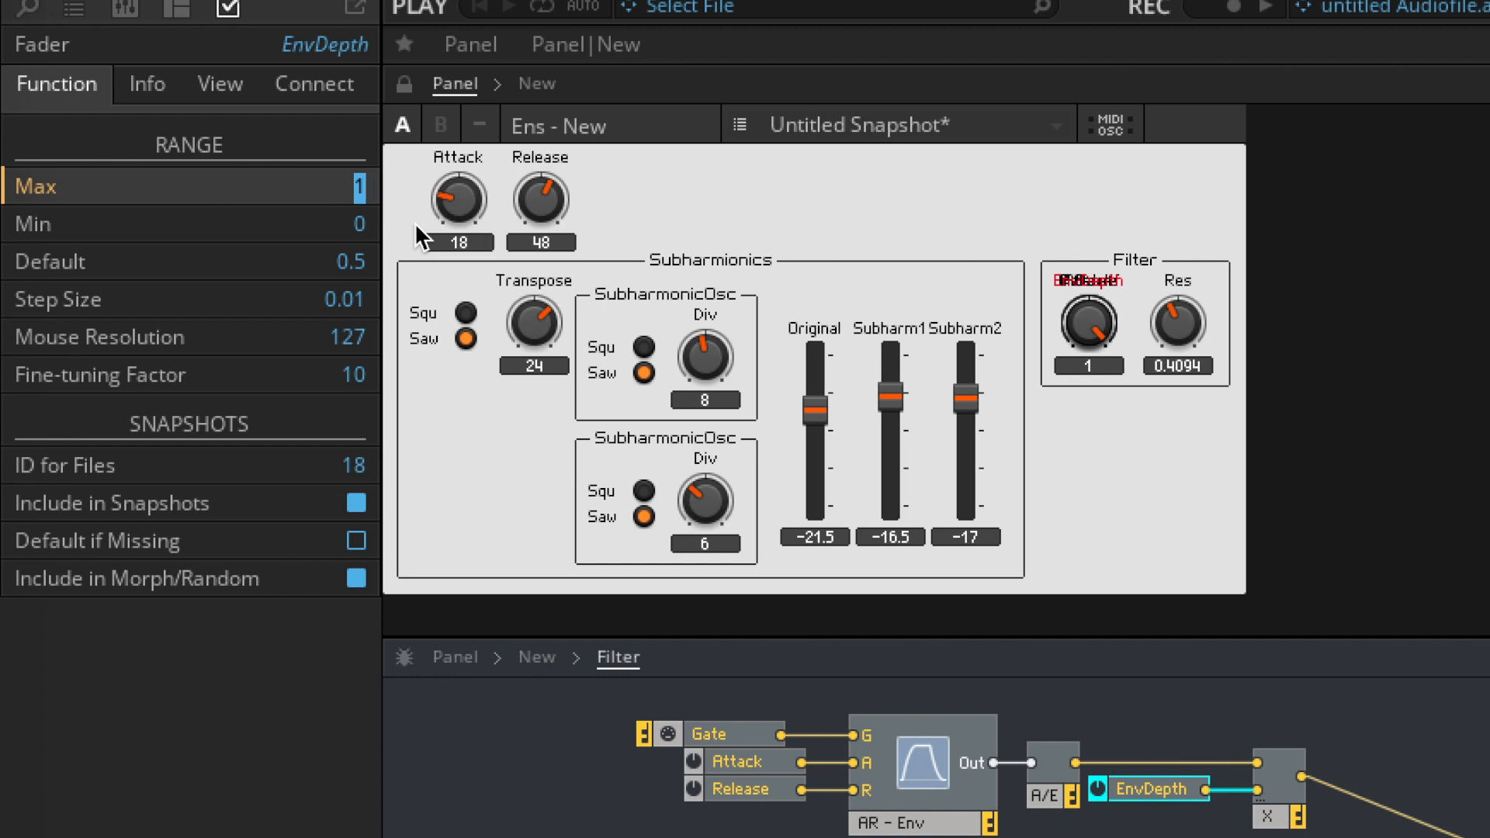
type("80")
key("Return")
- Unlock the panel, arrange the Filter knobs with P Cutoff and Res above Attack, Release and EnvDepth, and lock it again
left_click(404, 84)
left_click_drag(1091, 320, 1197, 404)
left_click_drag(1070, 319, 1092, 430)
left_click_drag(1106, 549, 1101, 349)
left_click(1172, 333)
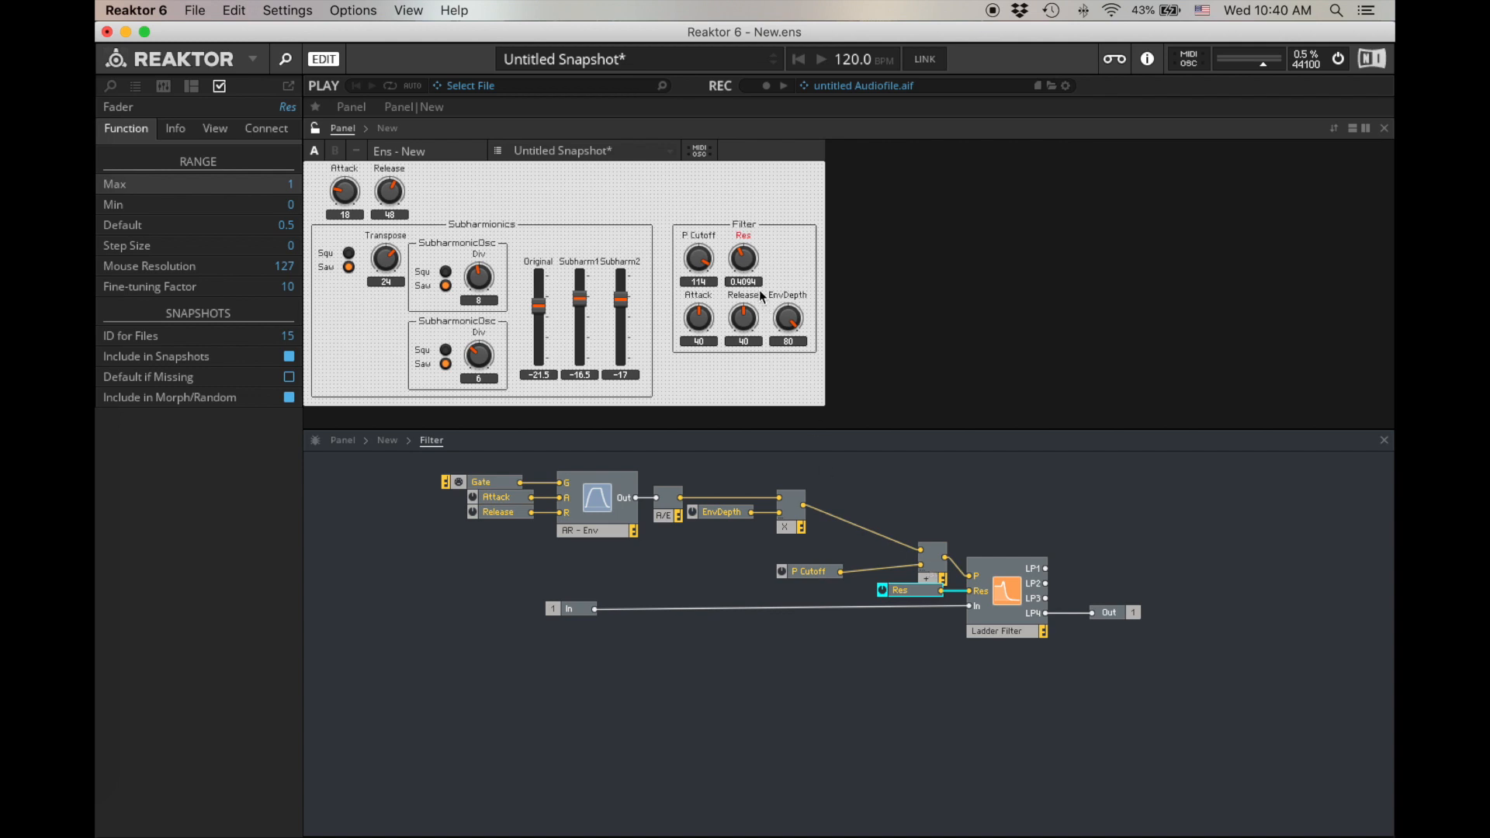
left_click(316, 129)
- Try several filter envelope settings, ending with EnvDepth at 62.05, P Cutoff at 66 and Res at 0.685
left_click(789, 337)
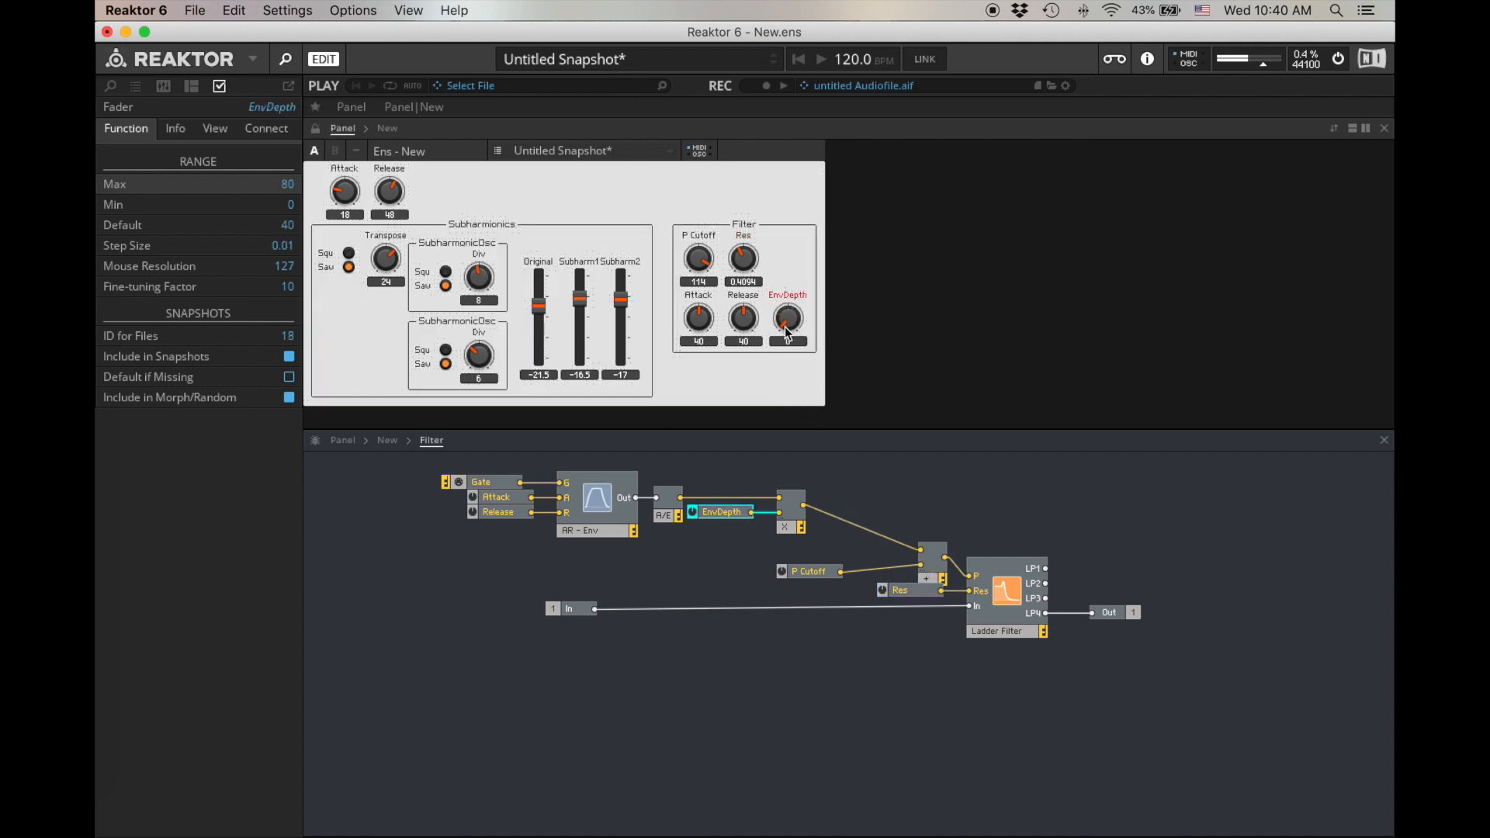
left_click_drag(712, 268, 708, 300)
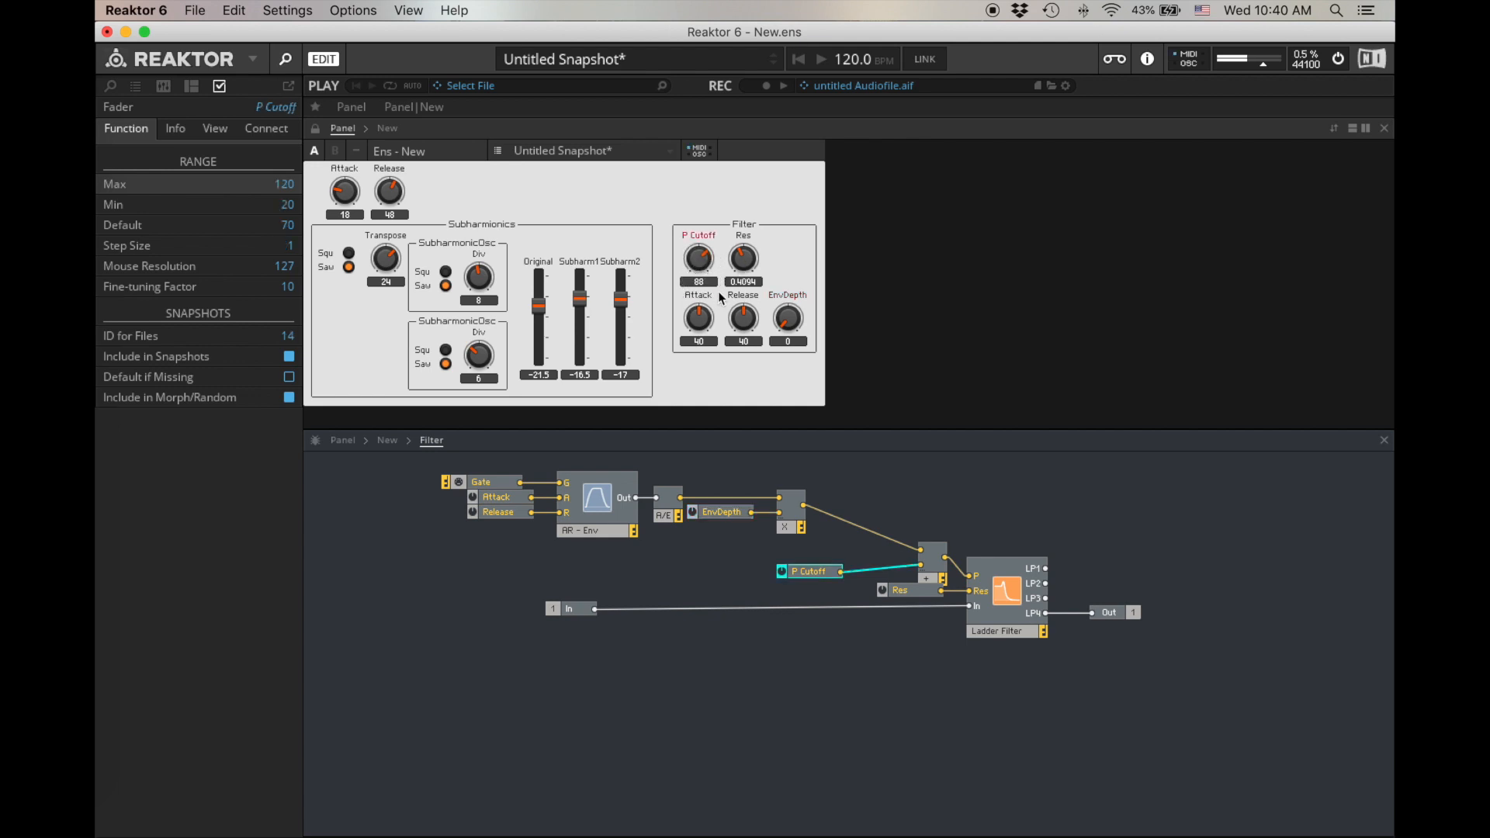
left_click(790, 318)
left_click_drag(792, 314, 695, 283)
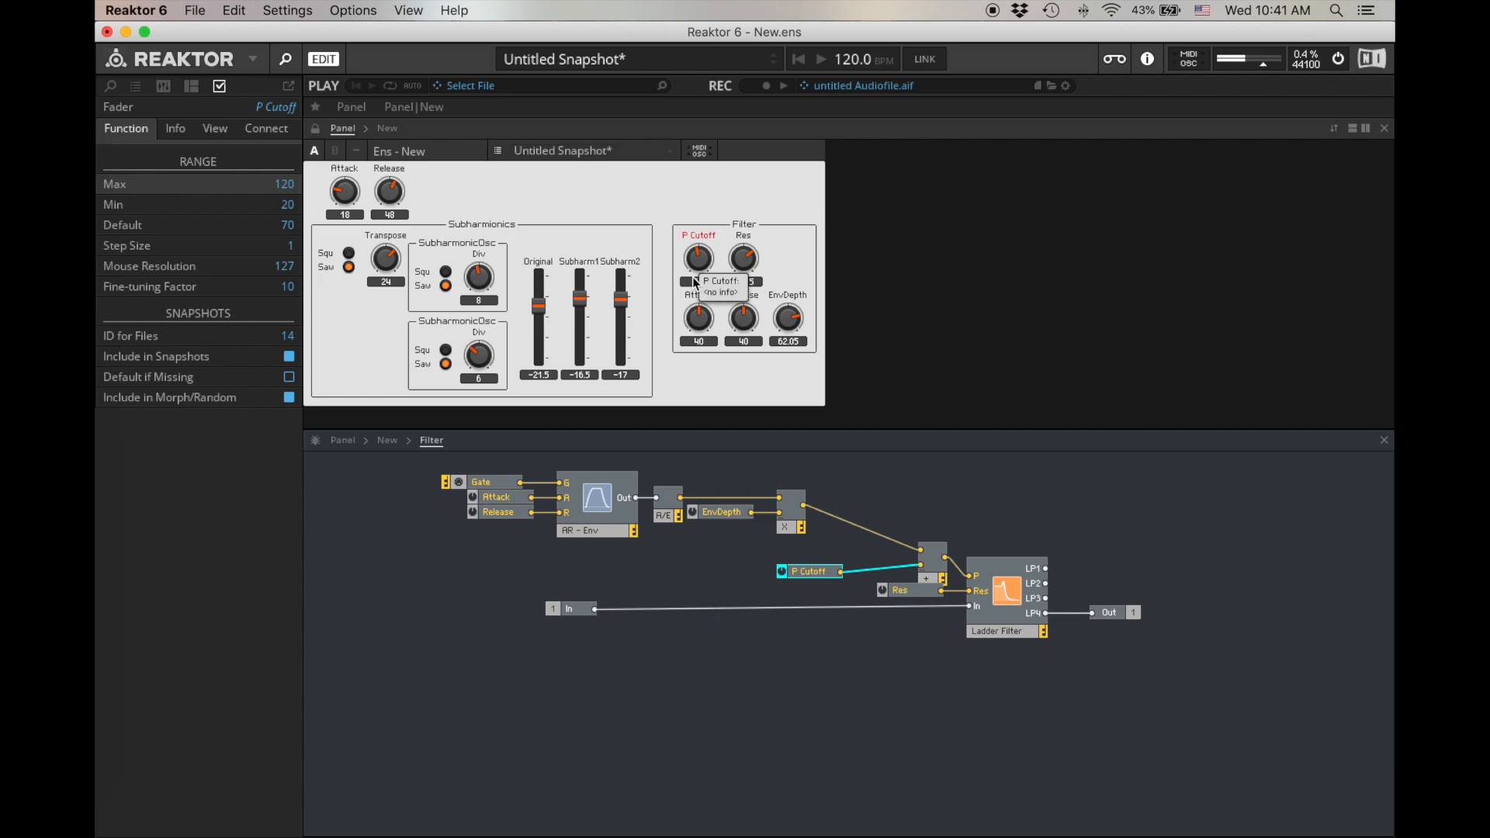
- Switch both SubharmonicOsc waveforms to Squ and set their Div values to 5 on the first and 14 on the second
left_click(444, 271)
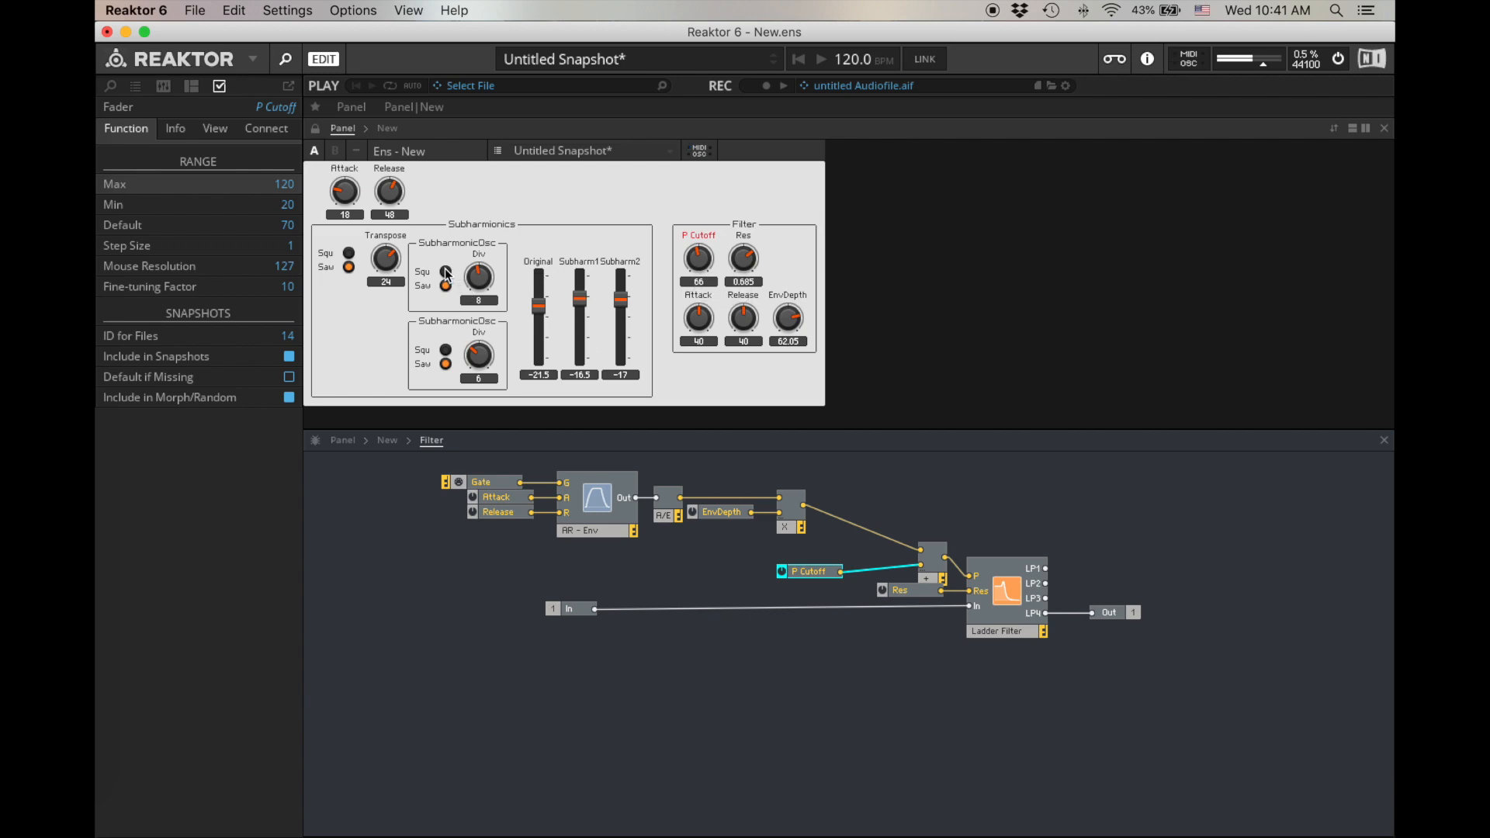
left_click(450, 572)
left_click_drag(509, 575, 519, 497)
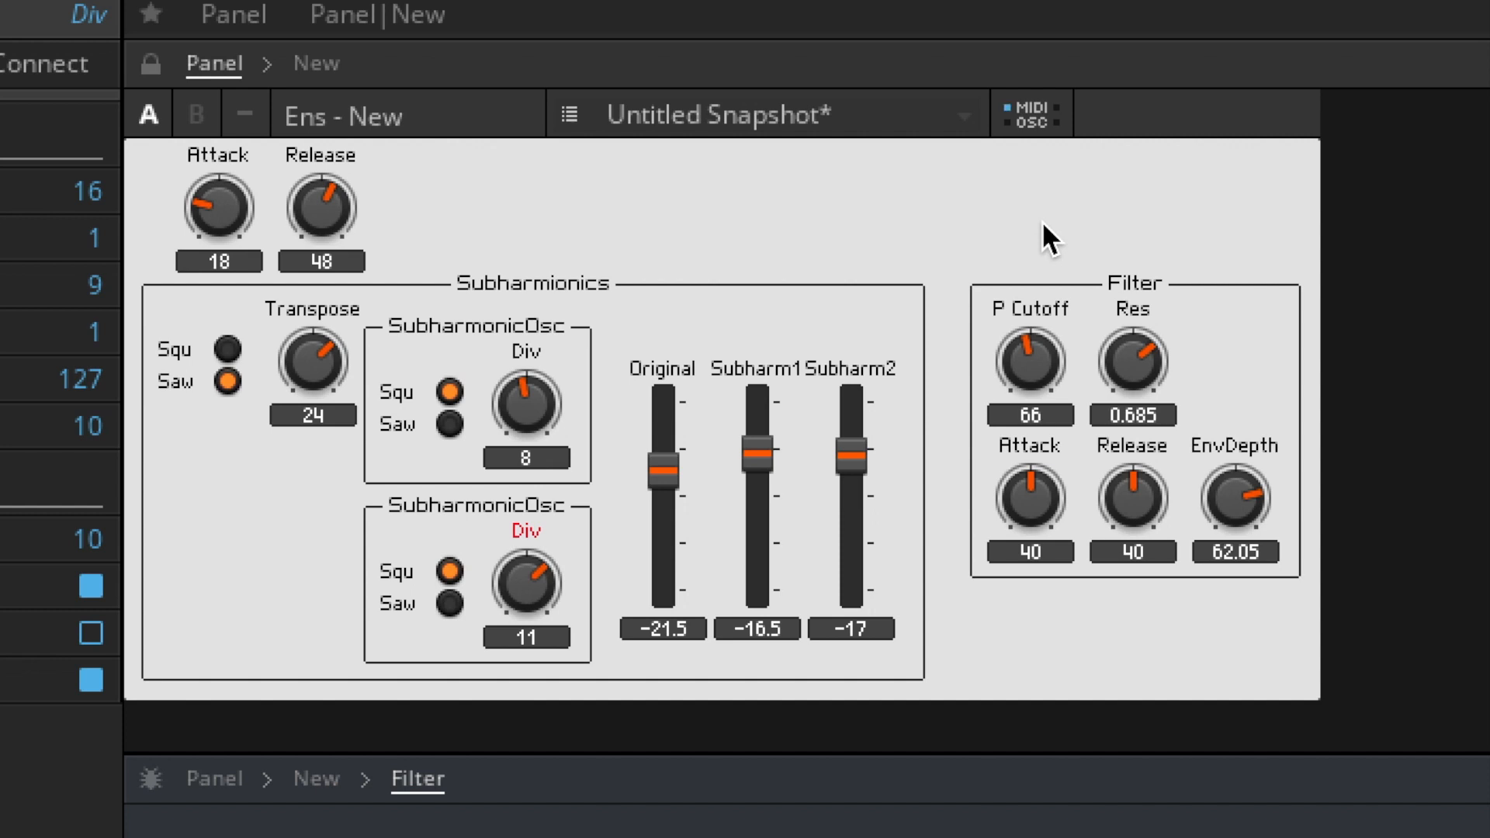
left_click_drag(561, 379, 543, 309)
left_click_drag(544, 411, 534, 544)
left_click_drag(531, 607, 533, 536)
left_click_drag(538, 422, 537, 416)
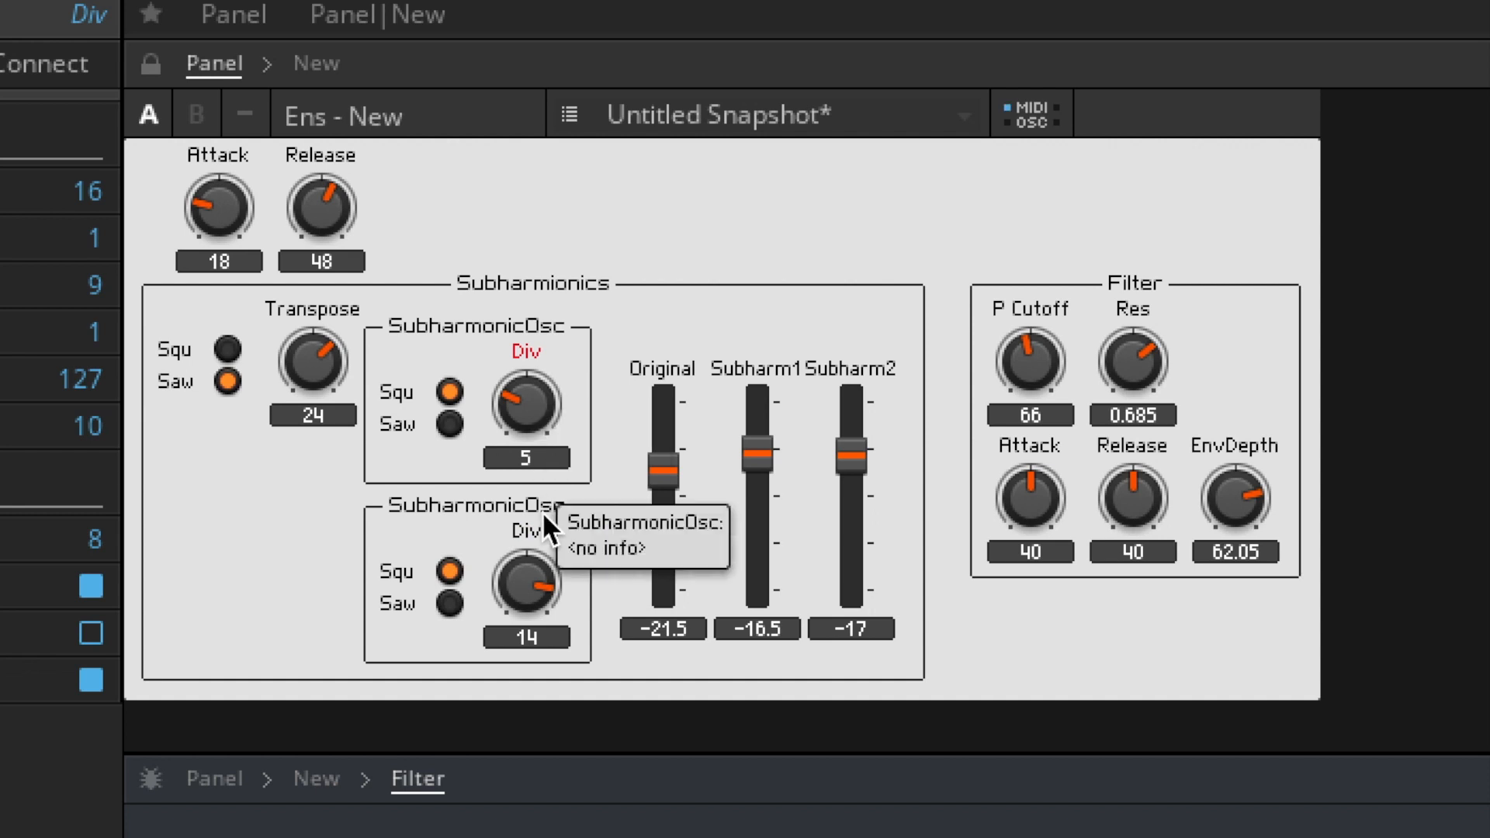
- Set Transpose to 36 and switch the original oscillator's waveform to Squ
left_click_drag(328, 394, 300, 434)
left_click_drag(323, 363, 309, 109)
left_click(227, 349)
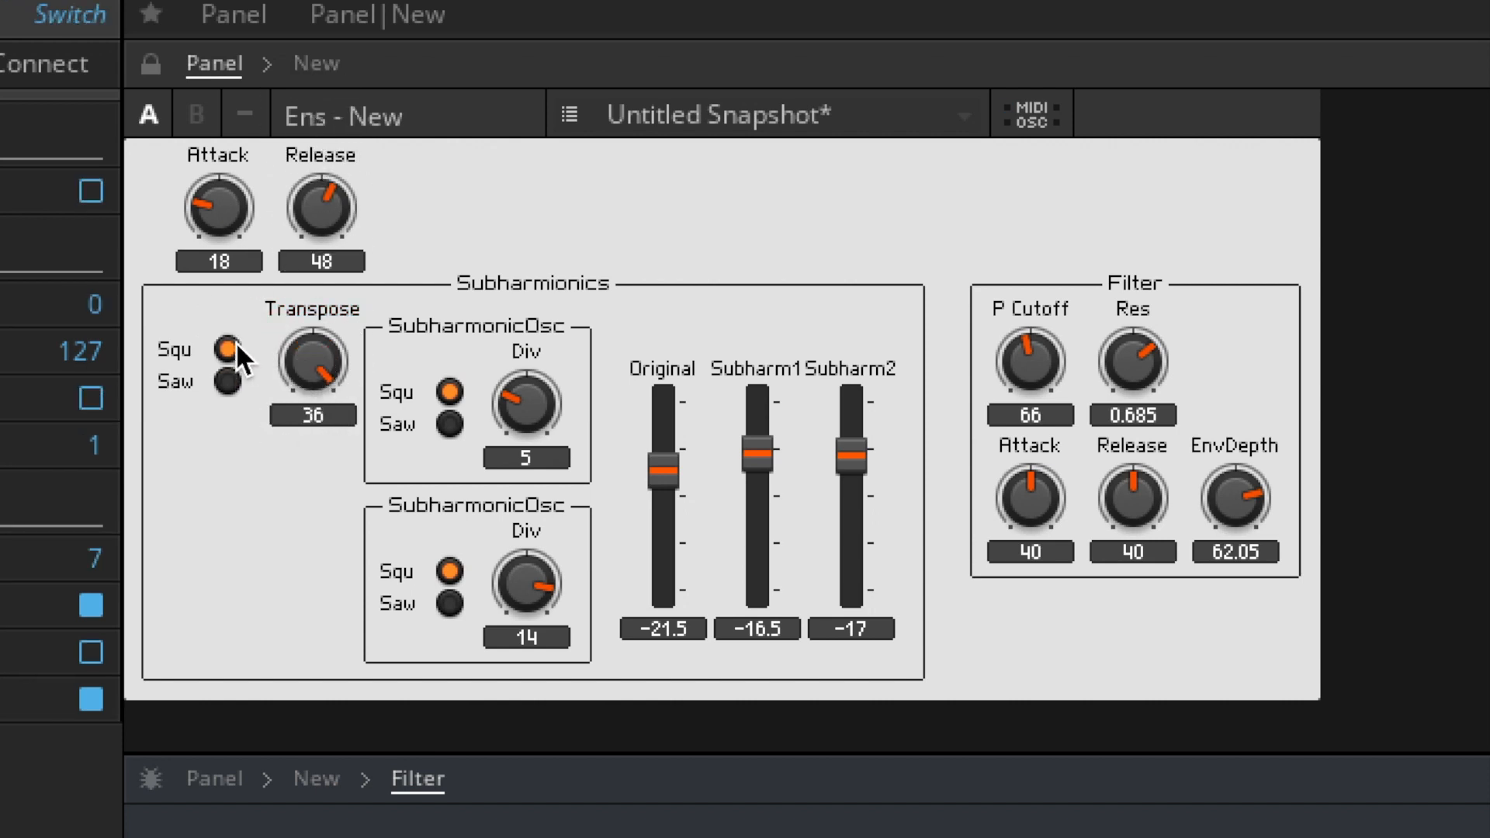
- Switch both SubharmonicOsc waveforms and the original oscillator back to Saw
left_click(449, 604)
left_click(448, 424)
left_click(233, 385)
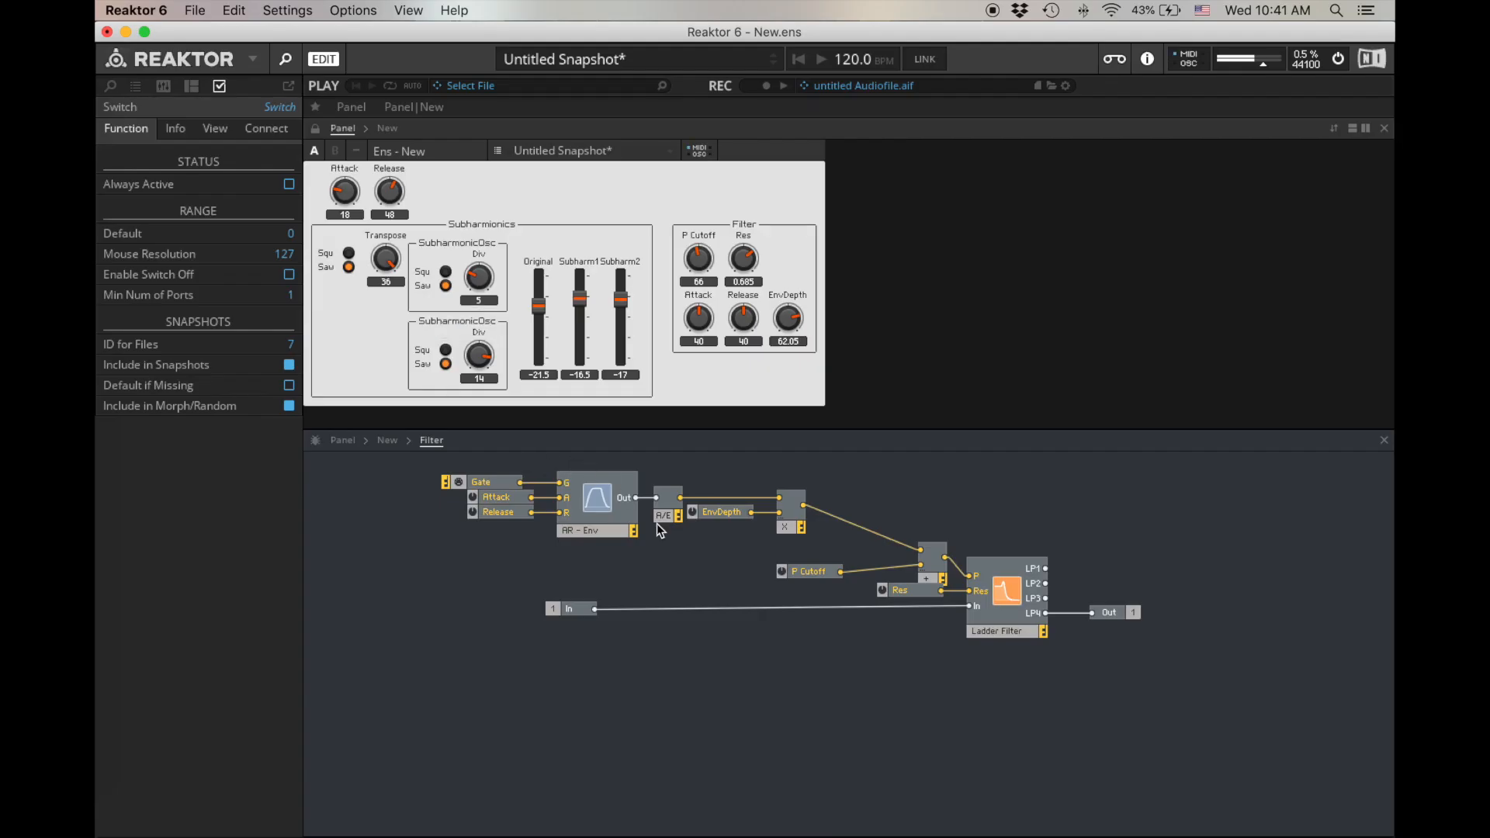
- Review the structure of the New instrument, the Subharmionics macro and the first SubharmonicOsc, returning to the instrument level
double_click(636, 574)
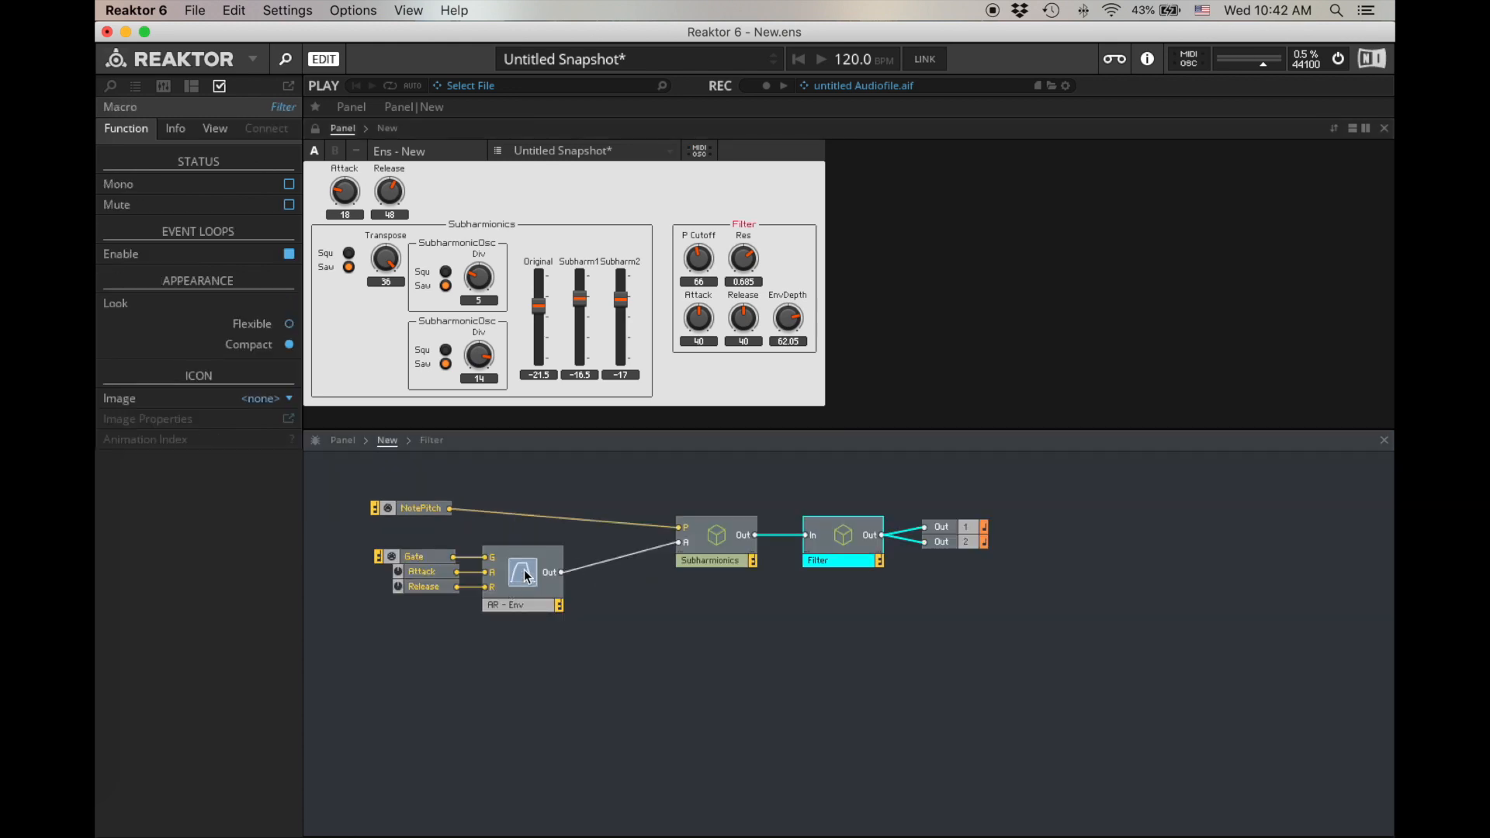
double_click(729, 539)
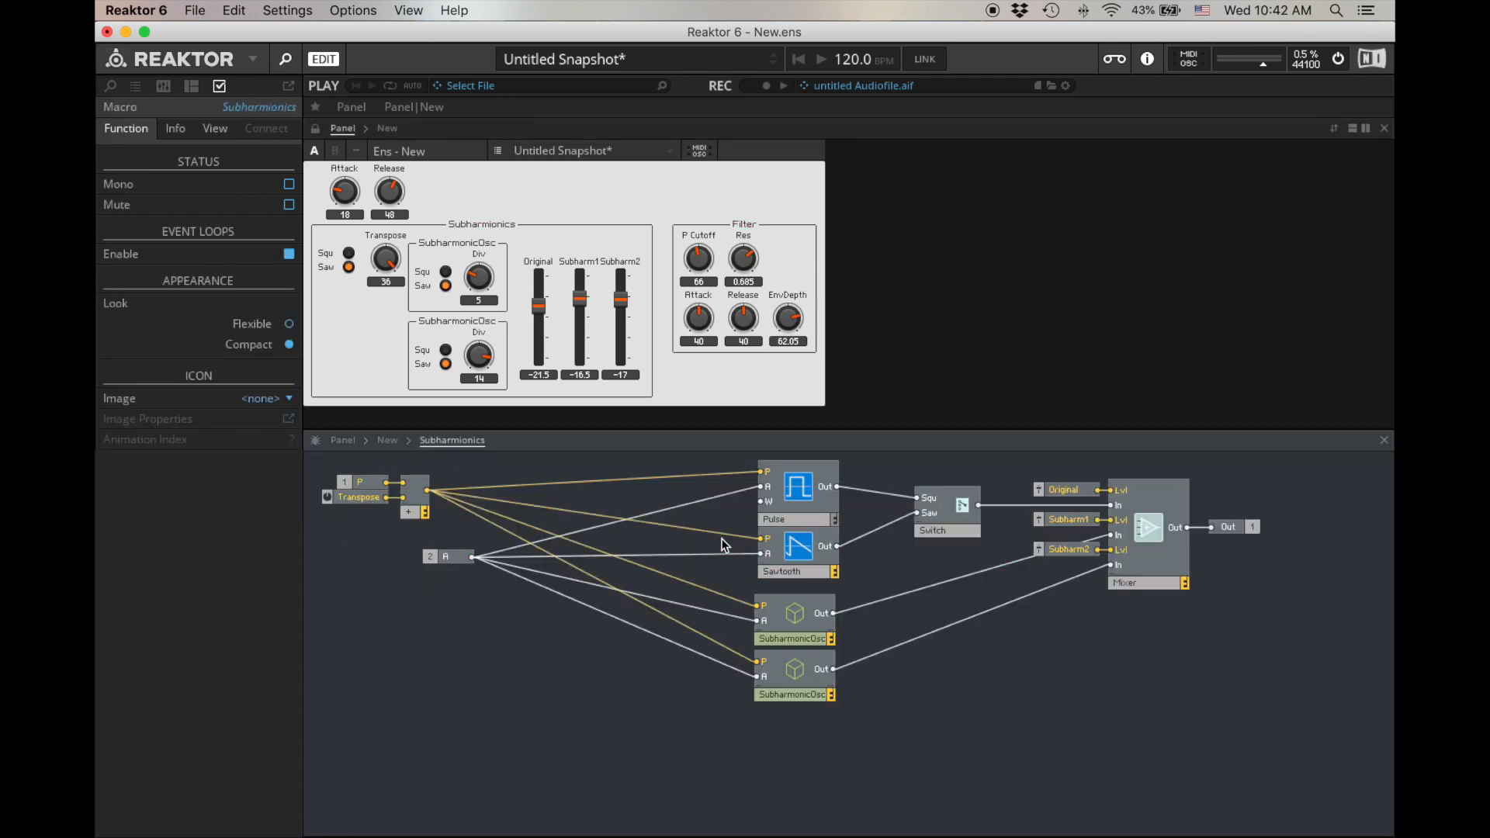
double_click(792, 618)
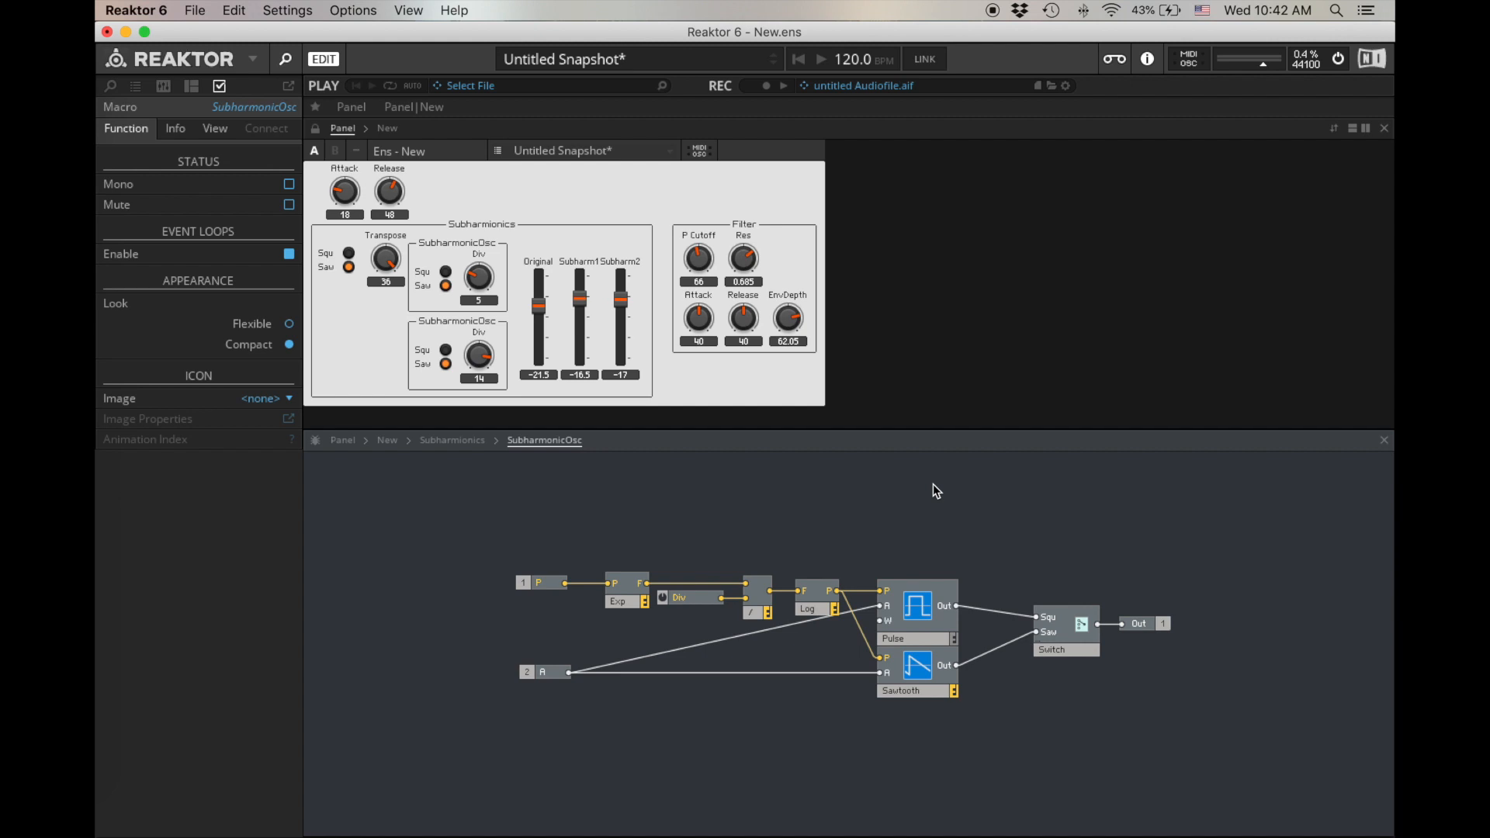
double_click(992, 495)
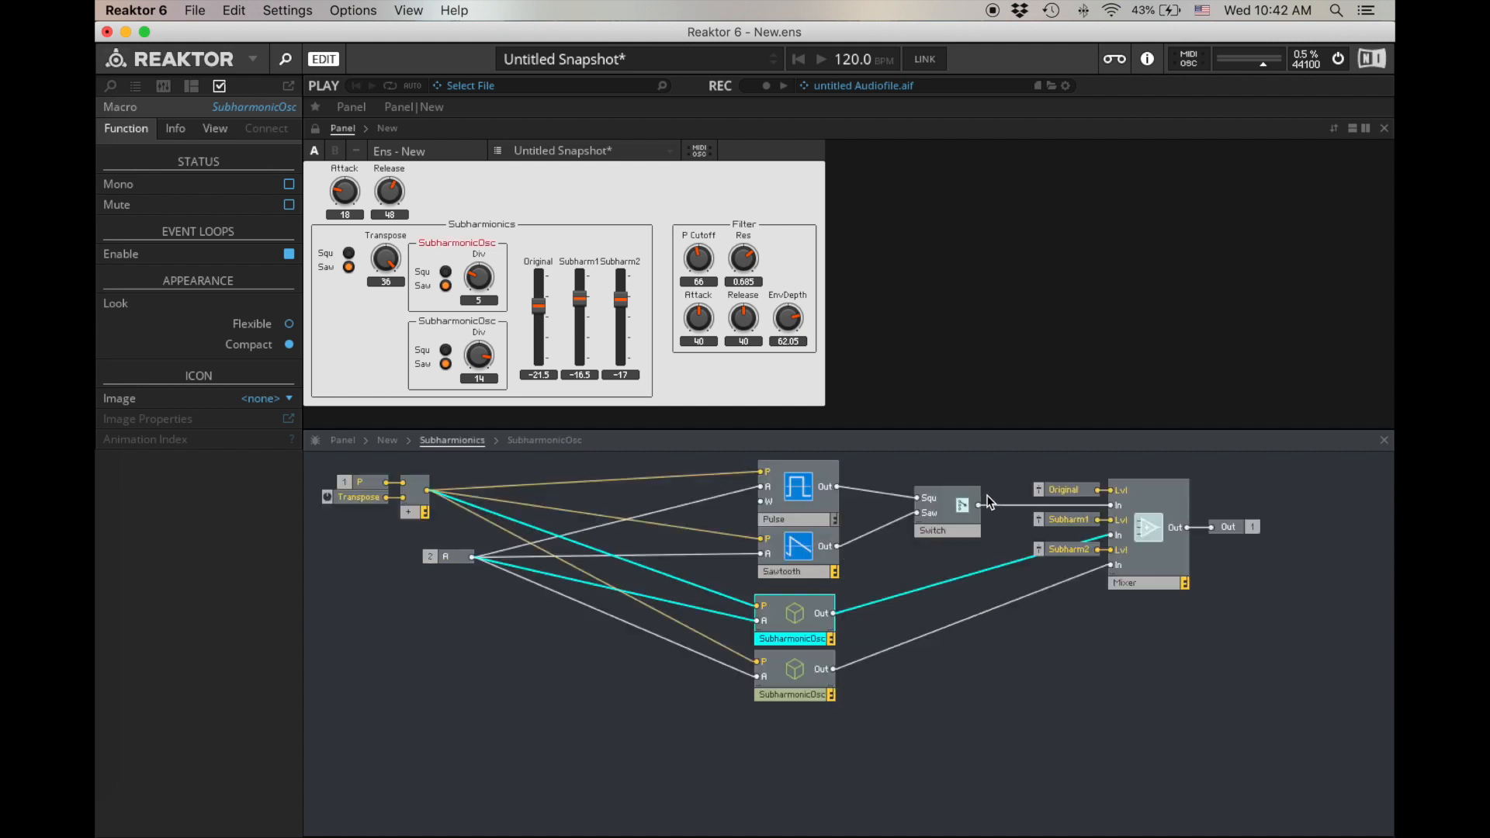
double_click(1142, 653)
left_click(843, 534)
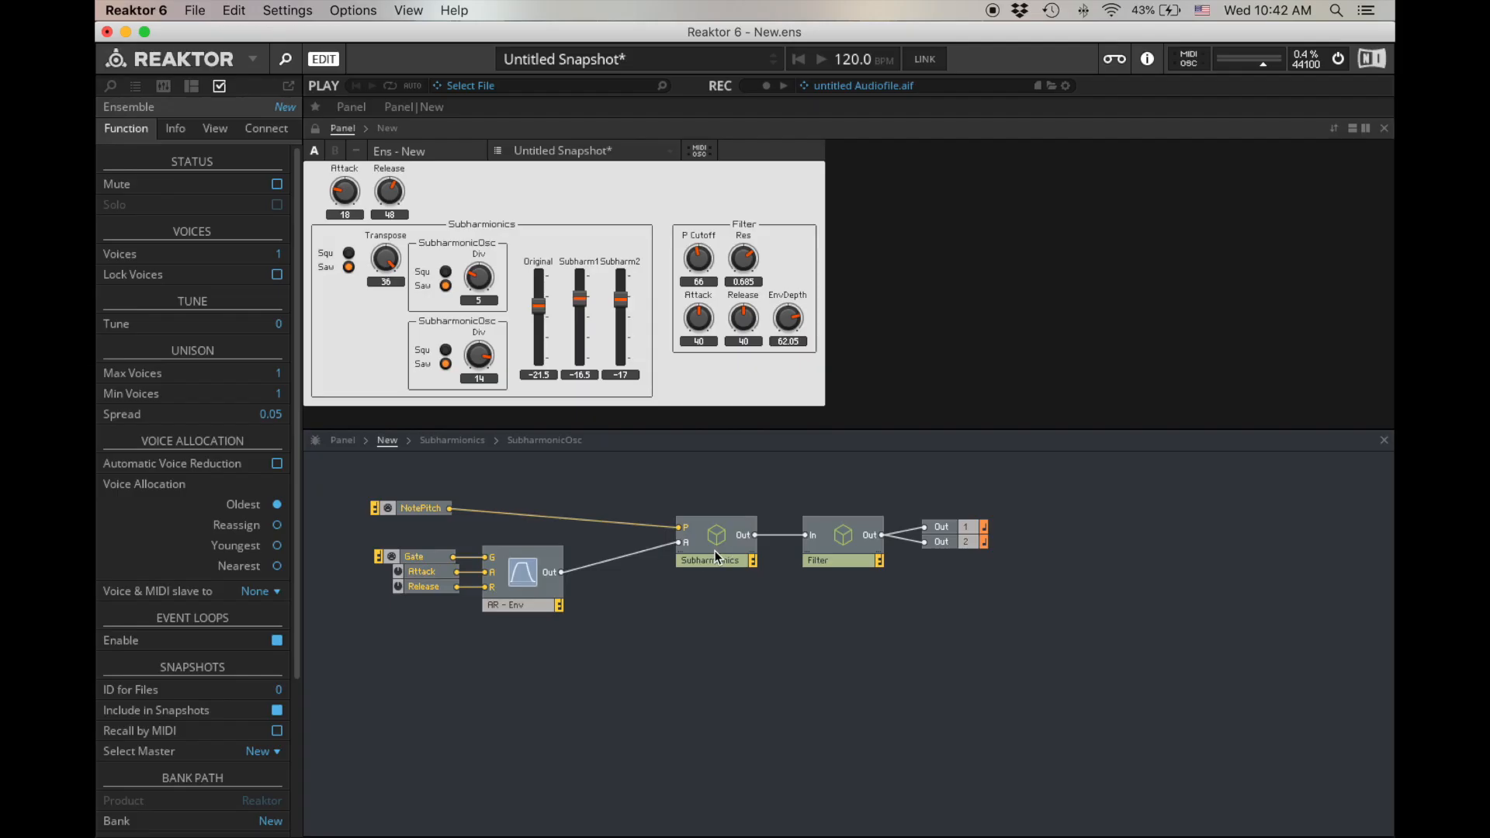
left_click(754, 451)
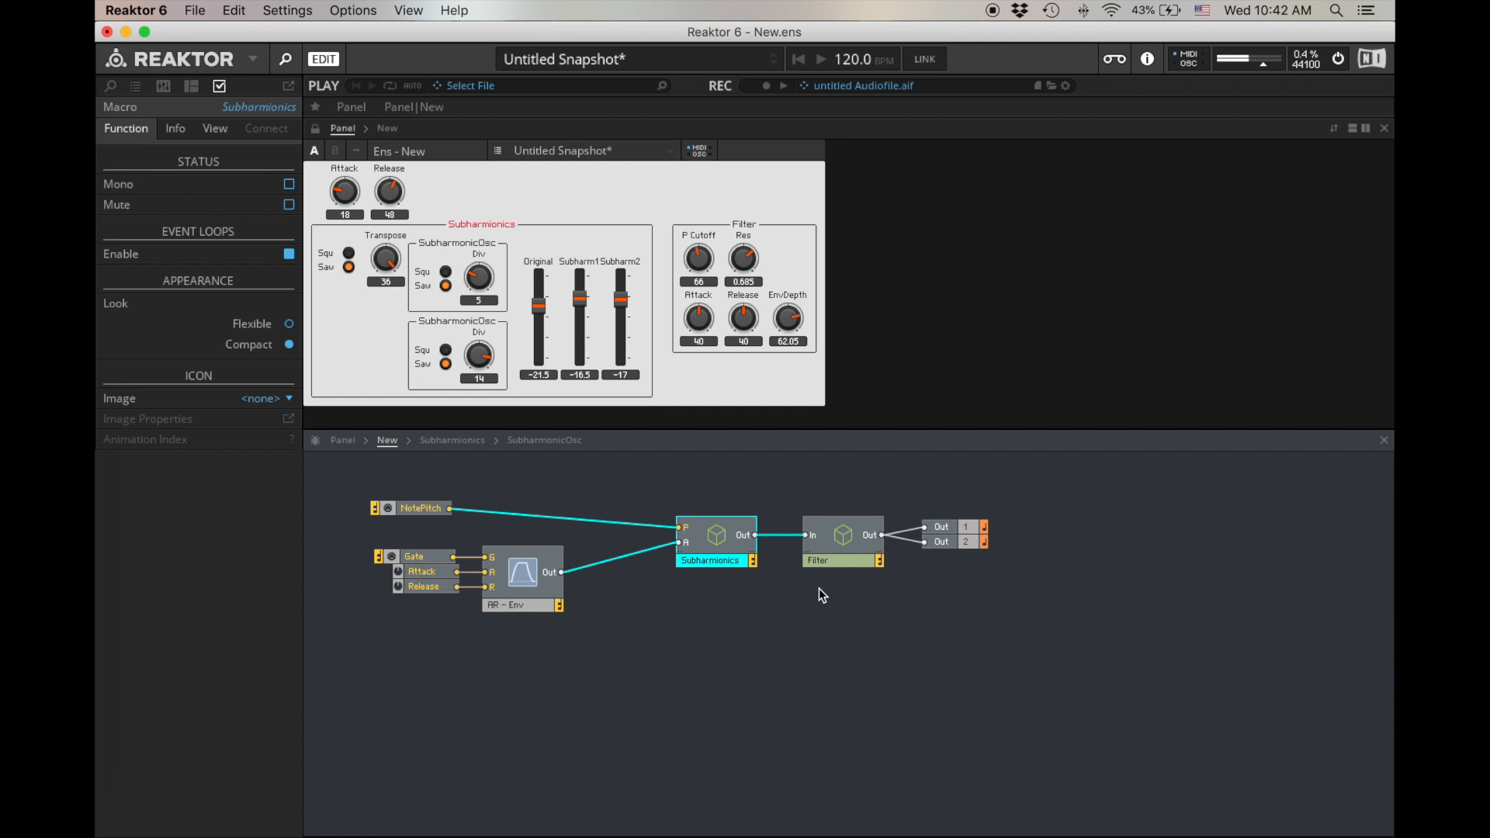
- Set the first SubharmonicOsc's Div to 12 and adjust the second one's Div
left_click_drag(483, 278, 489, 203)
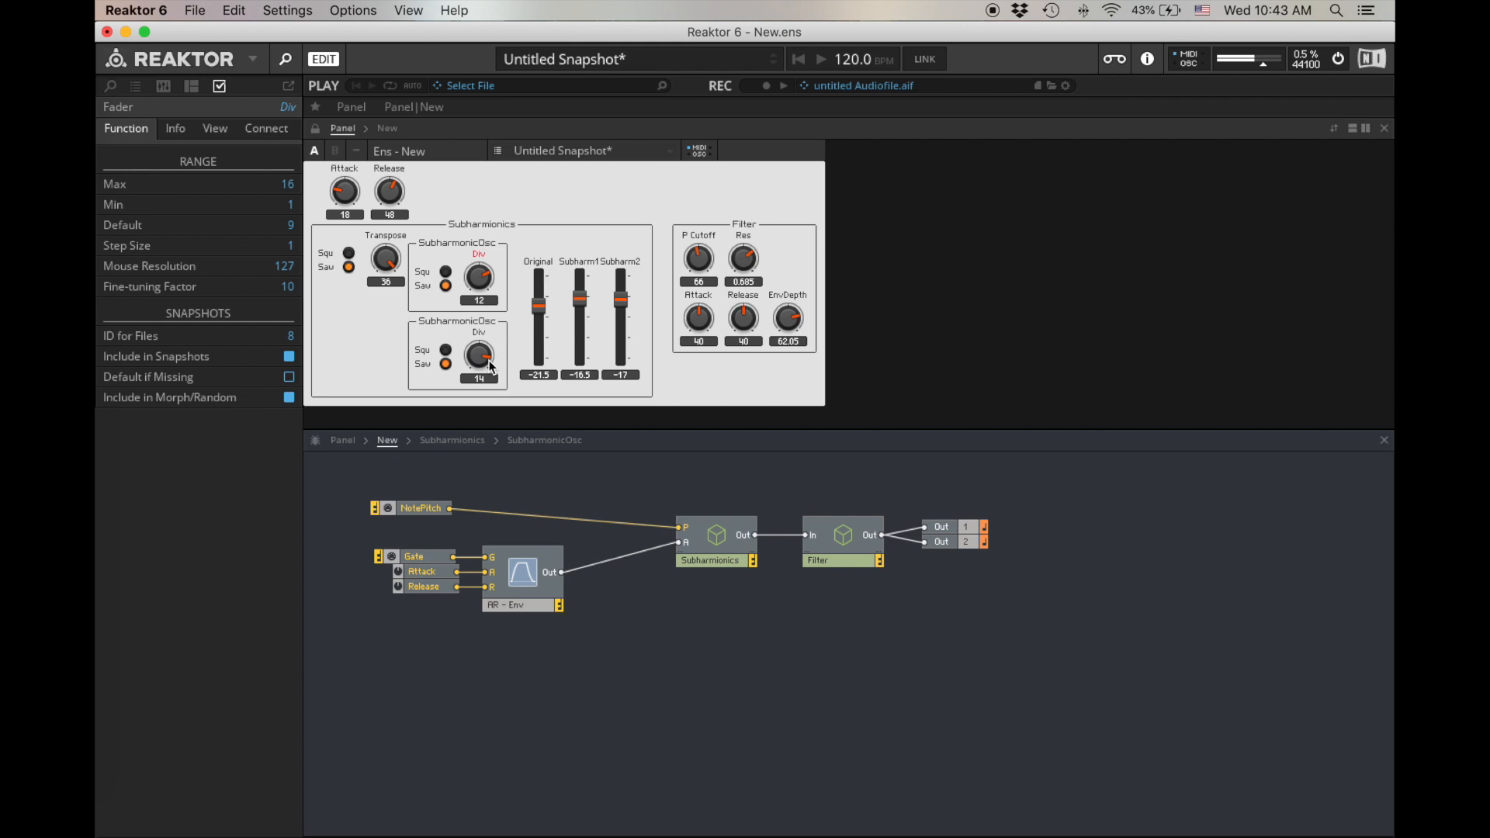
left_click_drag(478, 353, 476, 361)
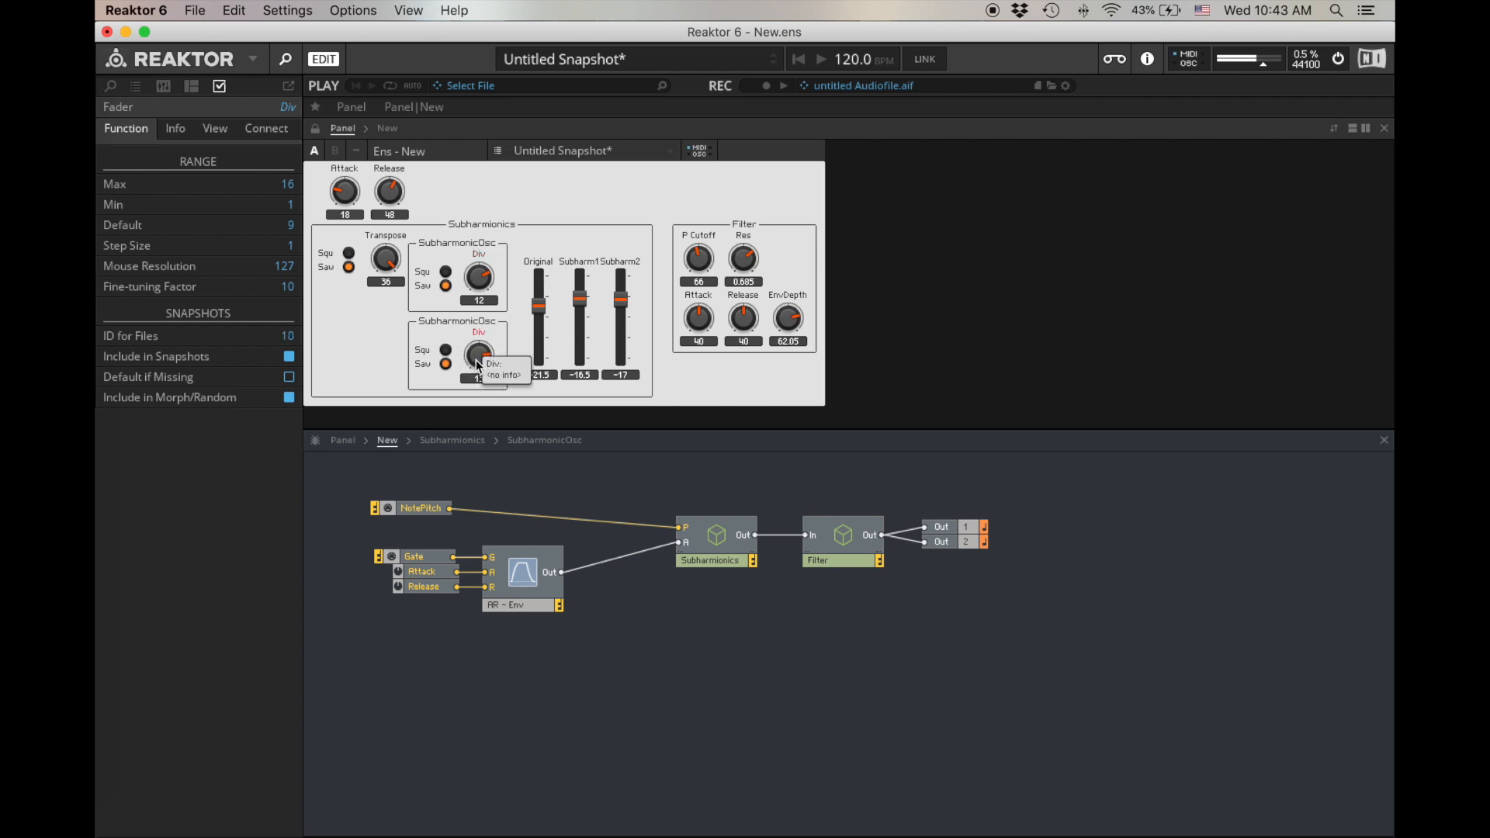